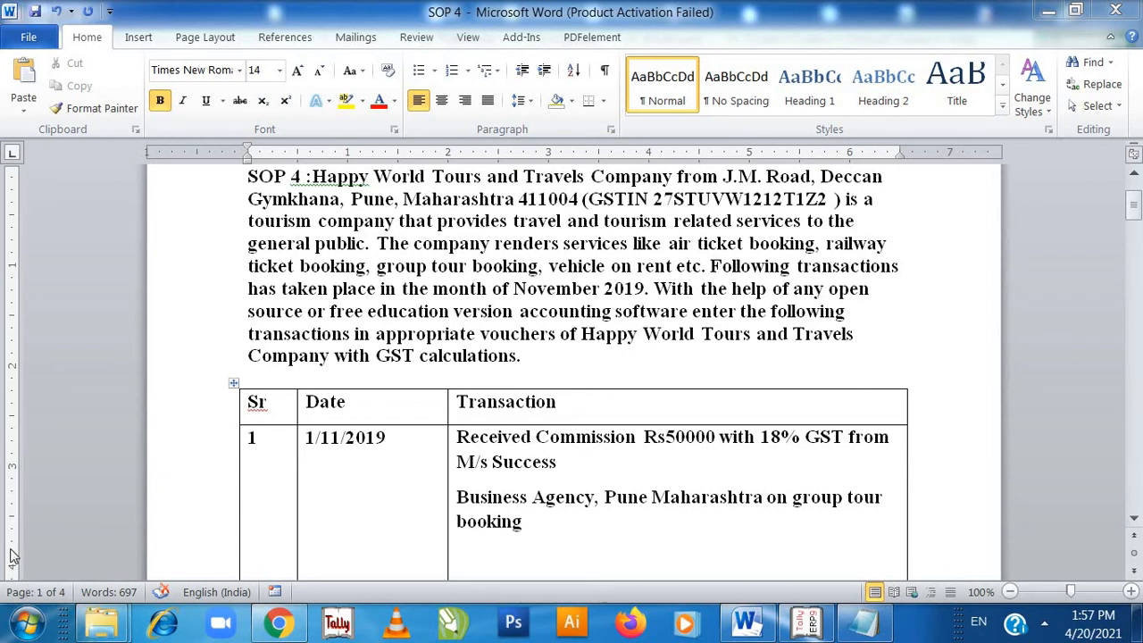
Join the split text of transaction 1 in the table into one paragraph and remove the blank line beneath it
left_click(368, 434)
key("Down")
key("Down")
key("Down")
key("Down")
key("Down")
key("Down")
key("Down")
key("Down")
key("Down")
key("Down")
key("Down")
key("Down")
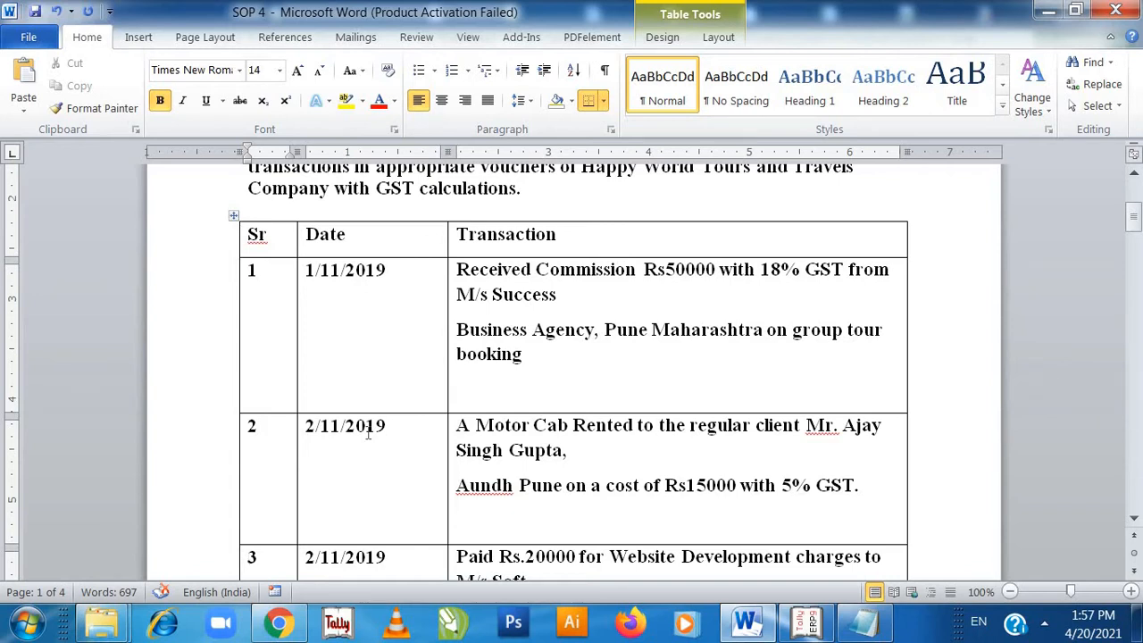
left_click(734, 281)
left_click(456, 330)
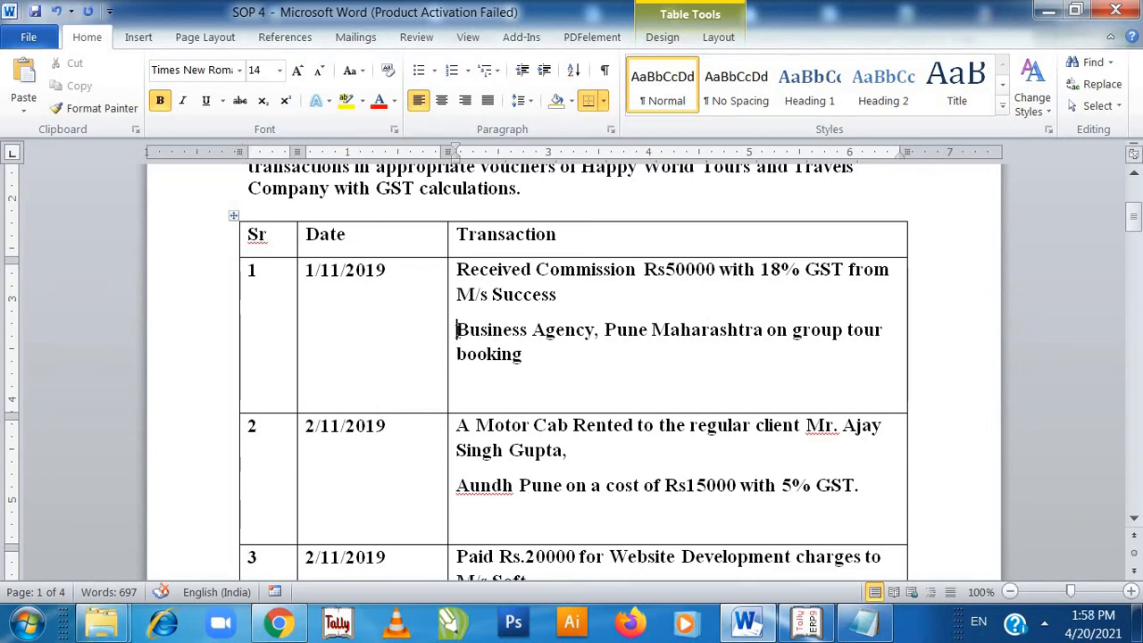
key("BackSpace")
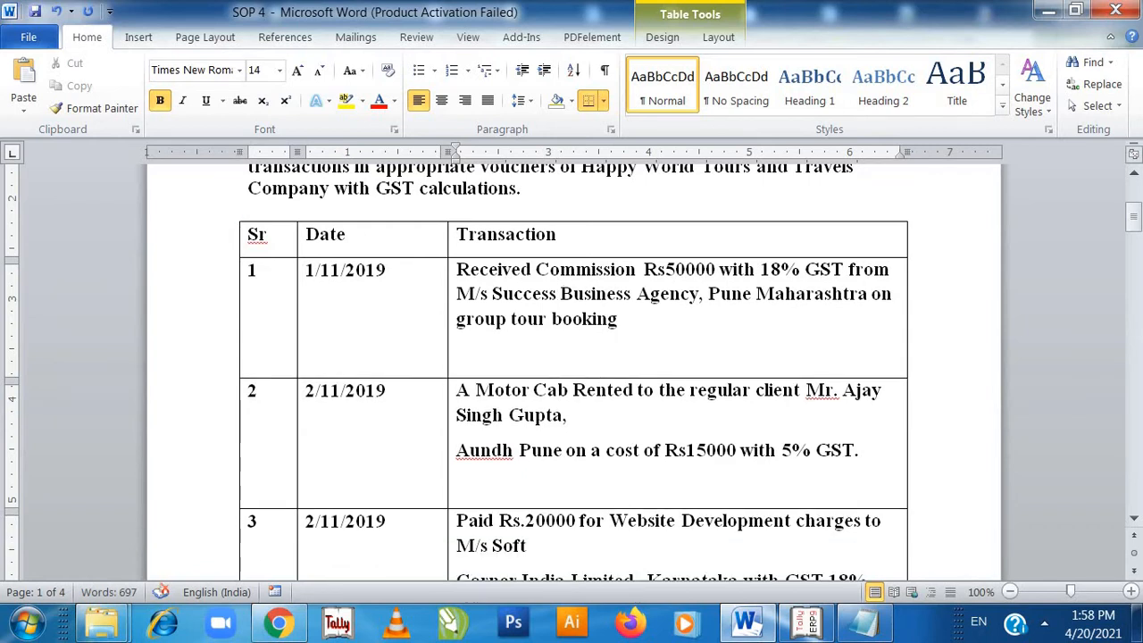
left_click(484, 371)
key("BackSpace")
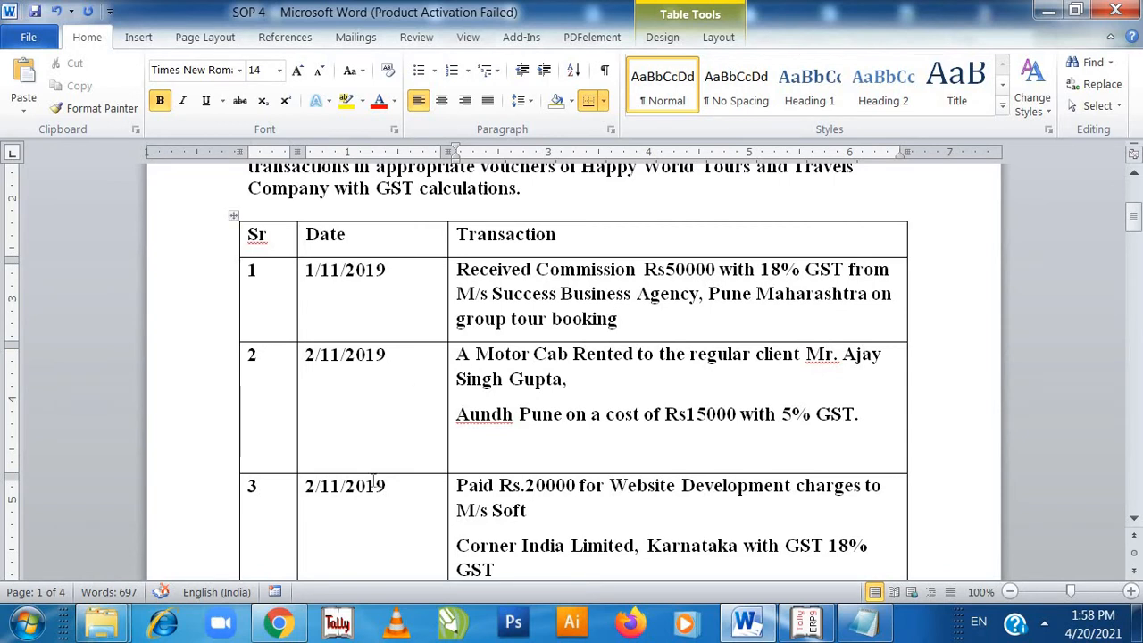
Join the split text of transactions 2 and 3 into single paragraphs, removing the blank line beneath transaction 2
left_click(456, 414)
key("BackSpace")
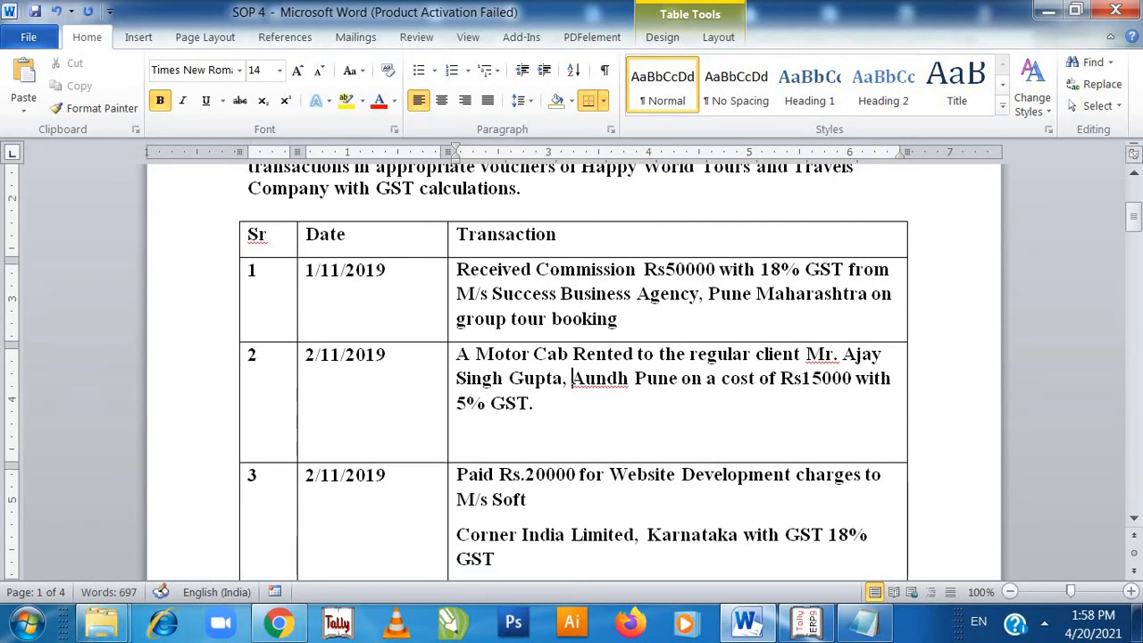
left_click(500, 451)
key("BackSpace")
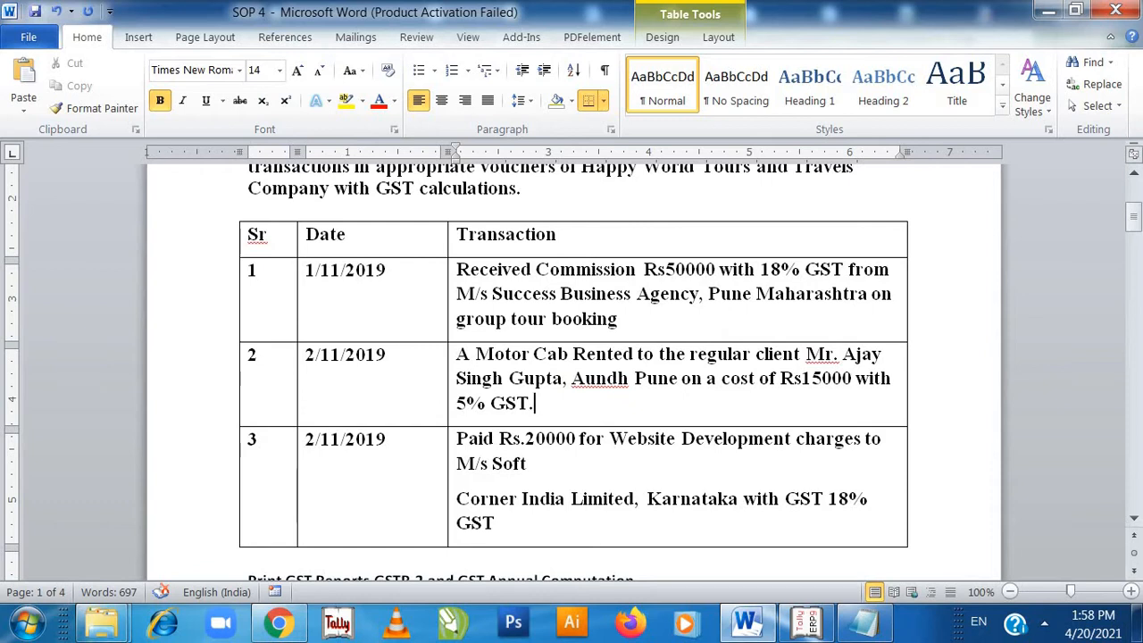
left_click(458, 497)
key("BackSpace")
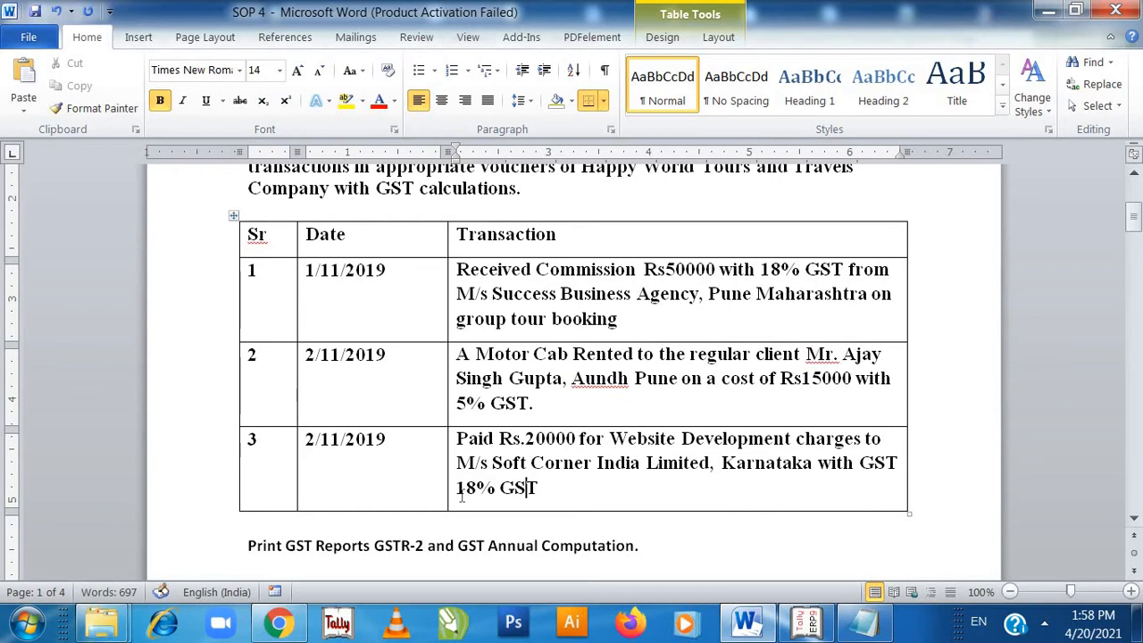
Read through the solution section, examining the new company's details, the accounting features note and the start of the ledger accounts list
key("Down")
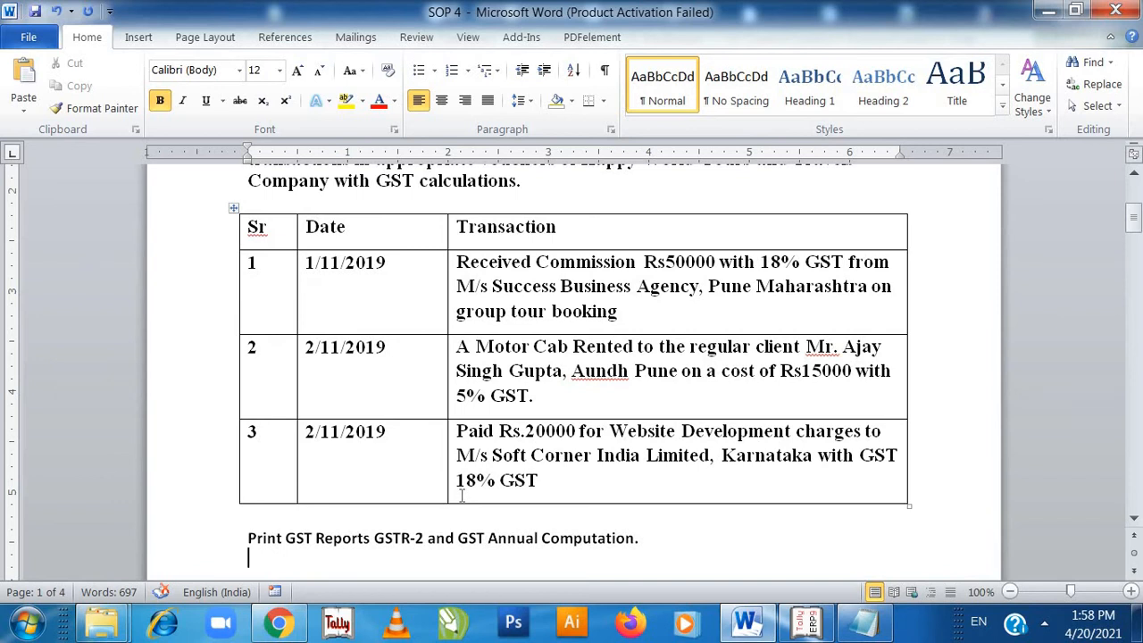
scroll(462, 496, "down", 3)
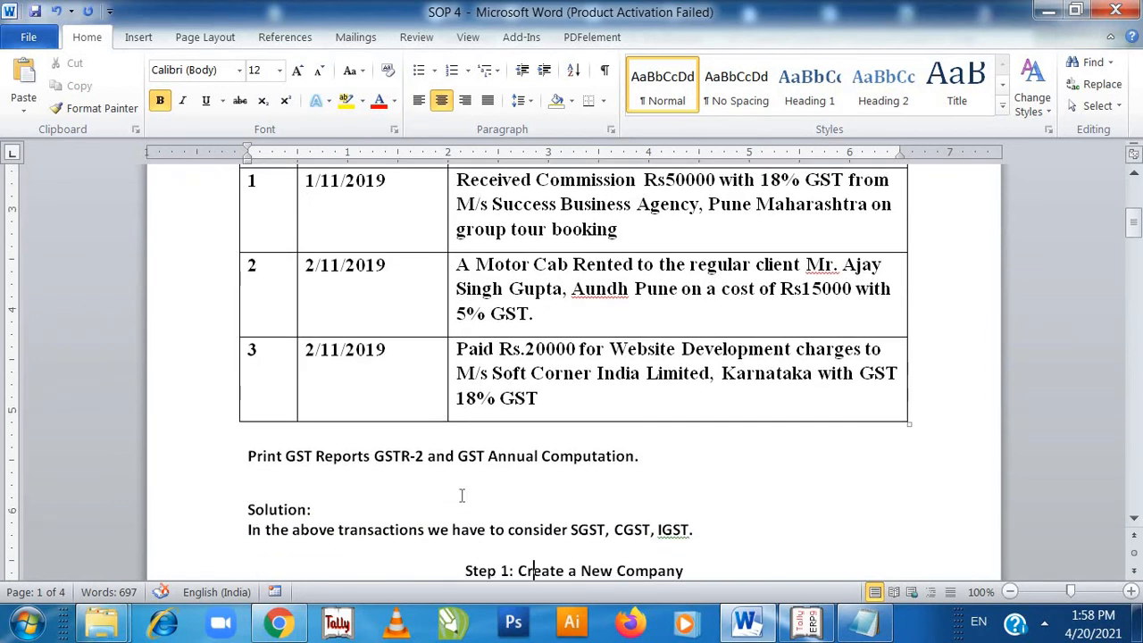
key("Down")
key("Down")
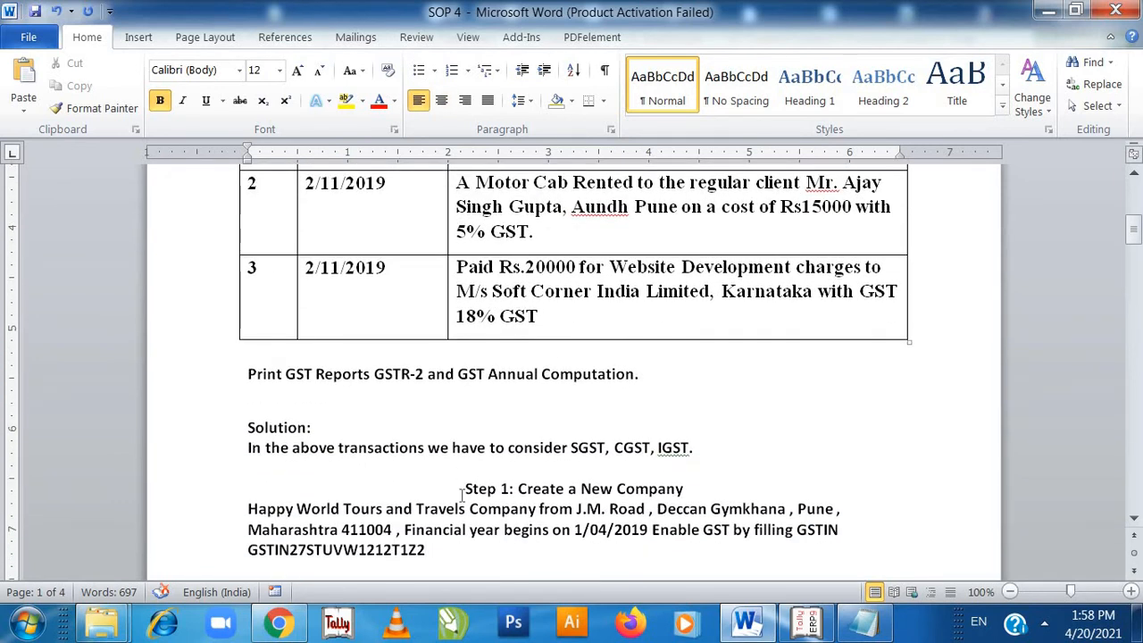
key("Down")
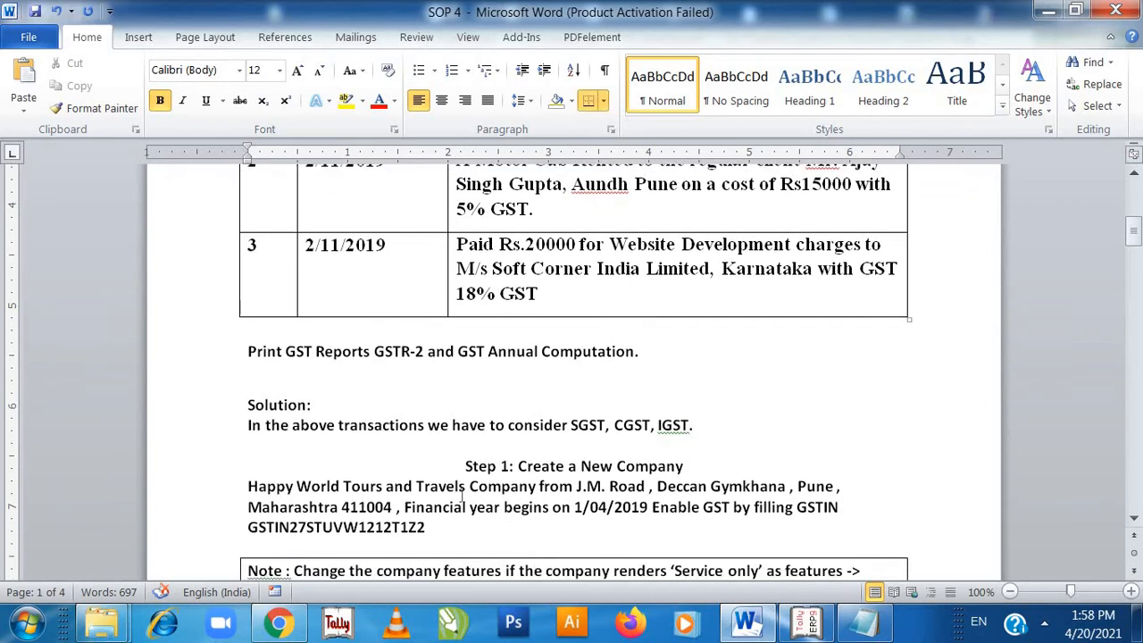
key("Down")
key("Down")
key("Down")
key("Down")
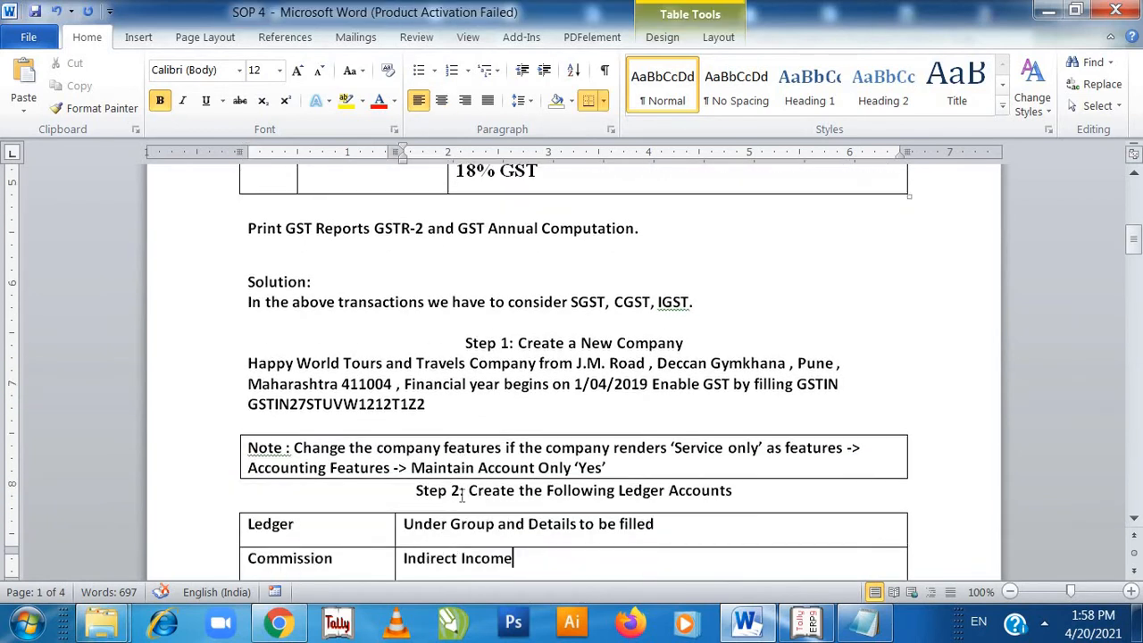
key("Down")
key("Down")
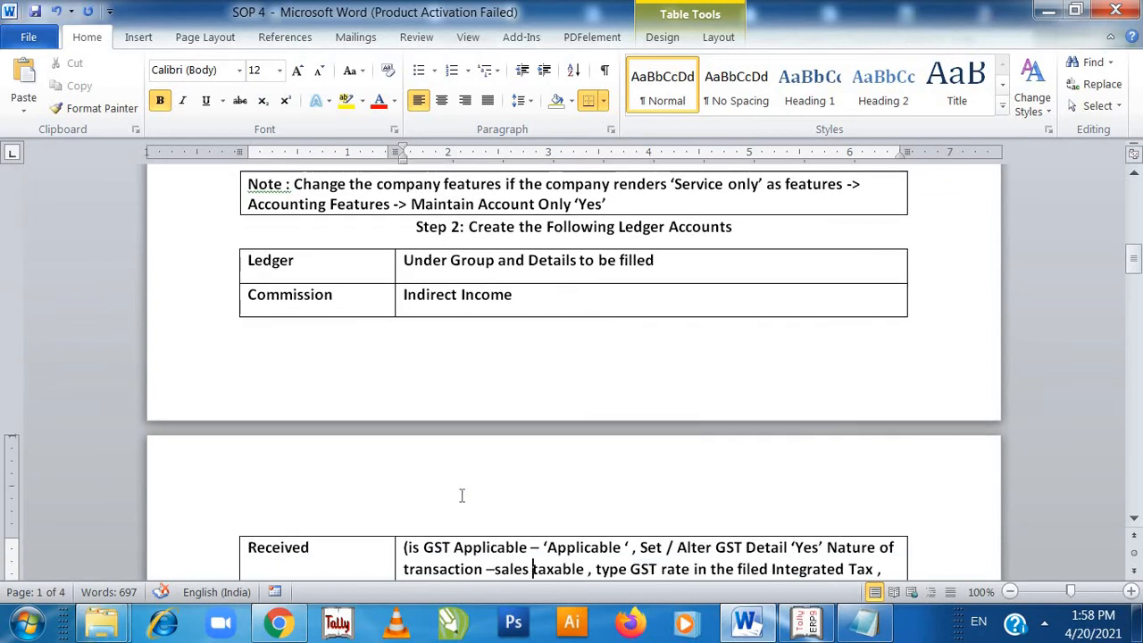
key("Up")
key("Up")
key("Up")
key("Up")
key("Up")
key("Up")
key("Up")
key("Up")
key("Up")
key("Up")
key("Up")
key("Up")
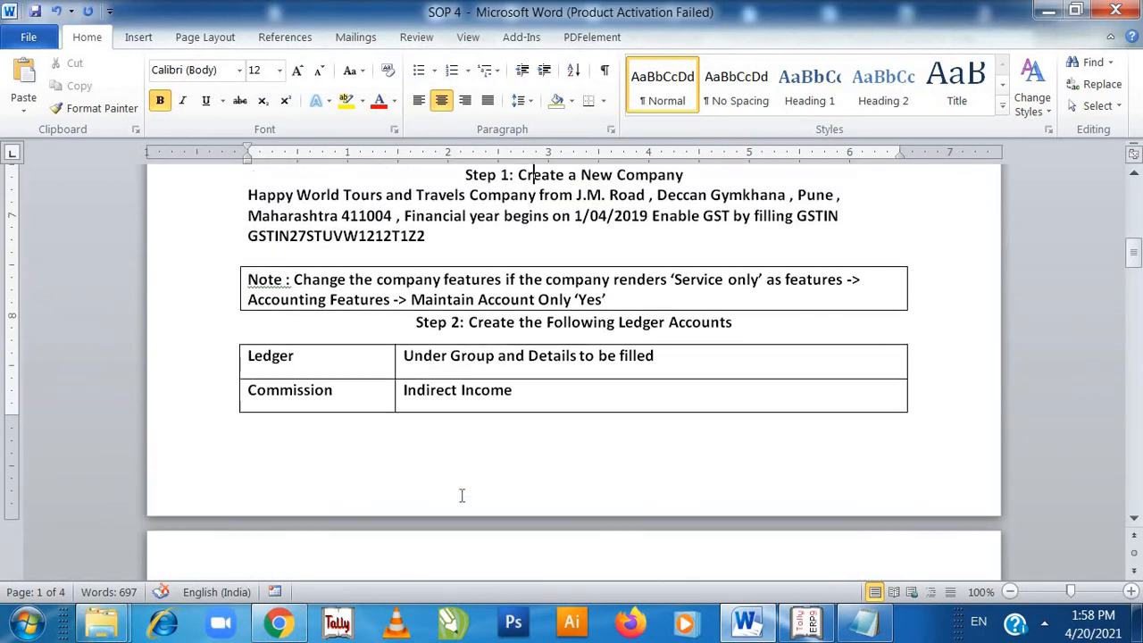
Switch to Tally.ERP 9, start creating a new company and enter "Happy World" as the beginning of its name
left_click(804, 625)
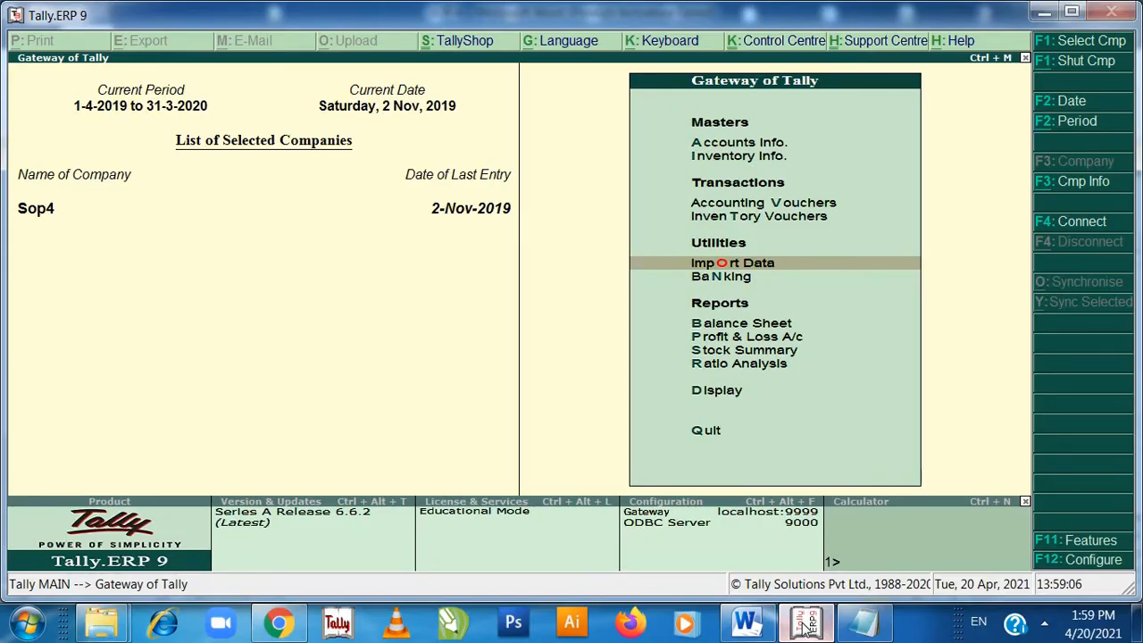
key("alt+F3")
key("Down")
key("Down")
key("Down")
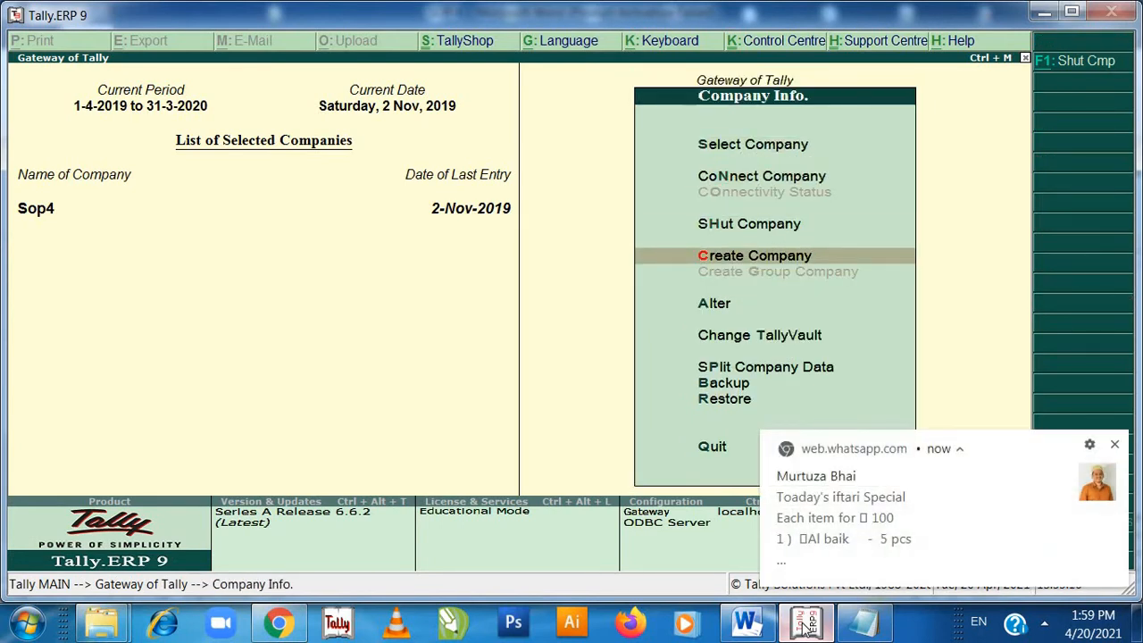
key("Return")
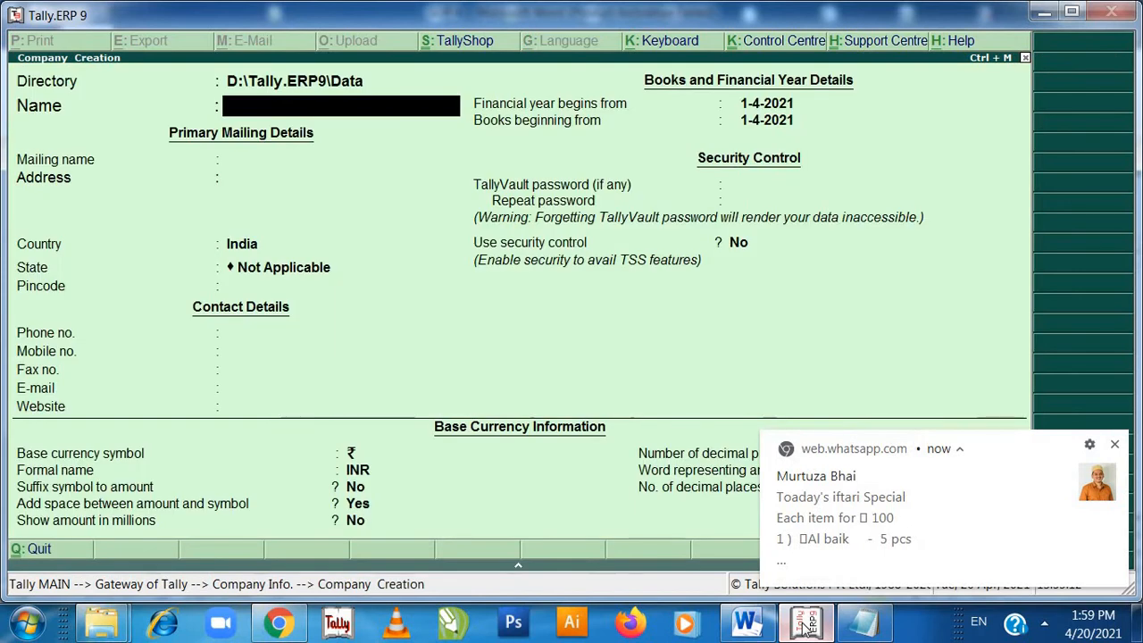
type("Happy")
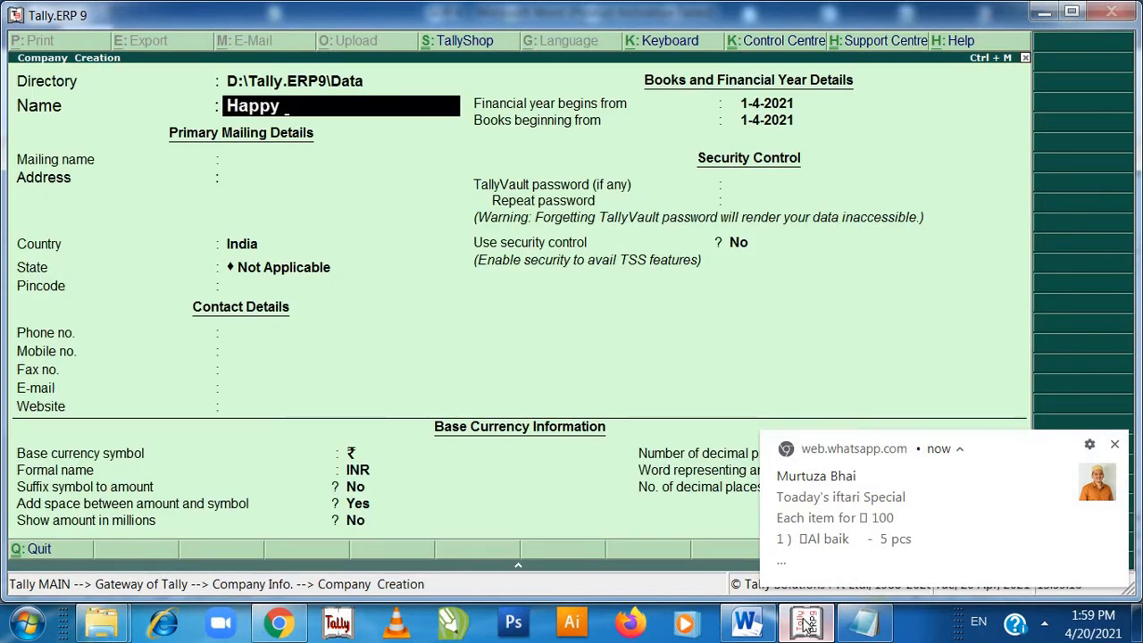
type(" World")
key("alt+Tab")
type("urs")
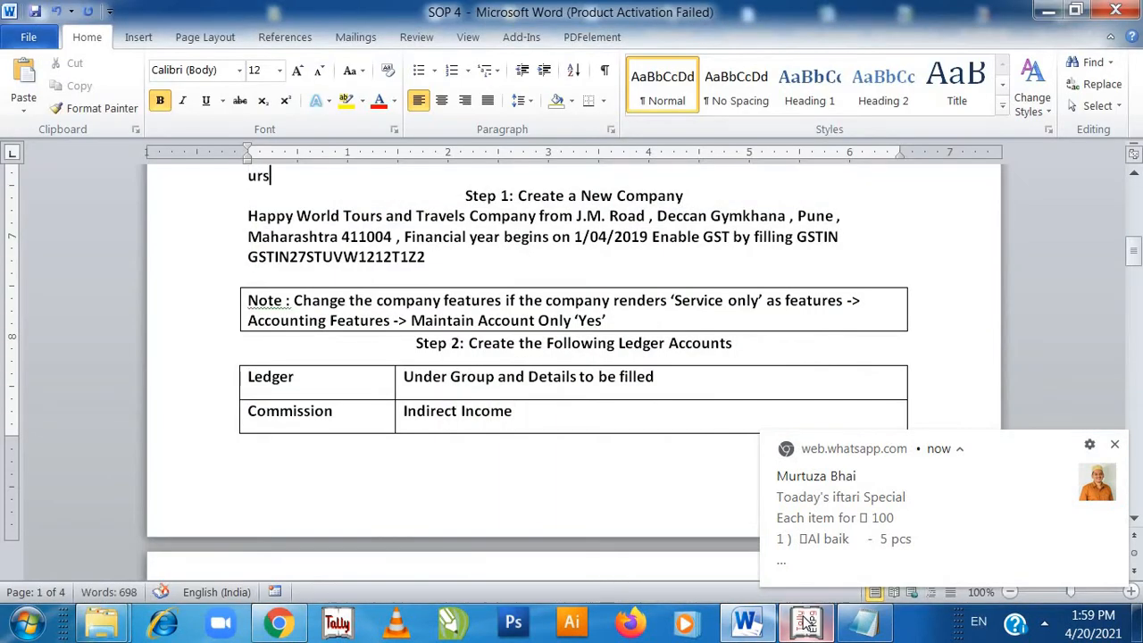
key("BackSpace")
key("BackSpace")
key("BackSpace")
key("alt+Tab")
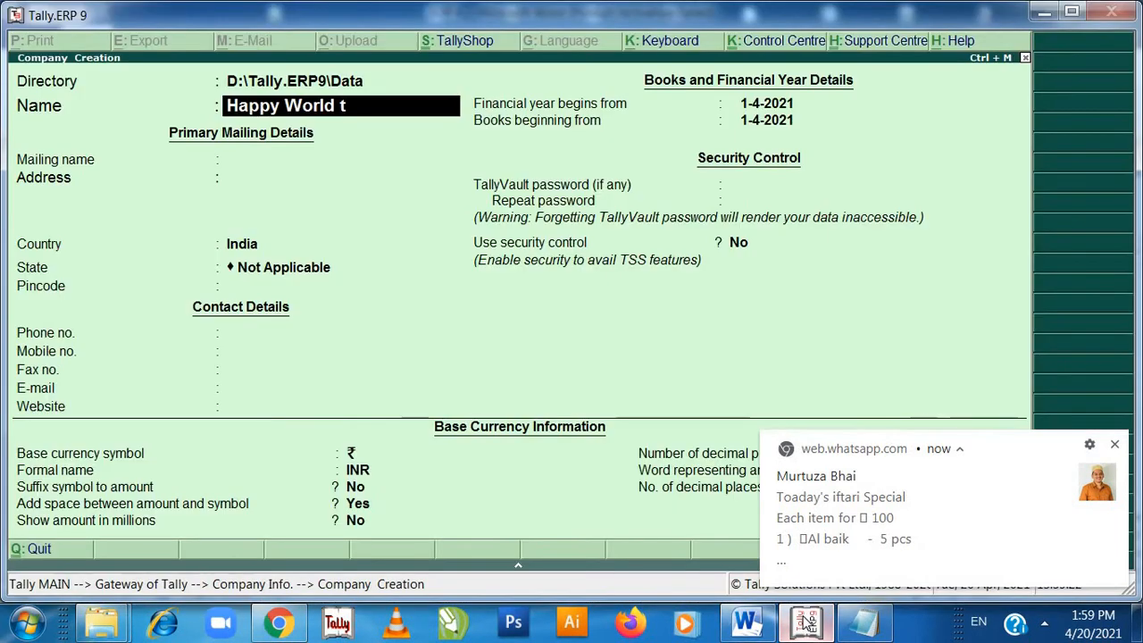
Complete the company name as "Happy World Tours and Travels Company" and accept the same text as the mailing name
type("ours")
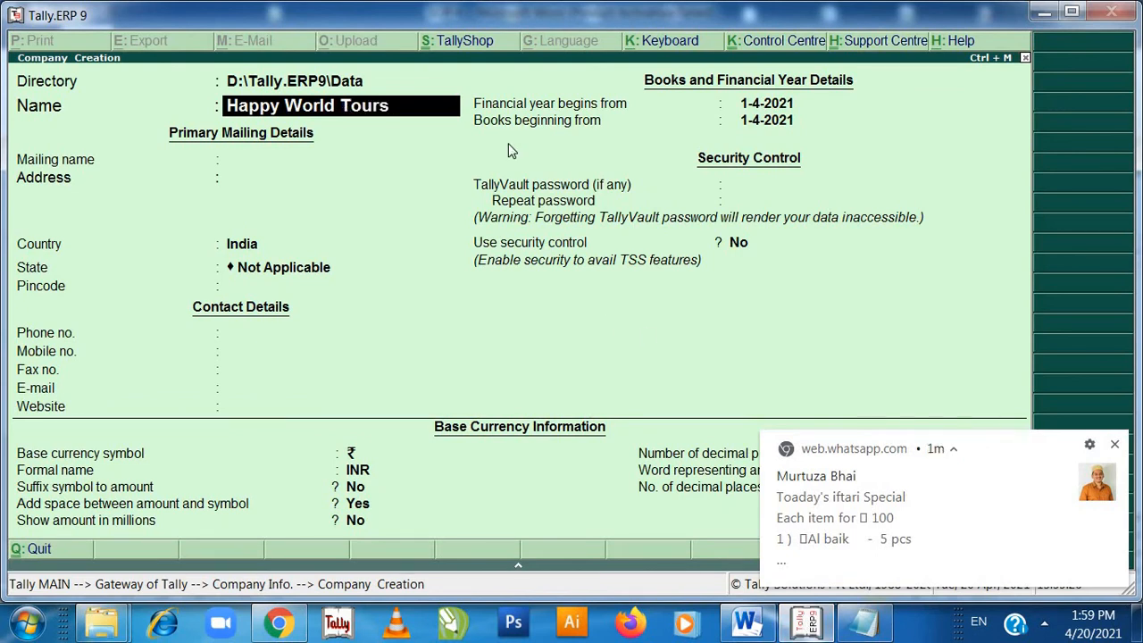
type(" and travels")
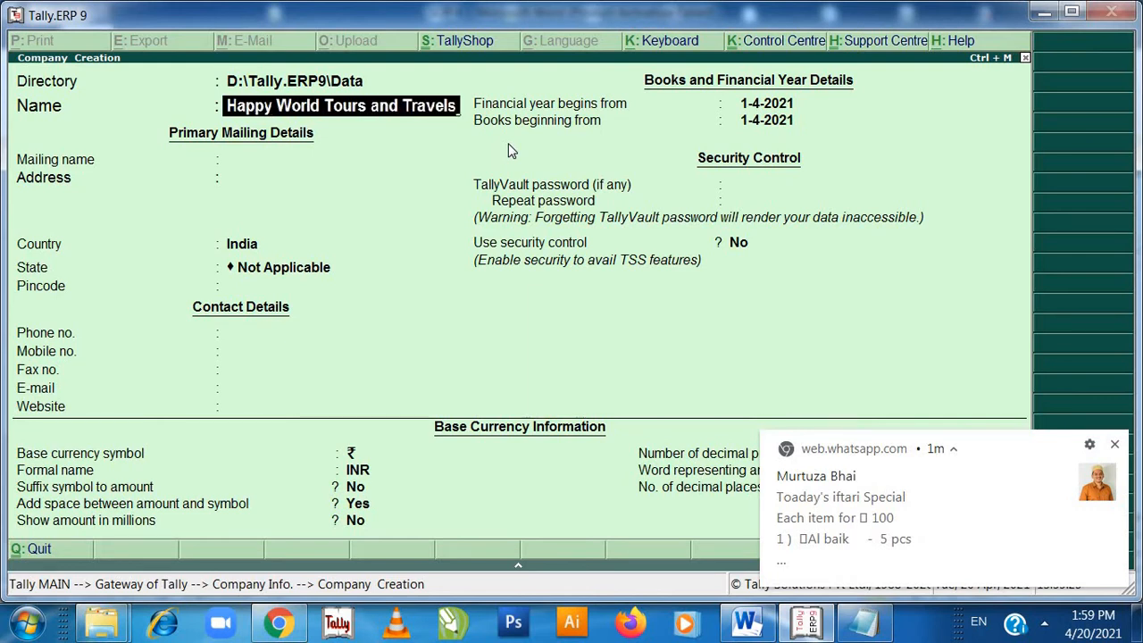
type(" c")
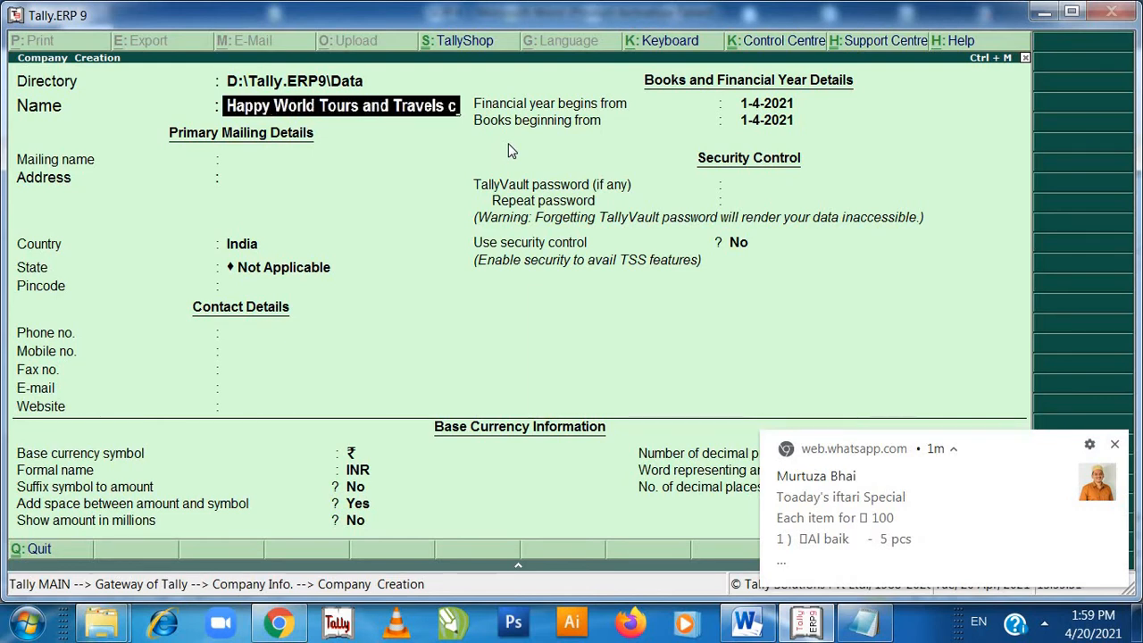
type("ompany")
key("Return")
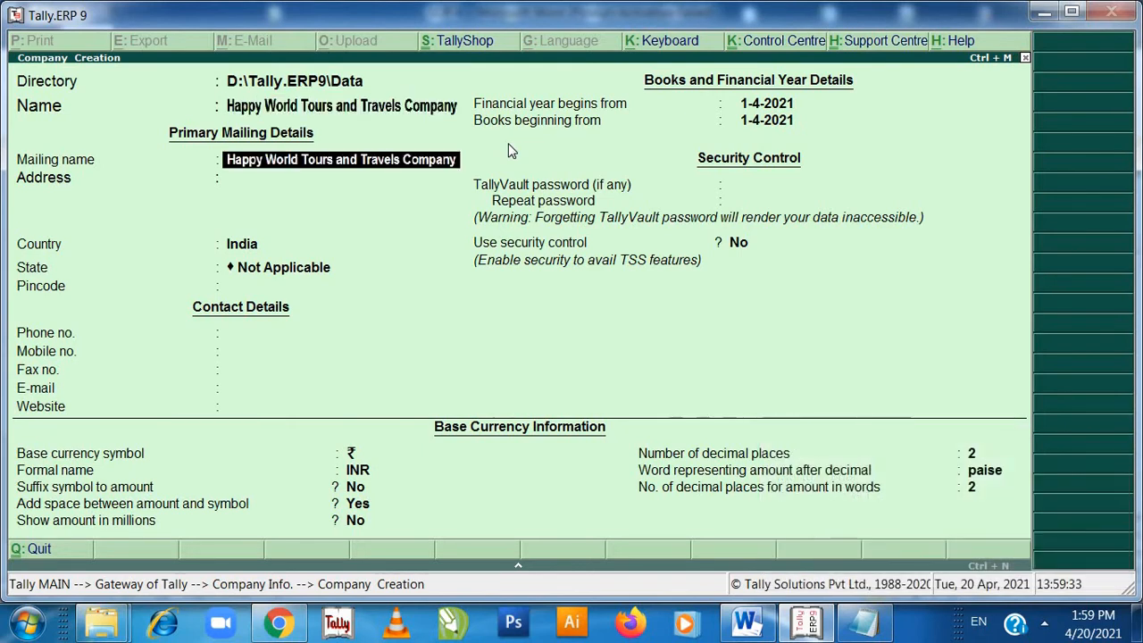
key("Return")
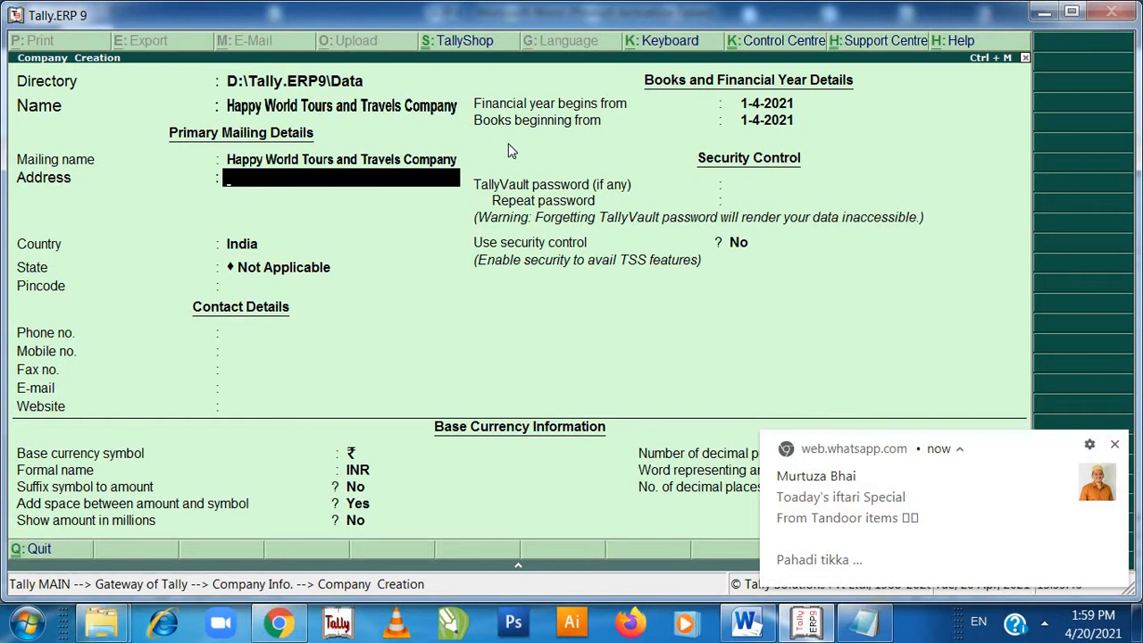
Fill in the company's street address and city from the exercise document on the first address line
type("J.m")
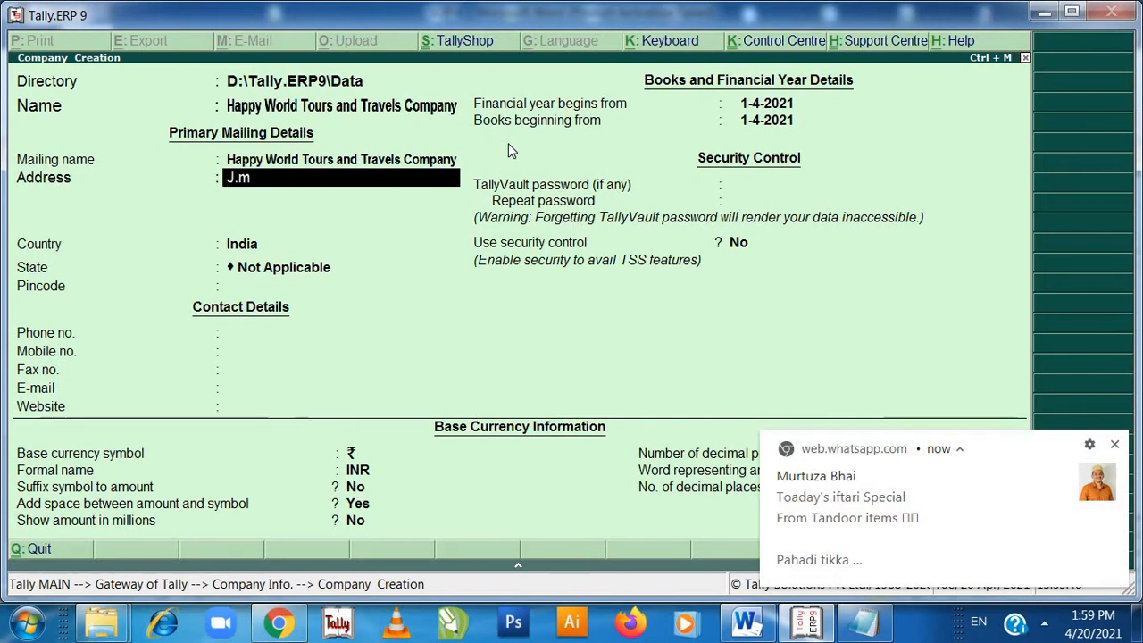
key("BackSpace")
type("M Road")
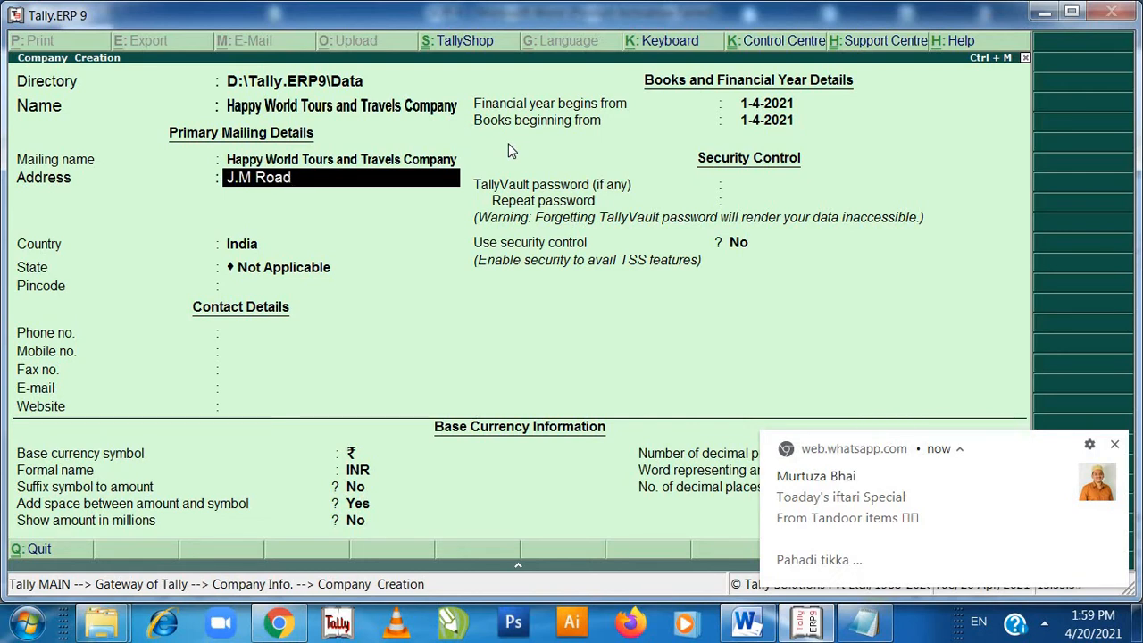
type(", Deccan,")
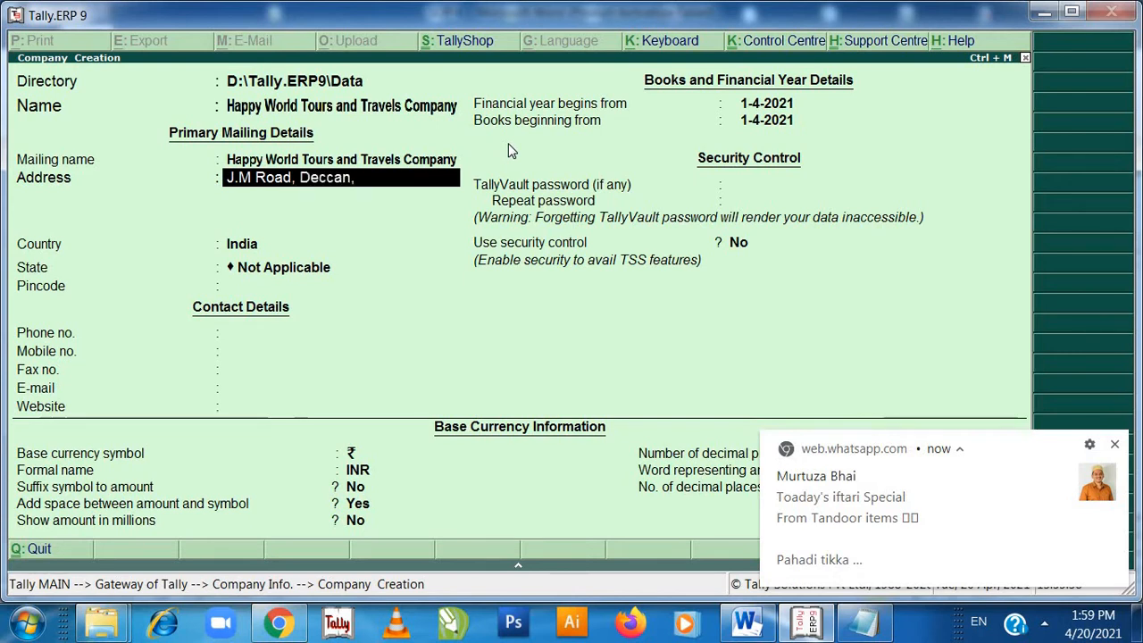
type(" Gymjhana")
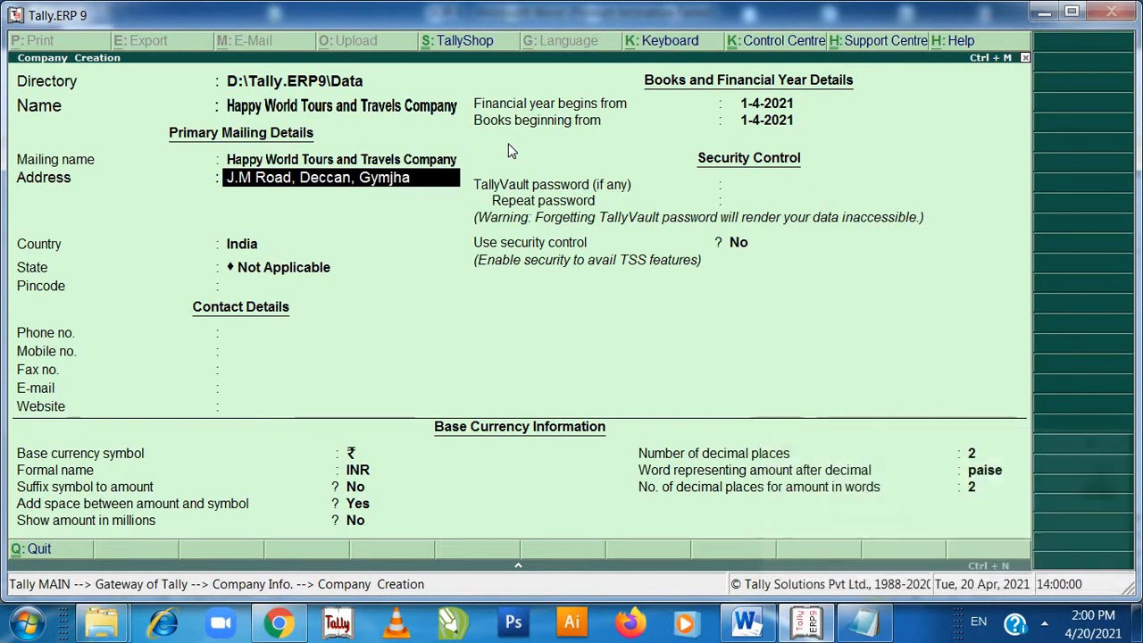
key("BackSpace")
key("BackSpace")
key("BackSpace")
key("BackSpace")
key("BackSpace")
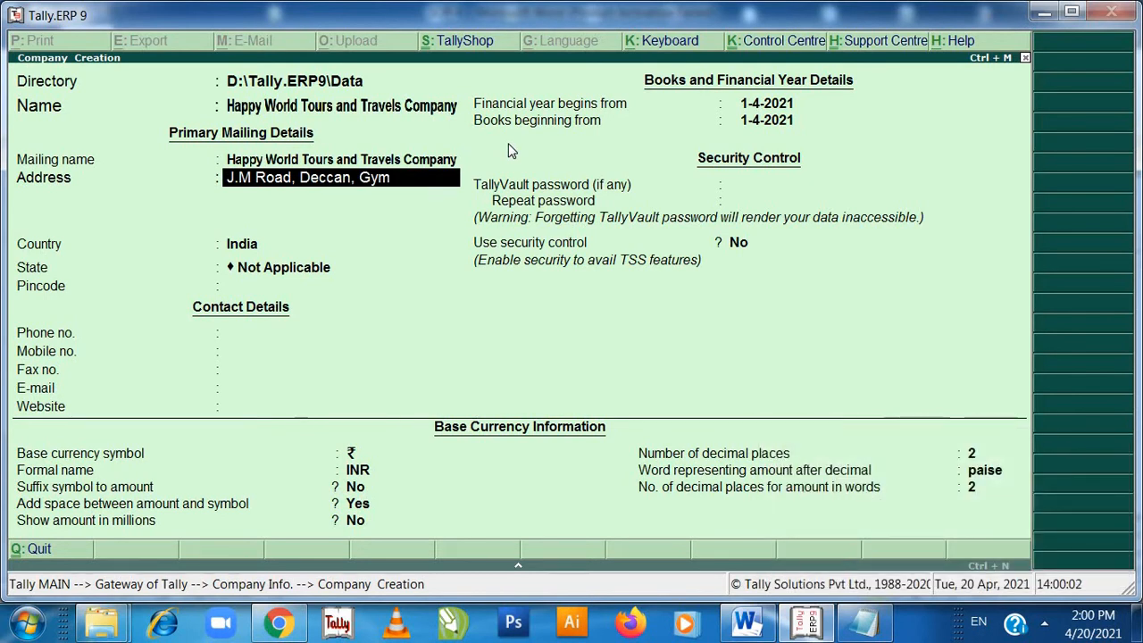
type("khana")
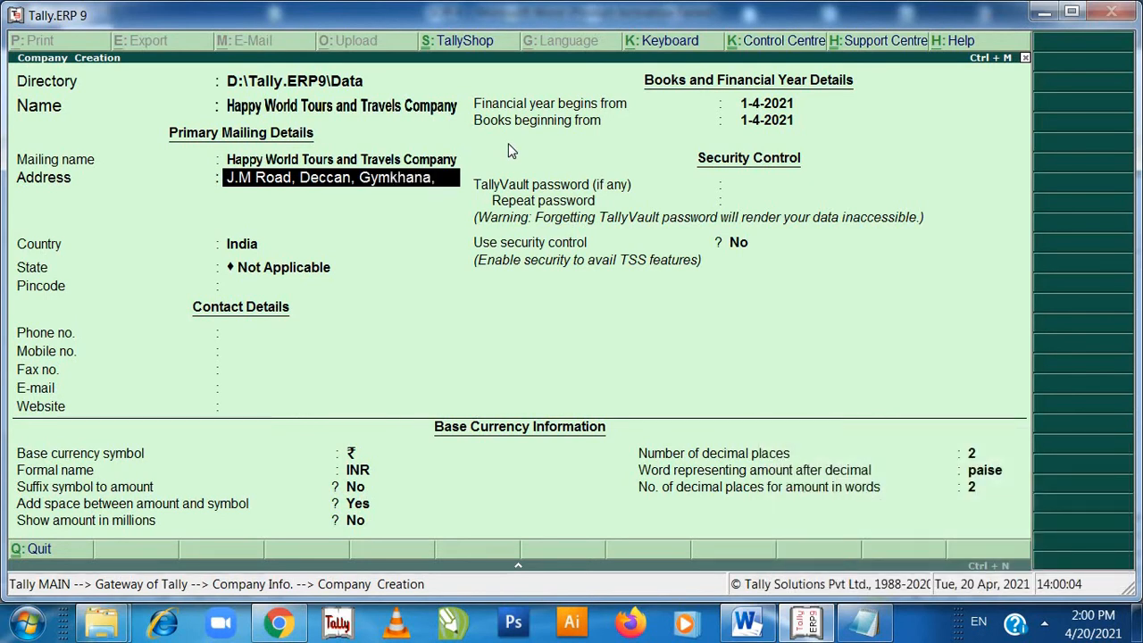
type(",Pune")
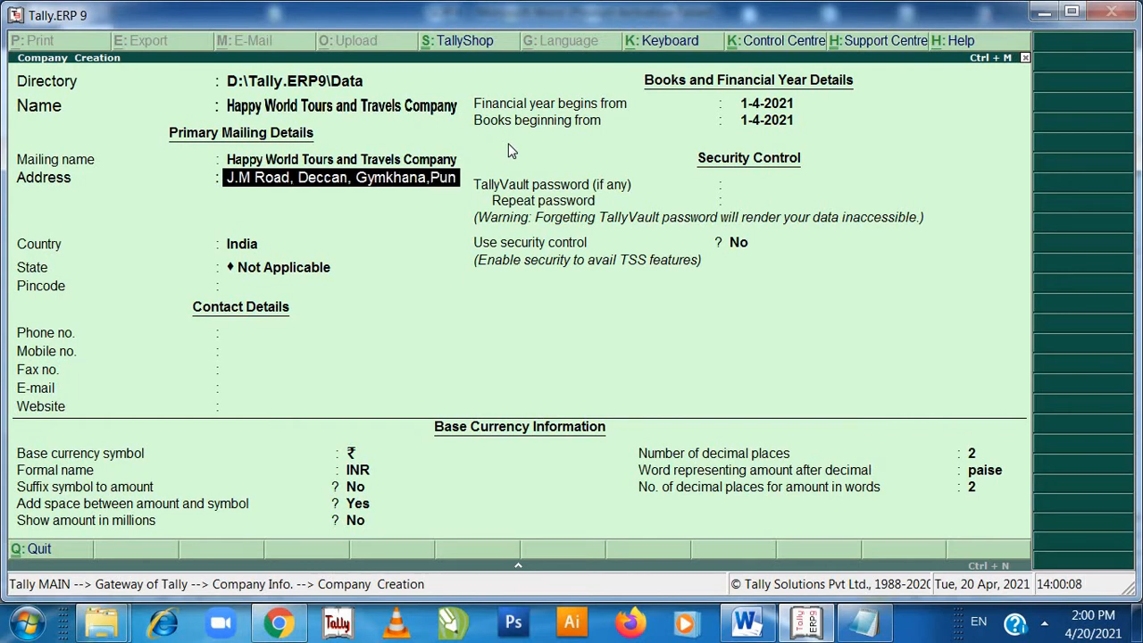
key("Return")
Keep India as the country, set the company's state to Maharashtra and leave the pincode blank
key("Return")
key("Return")
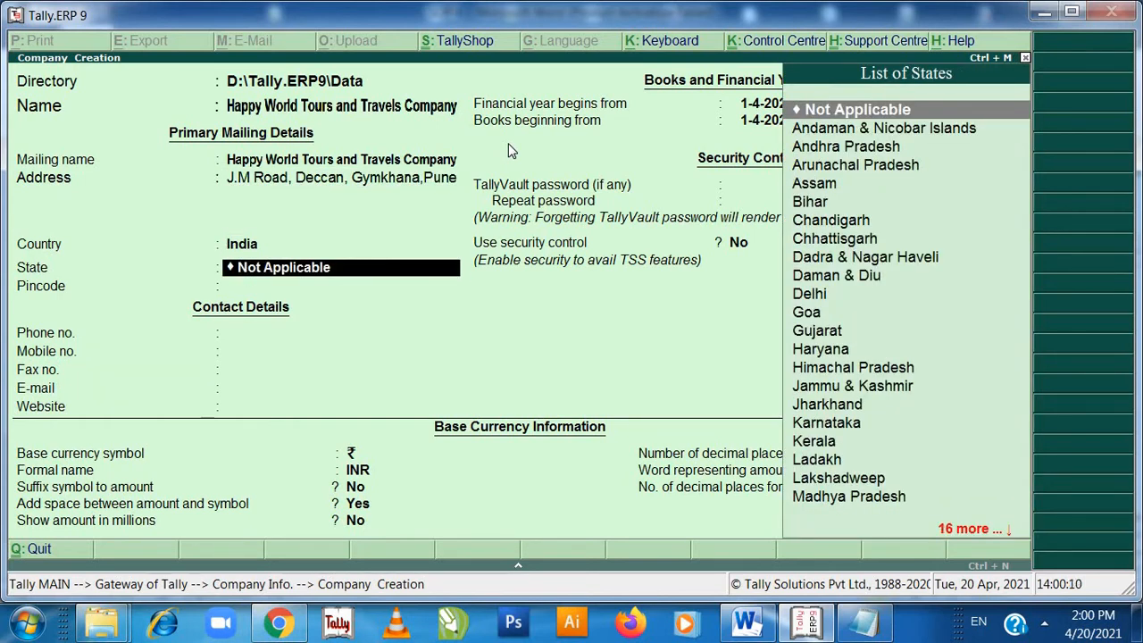
type("Mah")
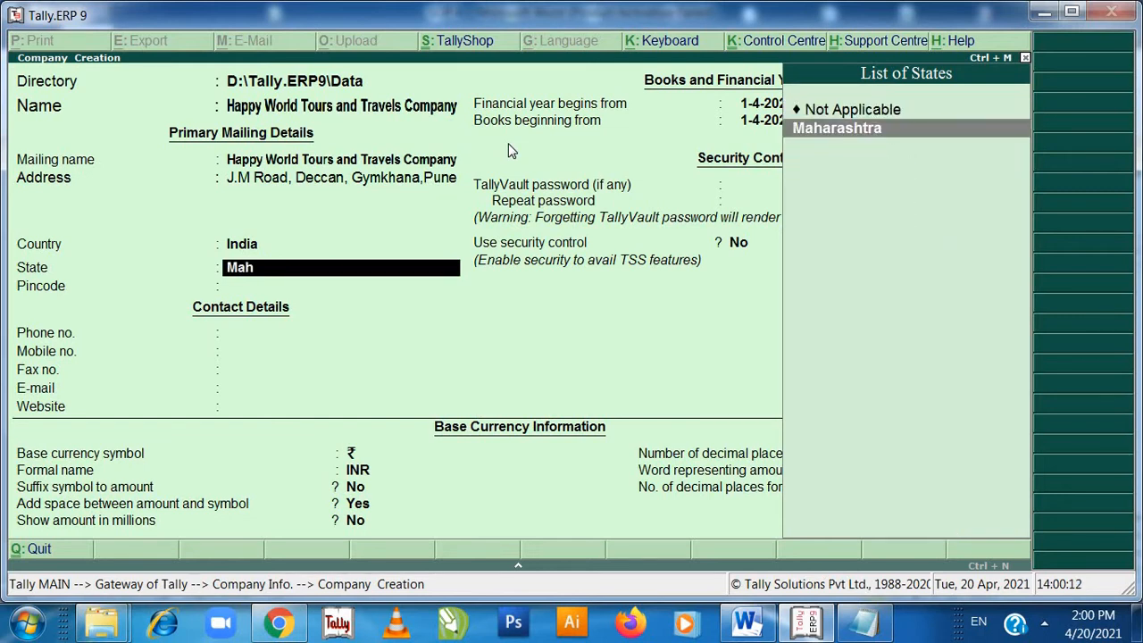
key("Return")
key("Return")
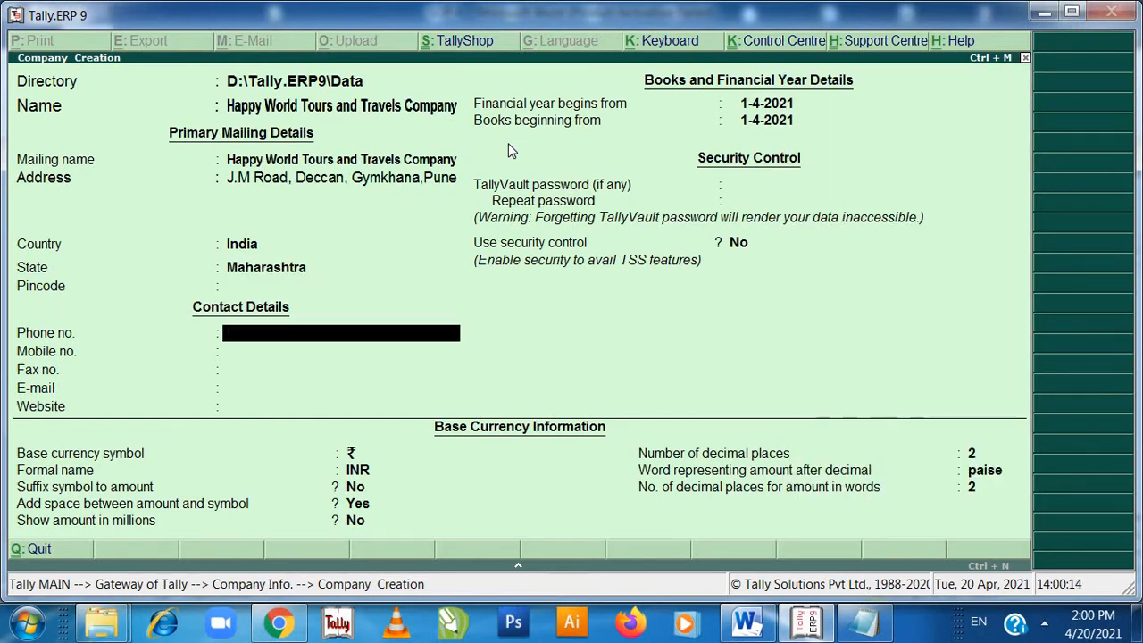
Leave the phone, mobile, fax, e-mail and website contact details of the new company blank
key("Return")
key("Return")
key("Return")
key("Return")
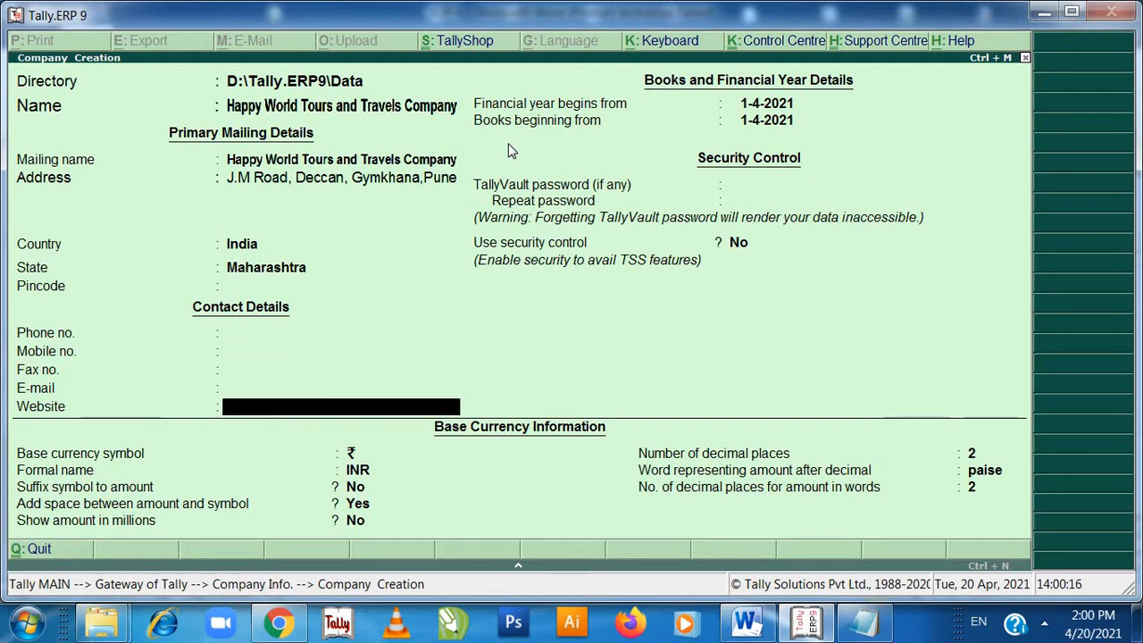
key("Return")
key("Return")
Set both the start of the financial year and the books' beginning date to 1-4-2019
key("BackSpace")
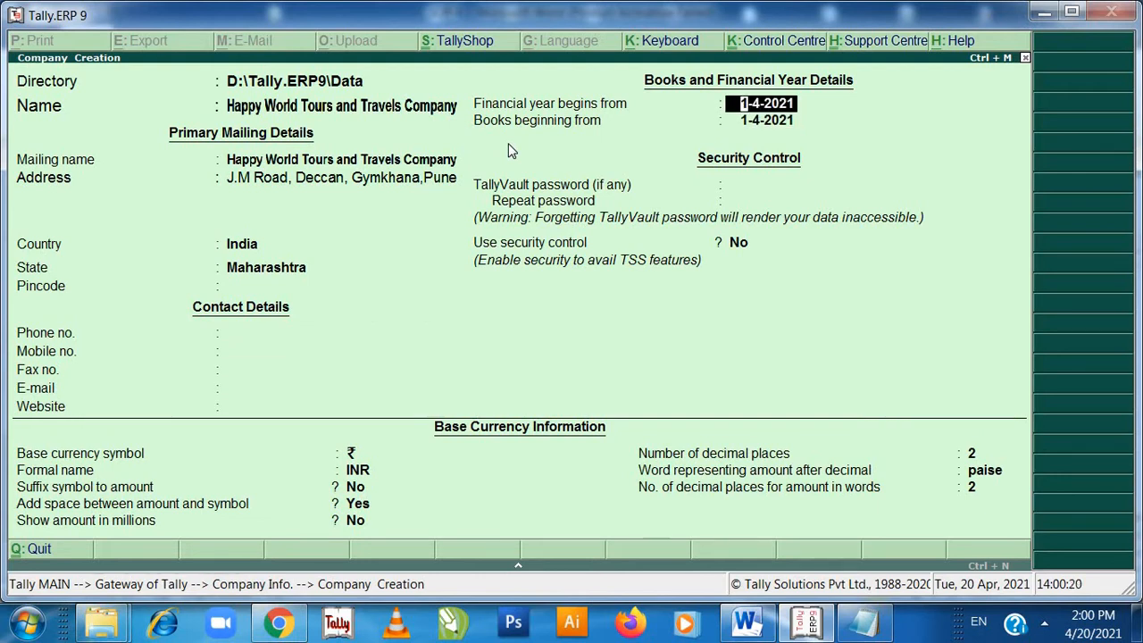
type("1")
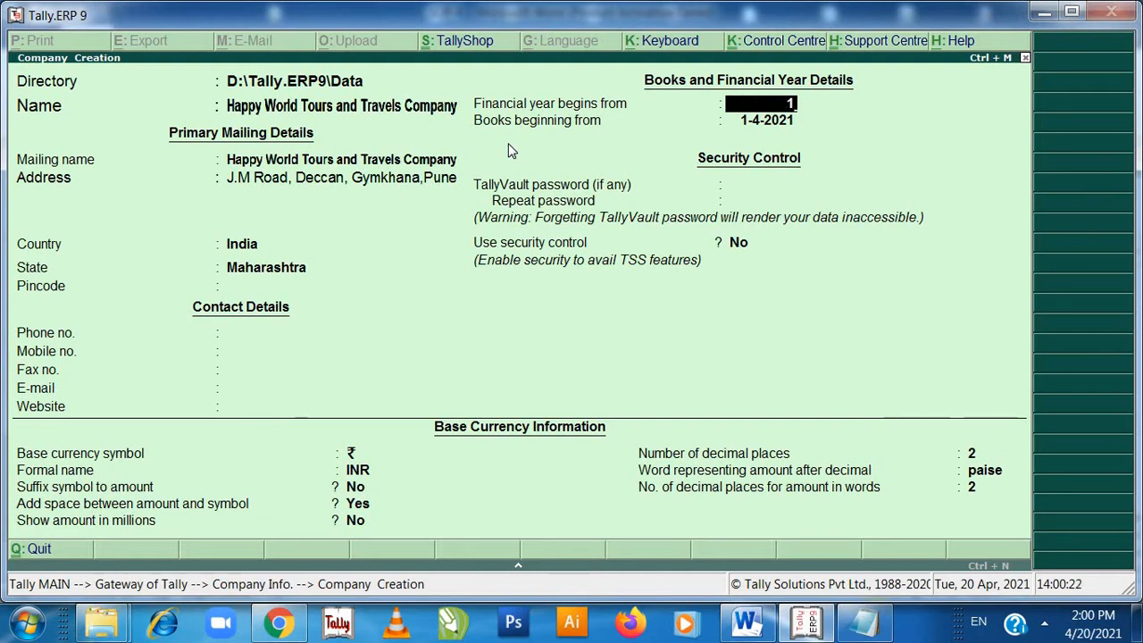
type("-4-2020")
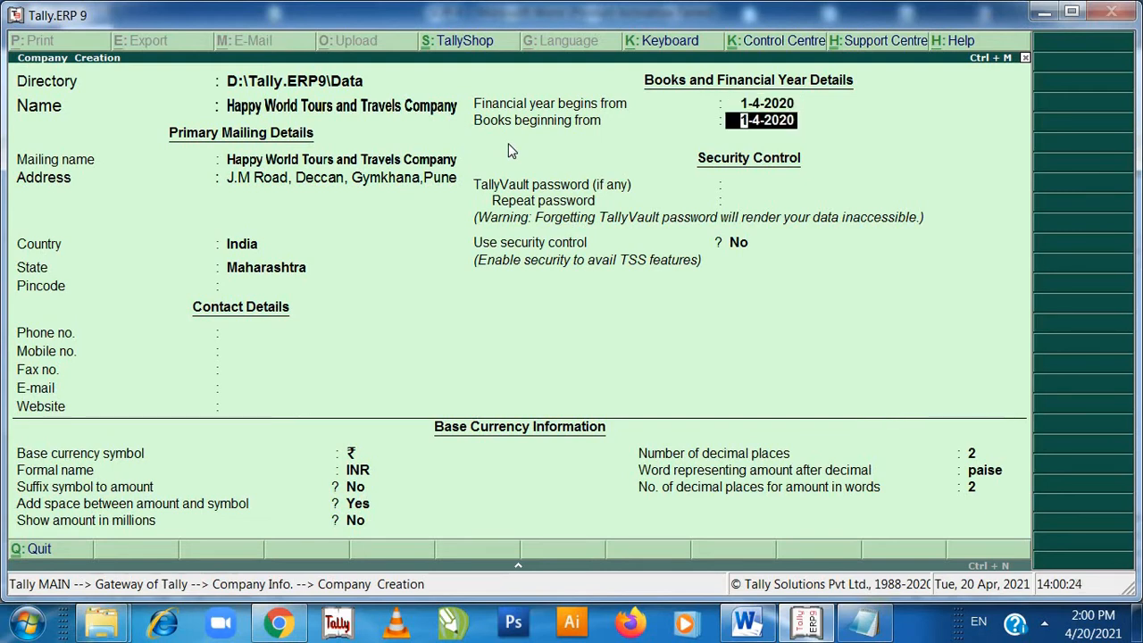
key("Up")
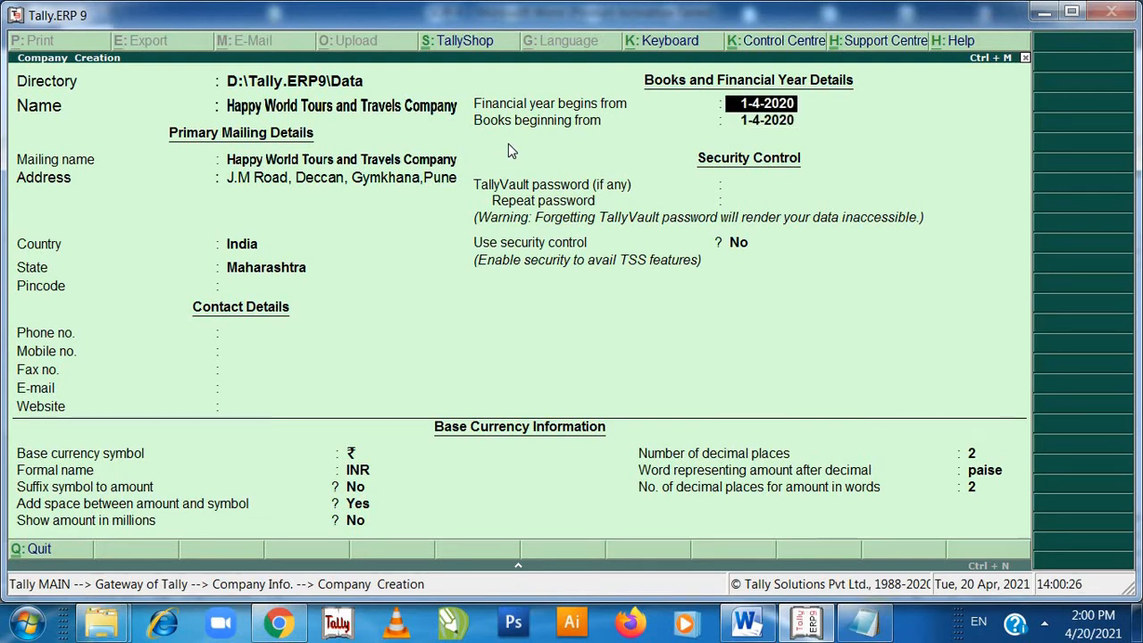
key("BackSpace")
key("BackSpace")
key("BackSpace")
type("0")
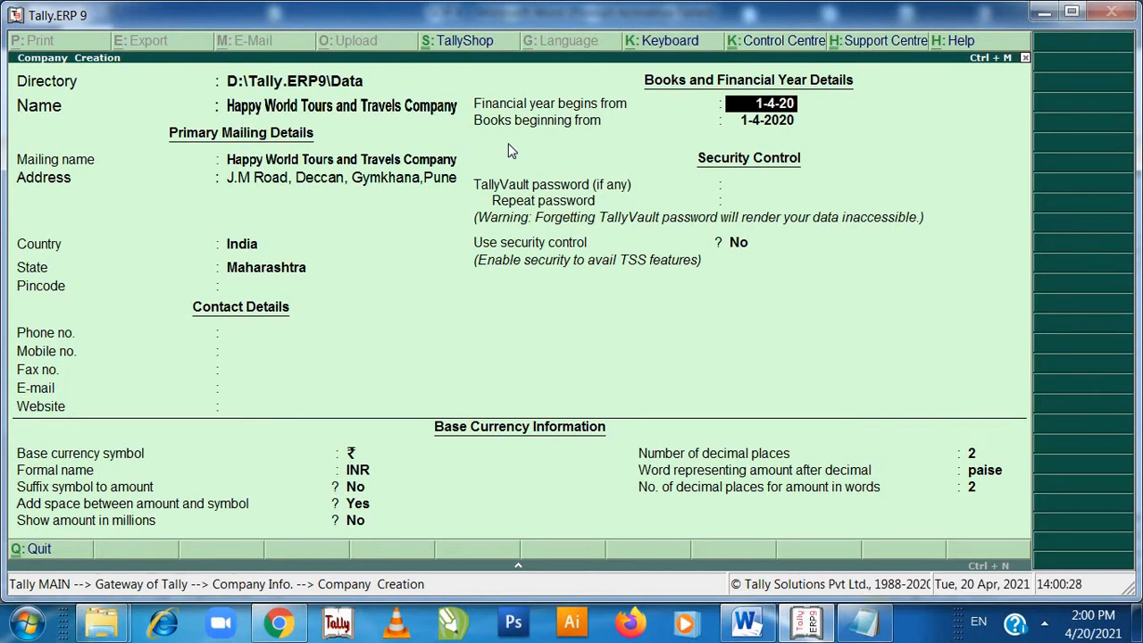
type("19")
key("Return")
key("Return")
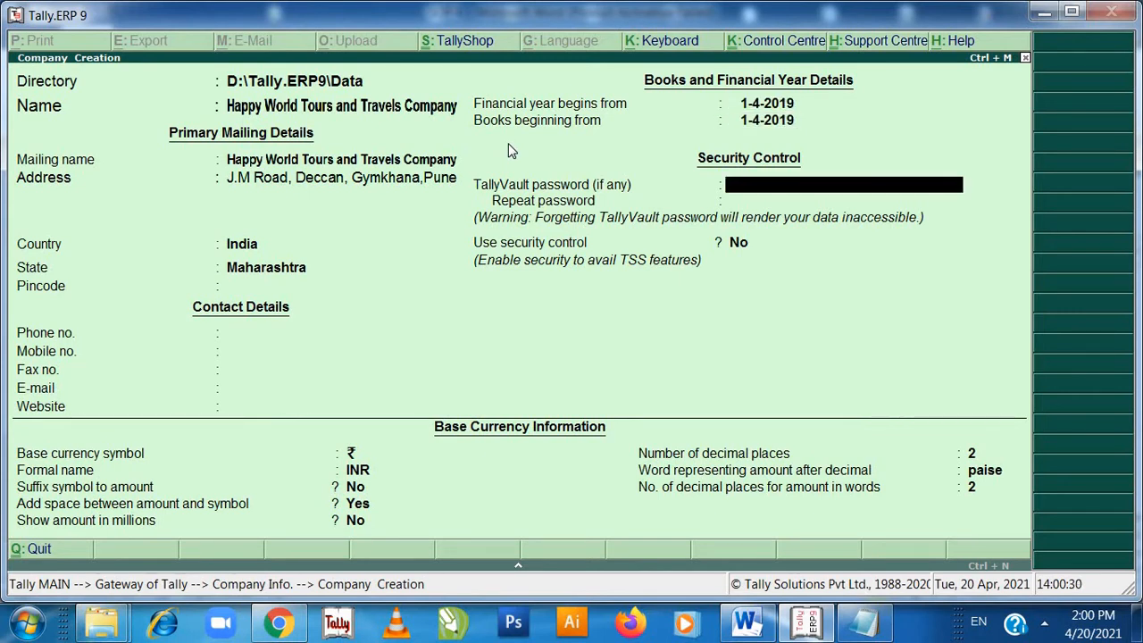
Leave the TallyVault password blank and keep the use of security control at No
key("Return")
key("Return")
key("Return")
Accept the default INR base currency information and create the company
key("Return")
key("Return")
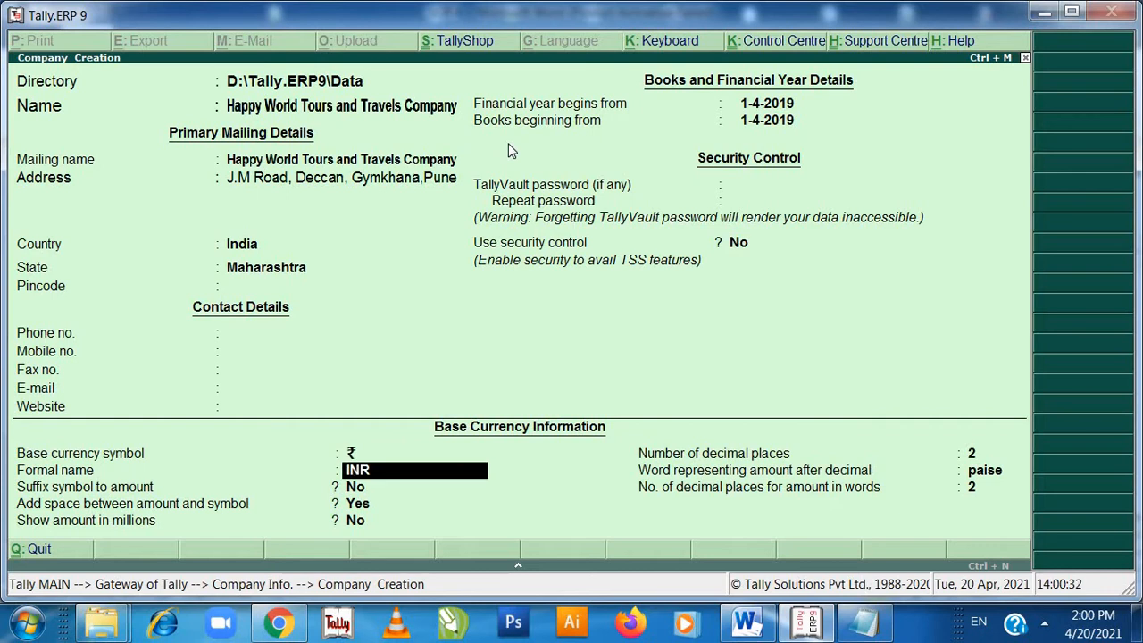
key("Return")
key("Return")
key("Return")
key("Return")
key("Return")
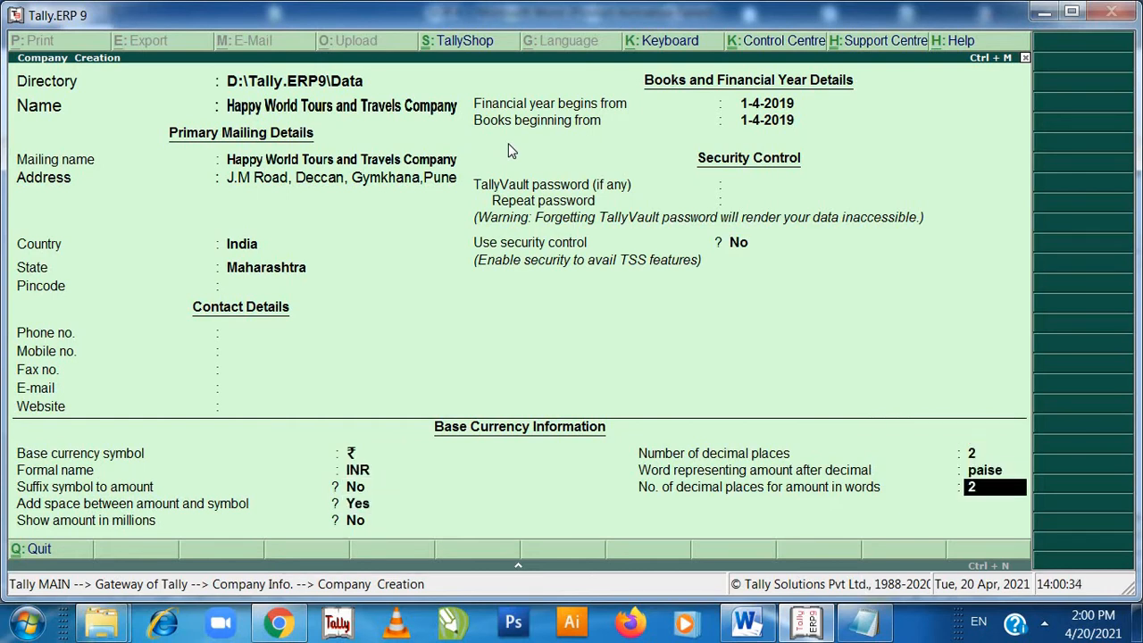
key("Return")
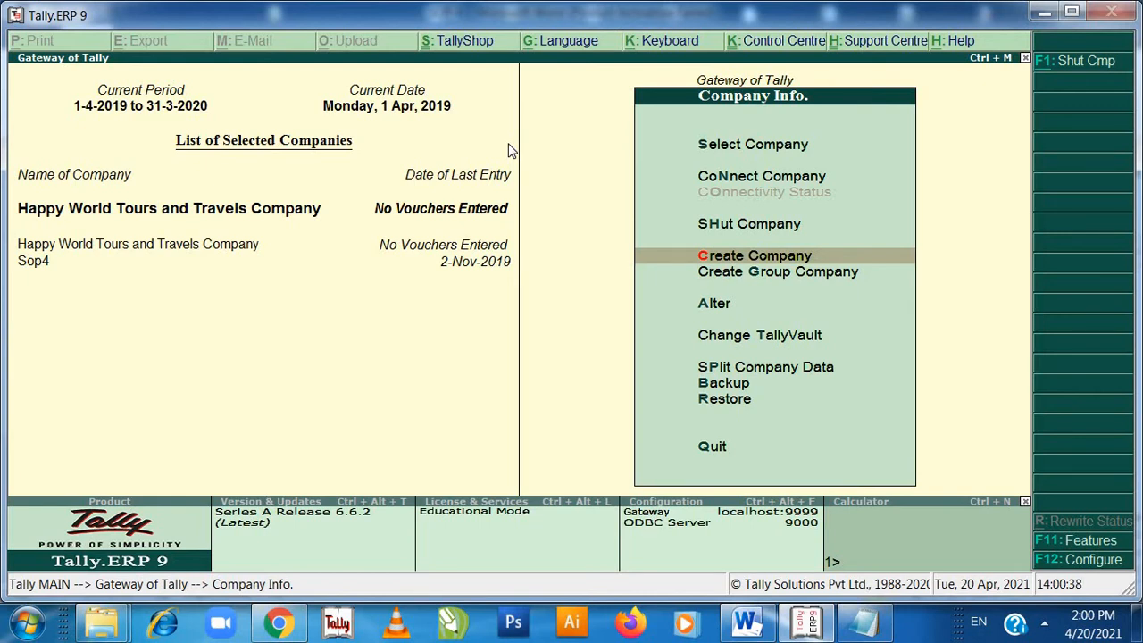
Switch to the SOP 4 document in Word and highlight the Step 1 heading and company details in green
key("alt+Tab")
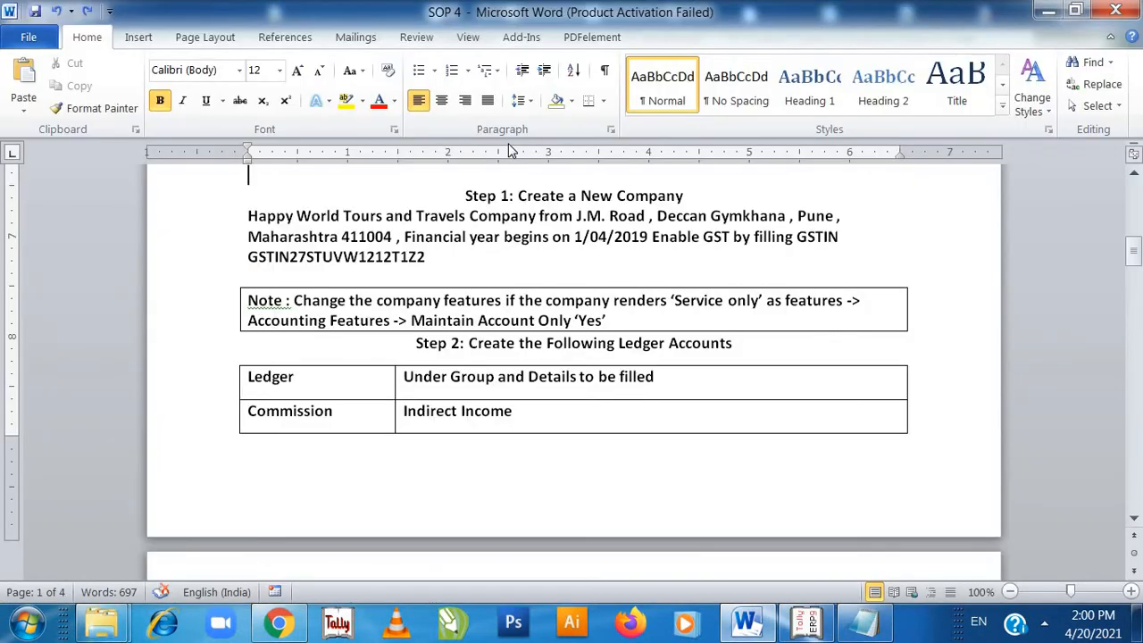
left_click(473, 199)
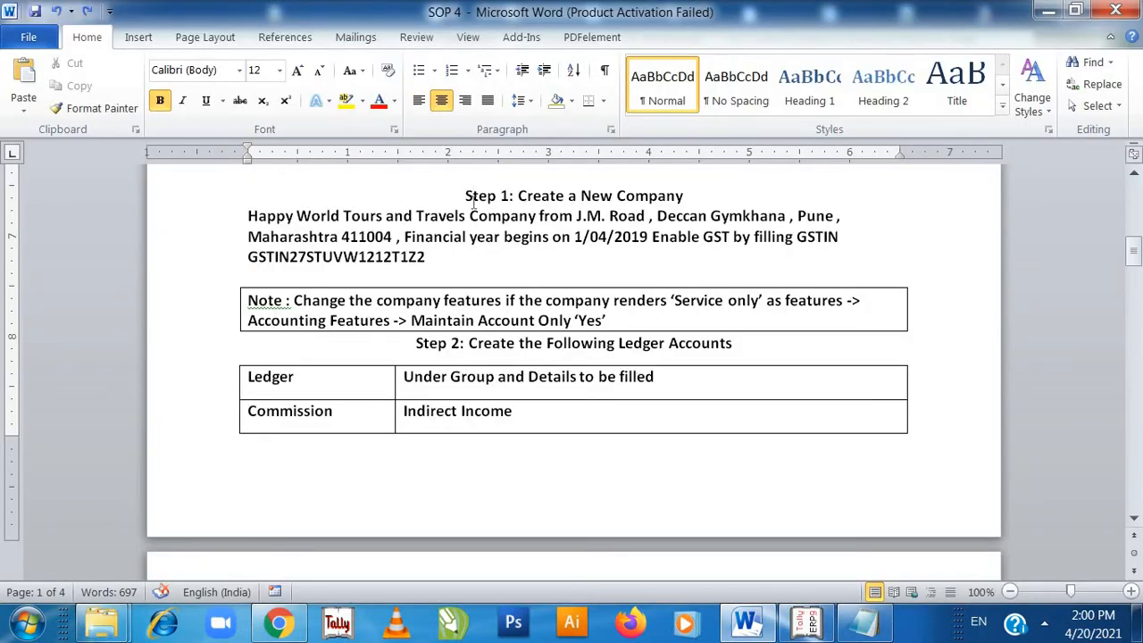
key("shift+Down")
key("shift+Down")
key("shift+Down")
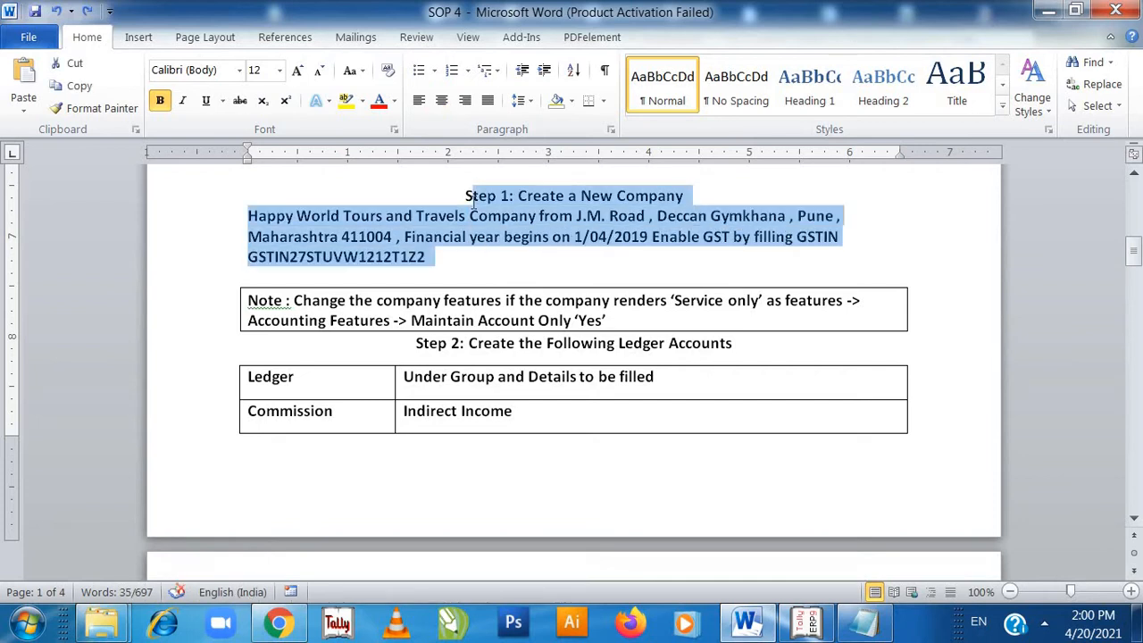
left_click(362, 101)
left_click(383, 129)
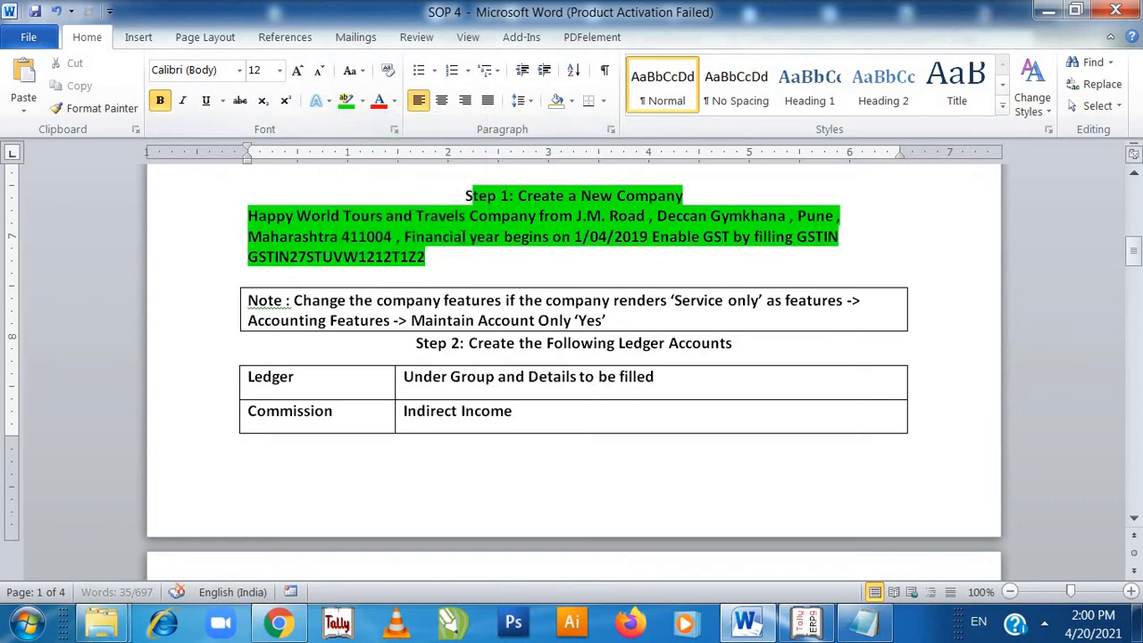
left_click(464, 236)
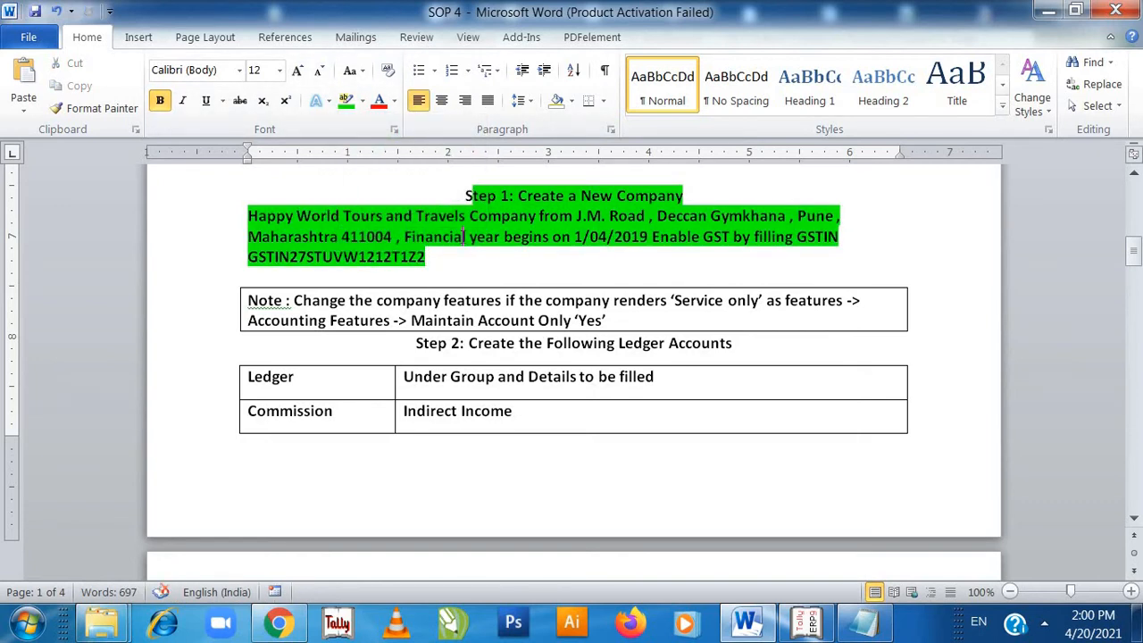
Switch back to Tally.ERP 9 and open the Statutory & Taxation features of Happy World Tours and Travels Company
key("alt+Tab")
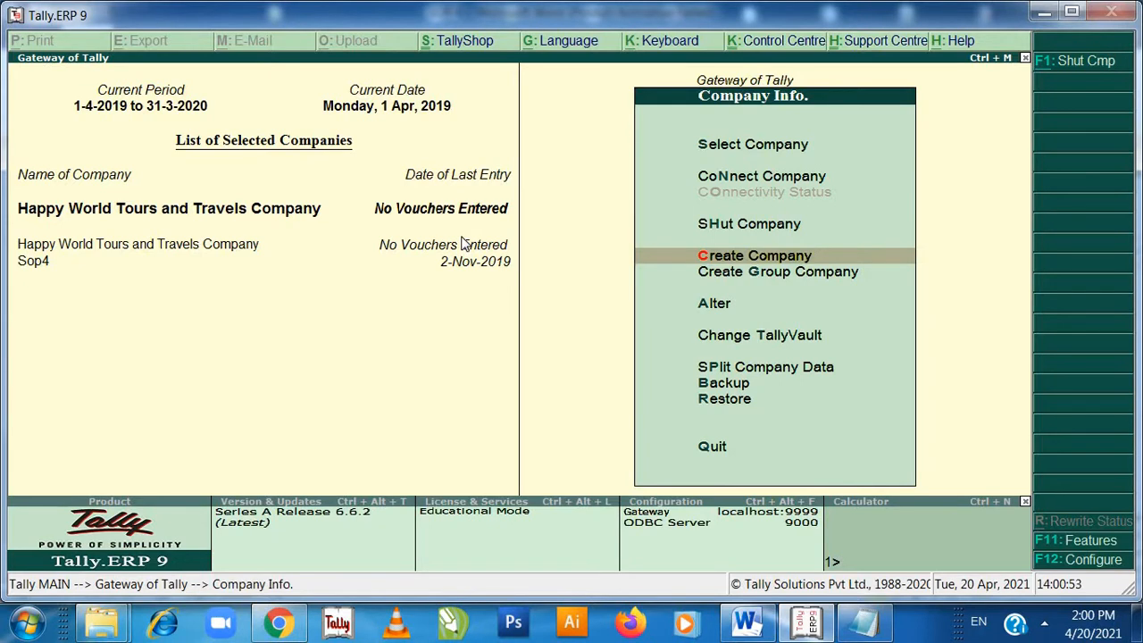
key("F11")
key("Down")
key("Down")
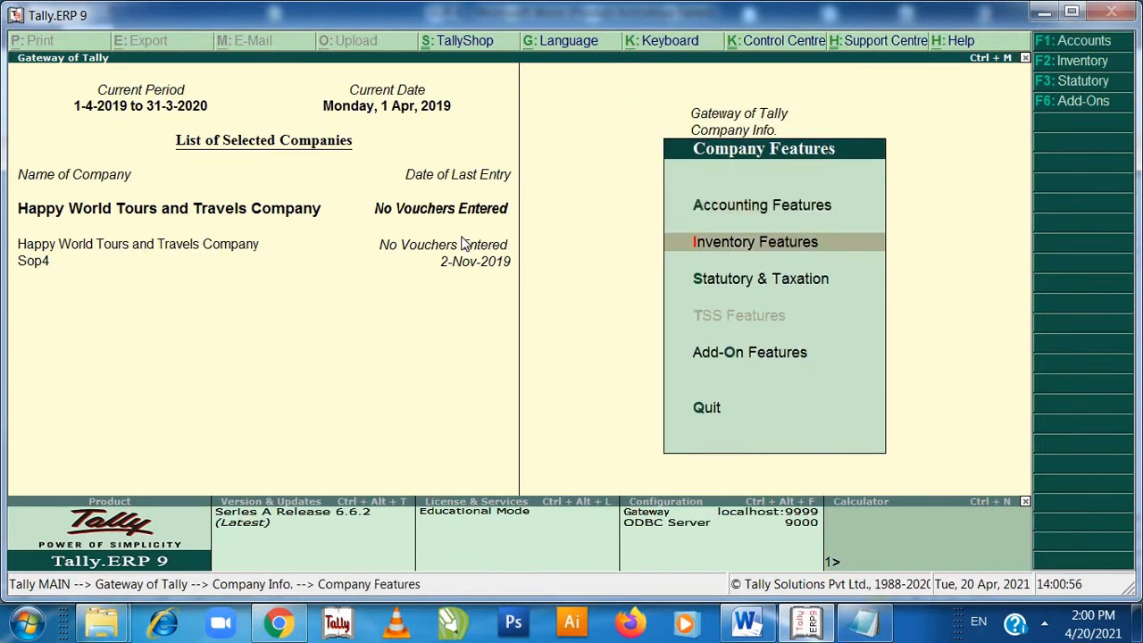
key("Return")
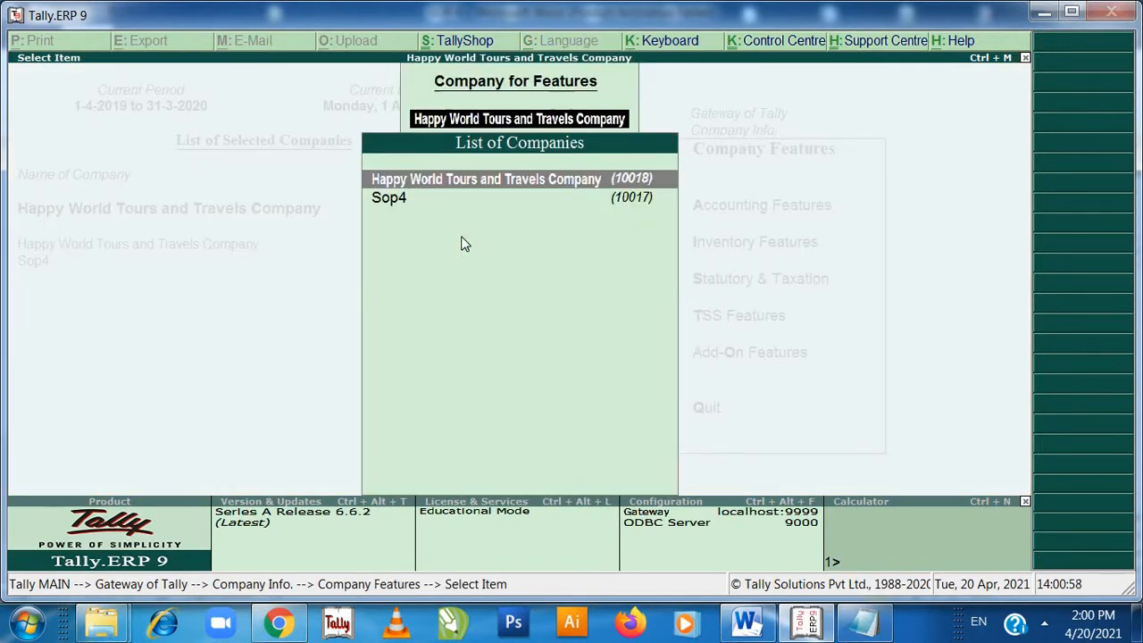
key("Return")
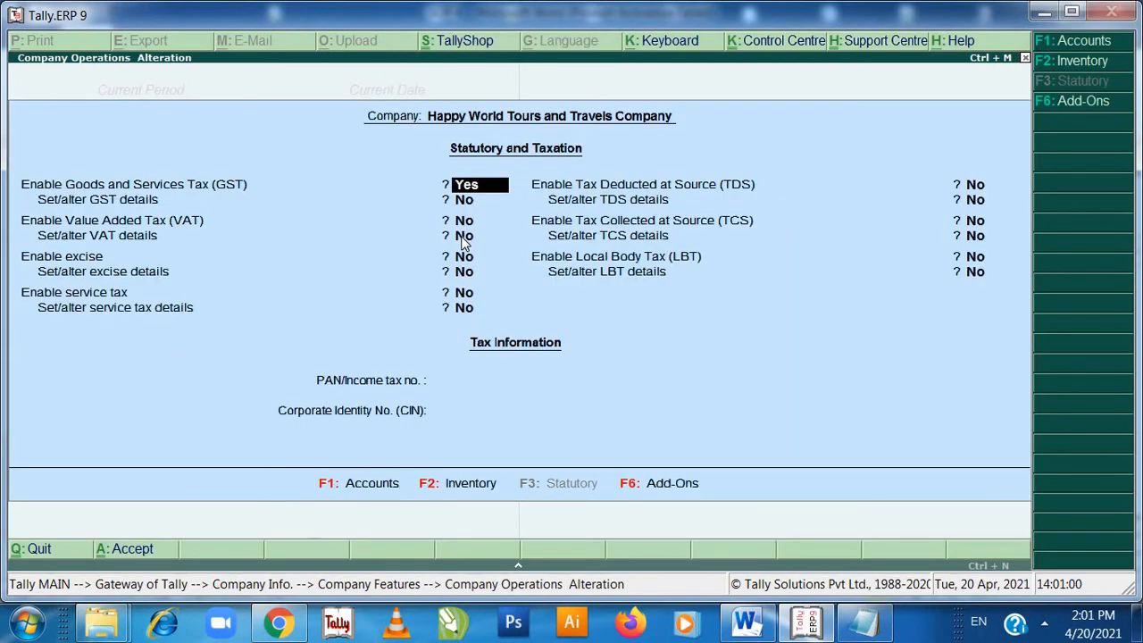
Set Set/alter GST details to Yes and keep Regular registration, no other territory and GST applicable from 1-Apr-2019
key("Return")
key("BackSpace")
key("Return")
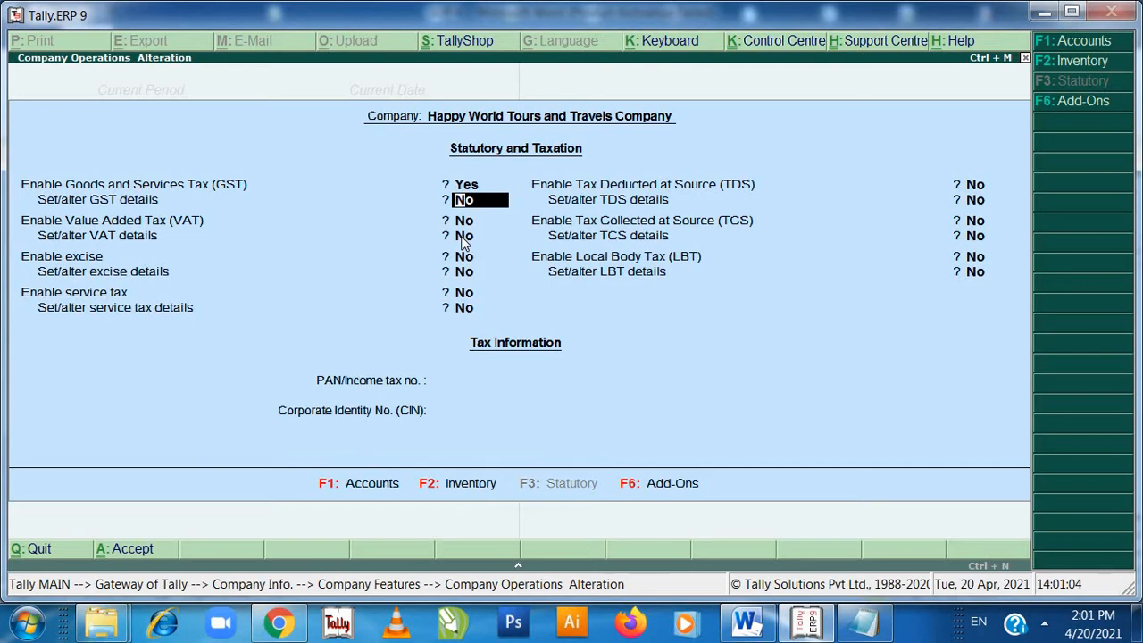
type("y")
key("Return")
key("Return")
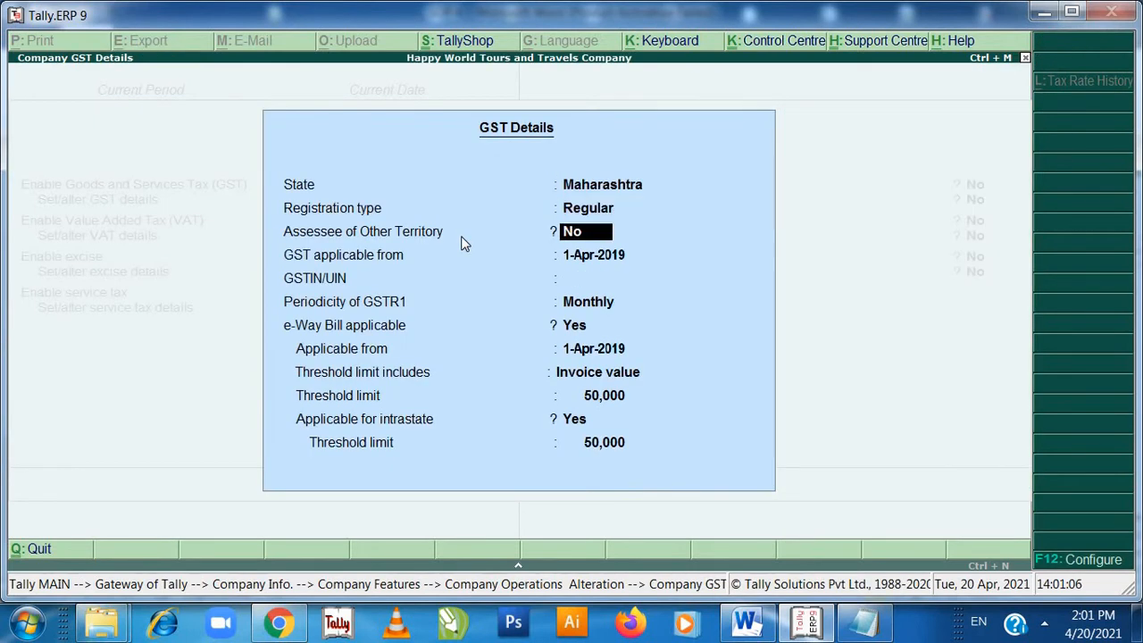
key("Return")
key("Return")
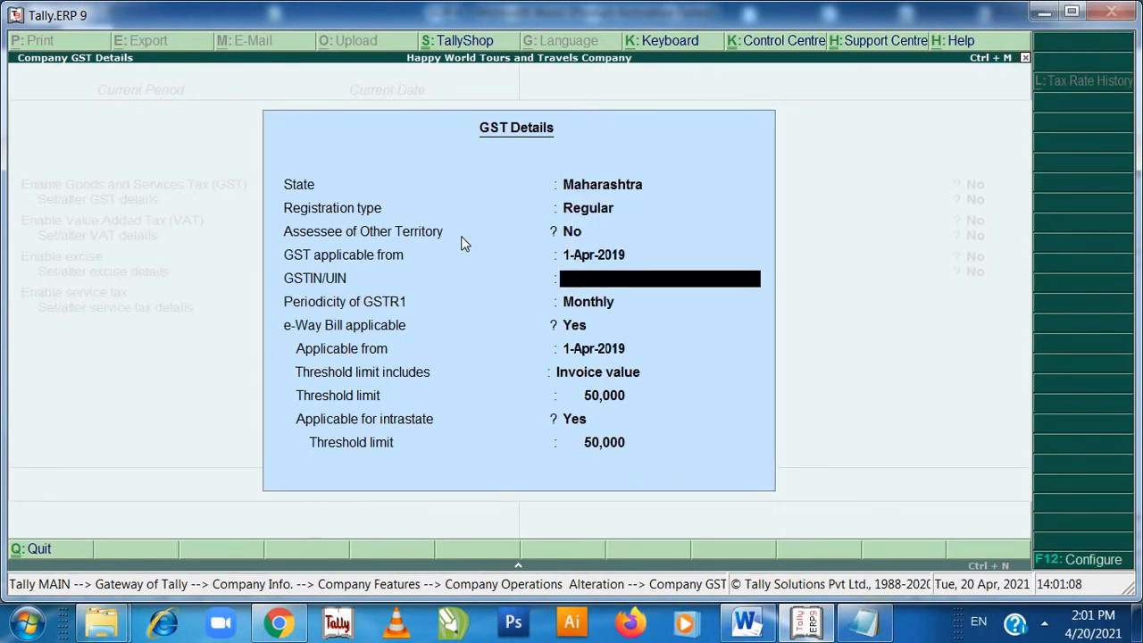
Enter the company's GSTIN from the exercise document in the GST details
type("27STUVW")
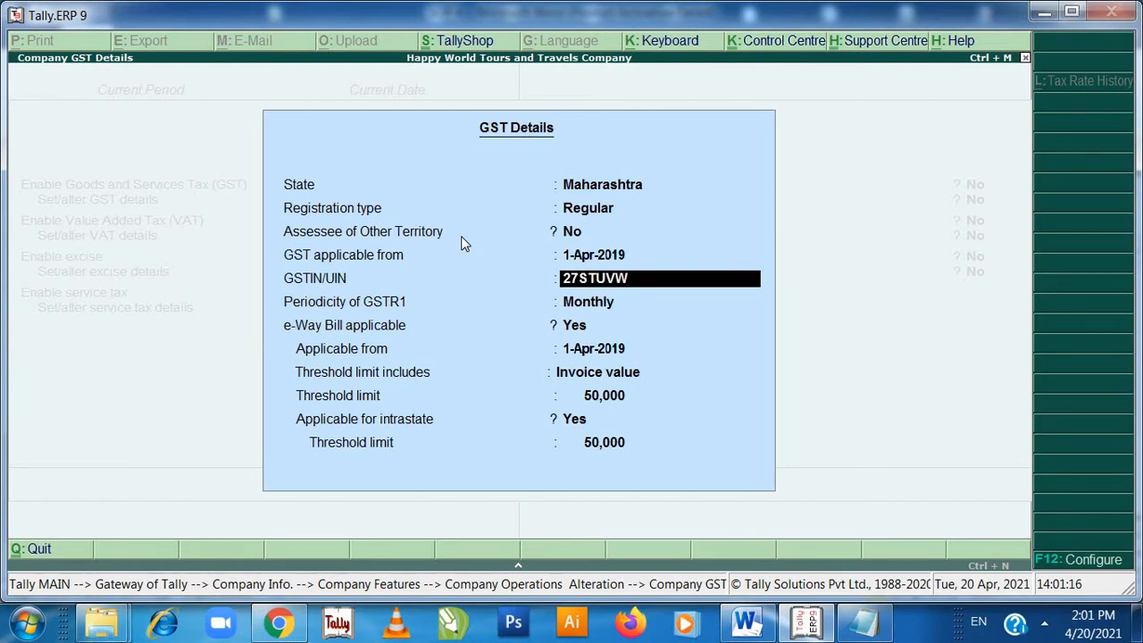
type("1212T1Z2")
key("Return")
key("Return")
key("Return")
key("Return")
key("Return")
key("Return")
key("Return")
key("Return")
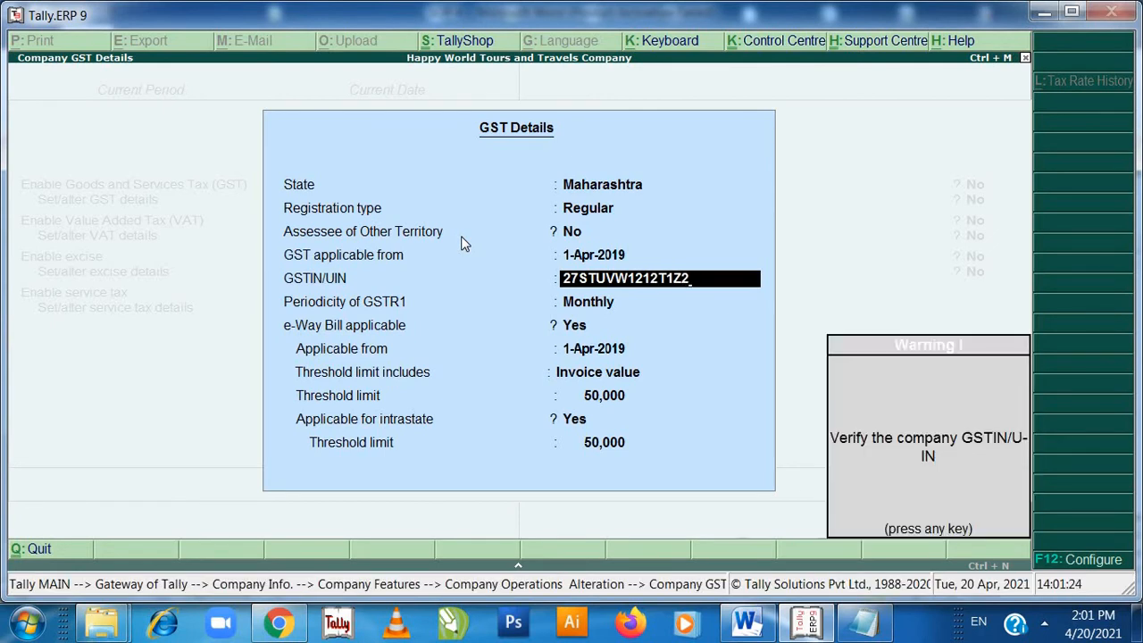
key("Return")
Accept the remaining GST details with their defaults, including monthly GSTR1 and e-Way Bill applicable from 1-Apr-2019 with 50,000 thresholds
key("Return")
key("Return")
key("Return")
key("Return")
key("Return")
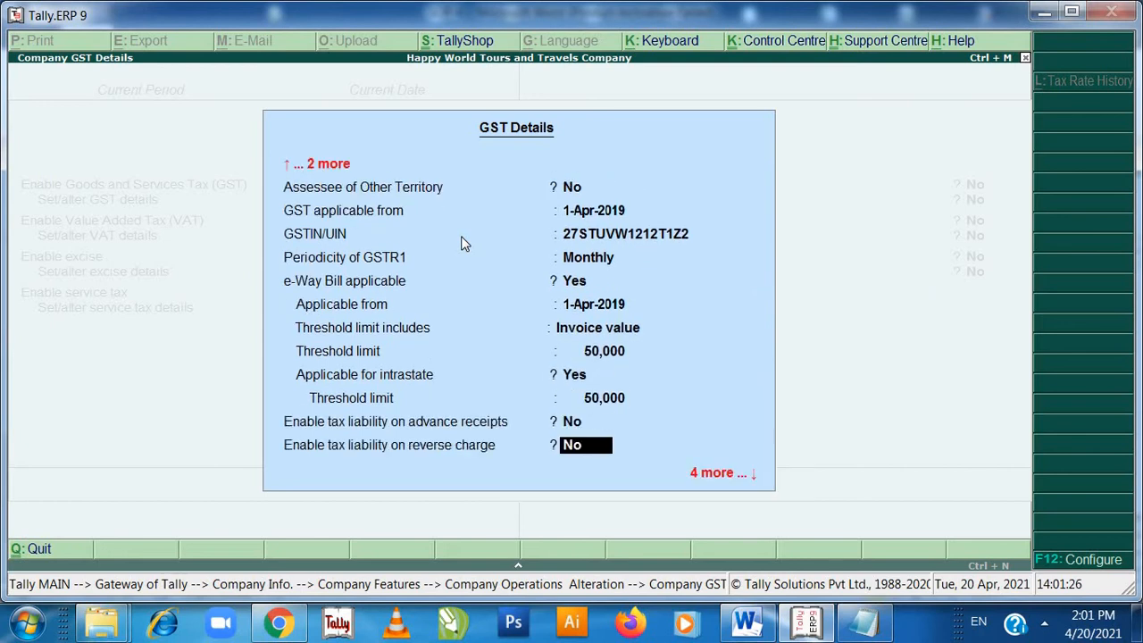
key("Return")
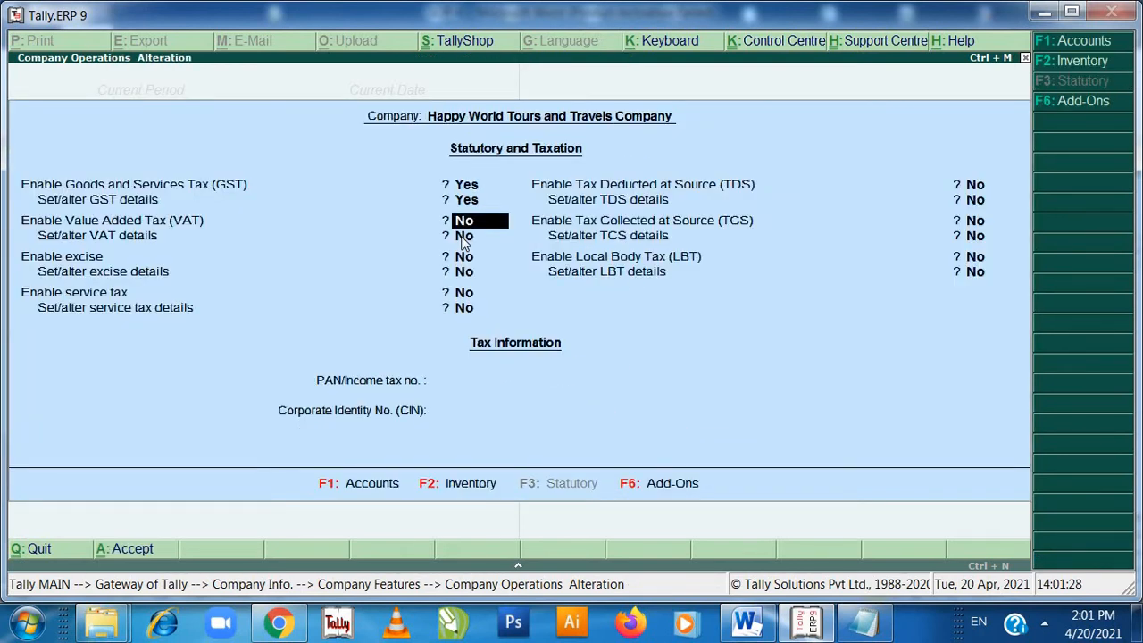
Leave VAT, excise, service tax, TDS, TCS and LBT disabled and save the company's statutory and taxation features
key("Return")
key("Return")
key("Return")
key("Return")
key("Return")
key("Return")
key("Return")
key("Return")
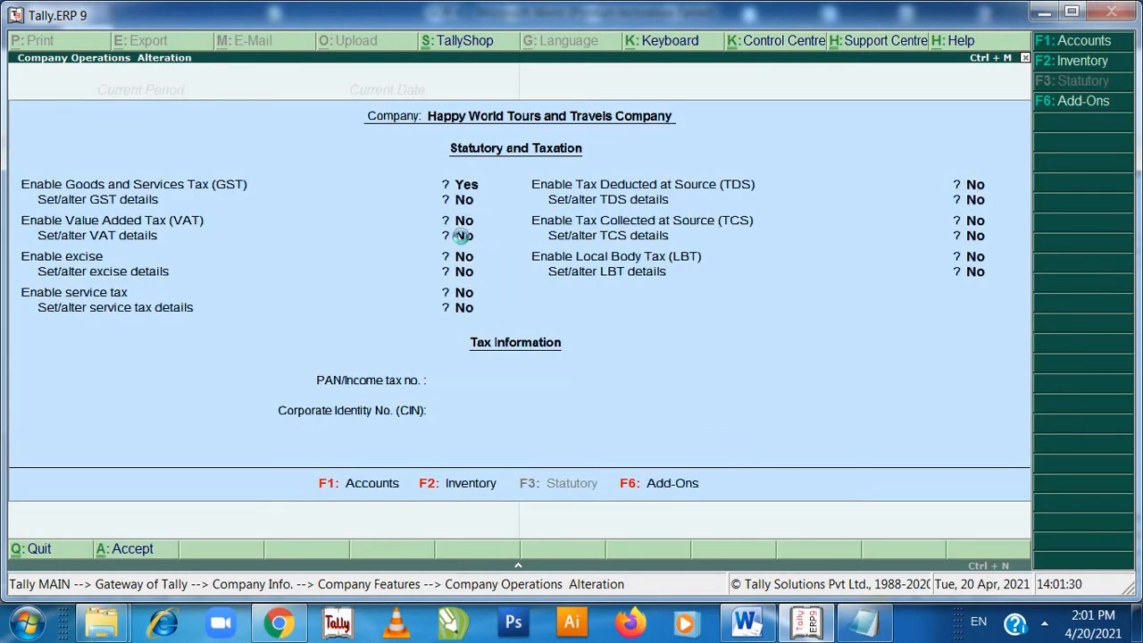
key("Return")
key("Return")
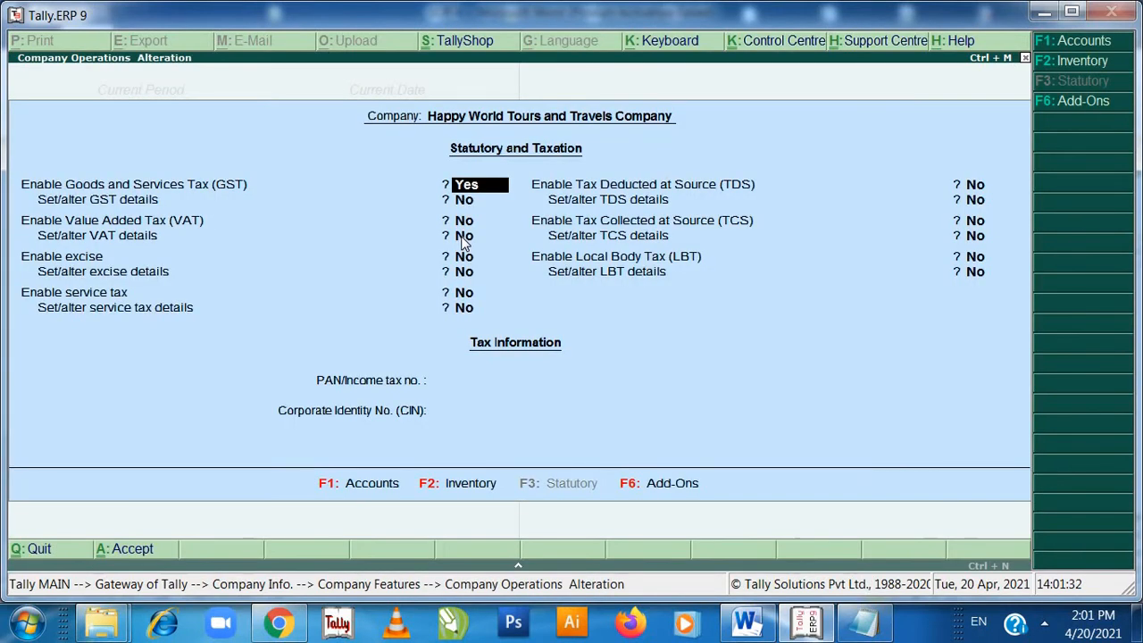
Leave the company features, return to the Gateway of Tally and open Accounts Info
key("Escape")
key("Escape")
key("Return")
key("Escape")
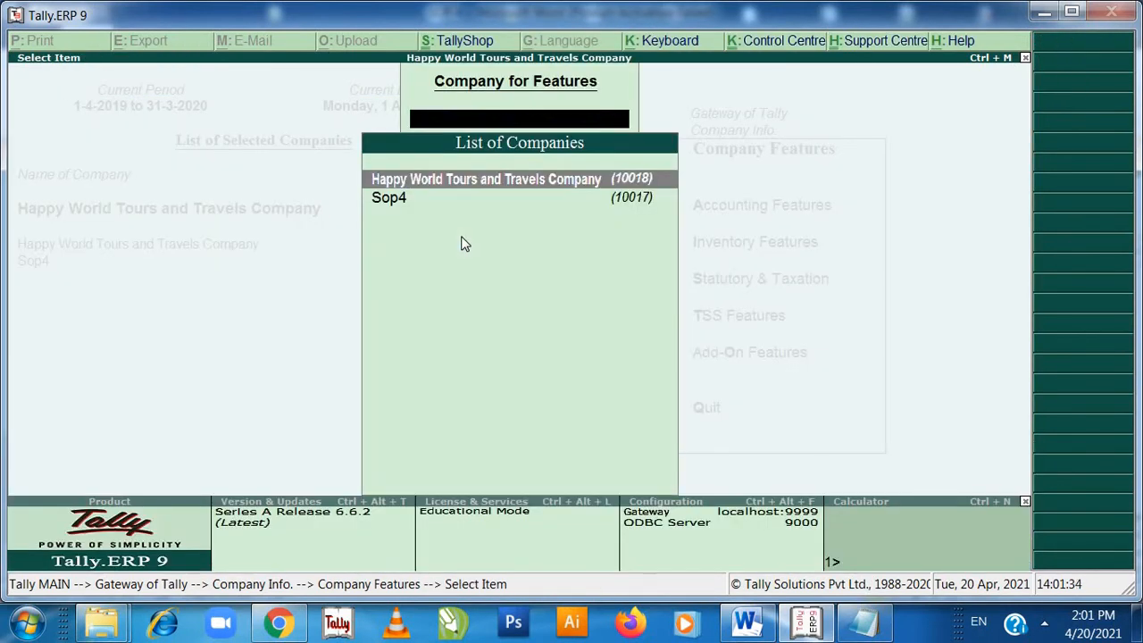
key("Escape")
key("Escape")
key("Escape")
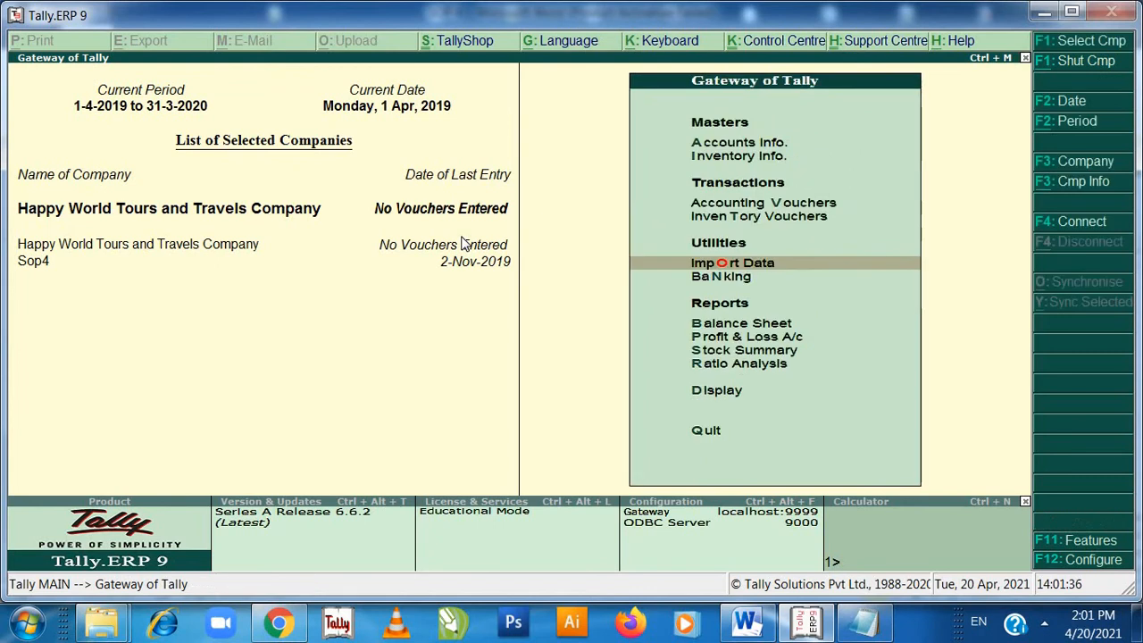
key("Up")
key("Up")
key("Up")
key("Up")
key("Return")
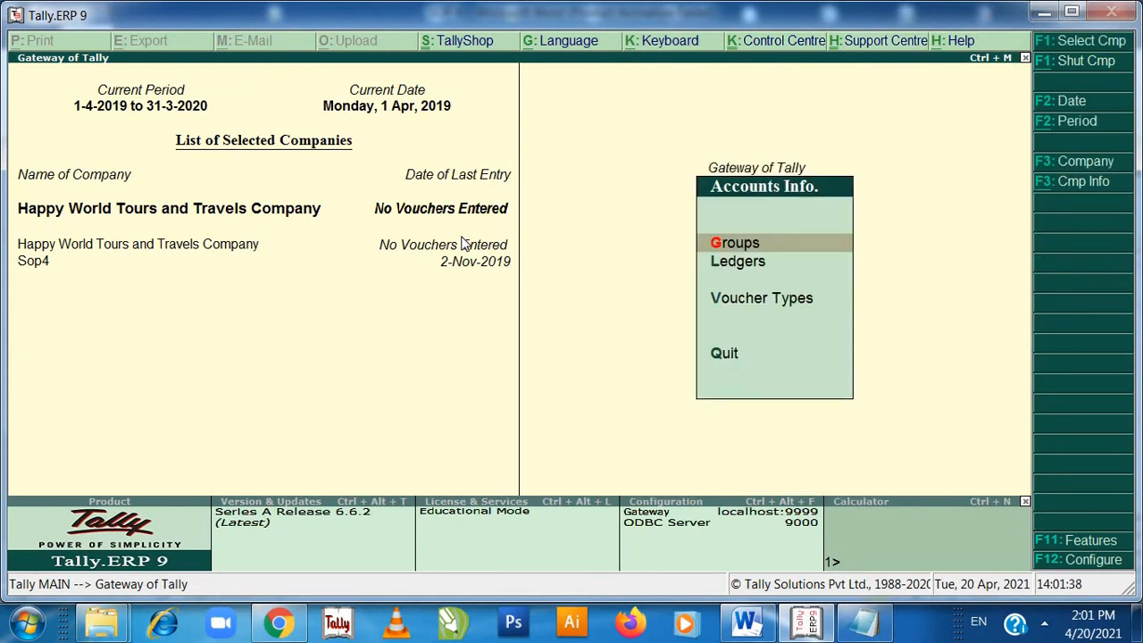
Switch to the SOP 4 document and highlight the whole boxed note about Maintain Account Only in green
key("alt+Tab")
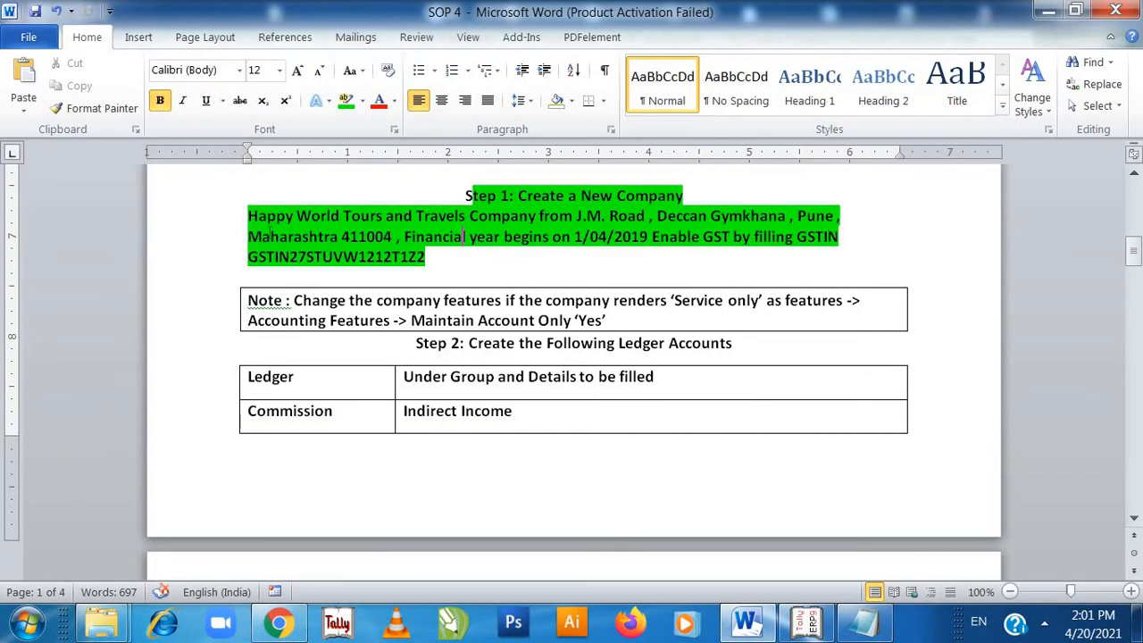
left_click(257, 300)
key("shift+Down")
key("shift+End")
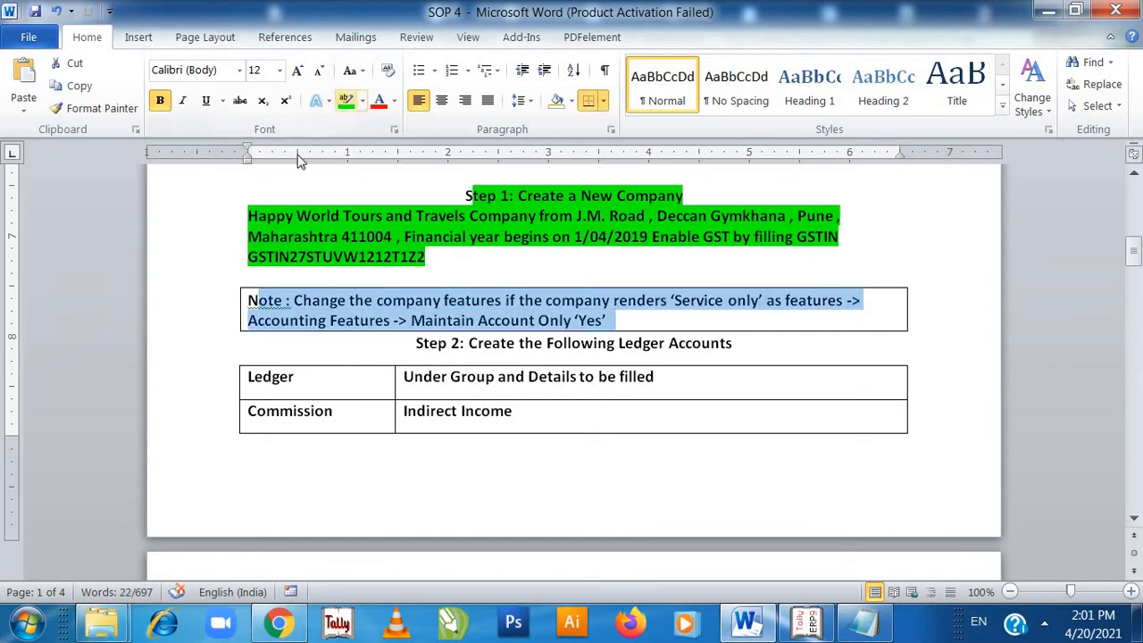
left_click(247, 298)
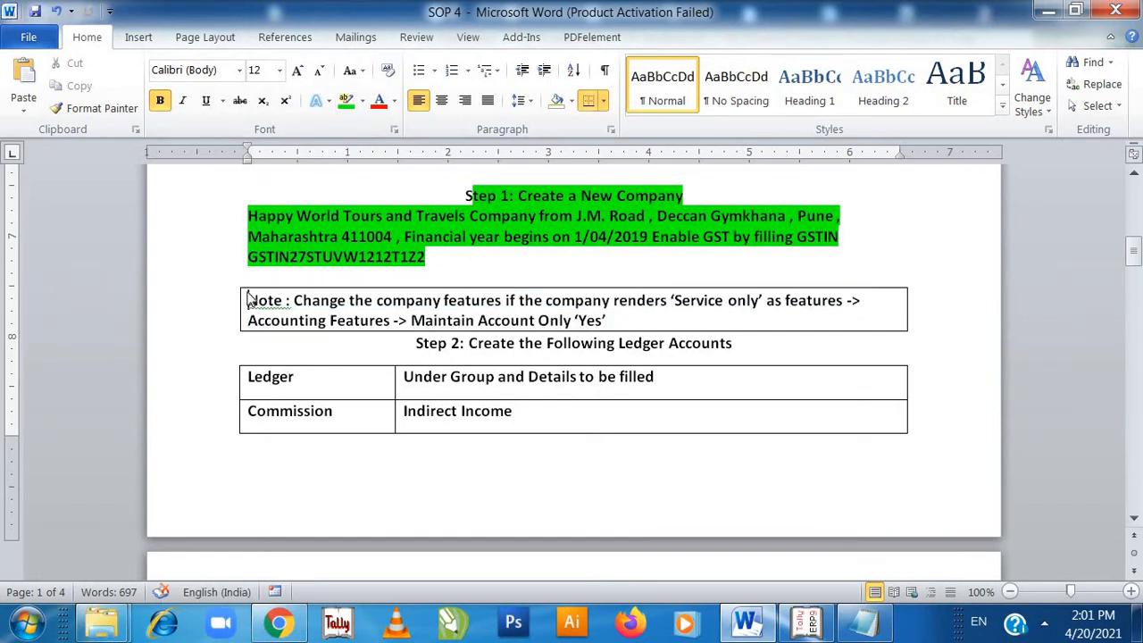
key("shift+Down")
key("shift+End")
left_click(343, 108)
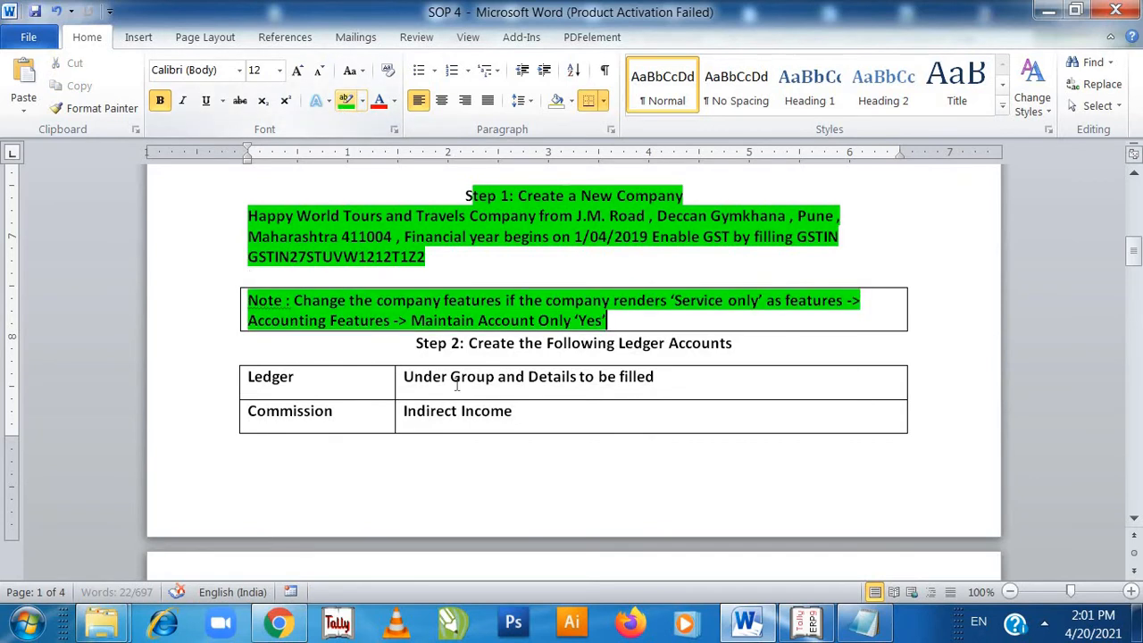
Check the Step 2 ledger table in the SOP 4 document, return to Tally.ERP 9 and start creating a single ledger
left_click(457, 398)
key("Down")
key("Down")
key("Down")
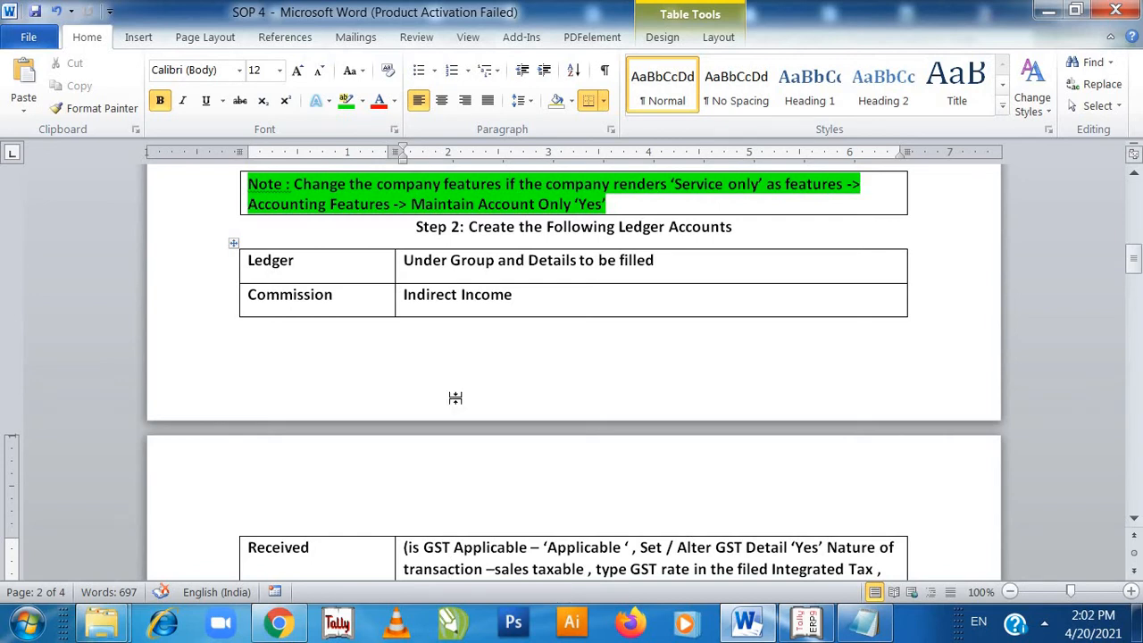
scroll(456, 397, "down", 1)
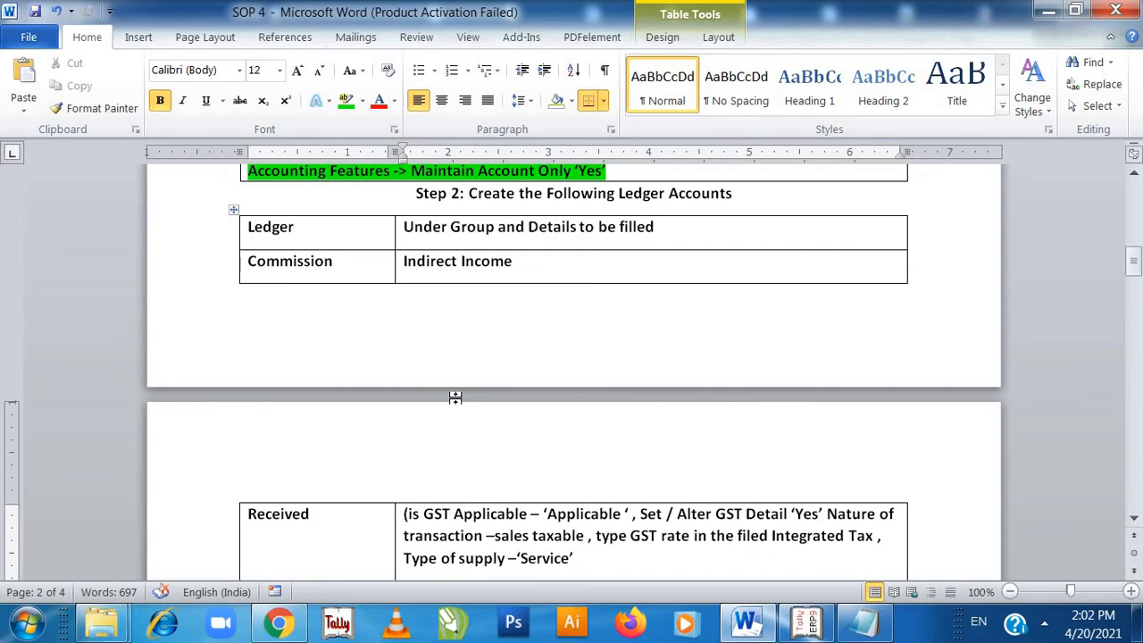
key("alt+Tab")
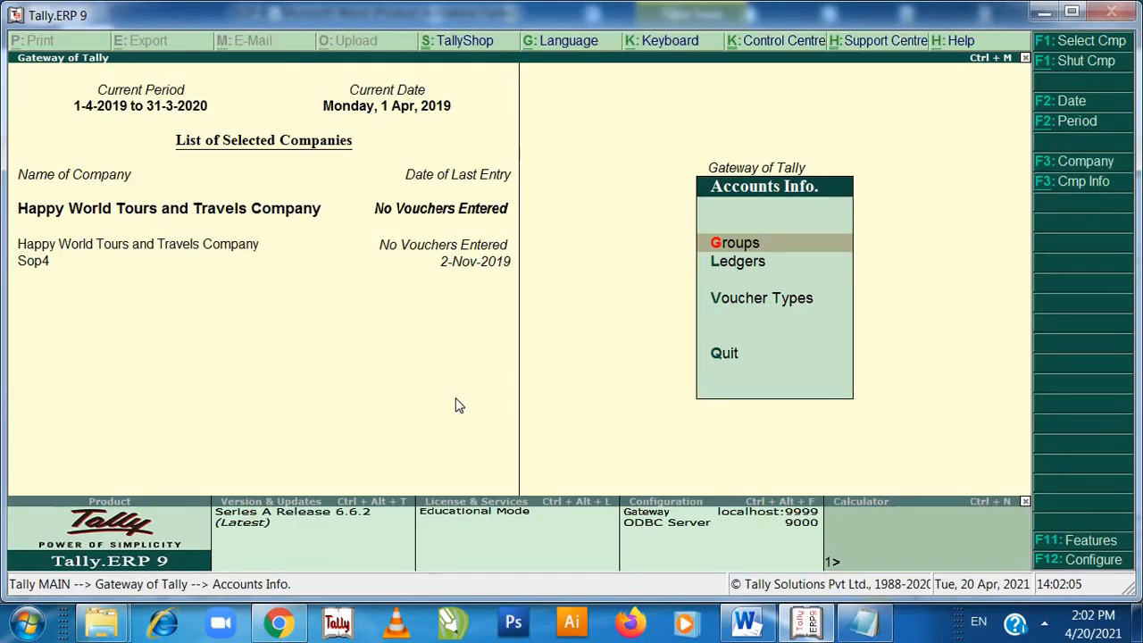
key("Escape")
key("Return")
key("Down")
key("Return")
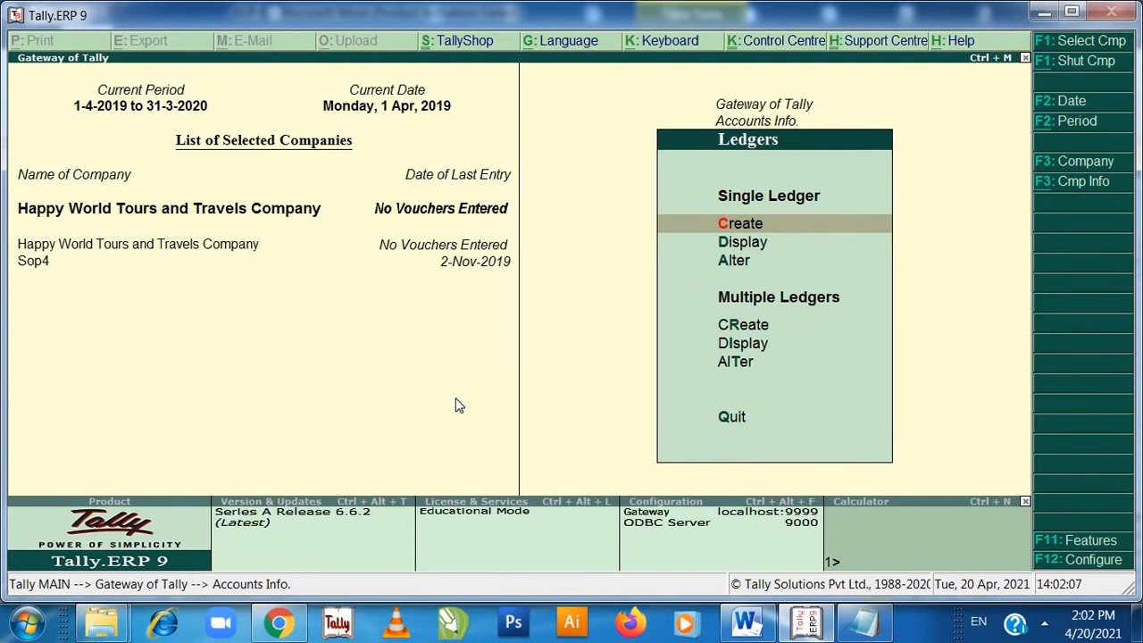
key("Return")
Name the new ledger Commission Received and place it under Indirect Incomes
type("Co")
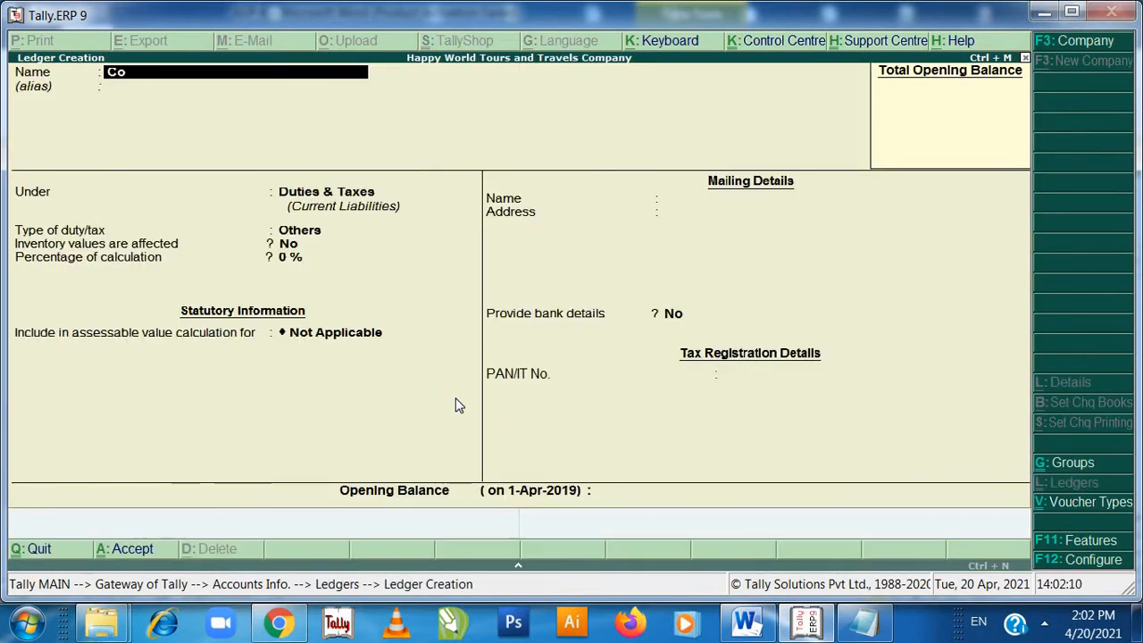
type("mmission Re")
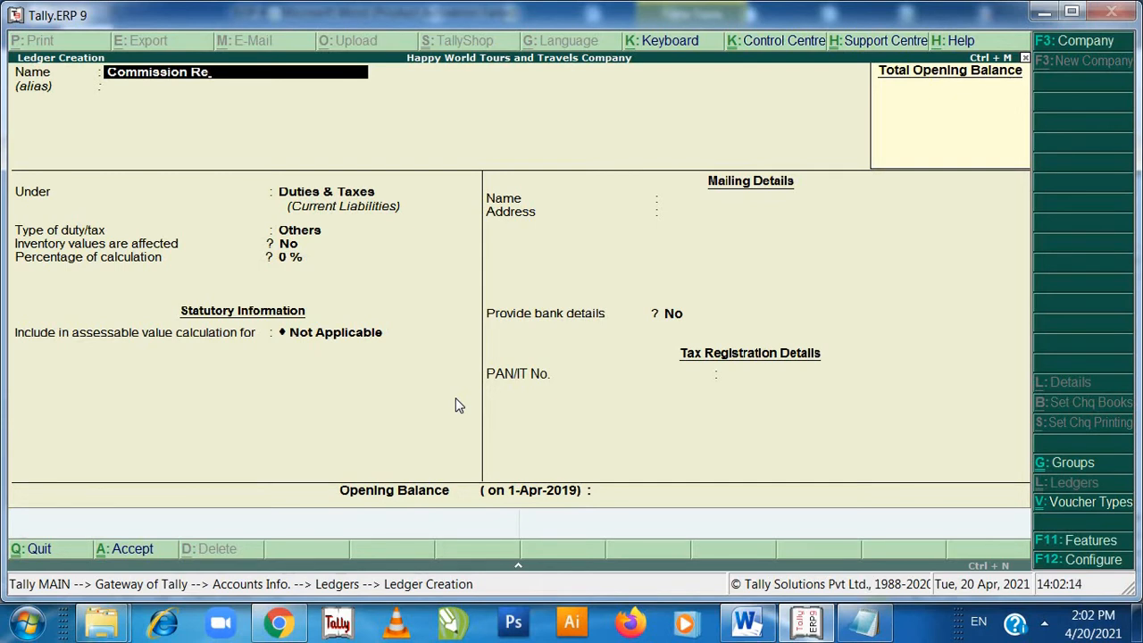
type("ceived")
key("Return")
key("Return")
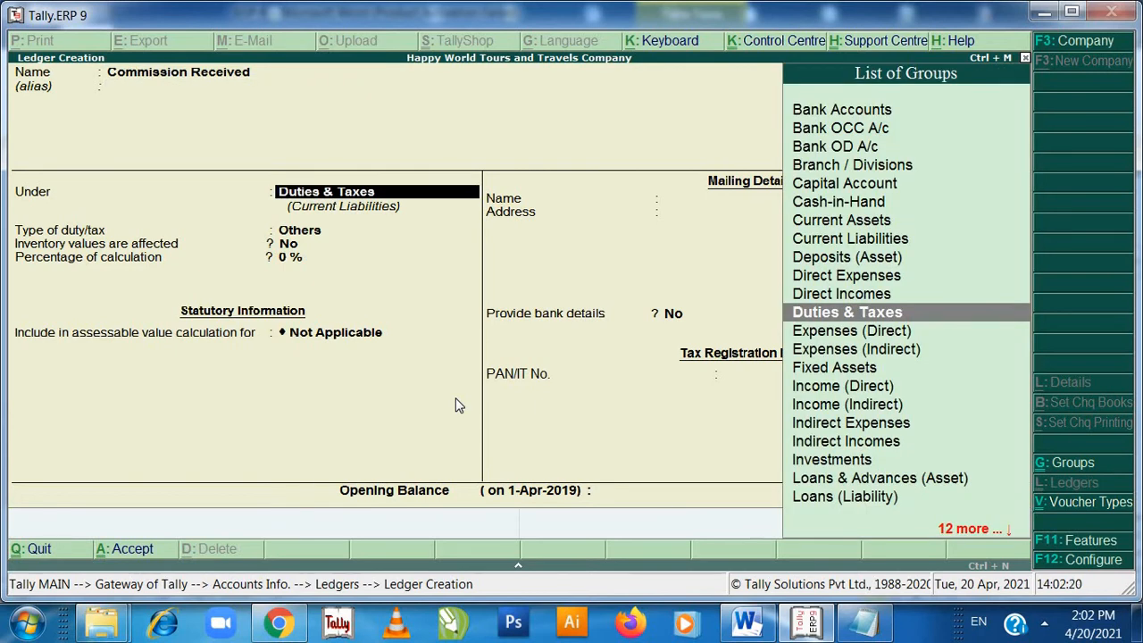
type("Indi")
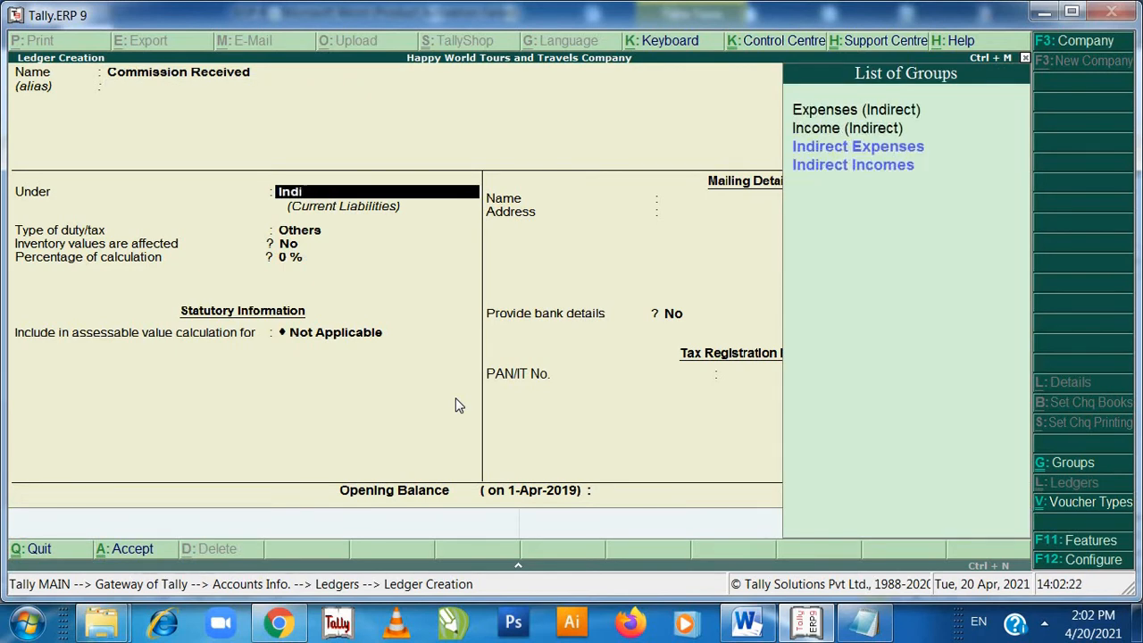
key("Down")
key("Down")
key("Return")
Keep the ledger type Not Applicable and GST Applicable, and set Set/alter GST Details to Yes for Commission Received
key("Return")
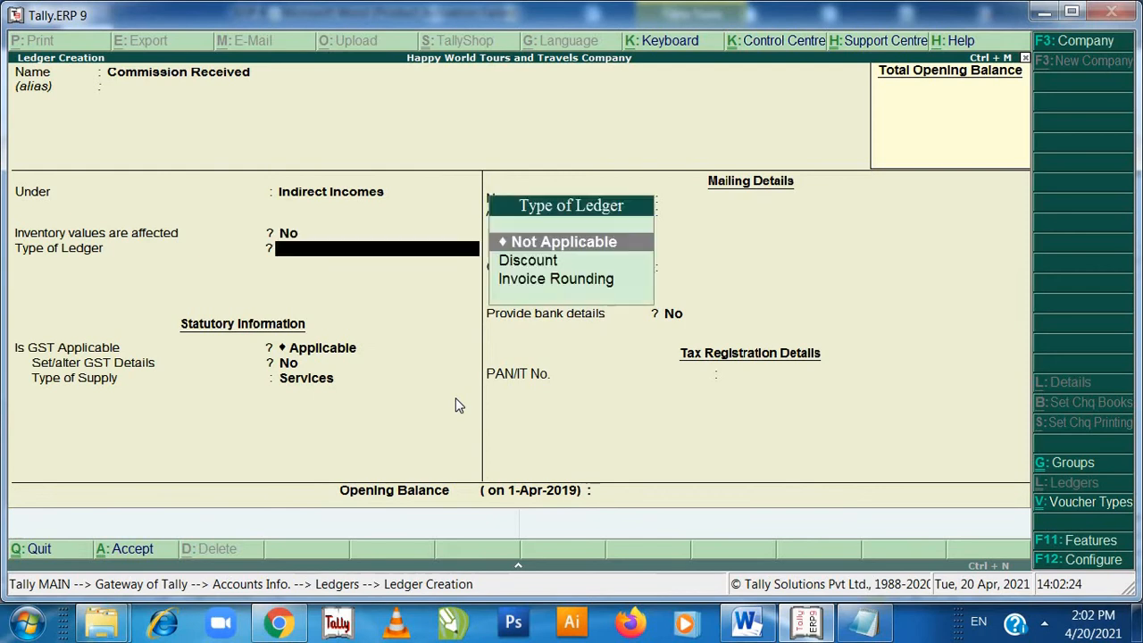
key("Return")
key("Return")
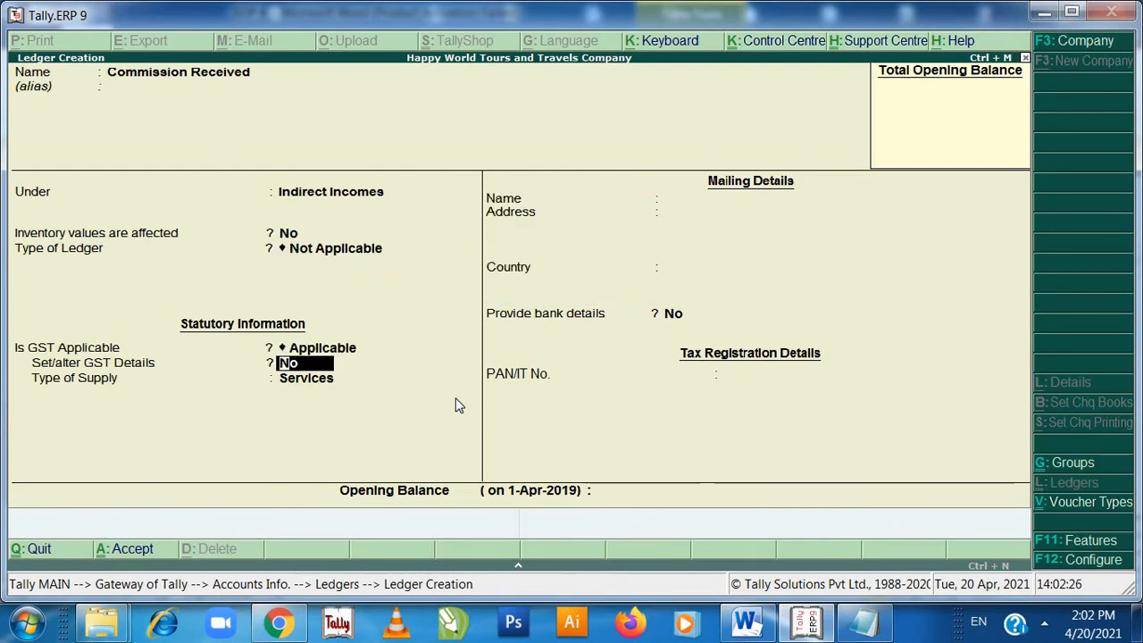
key("y")
key("Return")
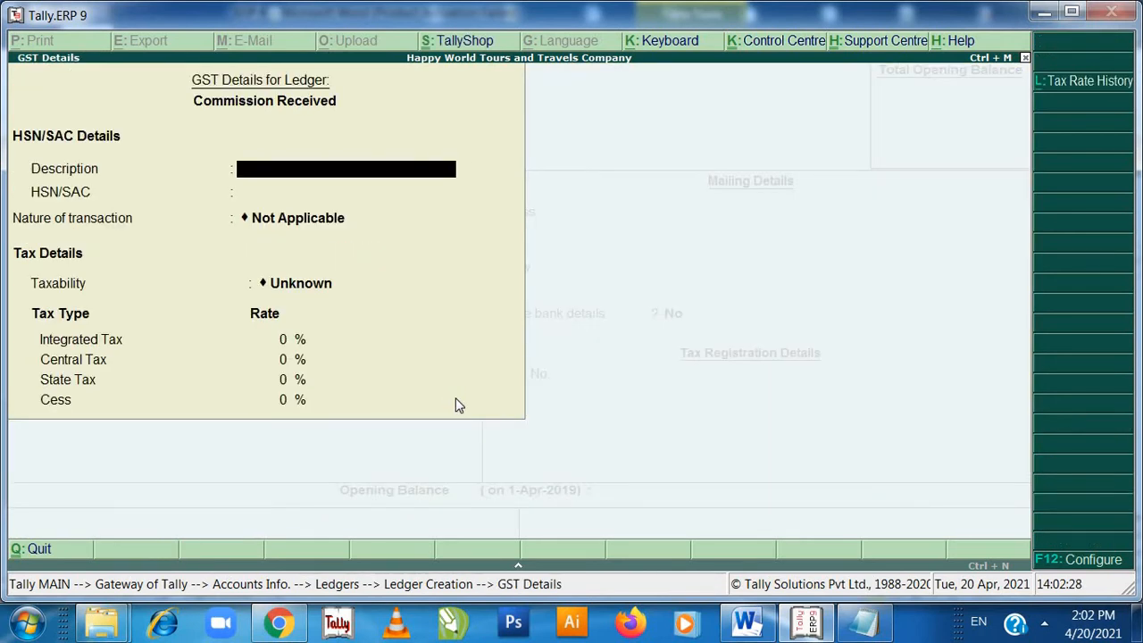
Leave the HSN/SAC details blank and set the nature of transaction to Sales Taxable
key("Return")
key("Return")
type("Sa")
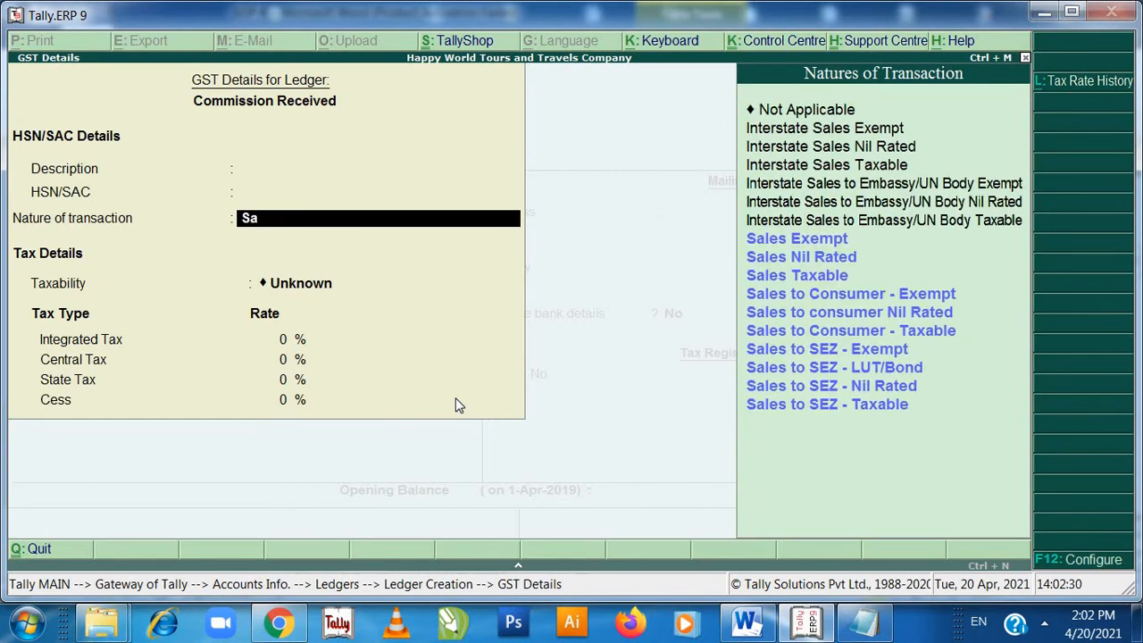
type("les")
key("Down")
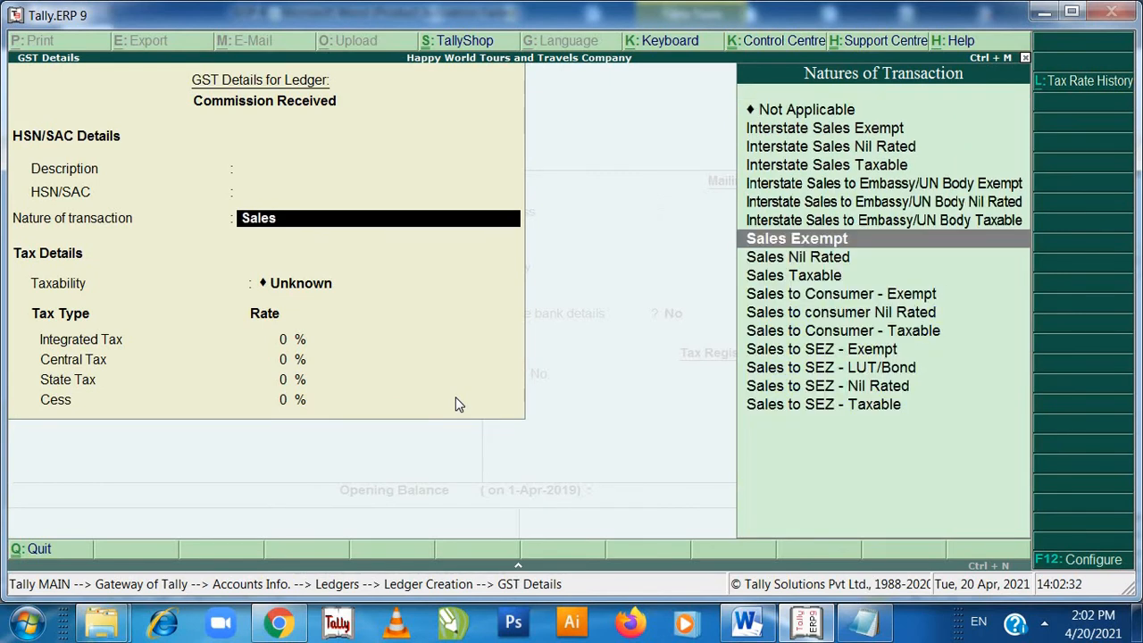
key("Down")
key("Down")
key("Return")
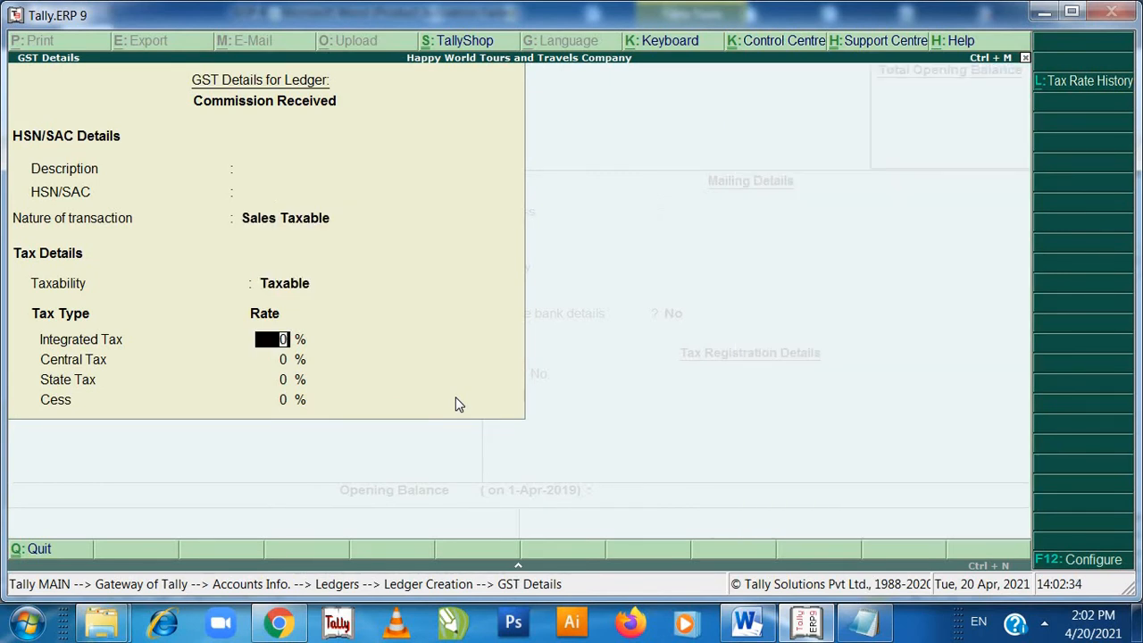
Set the integrated tax rate to 18%, accept the derived central and state tax rates, and save the GST details
type("18")
key("Return")
key("Return")
key("Return")
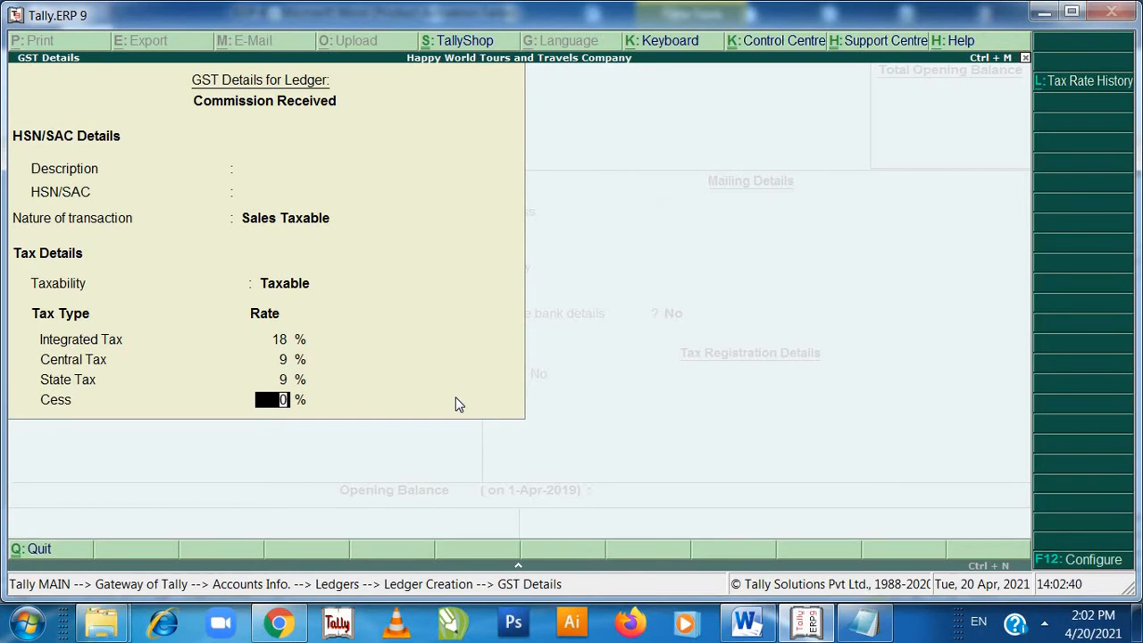
key("Return")
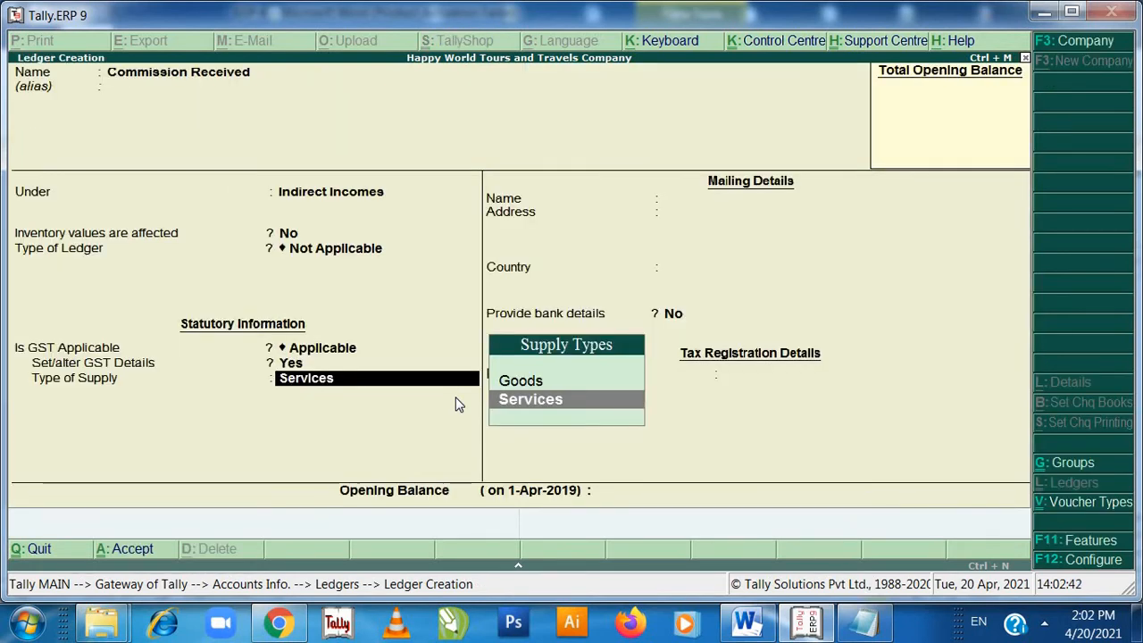
Keep the type of supply as Services and save the Commission Received ledger without an opening balance
key("Return")
key("Return")
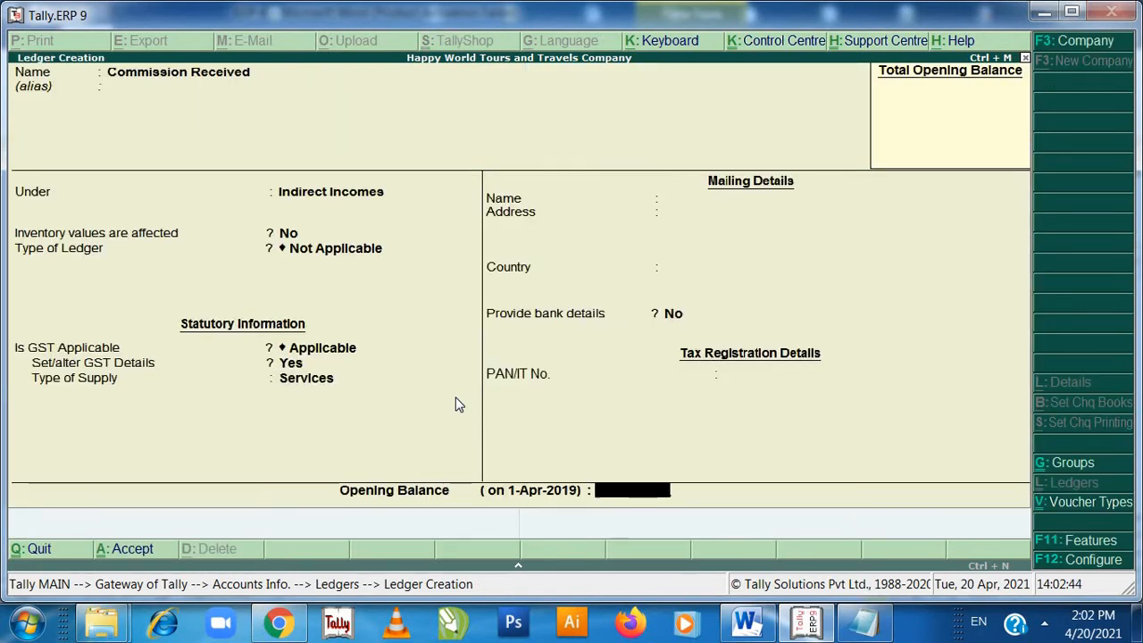
key("Return")
key("Return")
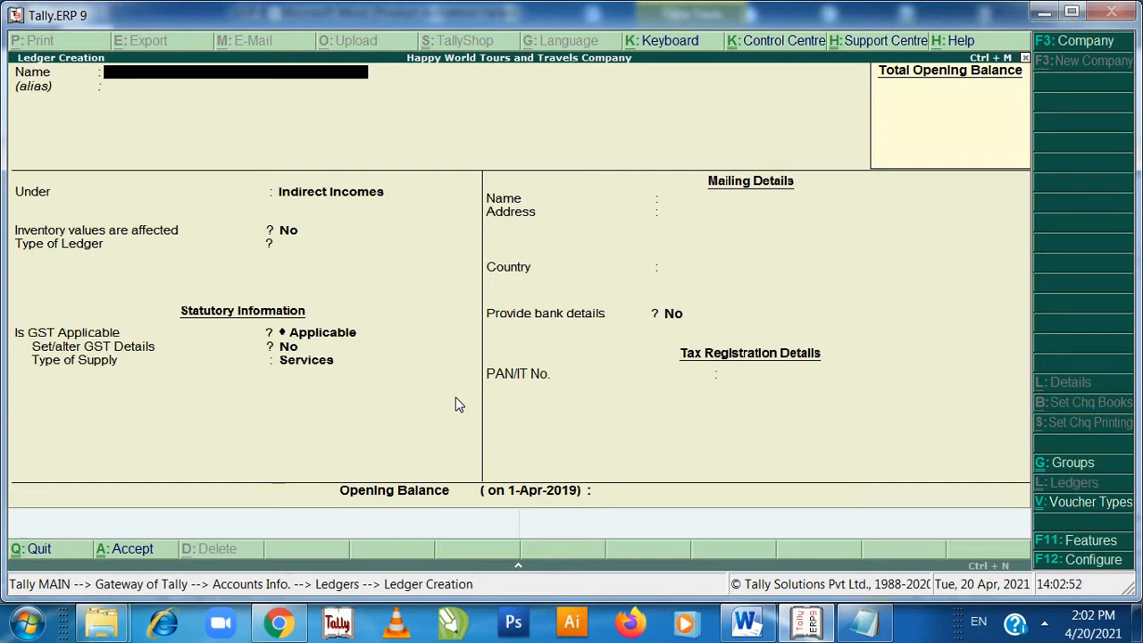
Name the next ledger M/s Success Business Agency and leave its alias blank
type("M/s Success Agency")
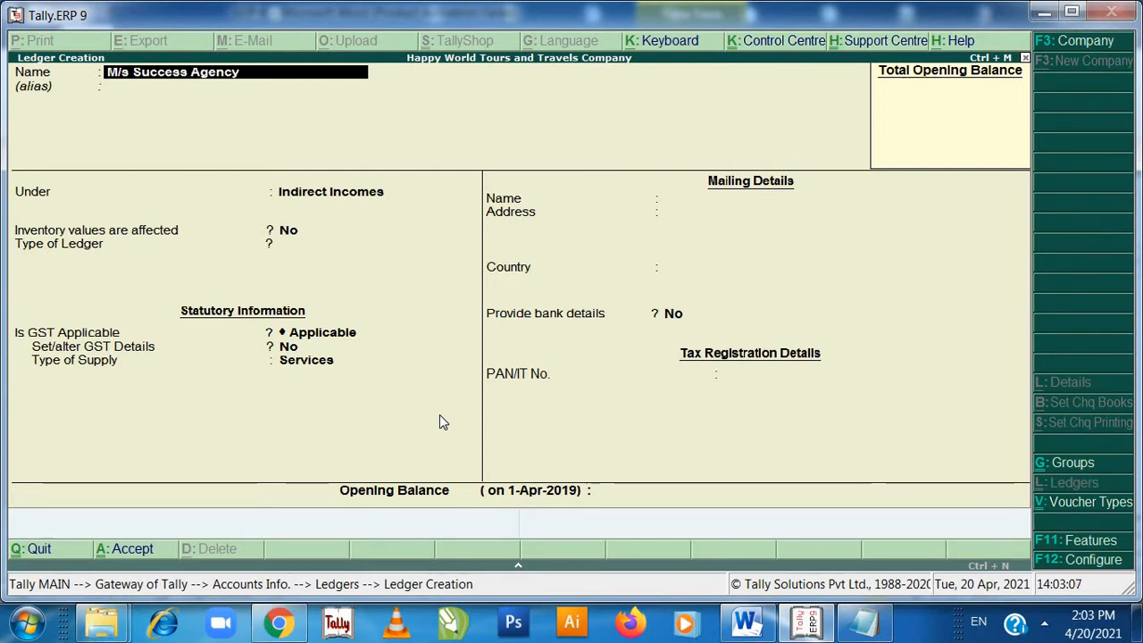
type("b")
key("BackSpace")
type("Business")
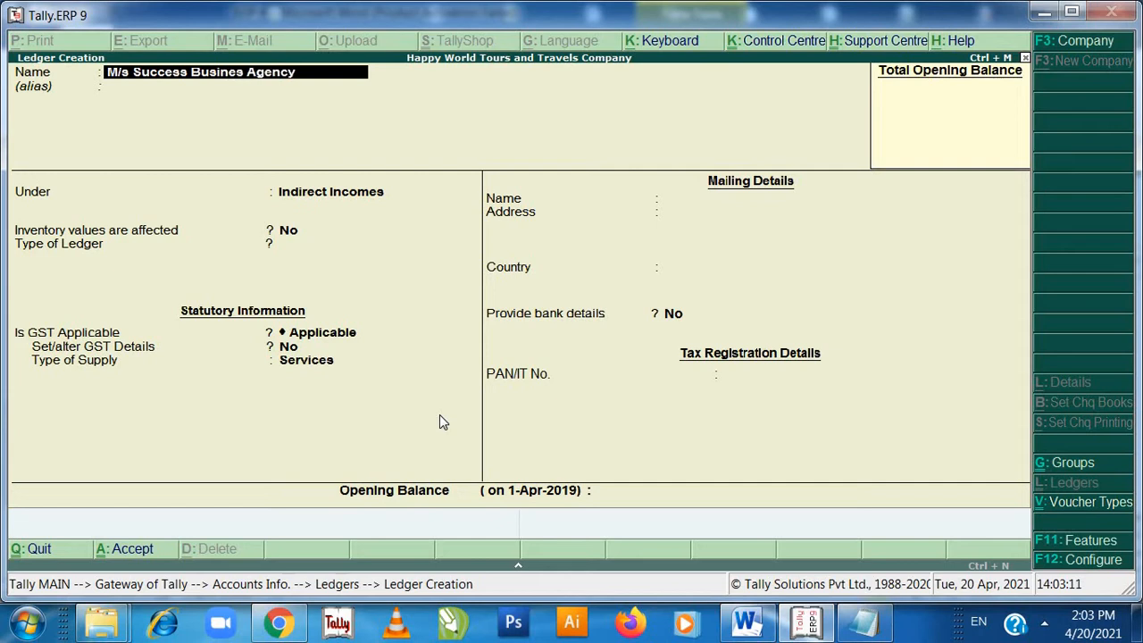
key("Return")
key("Return")
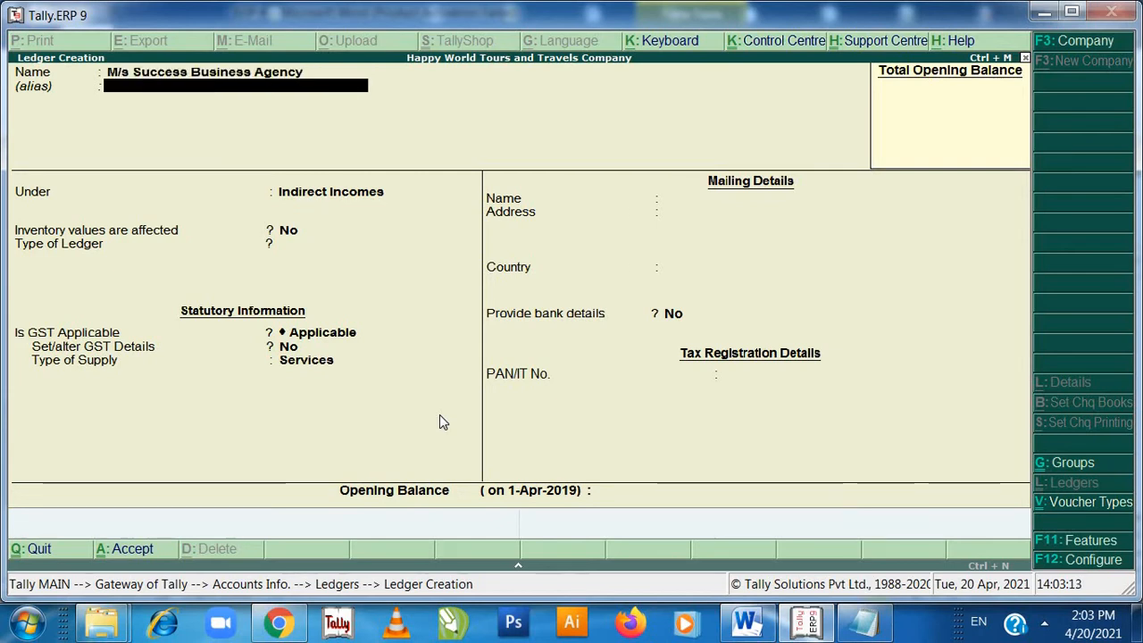
Place the agency ledger under Sundry Debtors and accept bill-by-bill balances and the other default settings
type("Sund")
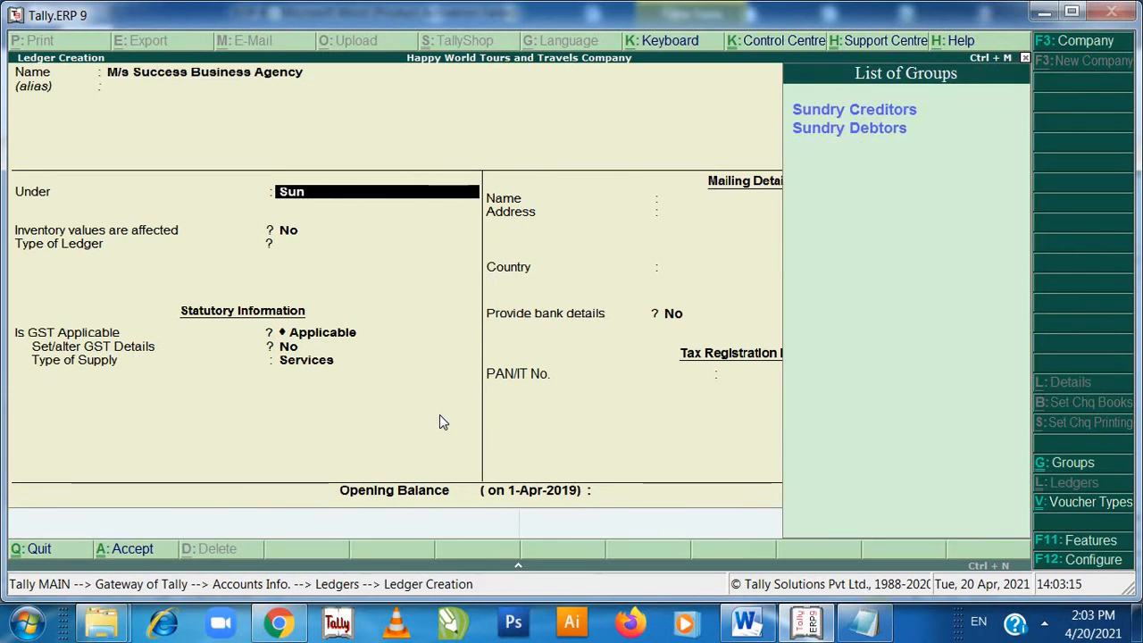
key("Down")
key("Return")
key("Return")
key("Return")
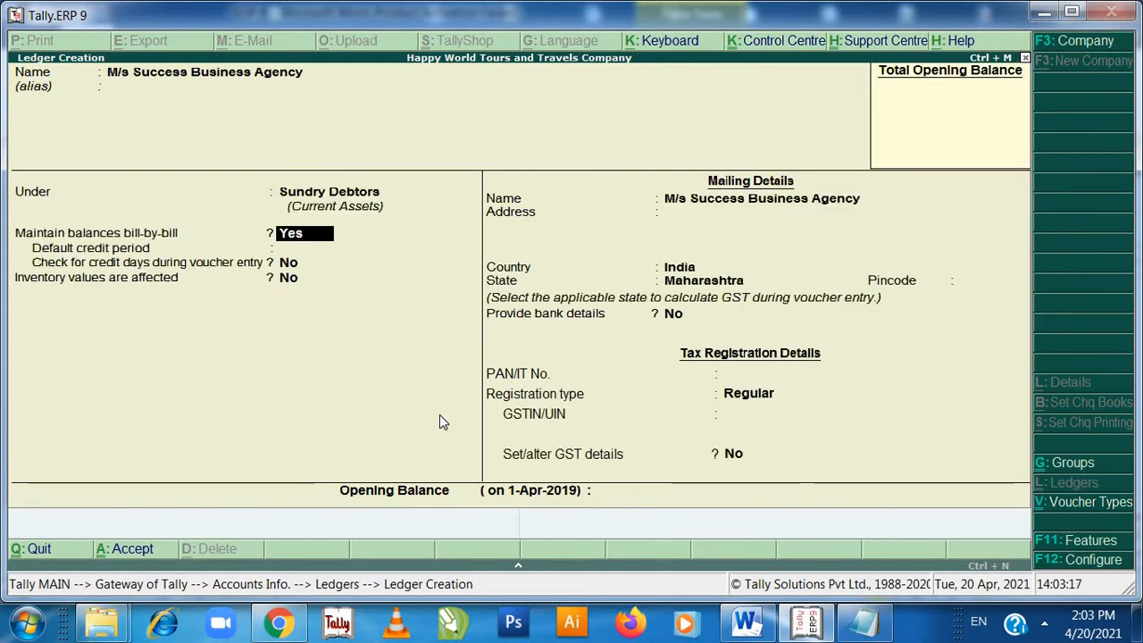
key("Return")
key("Return")
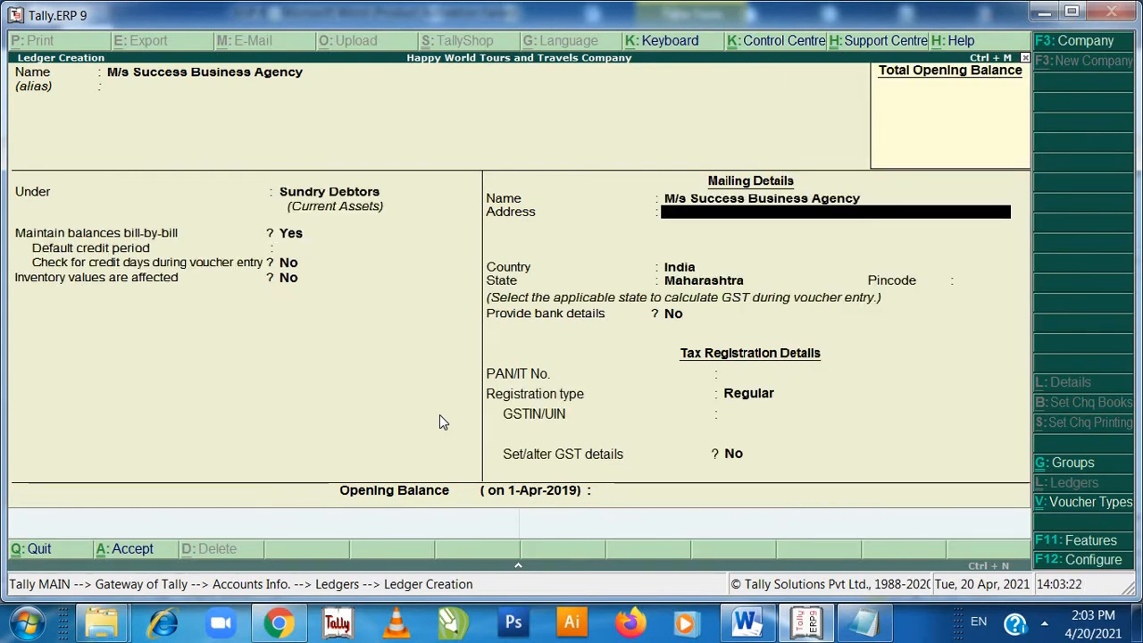
Enter Pune as the agency's mailing address, keeping India and Maharashtra and leaving the pincode blank
type("Pune")
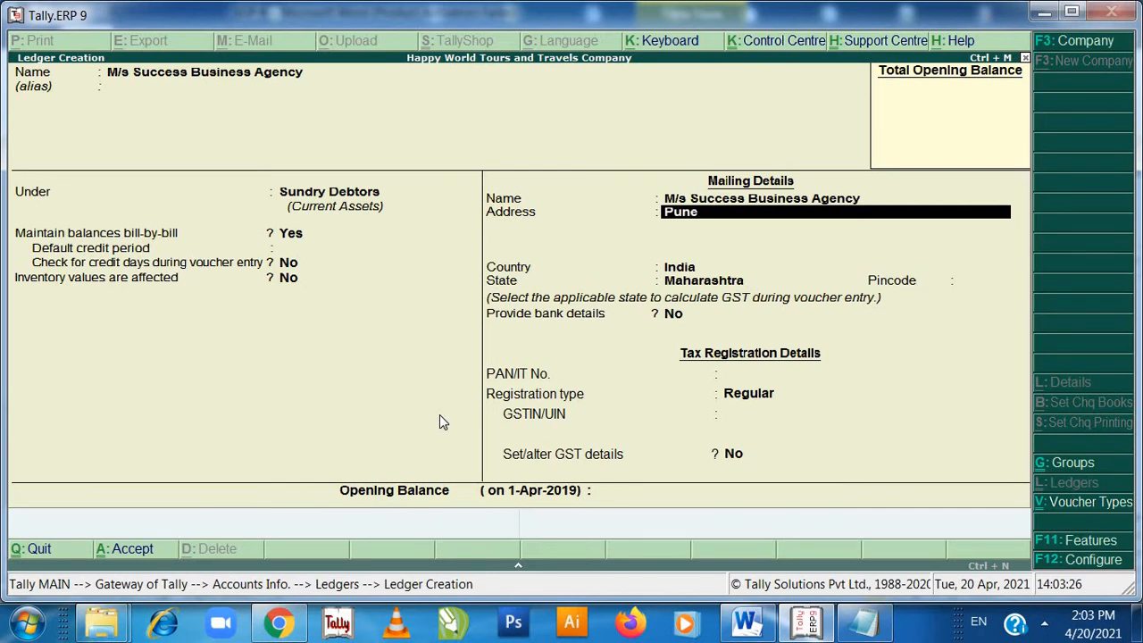
key("Return")
key("Return")
key("Return")
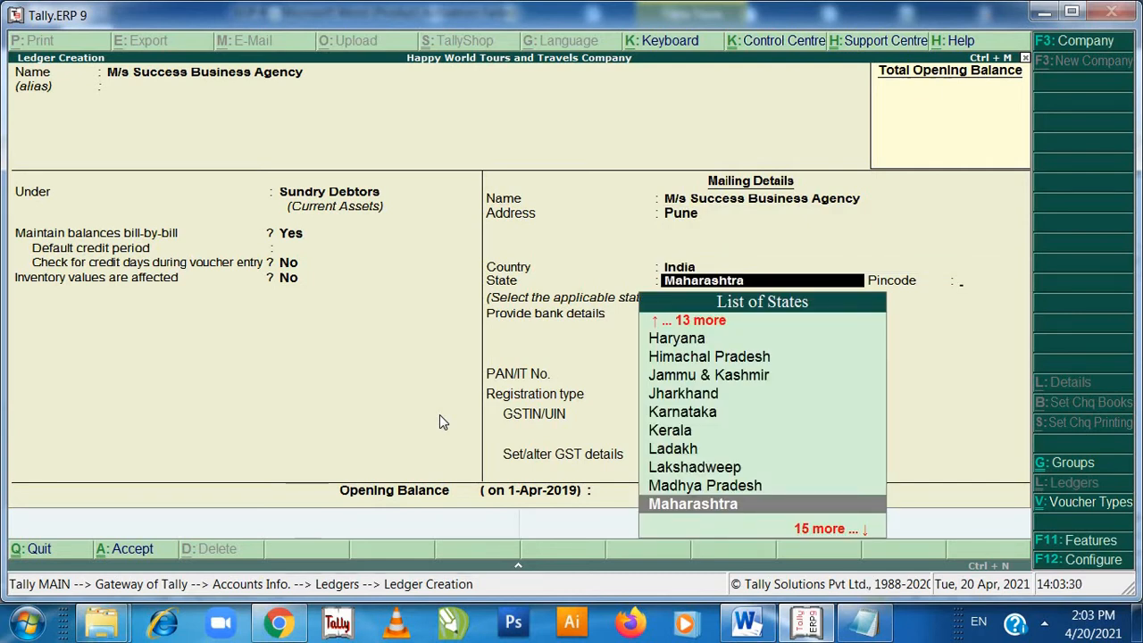
key("Return")
key("Return")
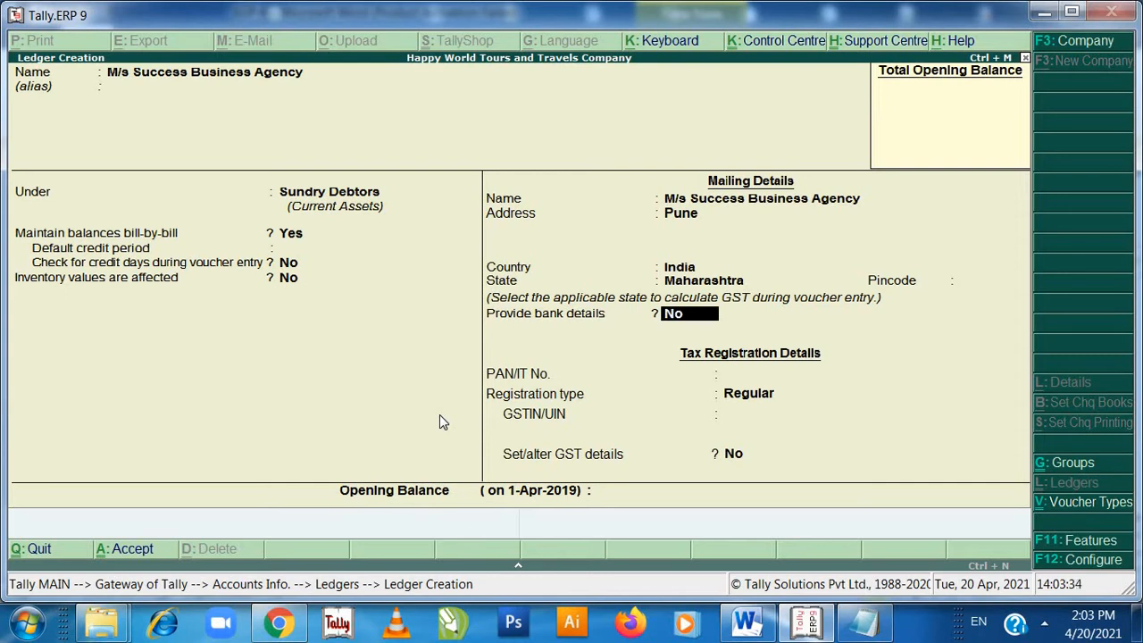
Keep the agency's registration type Regular with a blank GSTIN and no bank details, and save the ledger
key("Return")
key("Return")
key("Return")
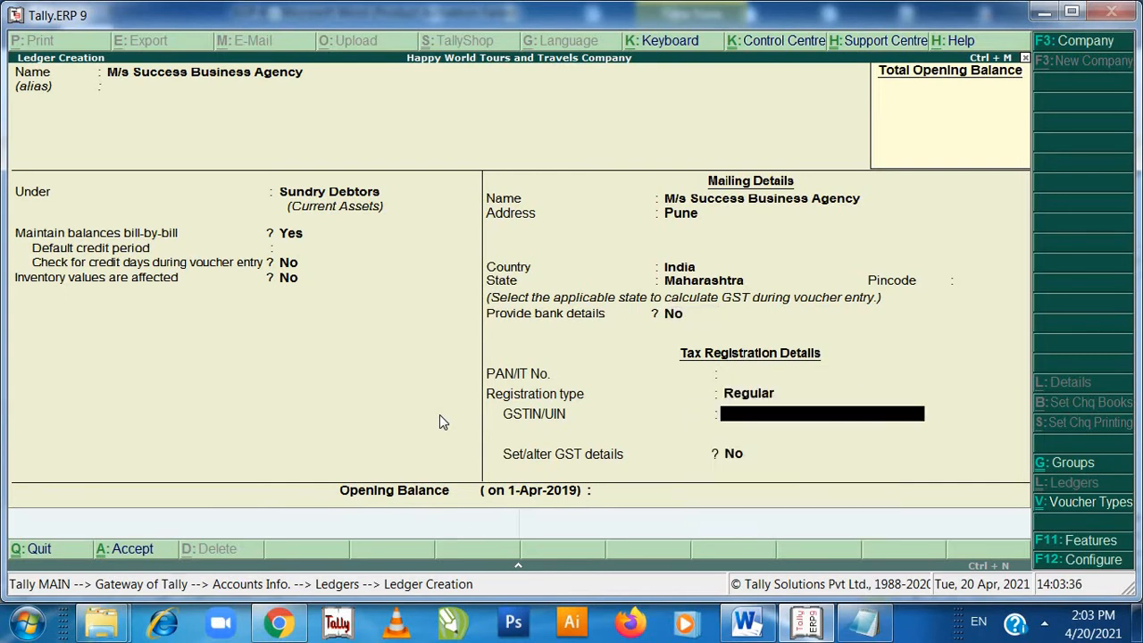
key("Return")
key("Return")
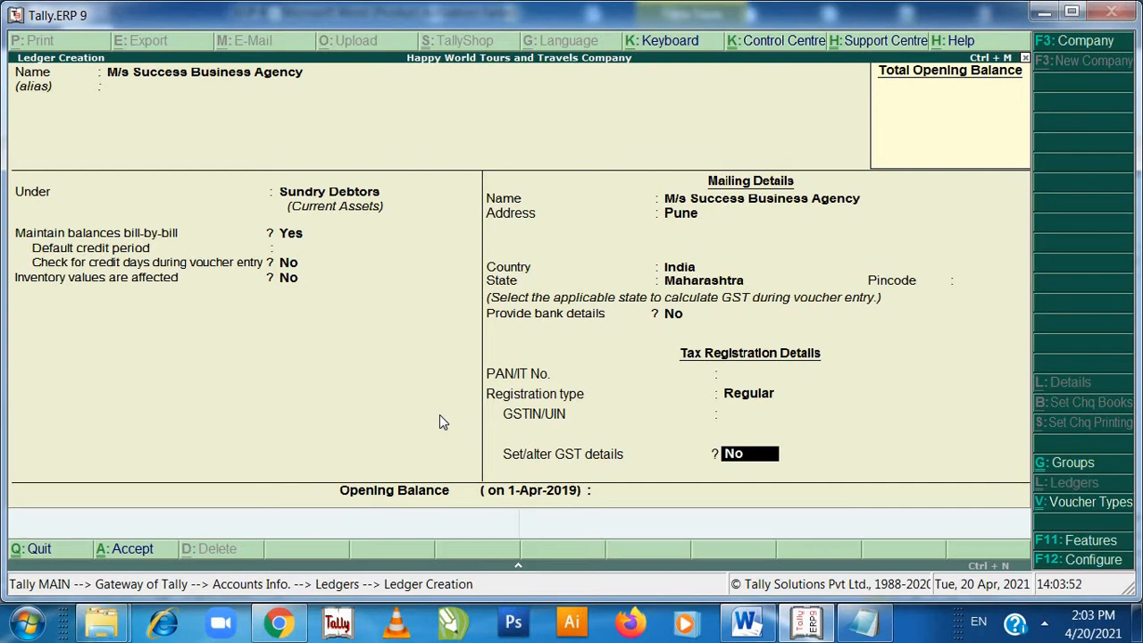
key("Return")
key("Return")
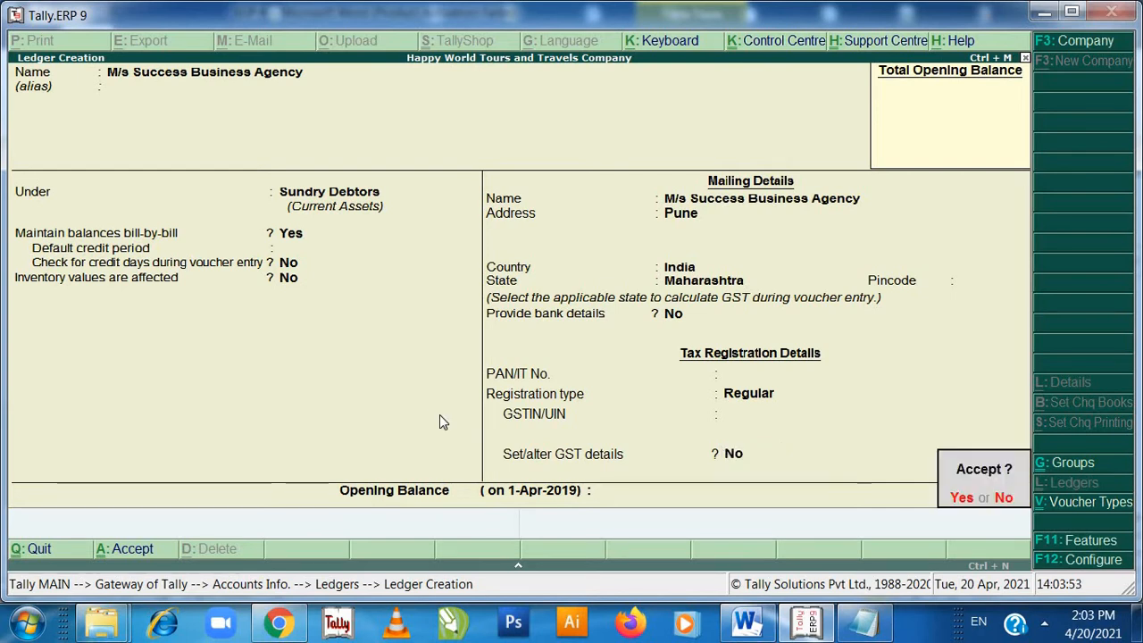
key("Return")
Name the next ledger Motor Cab Rent and place it under Indirect Incomes
type("M")
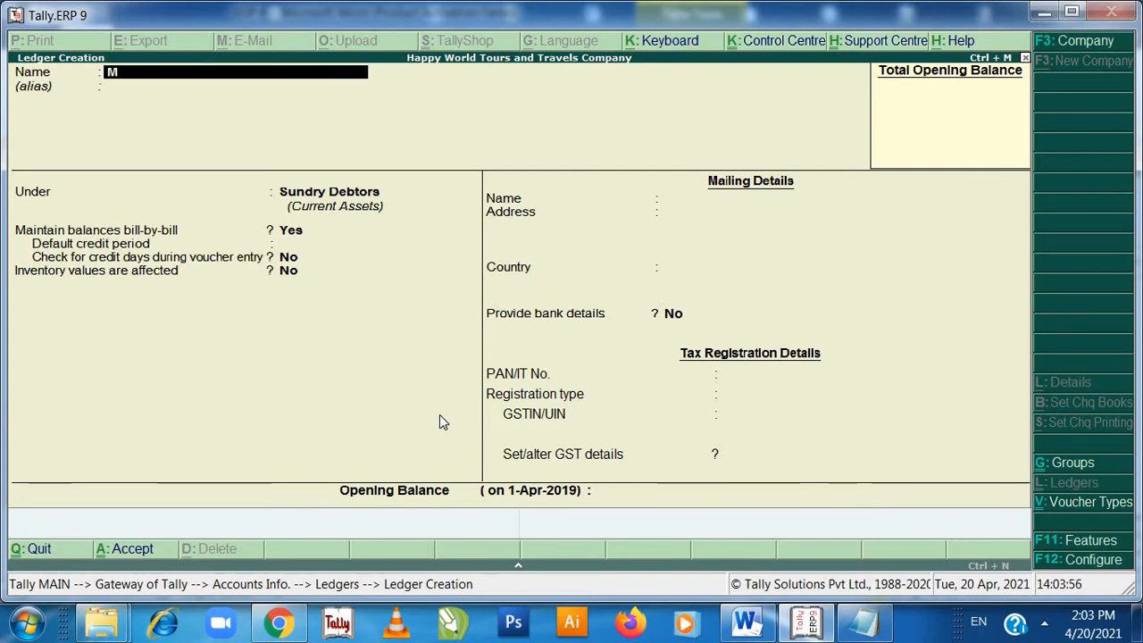
type("otor cab ren")
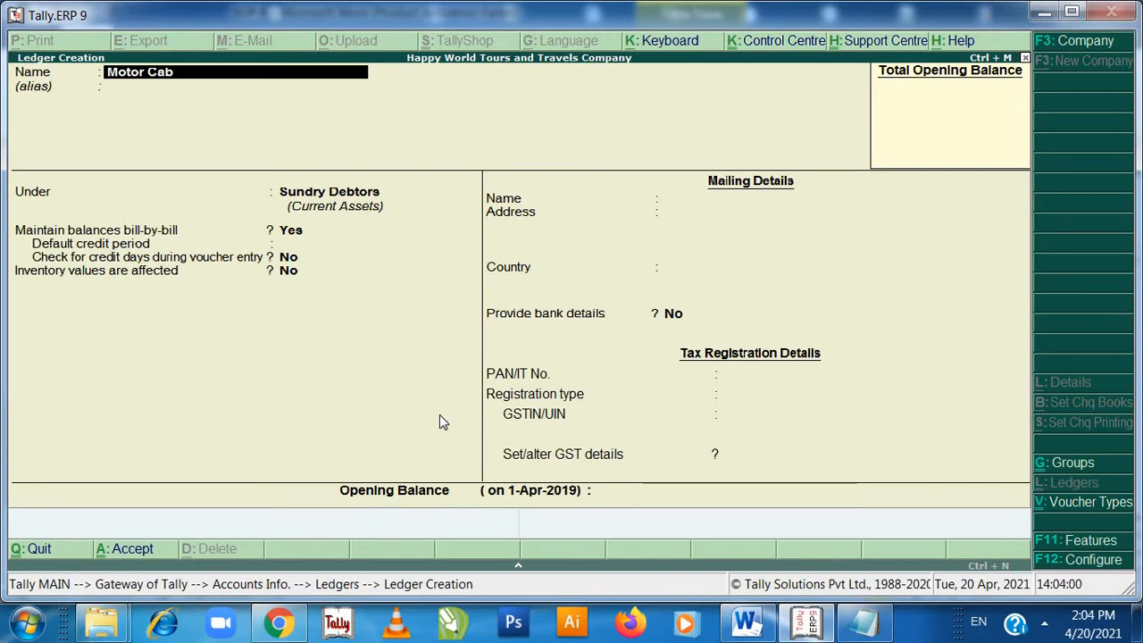
type("t")
key("Return")
key("Return")
type("ind")
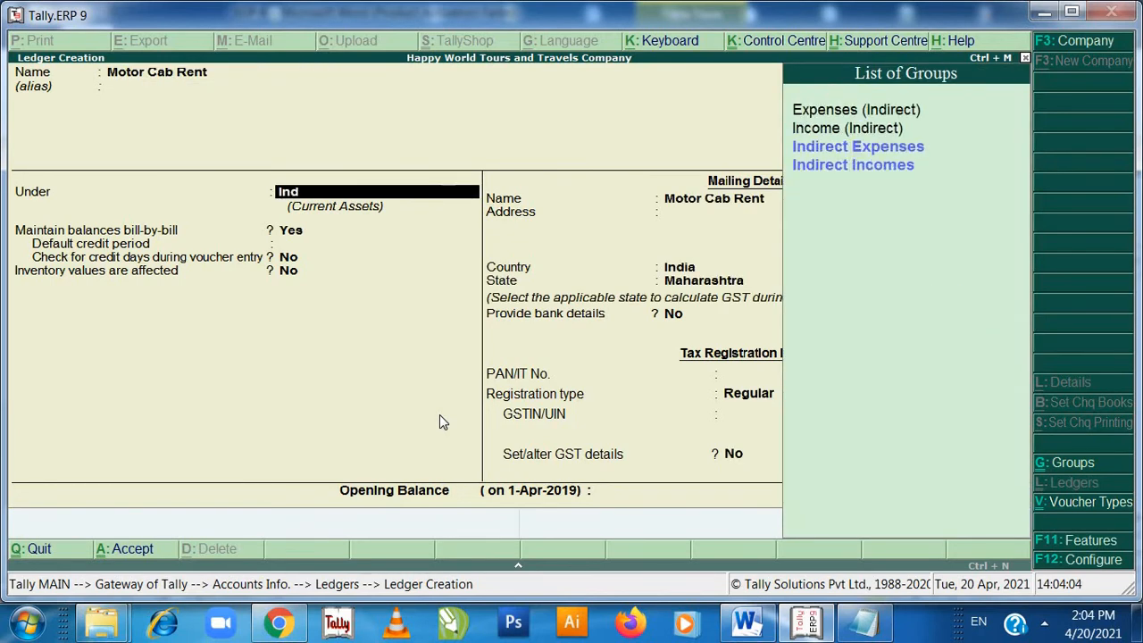
type("ir")
key("Down")
key("Return")
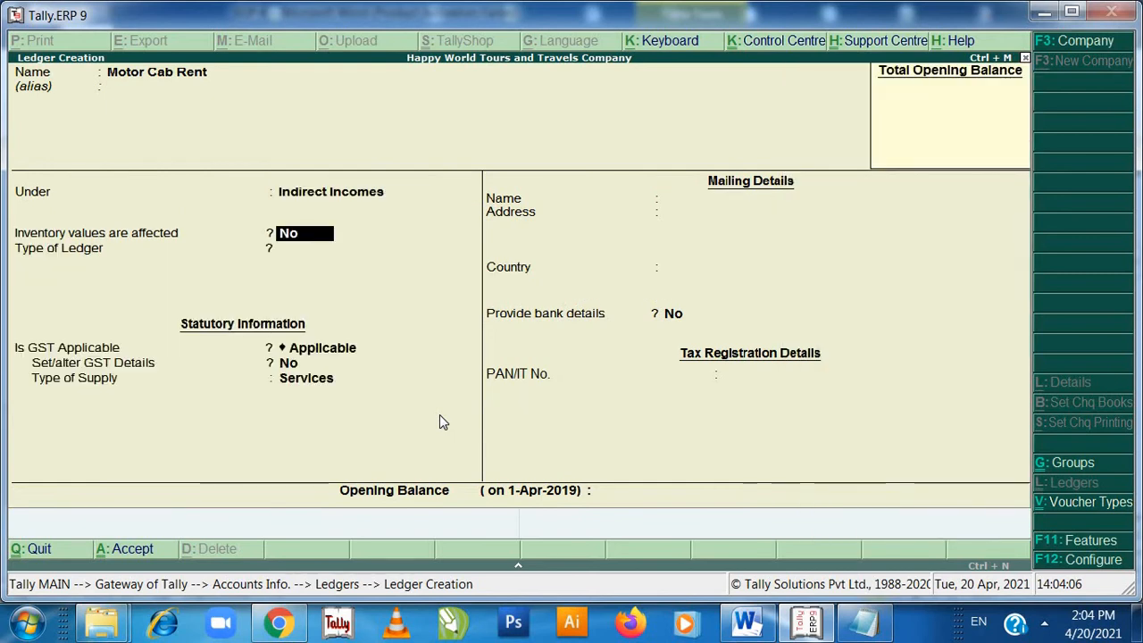
Keep Motor Cab Rent's inventory option at No, ledger type Not Applicable and GST Applicable, and choose to set its GST details
key("Return")
key("Return")
key("Return")
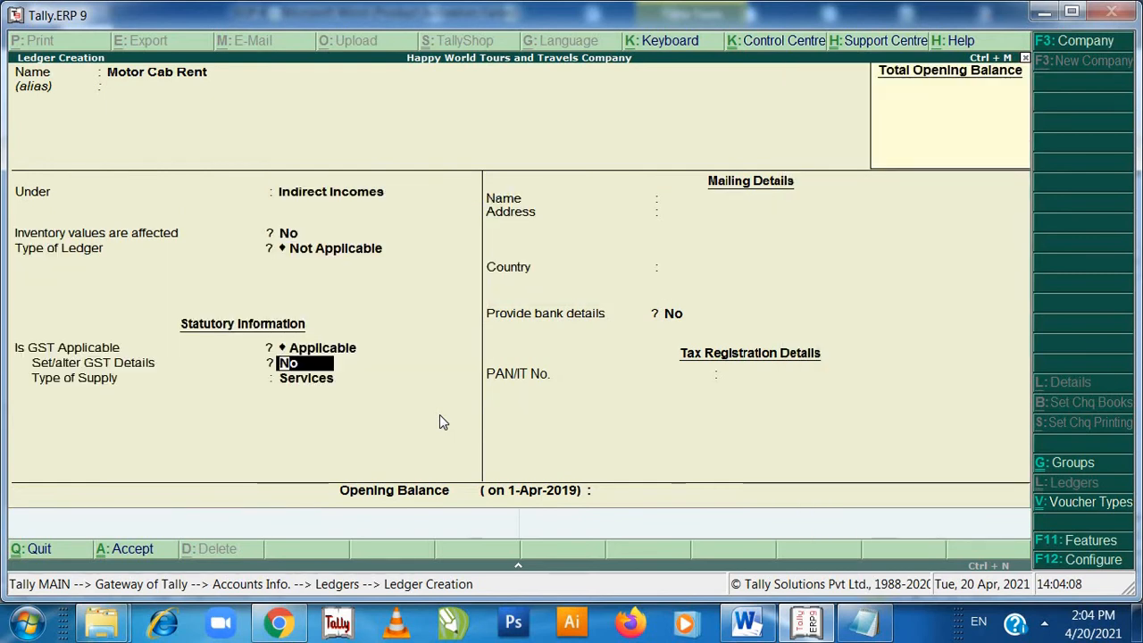
type("y")
key("Return")
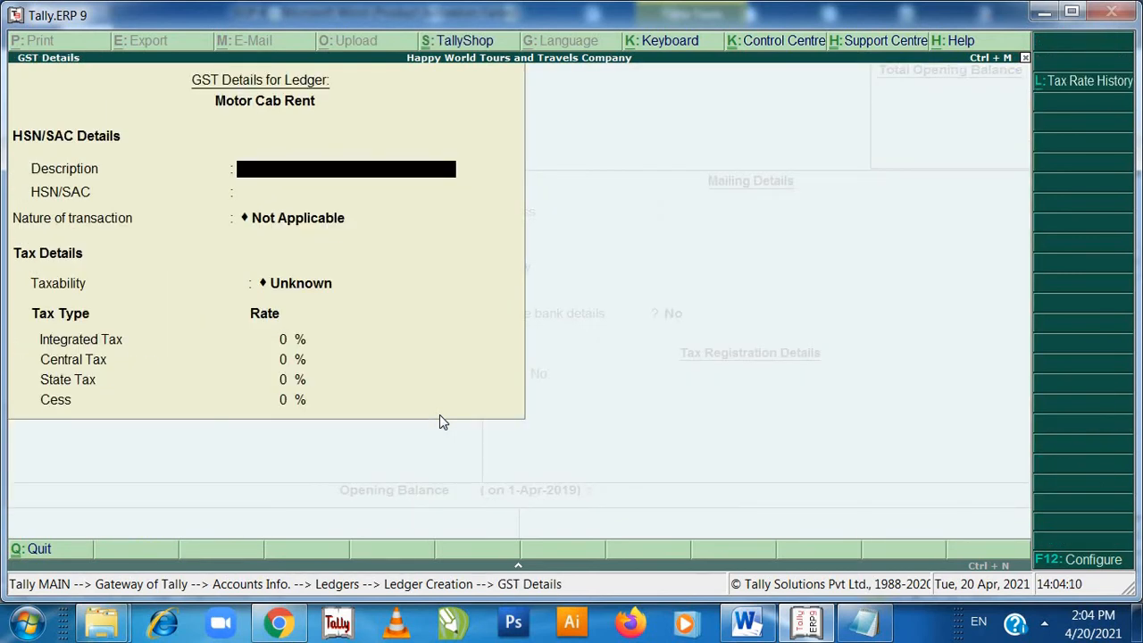
Set Motor Cab Rent's nature of transaction to Sales Taxable with 5% integrated tax and no cess, leaving description and HSN/SAC blank
key("Return")
key("Return")
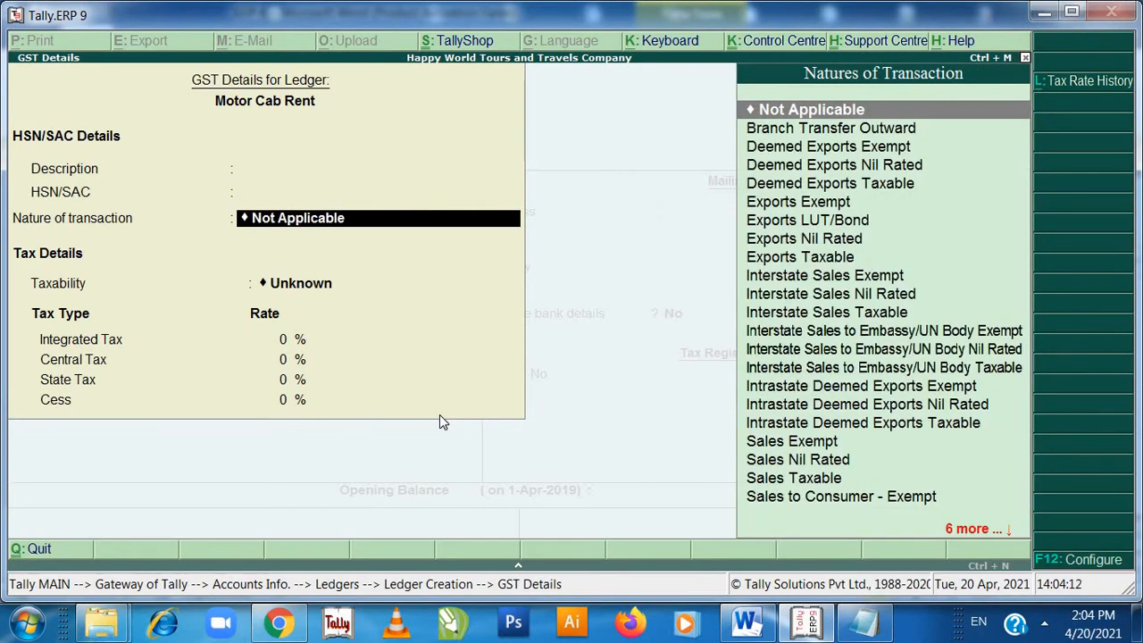
type("Sales t")
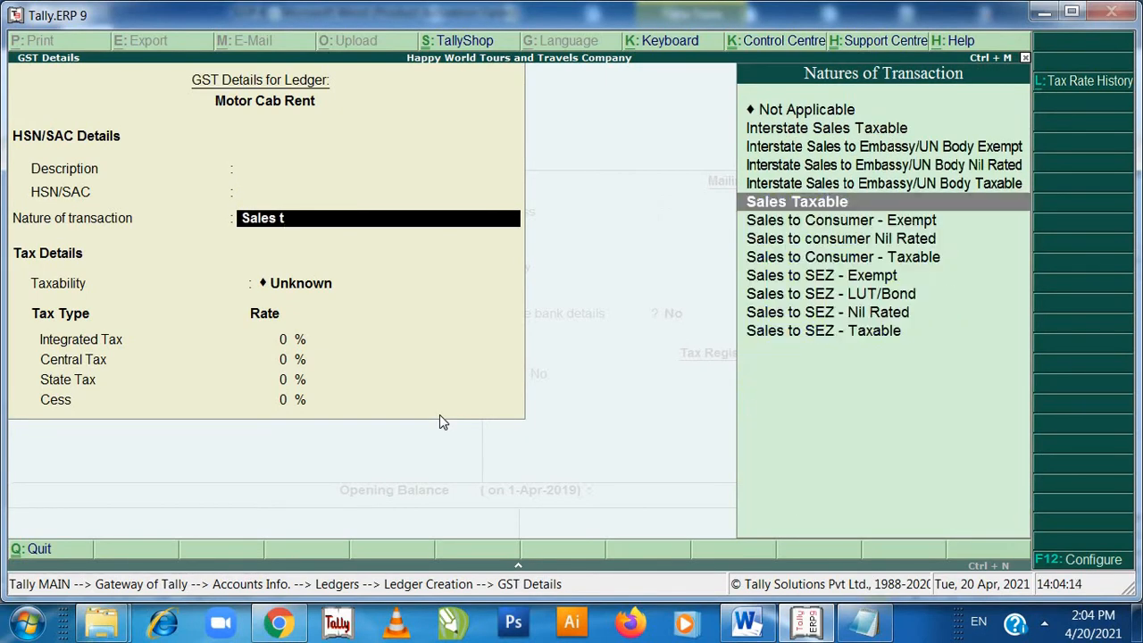
key("Return")
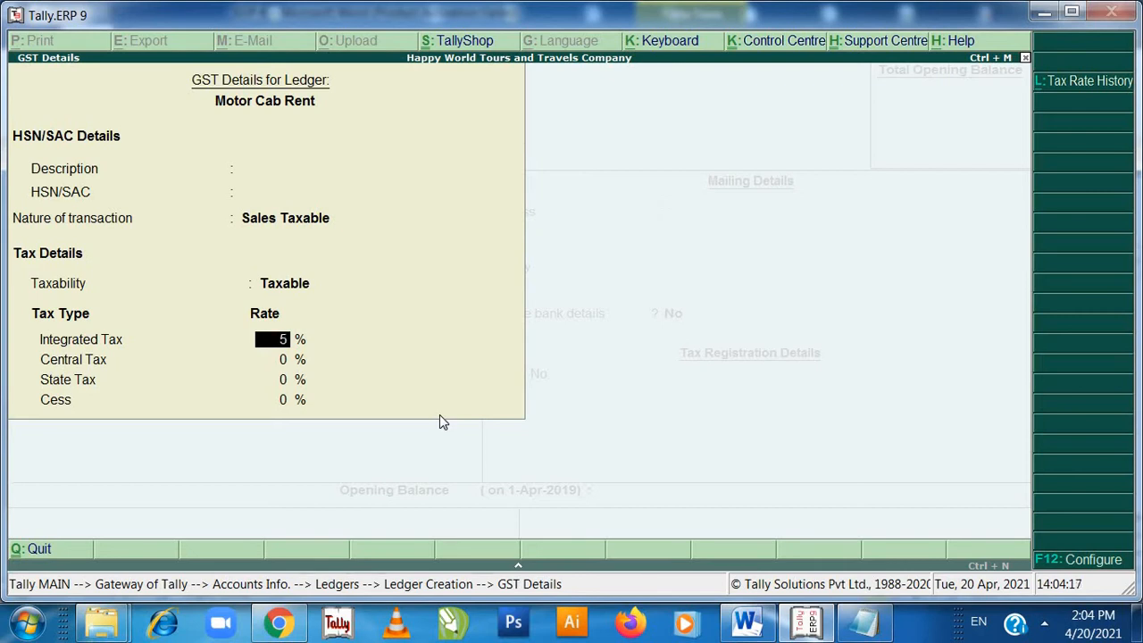
type("5")
key("Return")
key("Return")
key("Return")
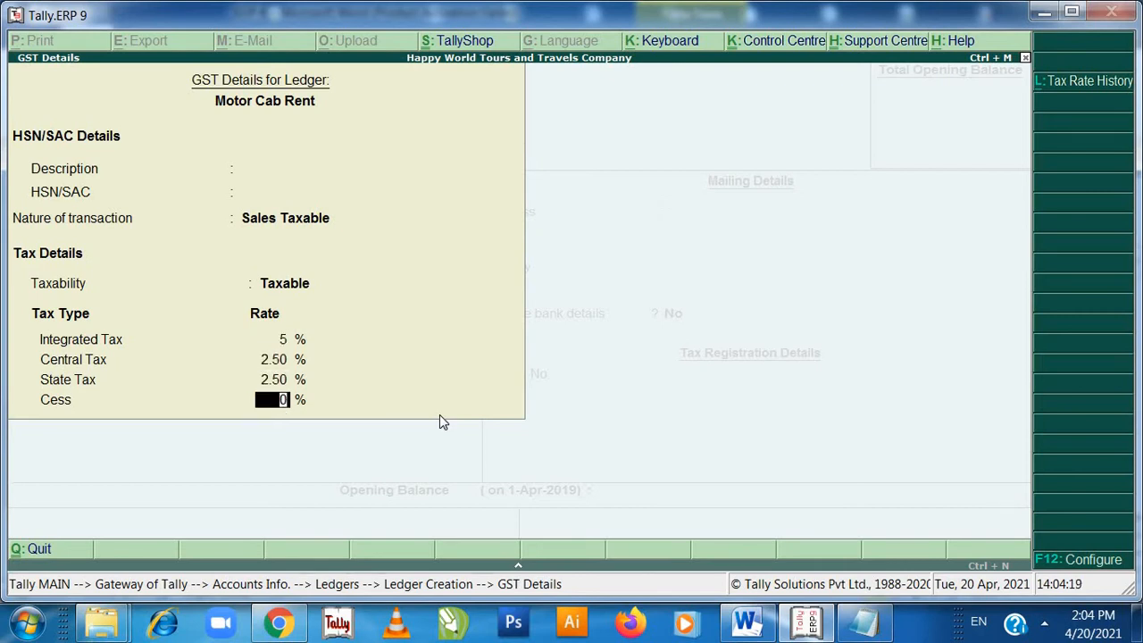
key("Return")
Keep the supply type Services with no bank details or PAN, and save the Motor Cab Rent ledger
key("Return")
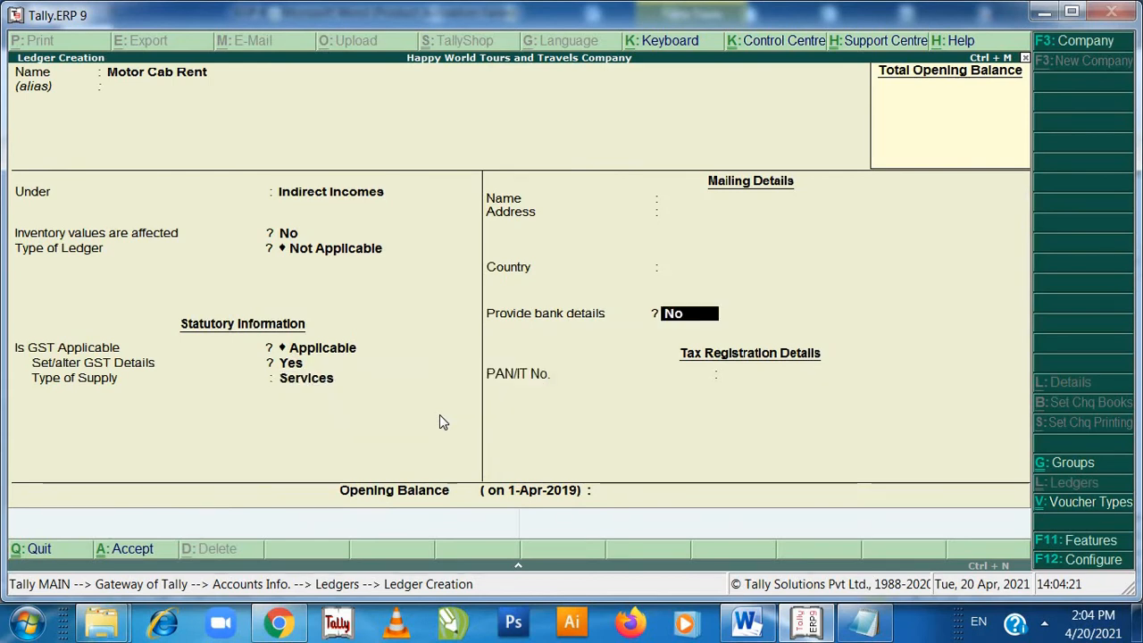
key("Return")
key("Return")
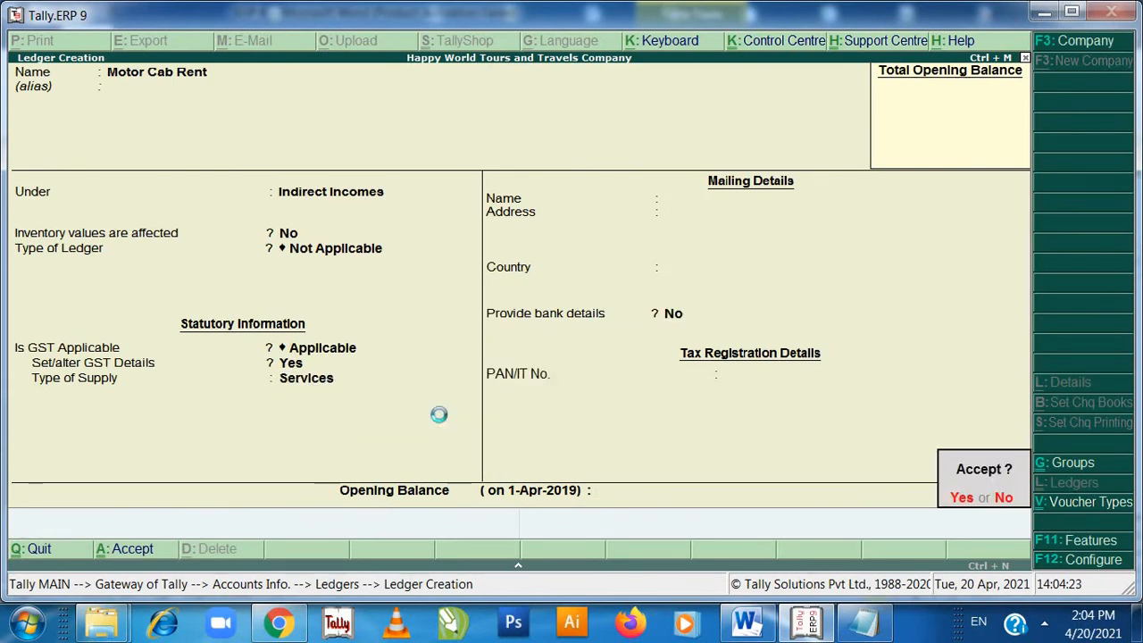
key("Return")
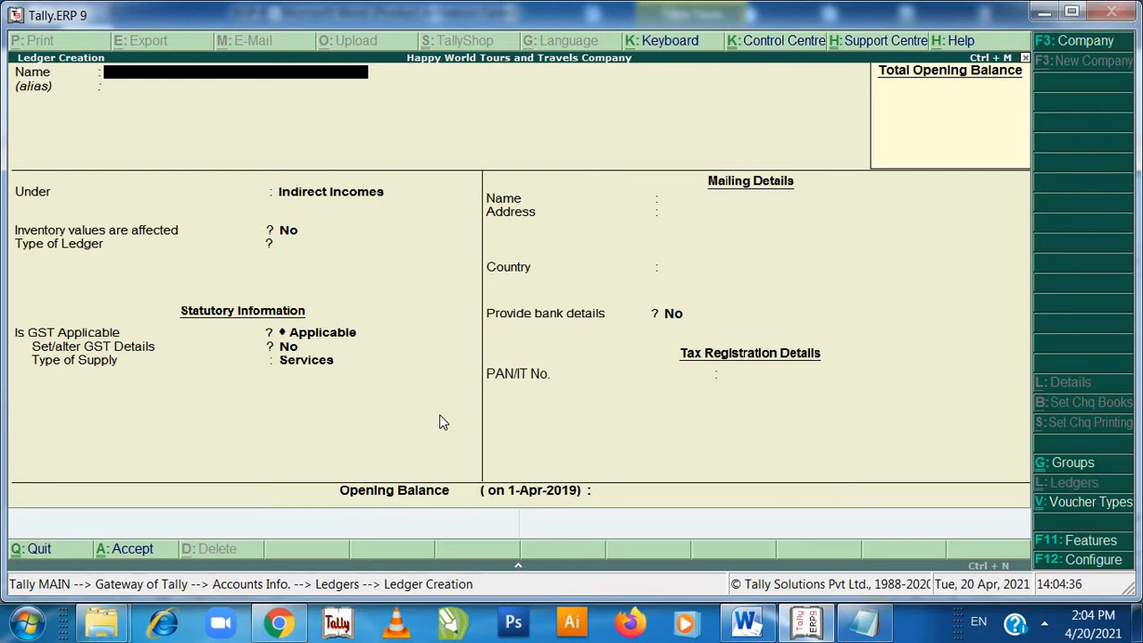
Enter the customer's full name as the next ledger's name and place it under Sundry Debtors
type("Mr. ajay Singh")
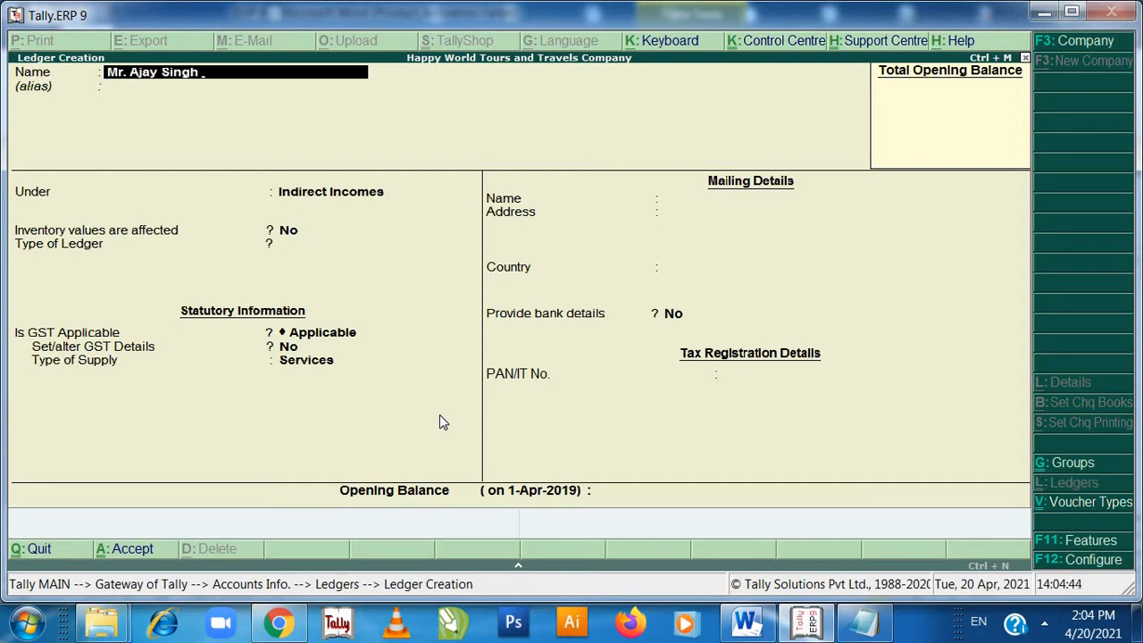
type(" Guptal")
key("BackSpace")
key("Return")
type("S")
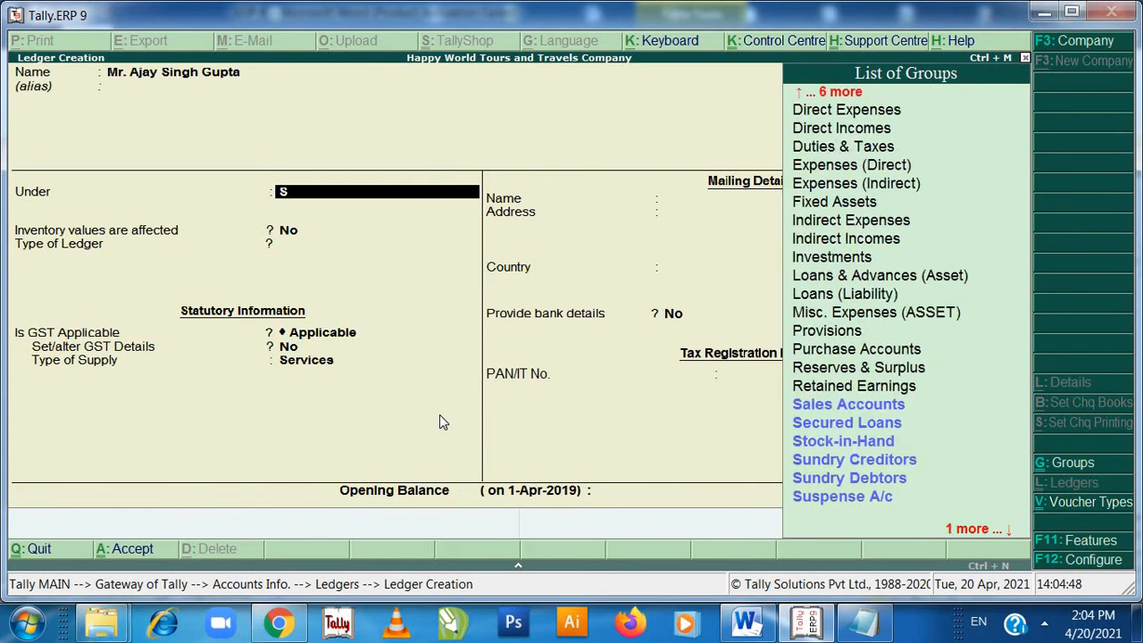
type("und")
key("Down")
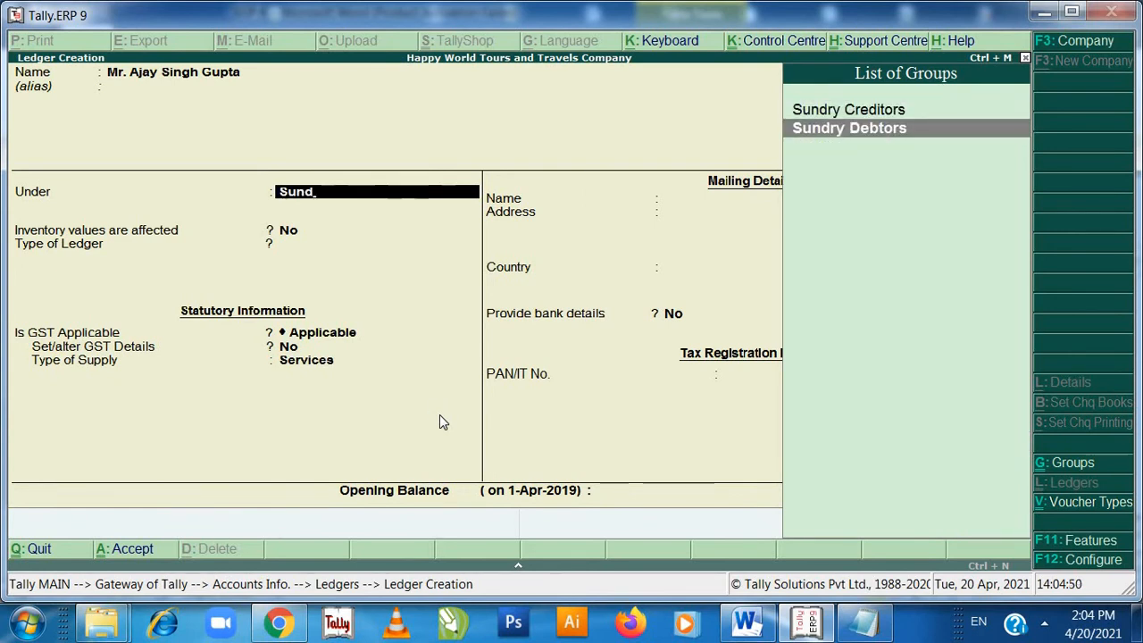
key("Return")
Accept bill-by-bill balances with no default credit period, no credit-days check, no inventory effect and the default mailing name
key("Return")
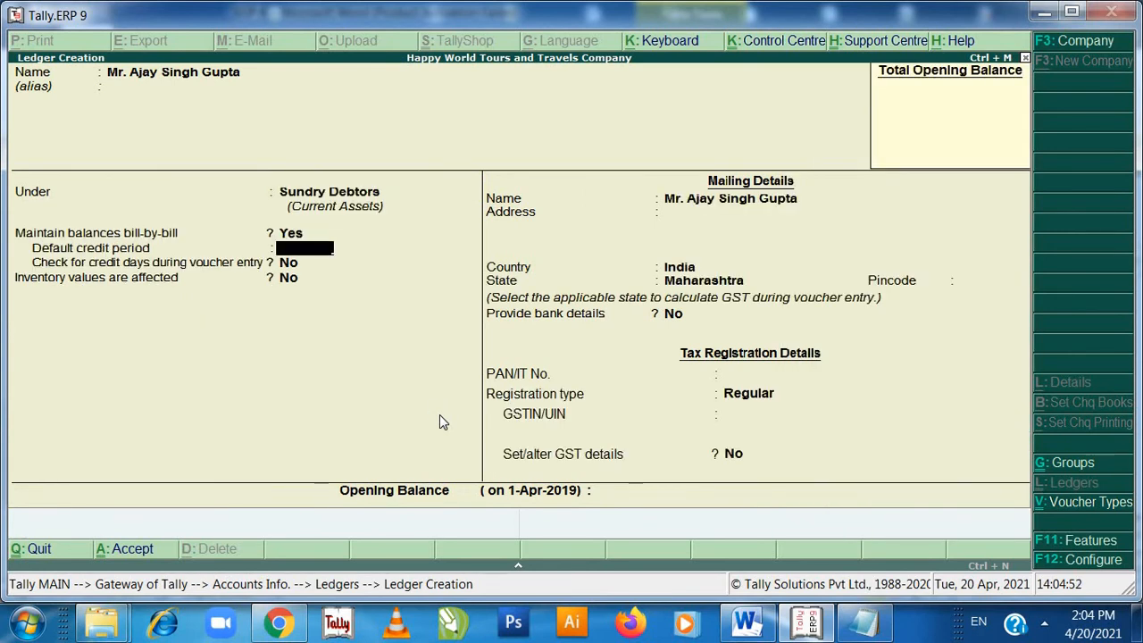
key("Return")
key("Return")
key("Return")
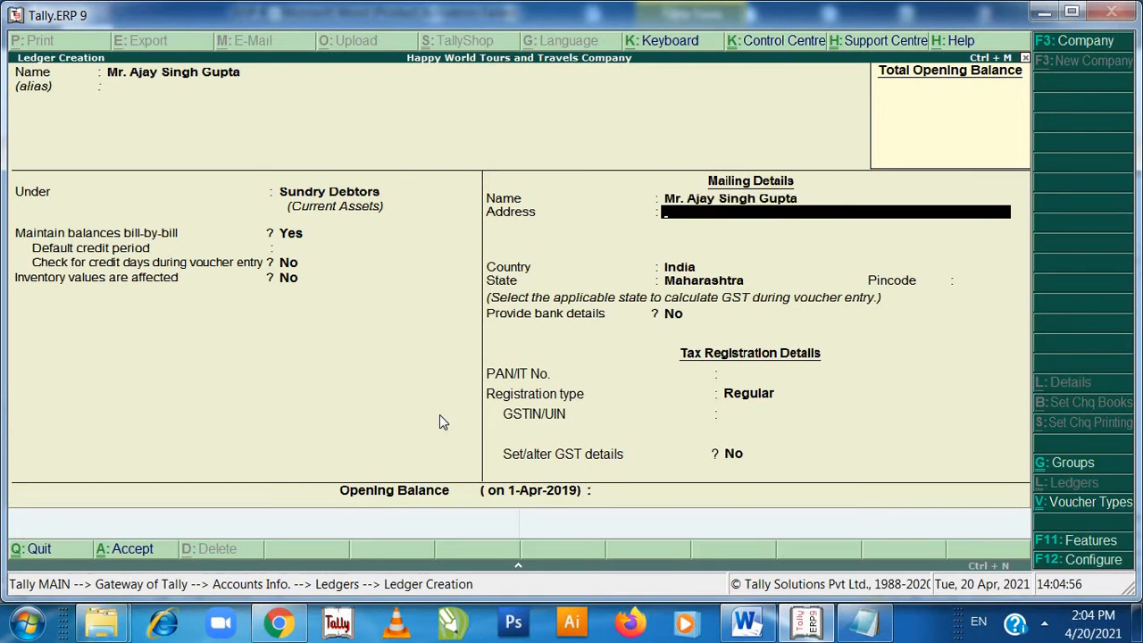
Fill in the customer's mailing address, keeping India and Maharashtra and leaving the pincode blank
type("Aundh Pune")
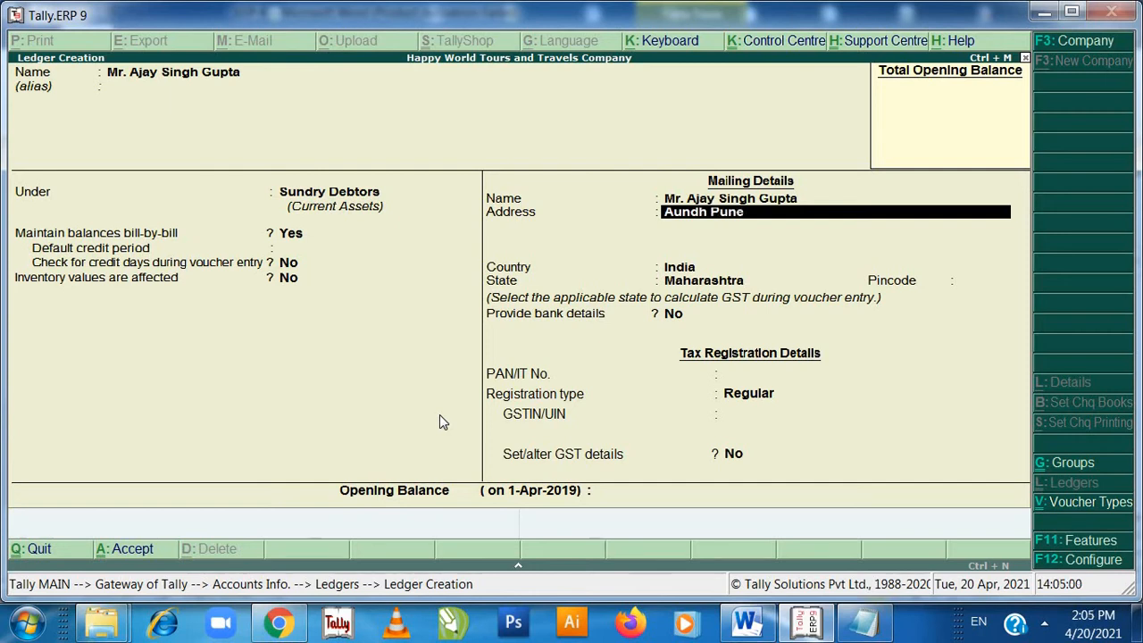
key("Return")
key("Return")
key("Return")
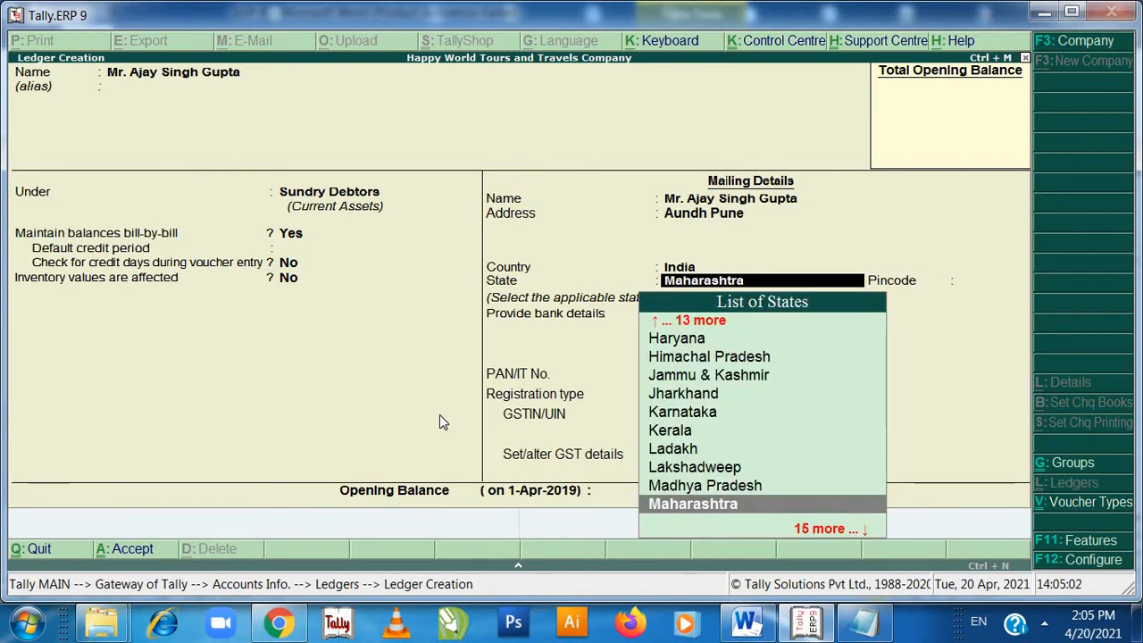
key("Return")
key("Return")
Keep the customer's registration type Regular with blank PAN and GSTIN and no bank details, and save the ledger
key("Return")
key("Return")
key("Return")
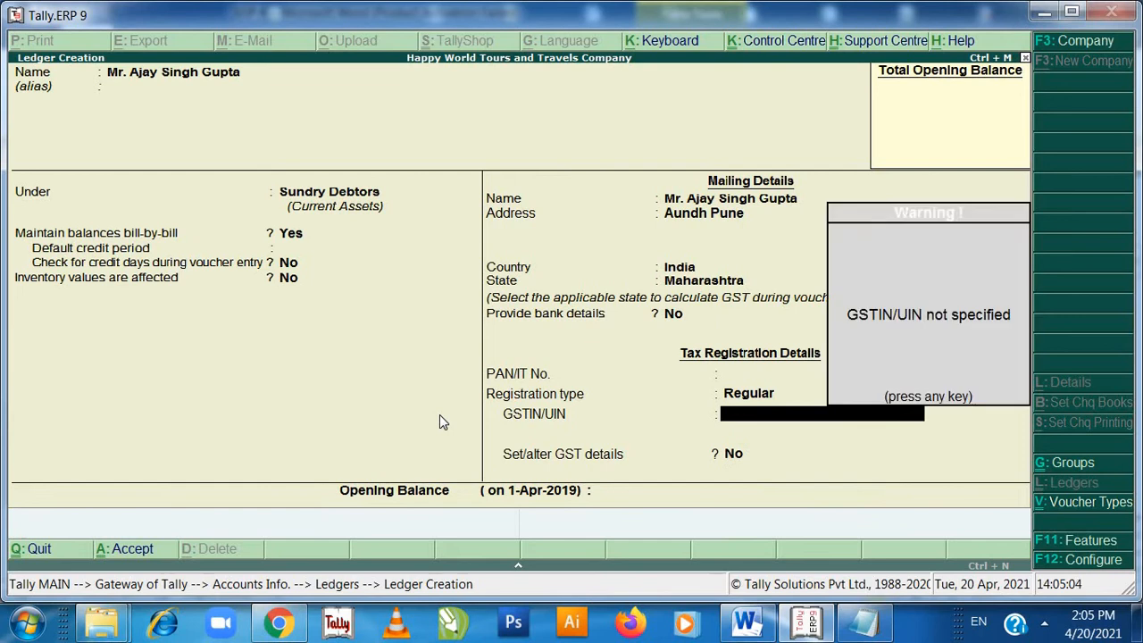
key("Return")
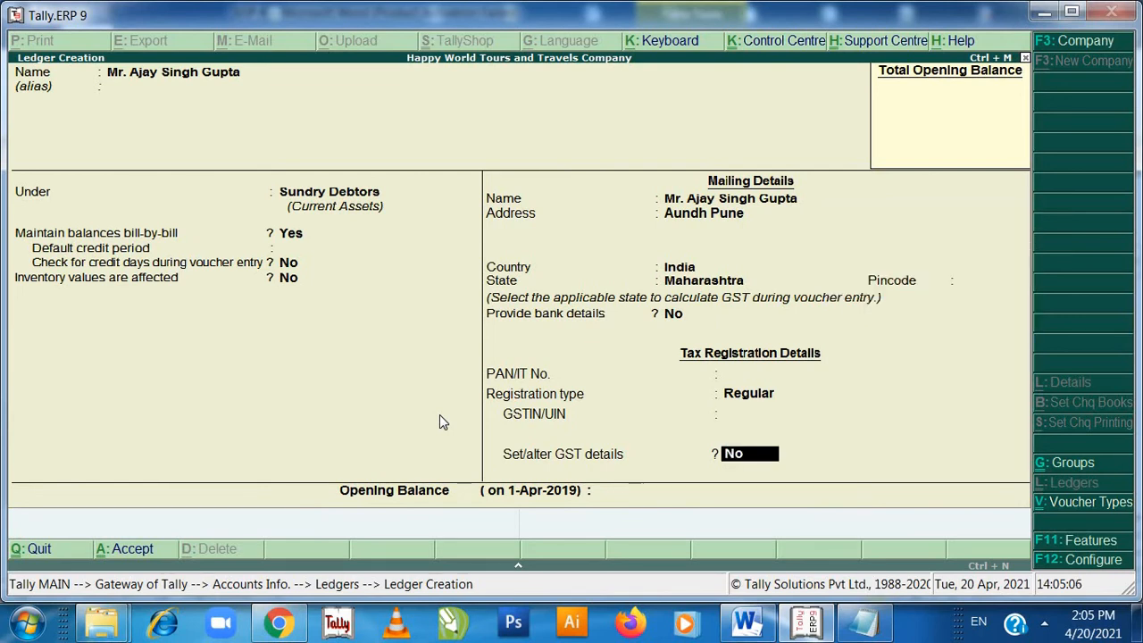
key("Return")
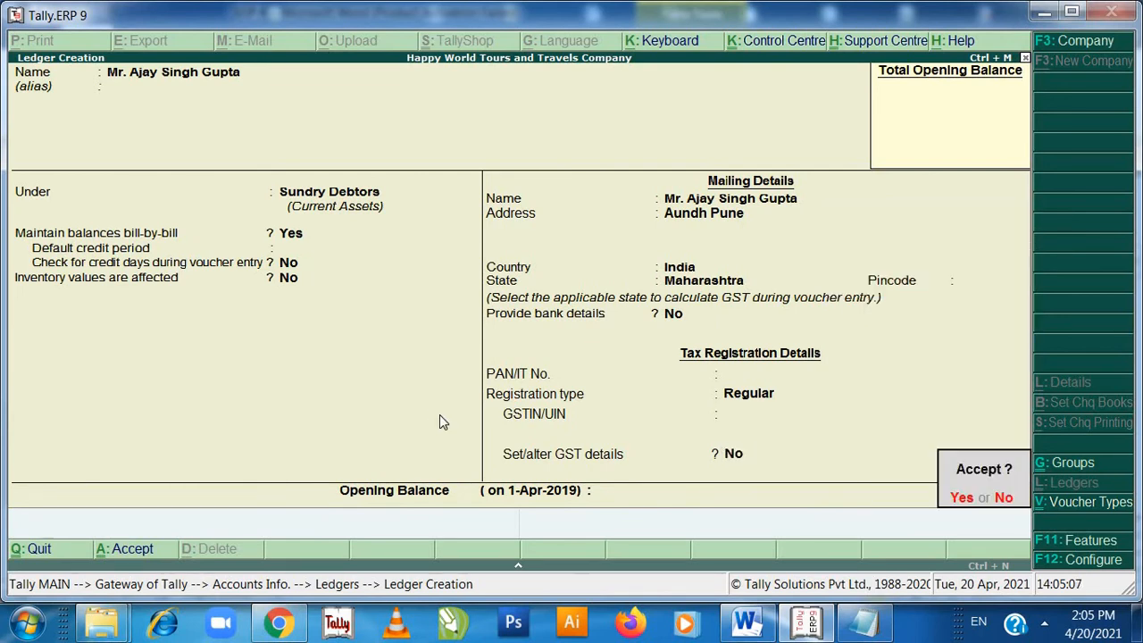
key("Return")
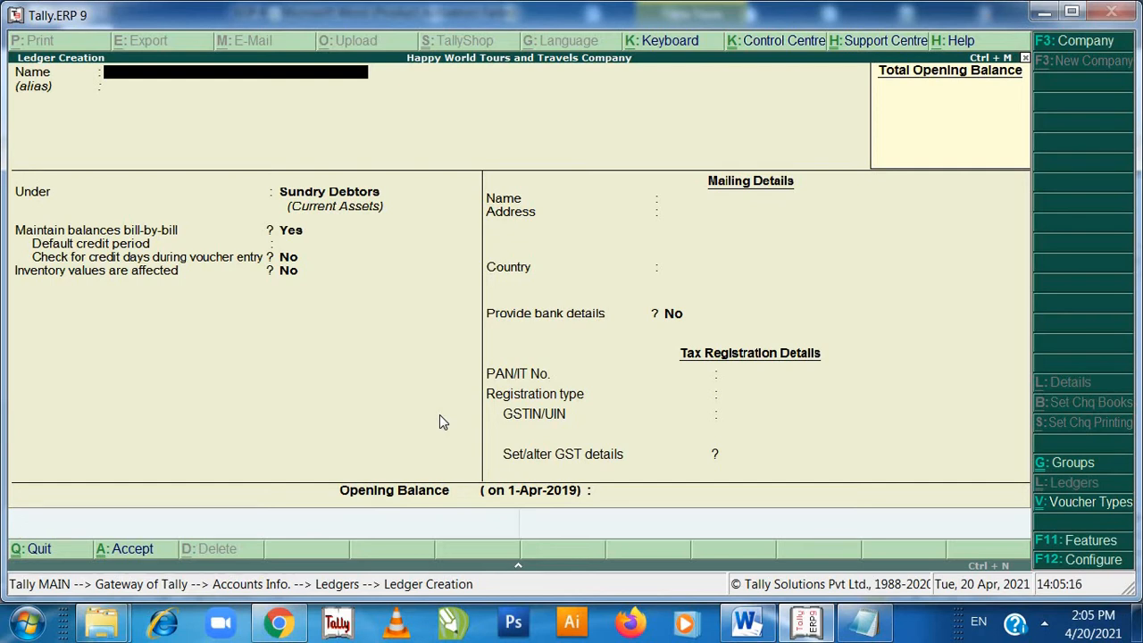
Name the next ledger Website Development Charges and leave its alias blank
type("Website Deve")
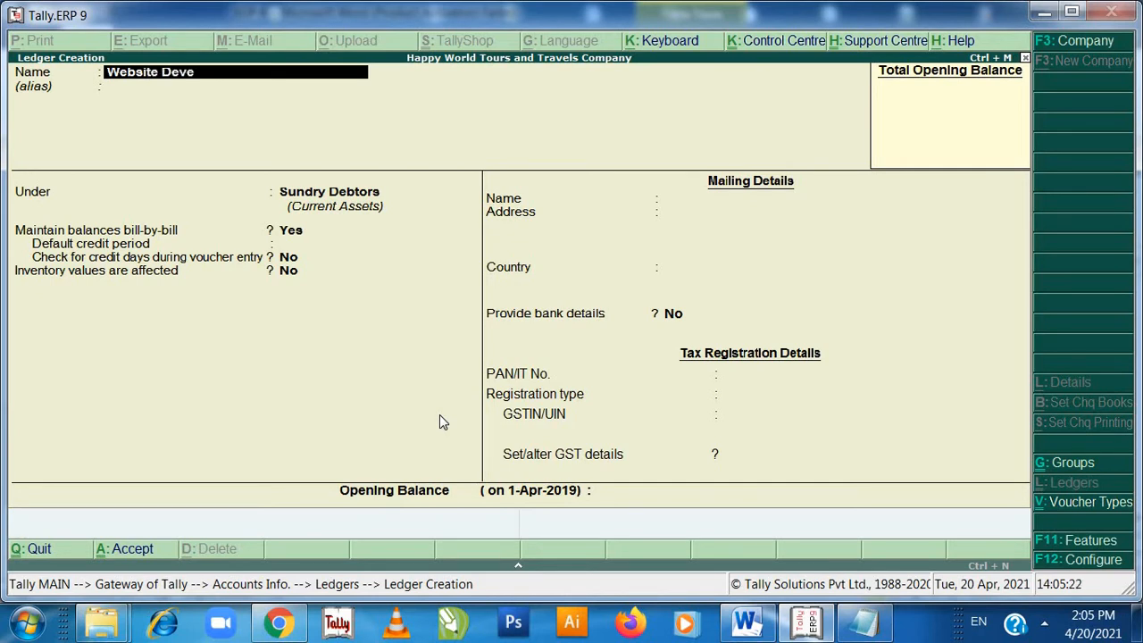
type("lopment Char")
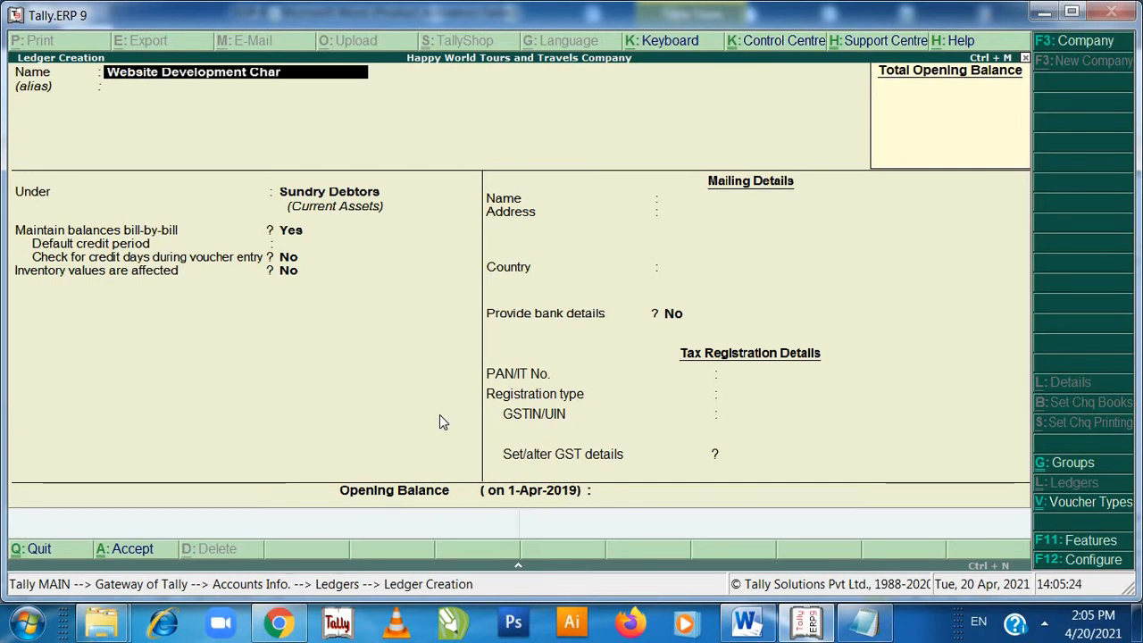
type("ges")
key("Return")
type("S")
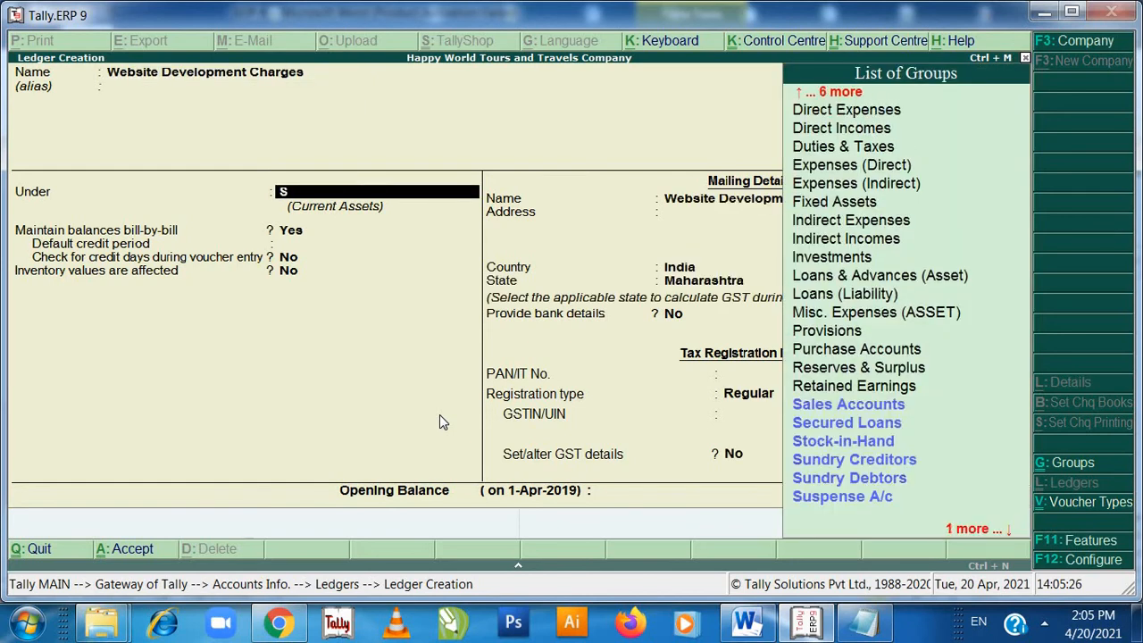
type("und")
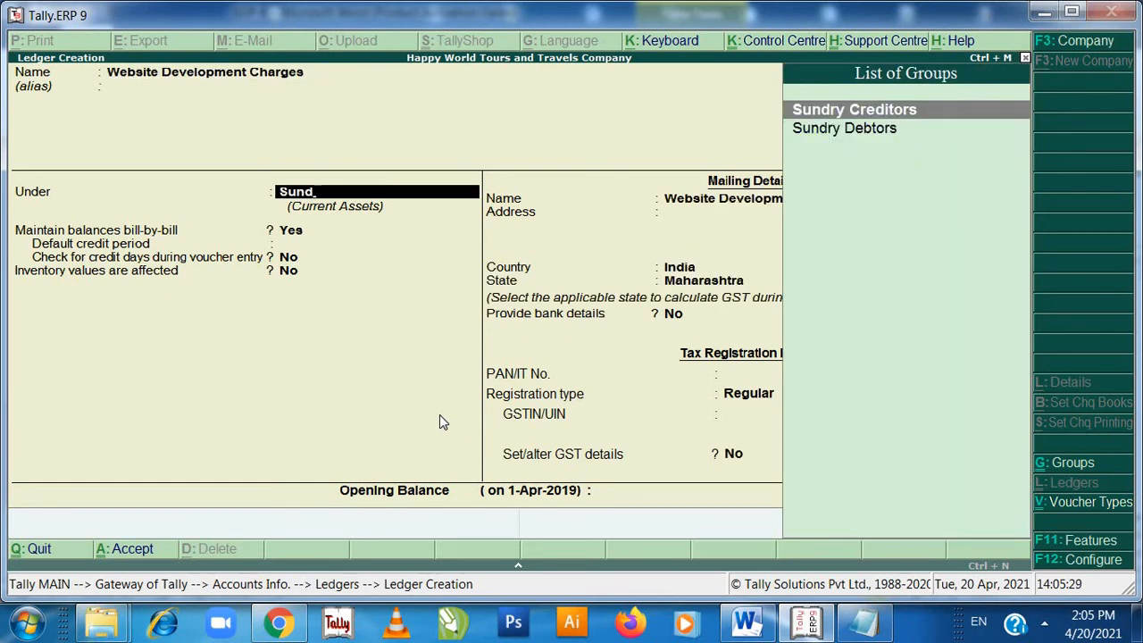
type("e")
key("BackSpace")
key("BackSpace")
key("BackSpace")
key("BackSpace")
Place Website Development Charges under Indirect Expenses with ledger type Not Applicable, and choose to set its GST details
type("indir")
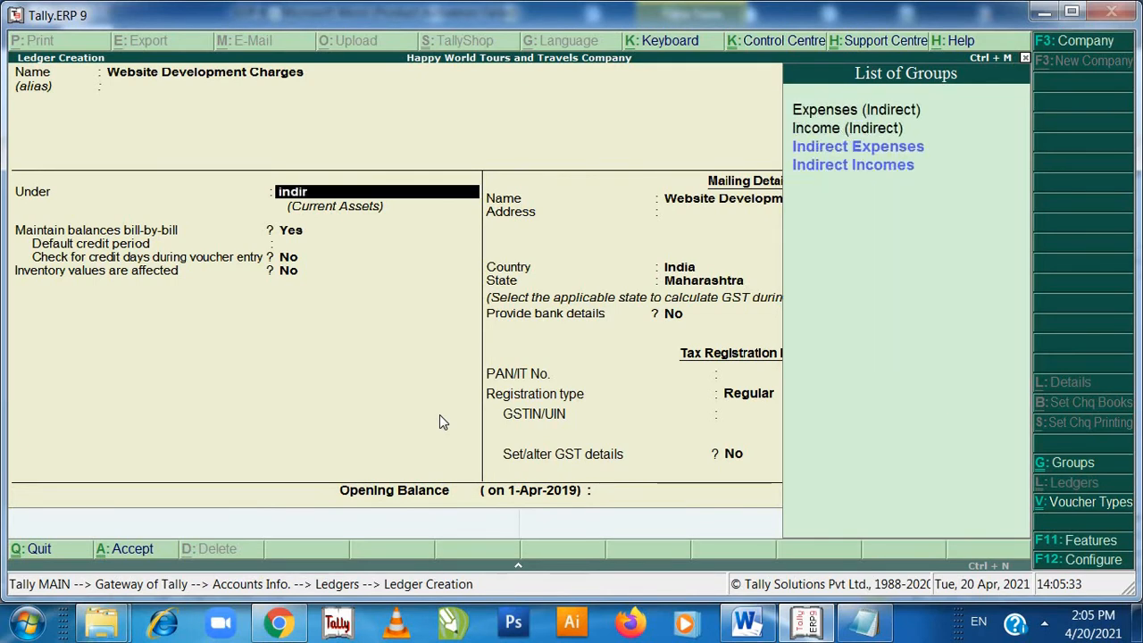
key("Return")
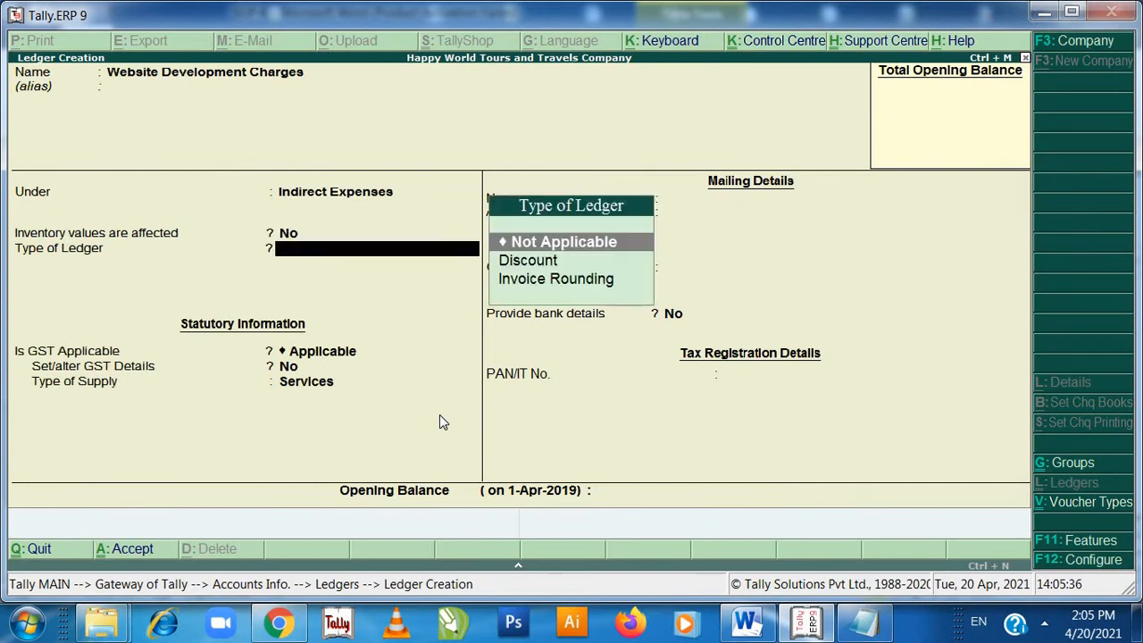
key("Return")
key("Return")
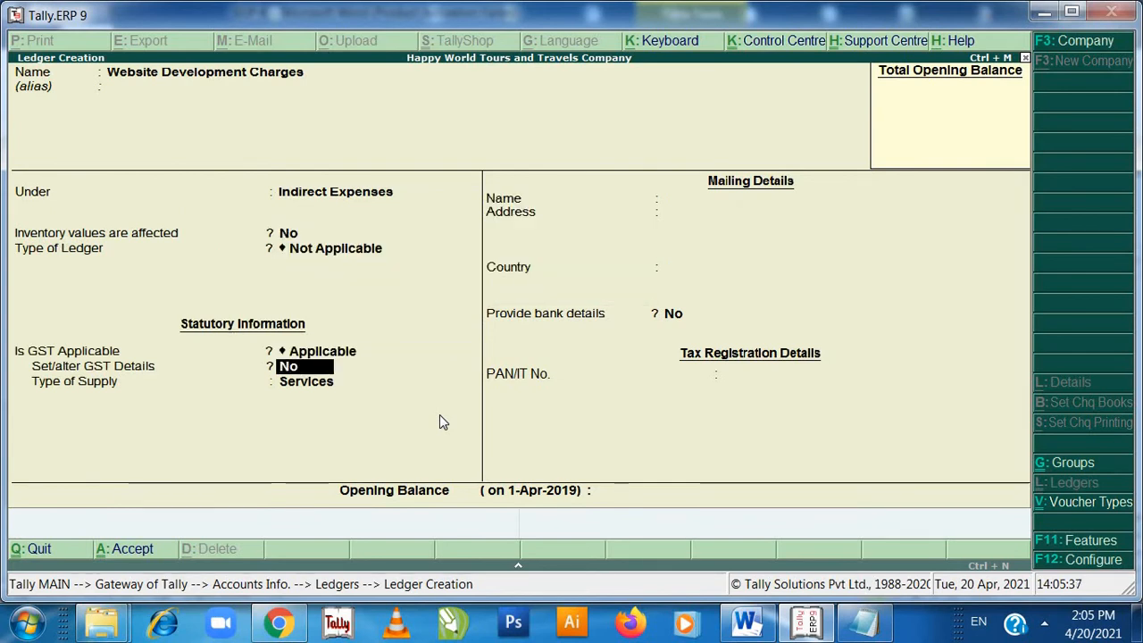
key("y")
key("Return")
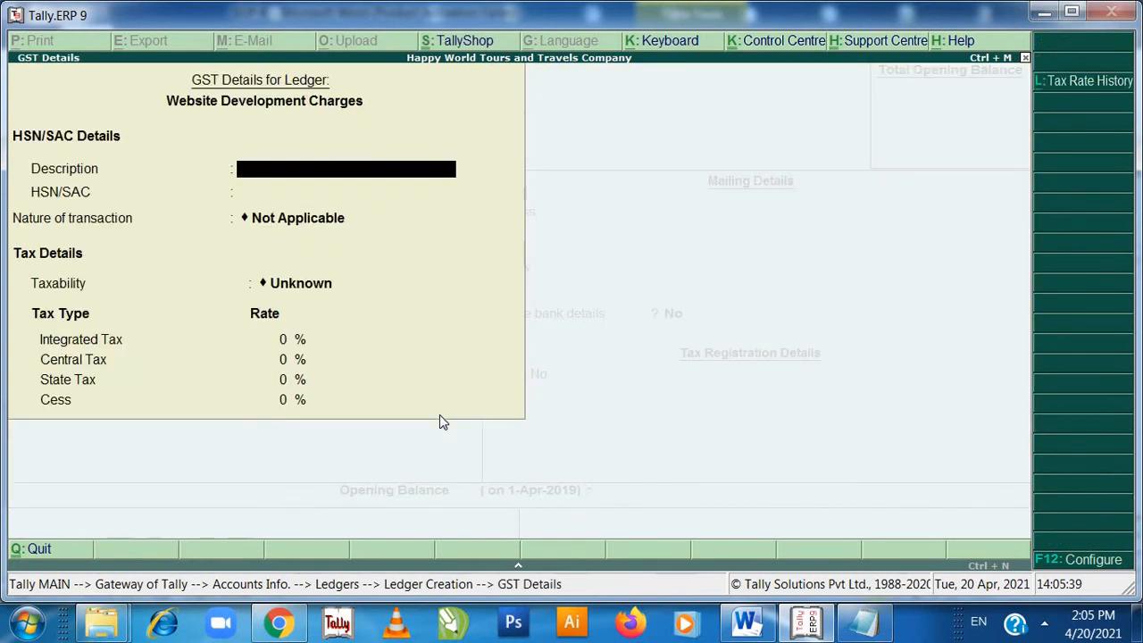
Set Website Development Charges' nature of transaction to Purchase Taxable with 18% integrated tax and no cess, leaving description and HSN/SAC blank
key("Return")
key("Return")
type("P")
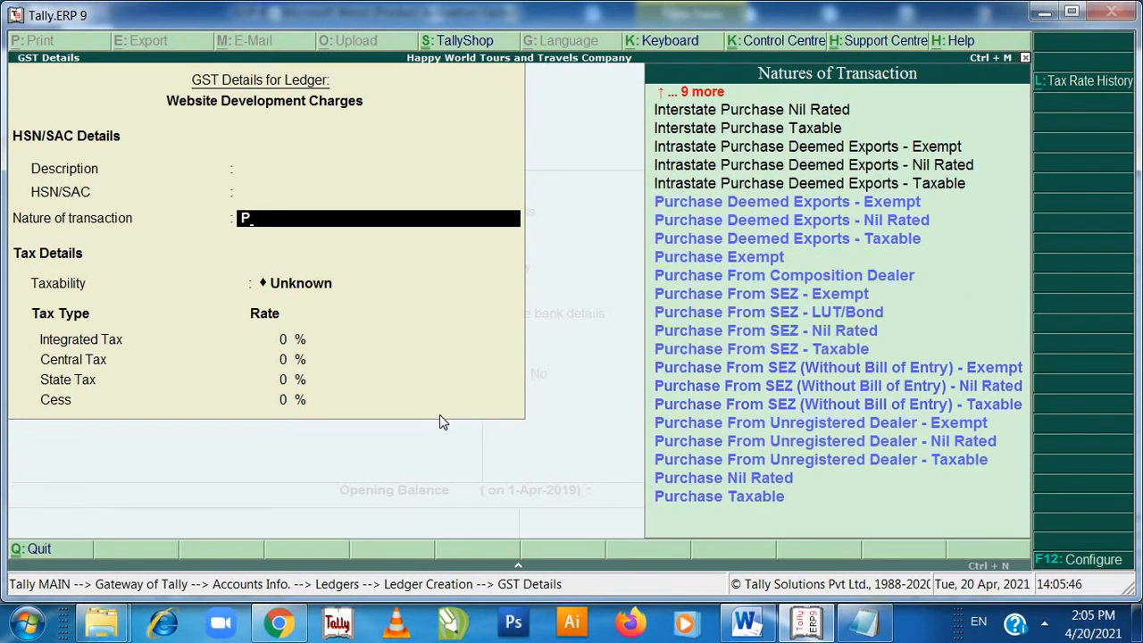
type("urchase t")
key("Return")
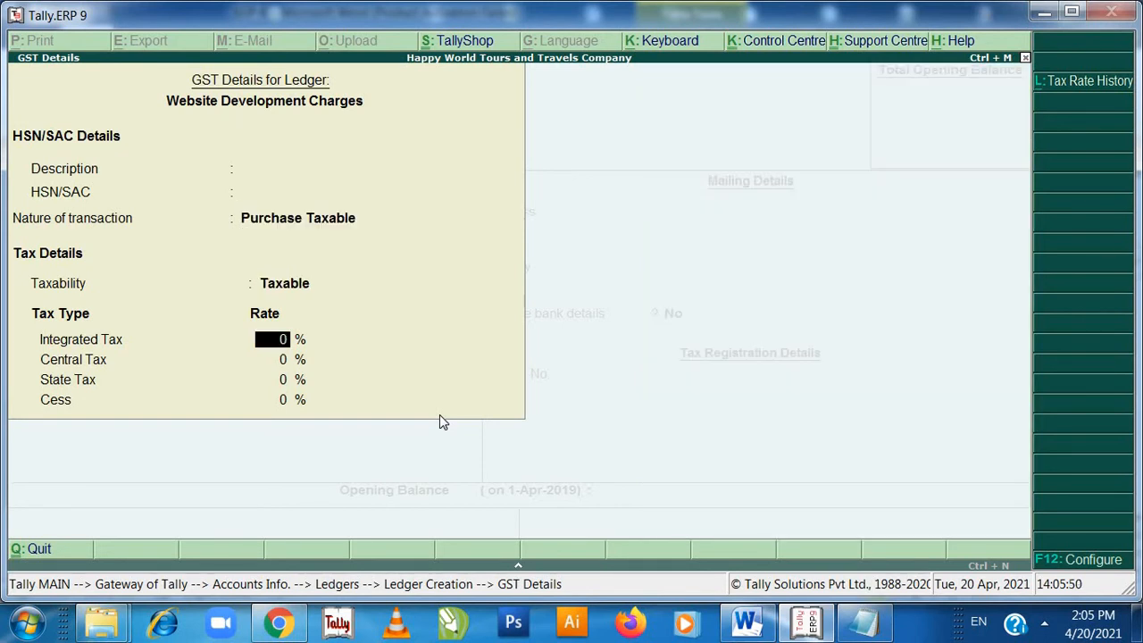
type("18")
key("Return")
key("Return")
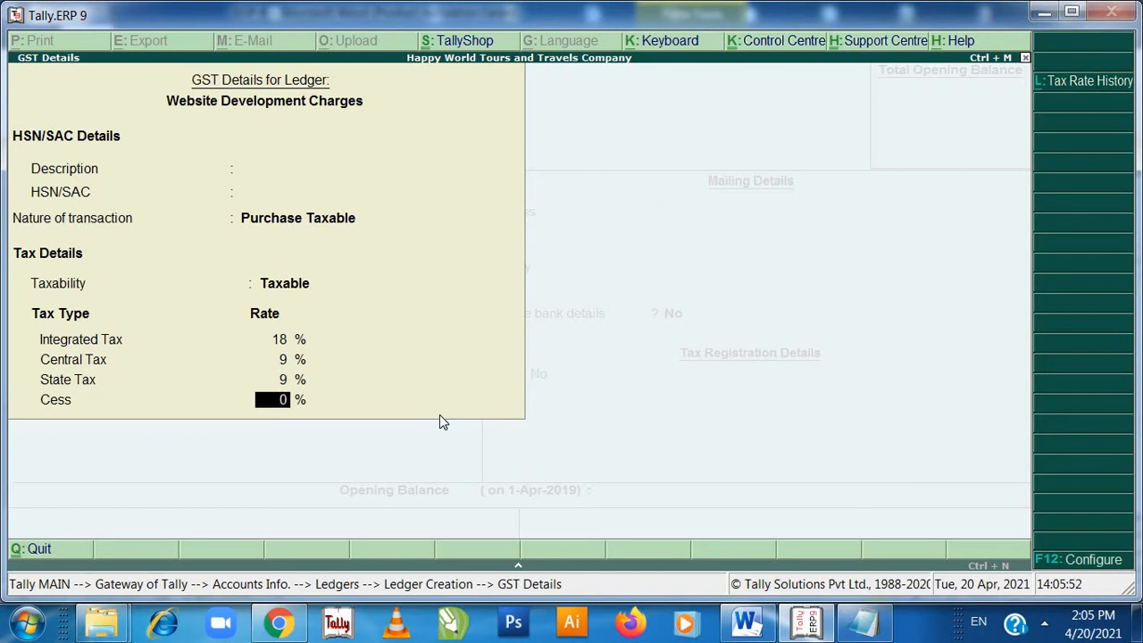
key("Return")
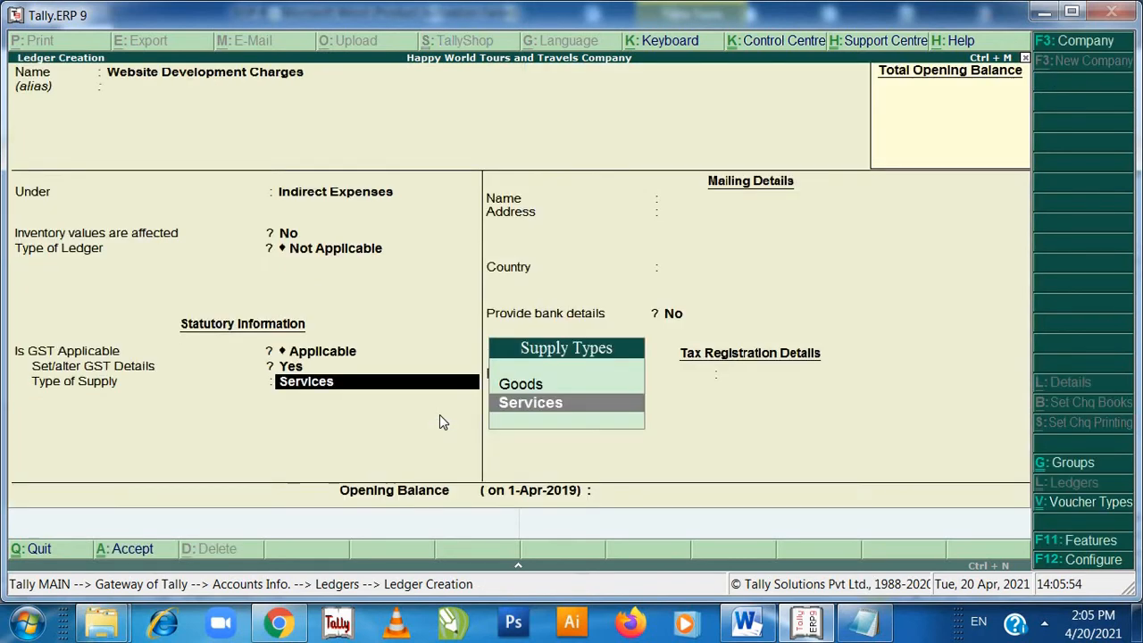
Keep the supply type Services with no bank details, and save the Website Development Charges ledger
key("Return")
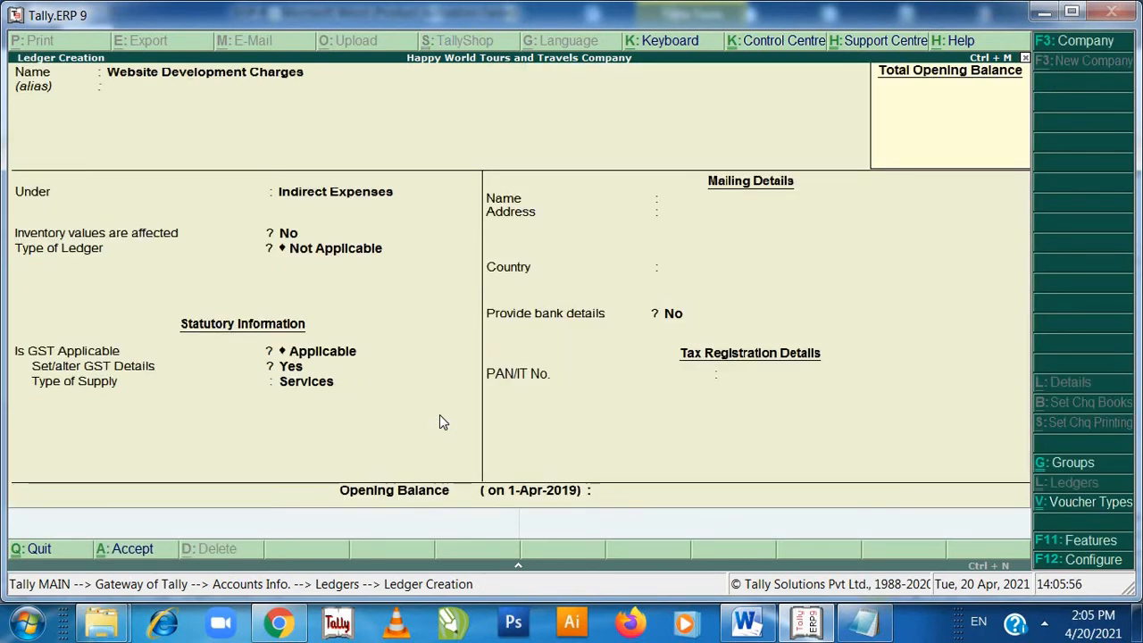
key("Return")
key("Return")
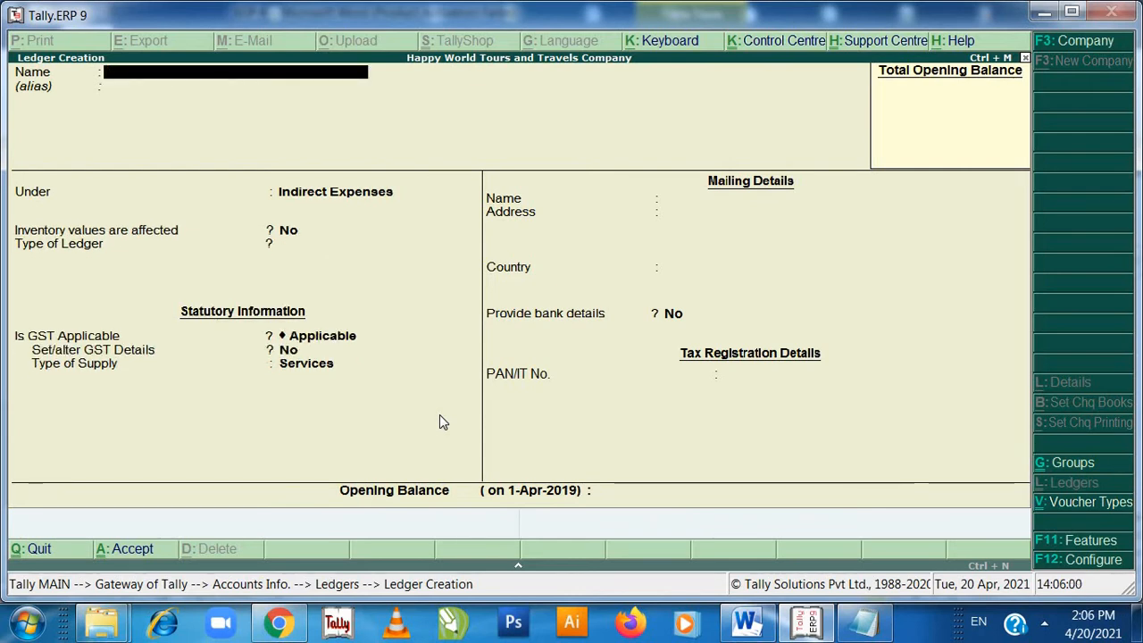
Name the next ledger M/s Soft Corner India Ltd and leave its alias blank
type("M/s Software")
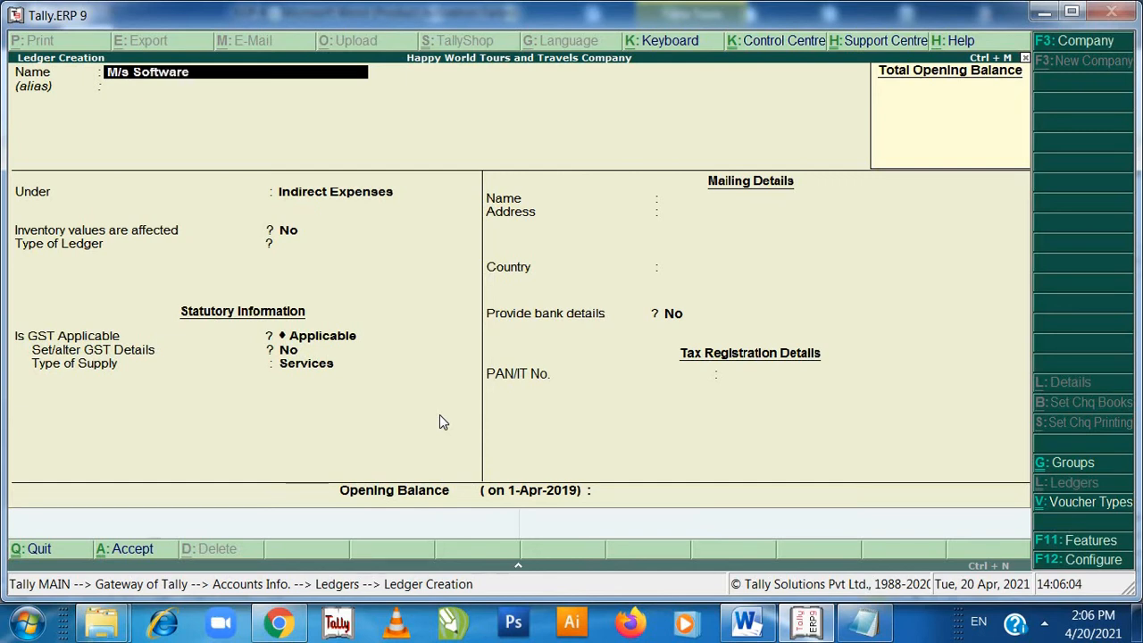
key("BackSpace")
key("BackSpace")
key("BackSpace")
key("BackSpace")
type("Corner")
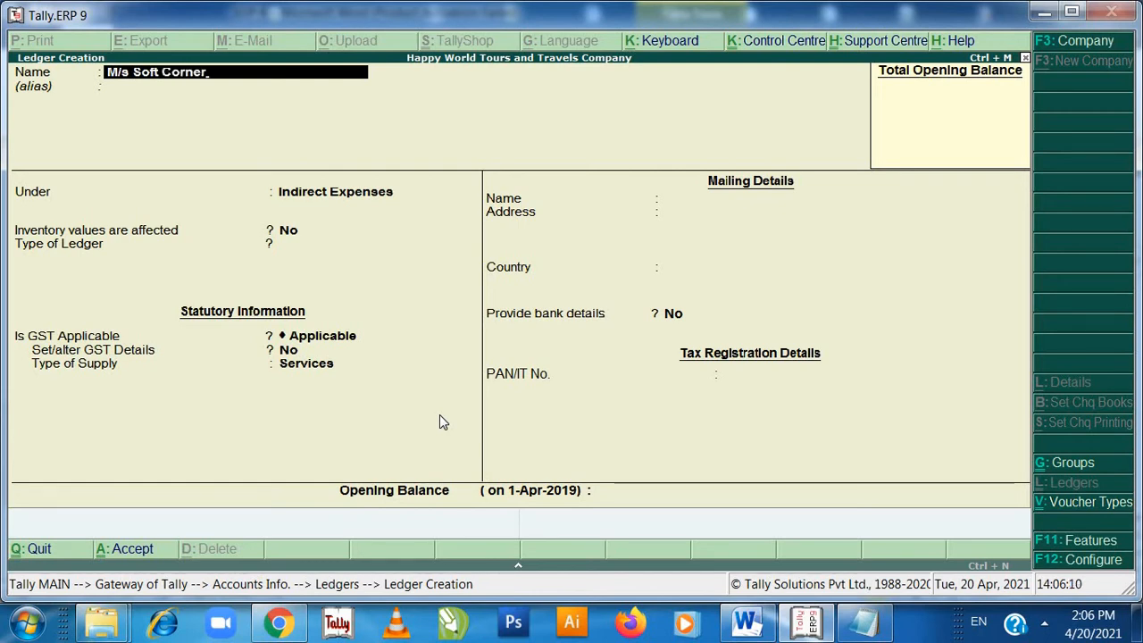
type(" Indi")
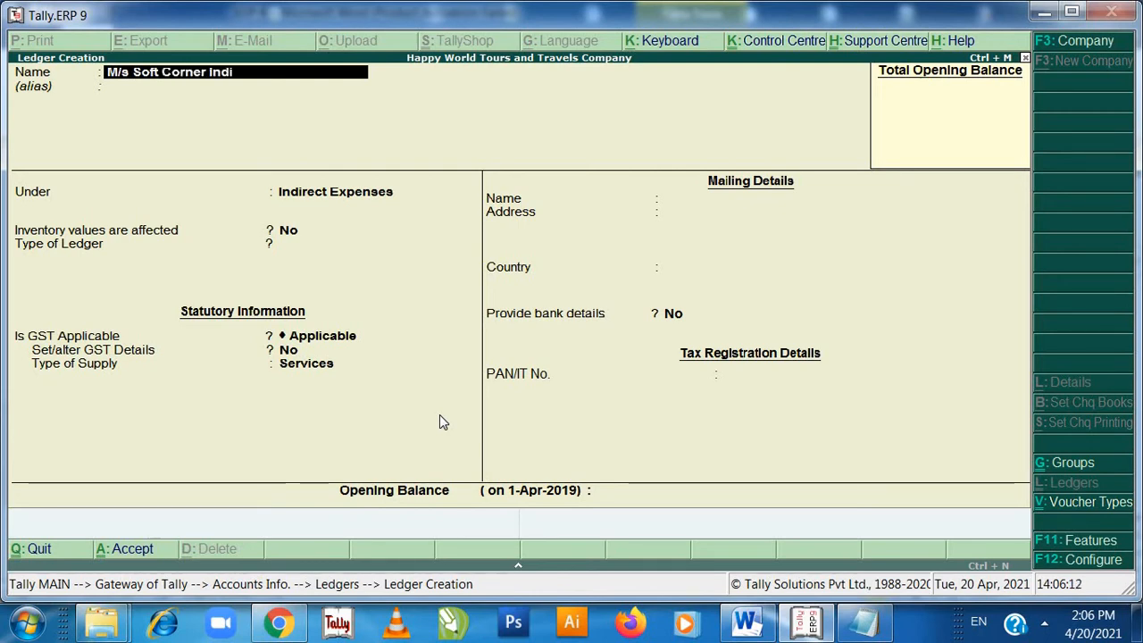
type("a Ltd")
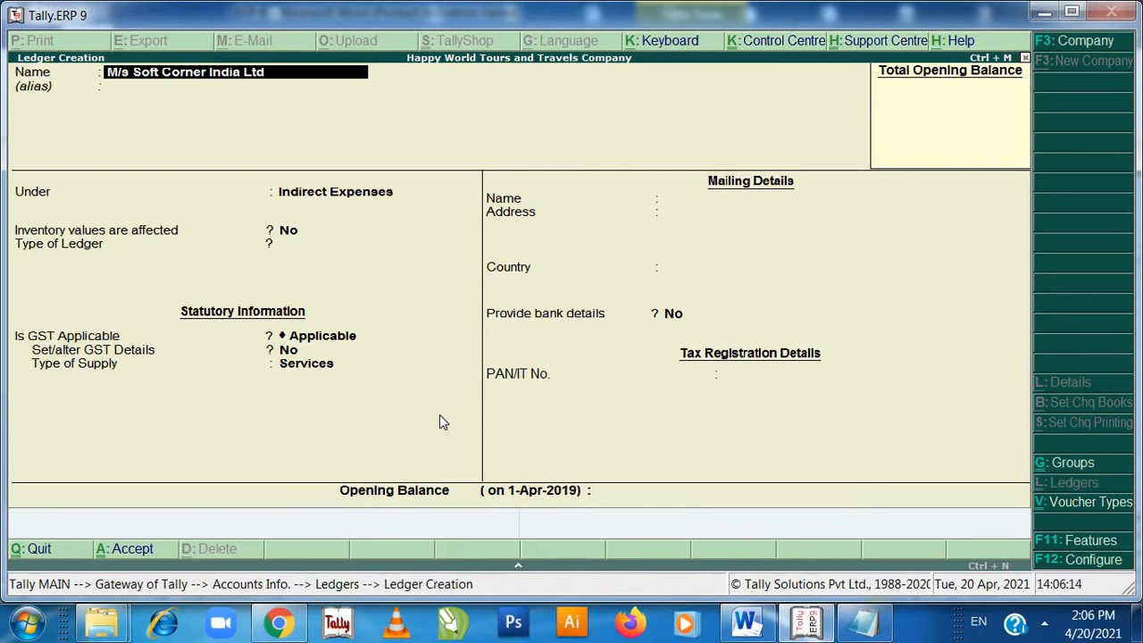
key("Return")
key("Return")
Place M/s Soft Corner India Ltd under Sundry Creditors, maintaining balances bill-by-bill with no default credit period
type("Sund")
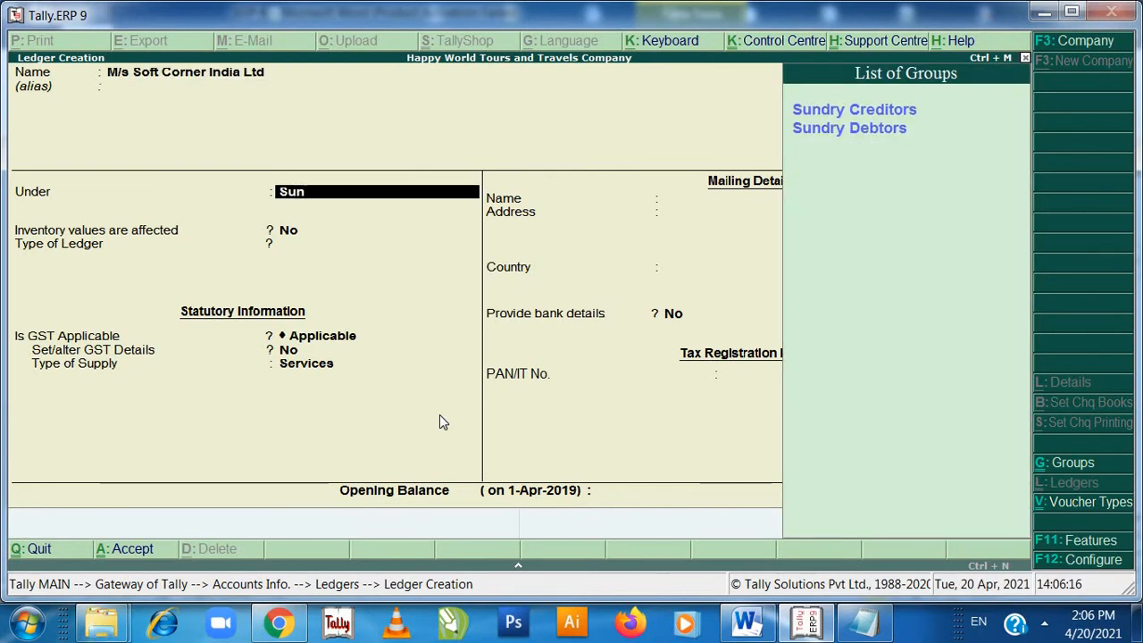
key("Return")
key("Return")
key("Return")
key("Return")
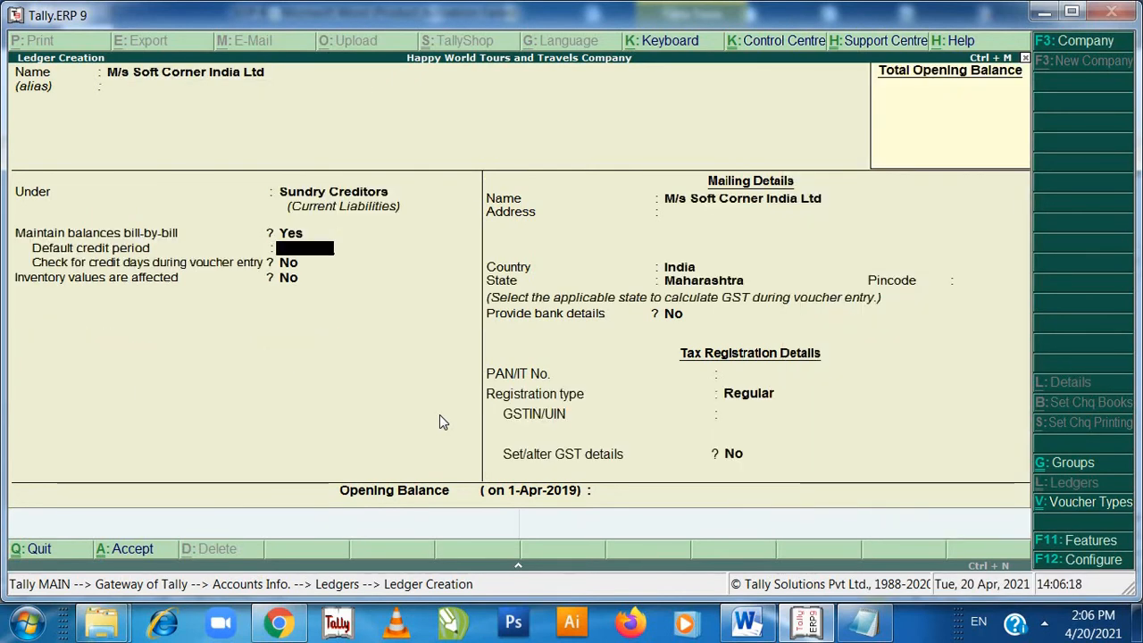
key("Return")
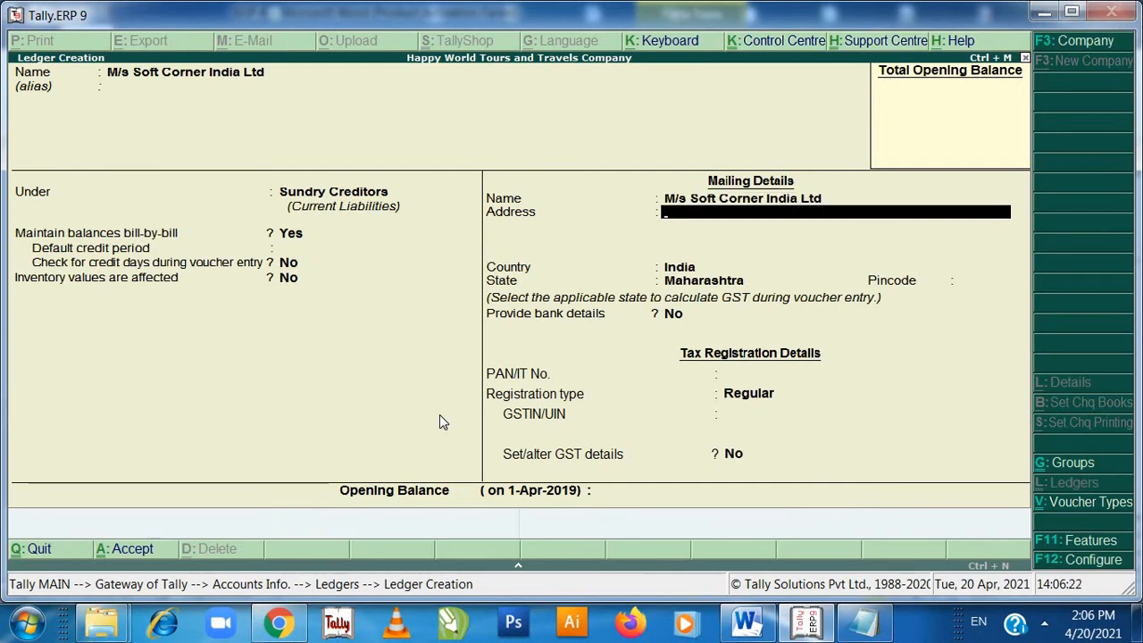
Enter Karnataka as the creditor's mailing address and state, keeping India as the country and the pincode blank
type("Karnata")
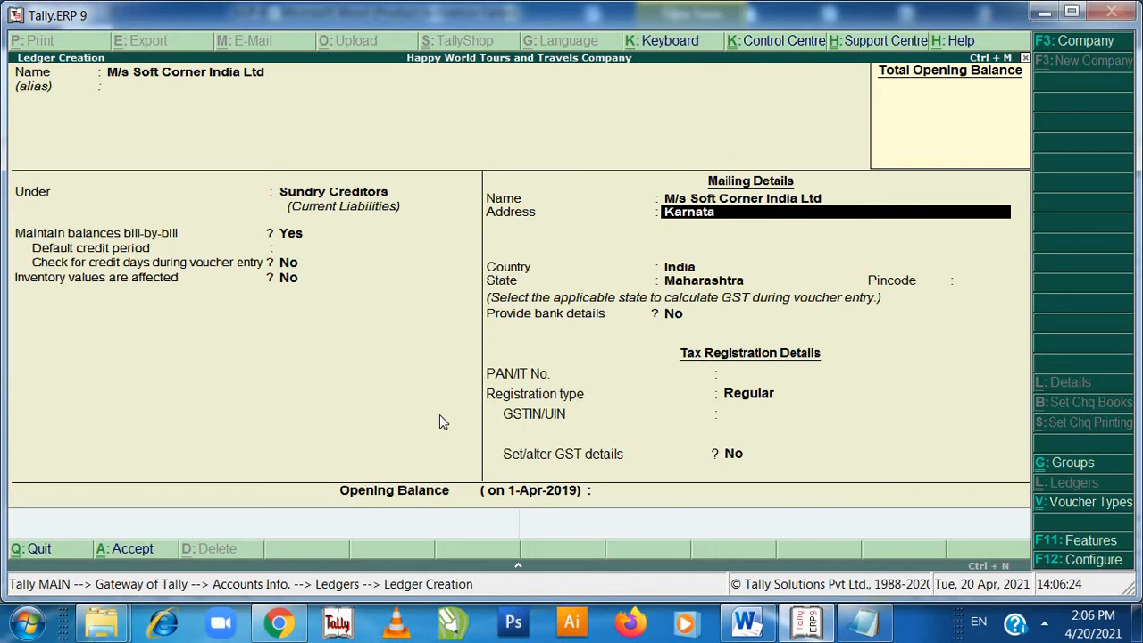
key("Return")
key("Return")
key("Return")
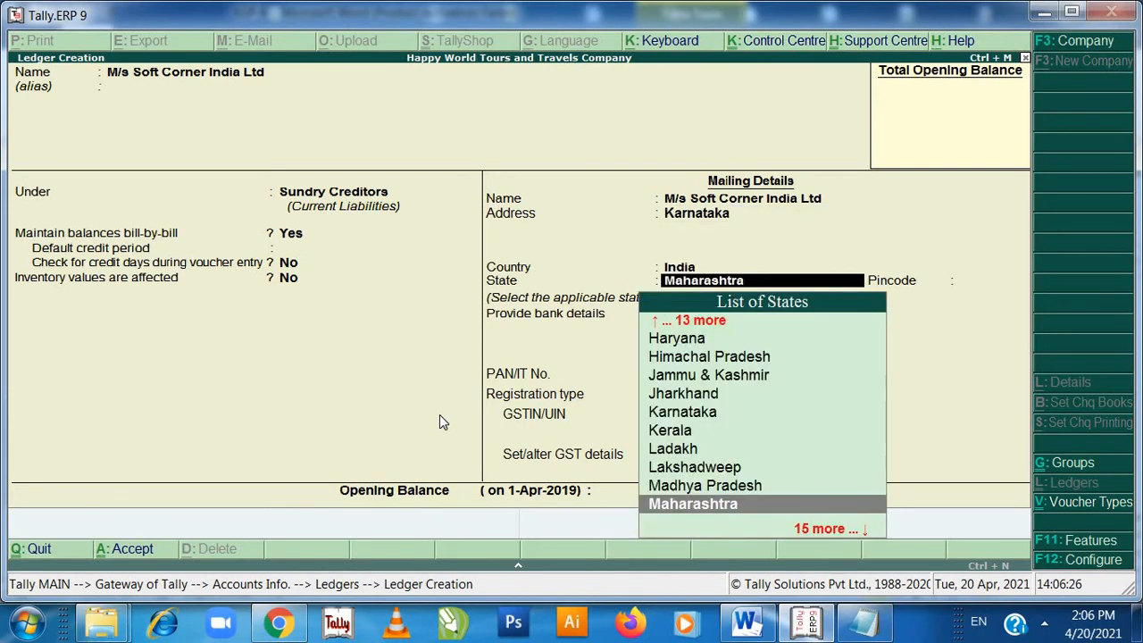
type("Ka")
key("Return")
key("Return")
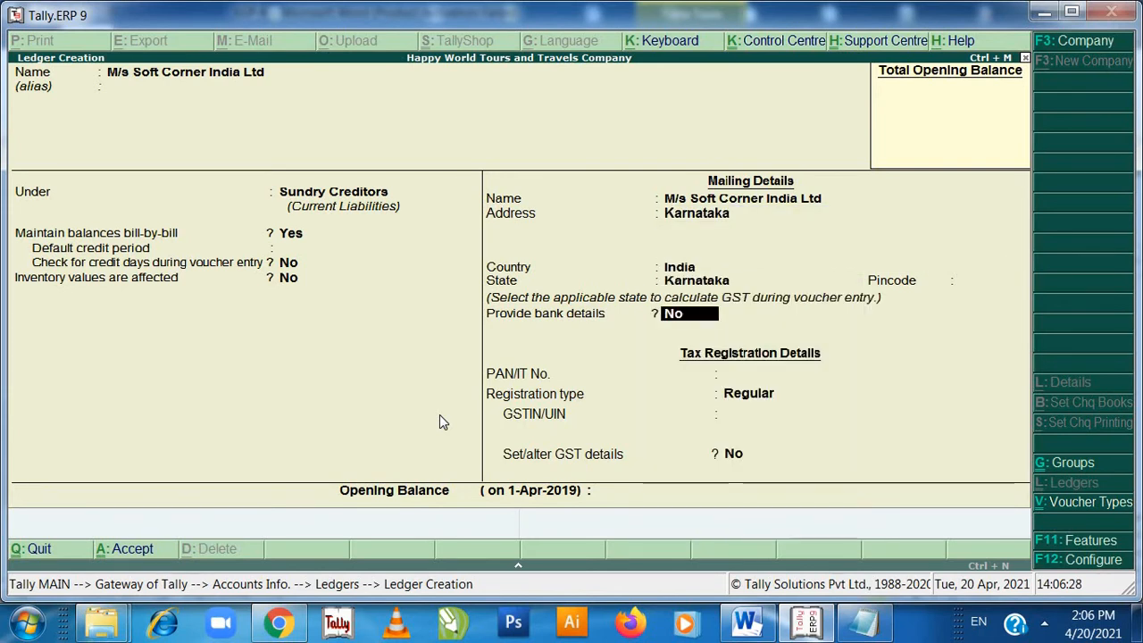
Keep no bank details, Regular registration, a blank GSTIN and no opening balance, and save the M/s Soft Corner India Ltd ledger
key("Return")
key("Return")
key("Return")
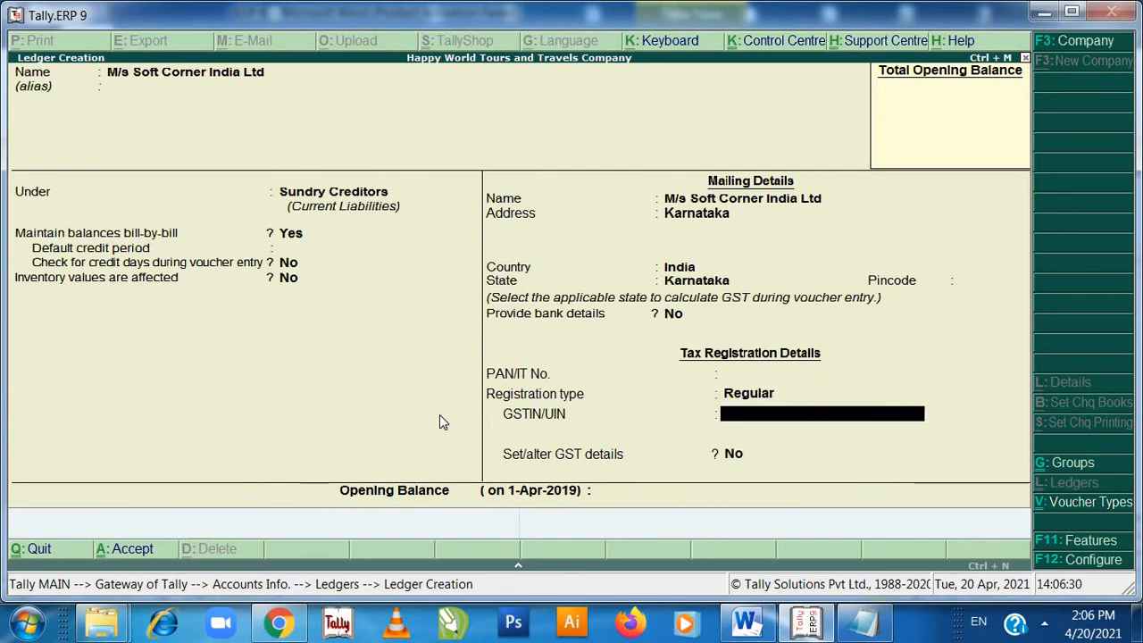
key("Return")
key("Return")
key("Return")
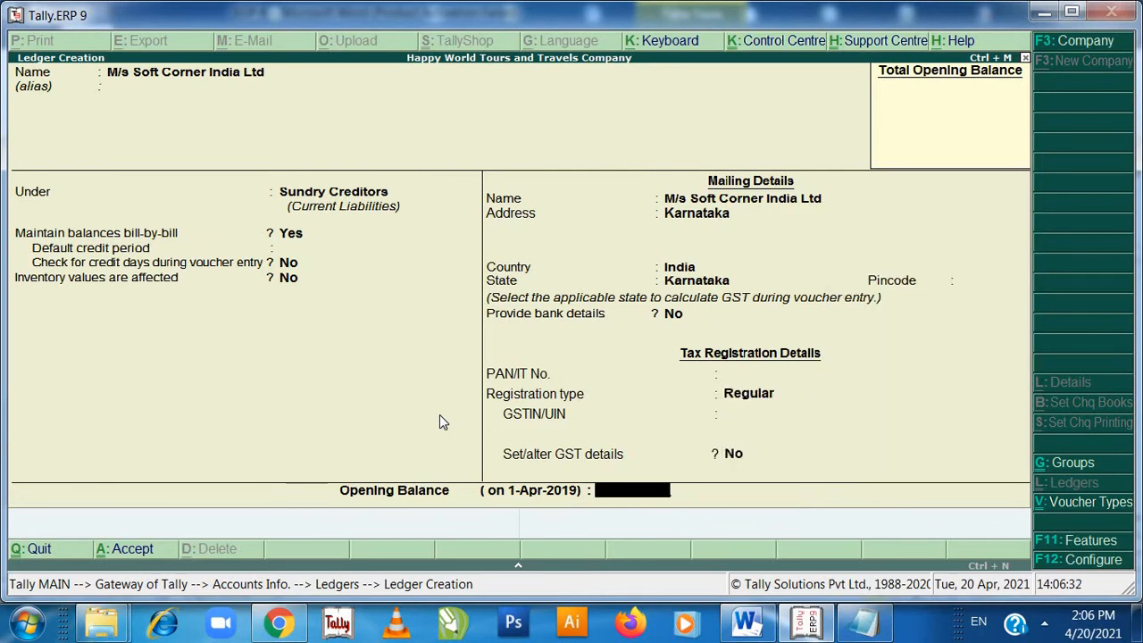
key("Return")
key("Return")
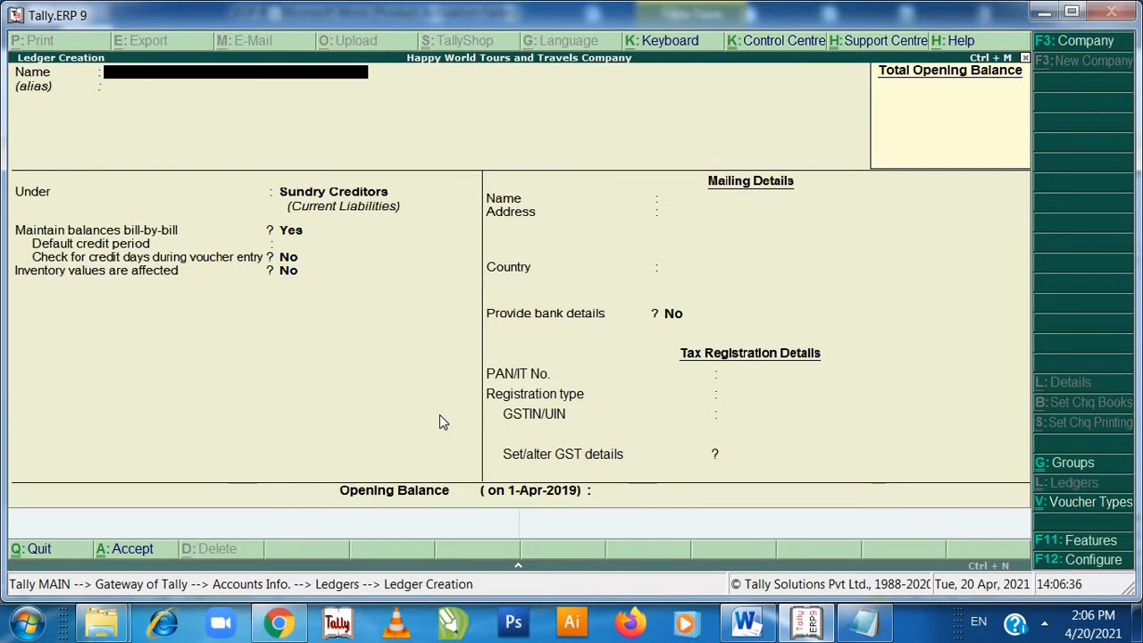
Name the next ledger SGST and place it under Duties & Taxes
type("S")
key("BackSpace")
type("SGST")
key("Return")
type("DUT")
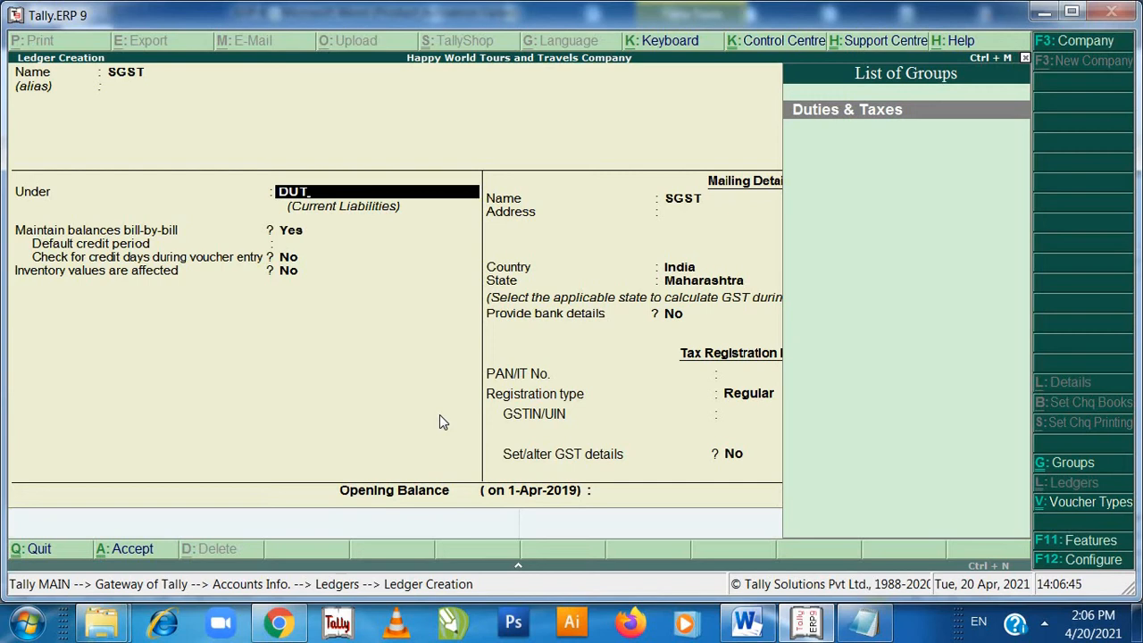
key("Return")
key("Return")
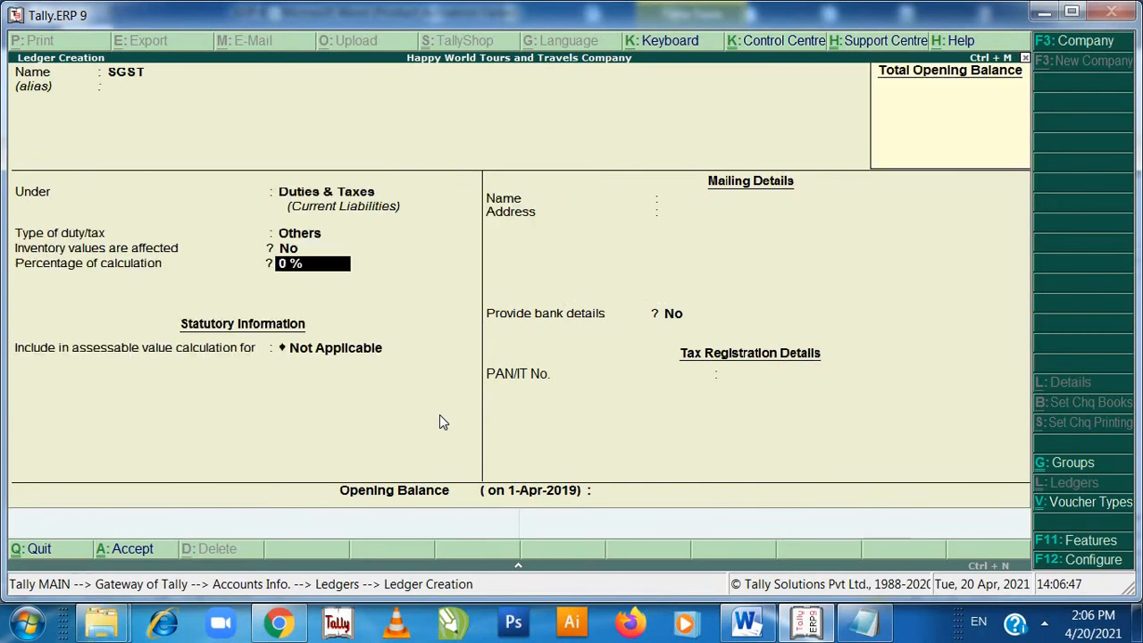
Set SGST's type of duty to GST and its tax type to State Tax, keeping the calculation percentage at 0%
key("Up")
key("Up")
key("Up")
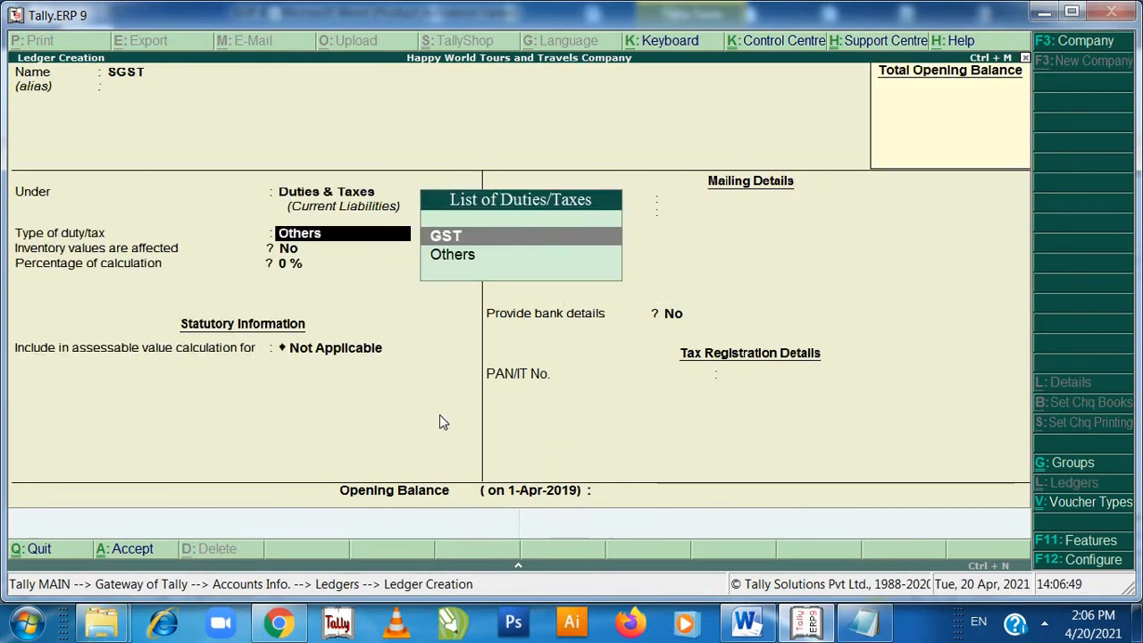
key("Return")
key("Down")
key("Down")
key("Down")
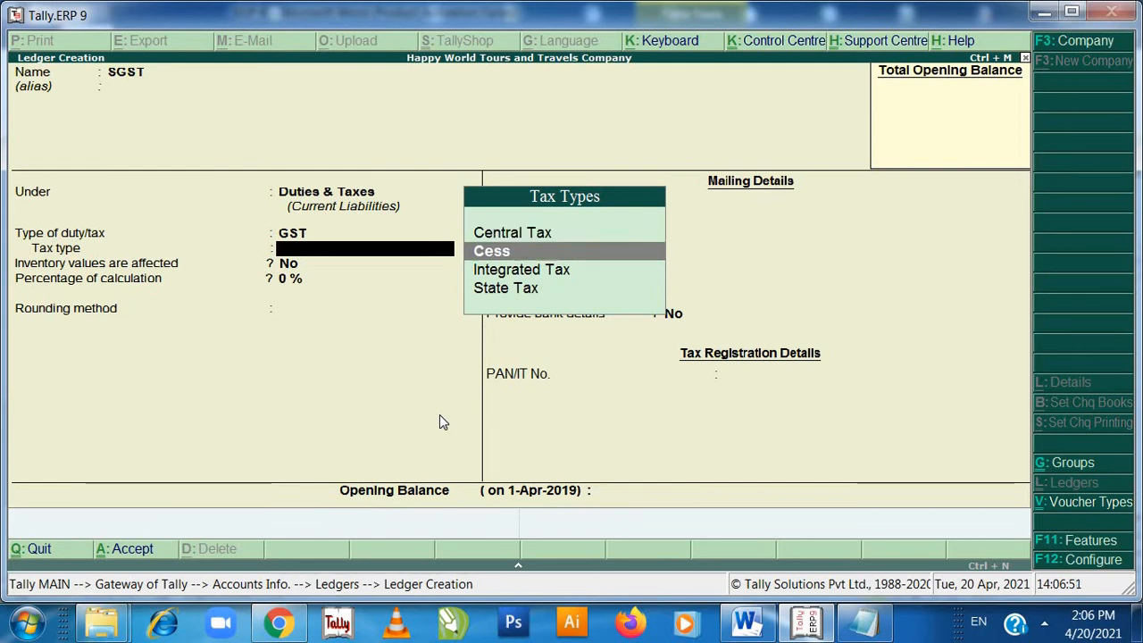
key("Return")
key("Return")
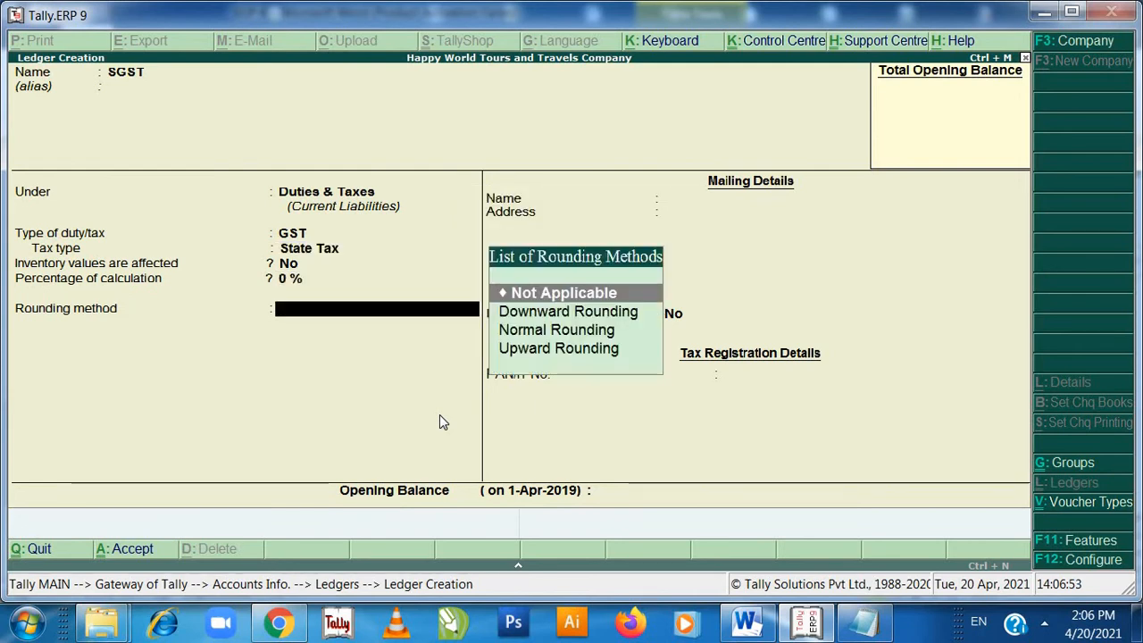
Set SGST's rounding method to Not Applicable, leave the opening balance blank, and save the ledger
key("Return")
key("Return")
key("Return")
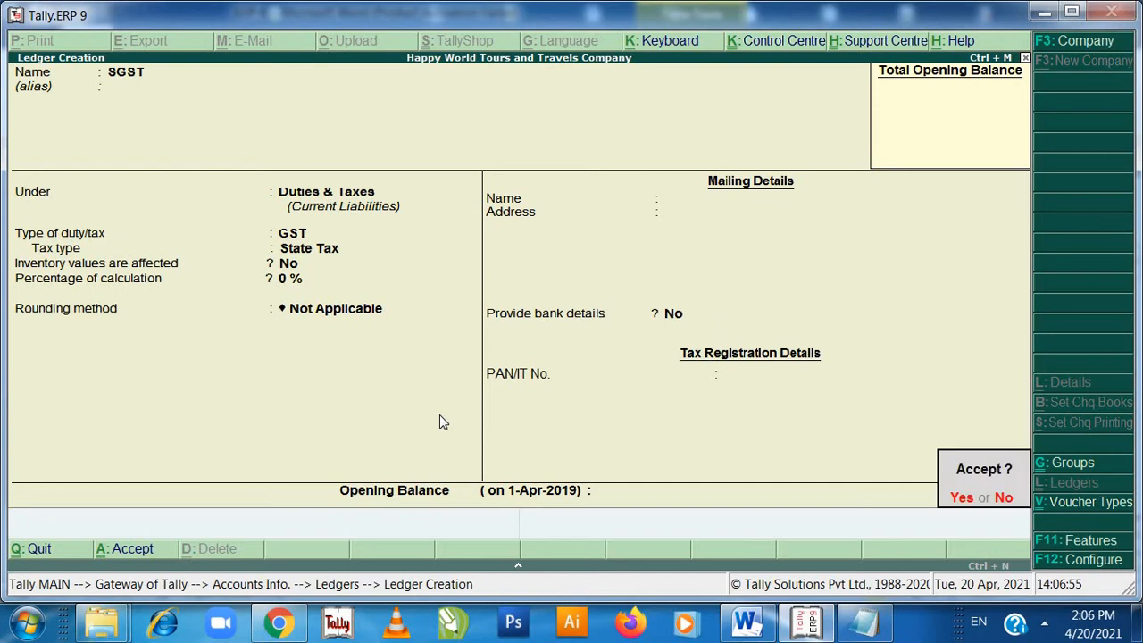
key("Return")
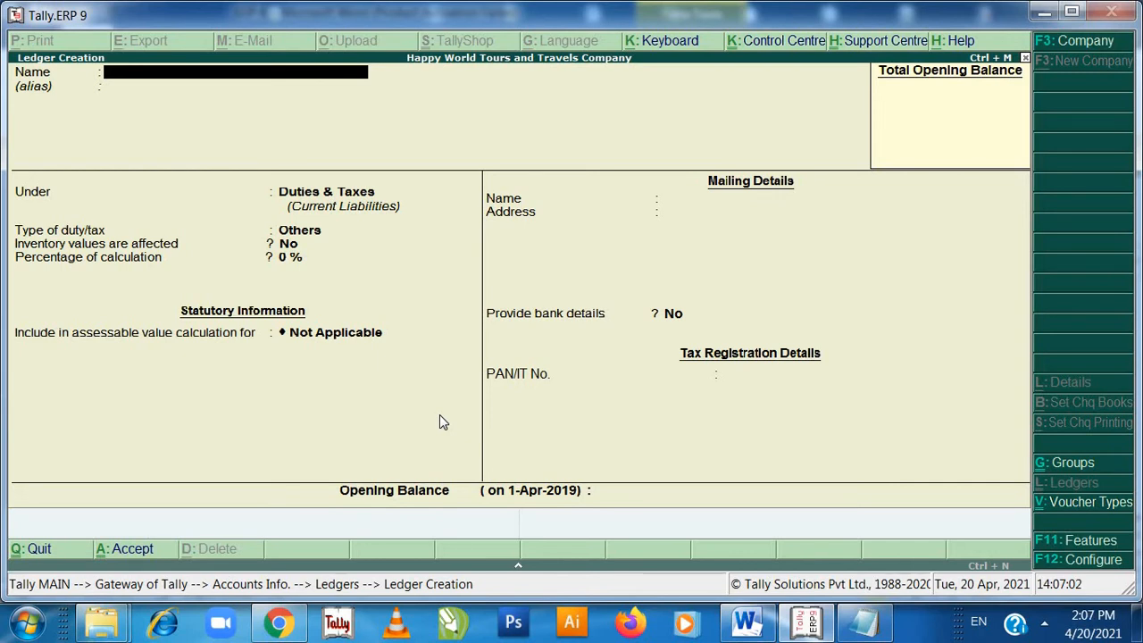
Start a CGST ledger under Duties & Taxes with duty type GST and tax type Central Tax
type("CG")
type("T")
key("Return")
key("Return")
key("Return")
key("Up")
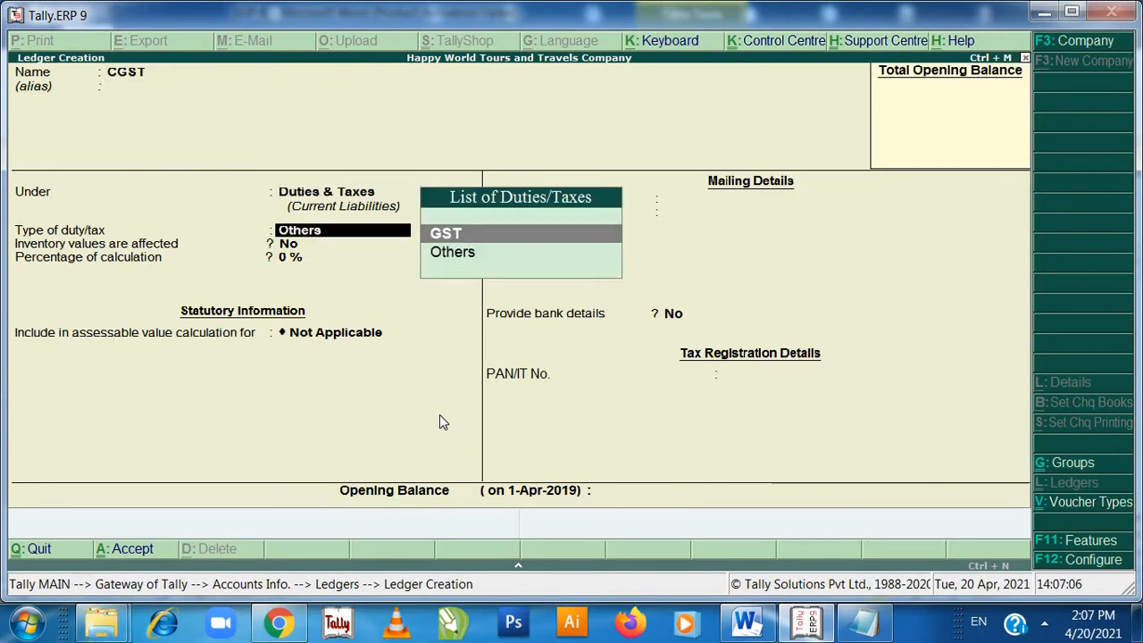
key("Return")
key("Down")
key("Up")
key("Return")
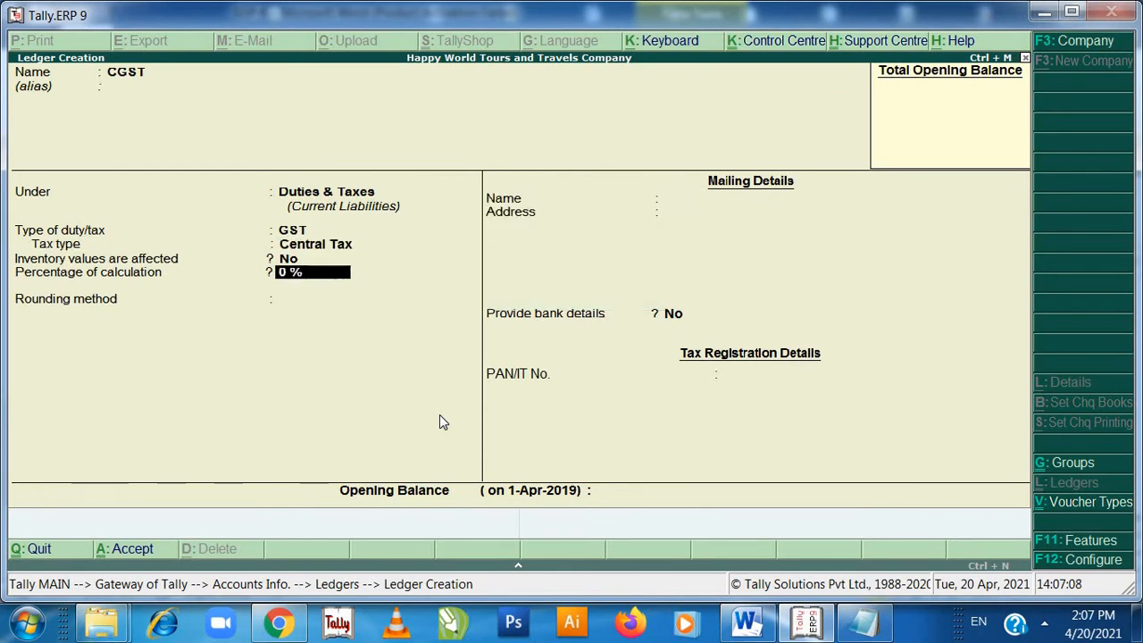
Keep CGST at 0% with rounding Not Applicable and no opening balance, and save the ledger
key("Return")
key("Return")
key("Return")
key("Return")
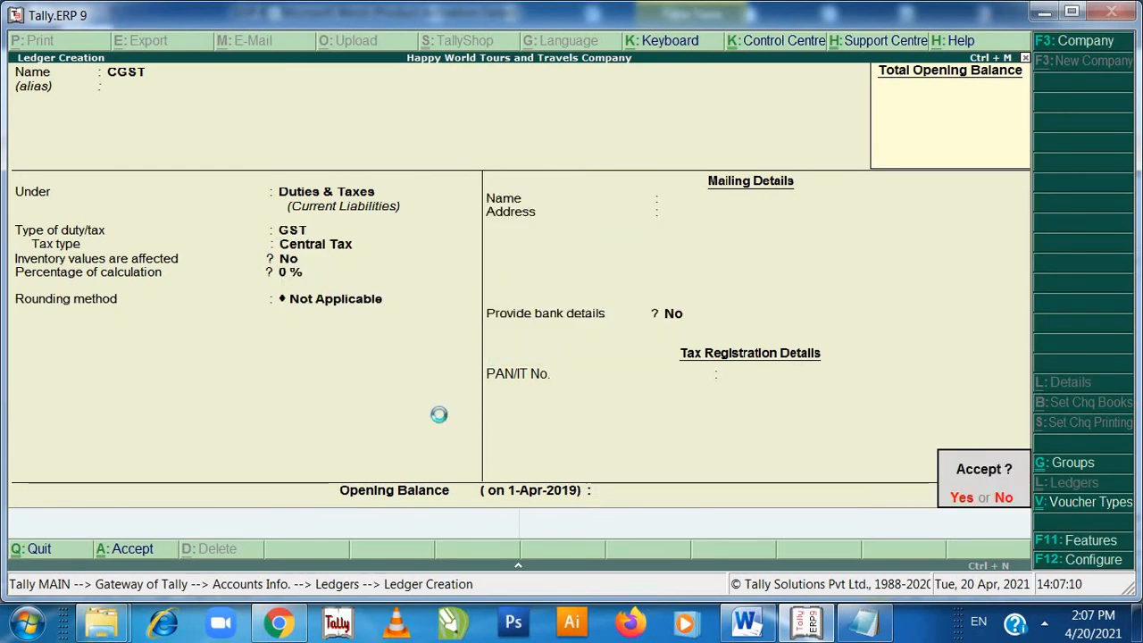
key("Return")
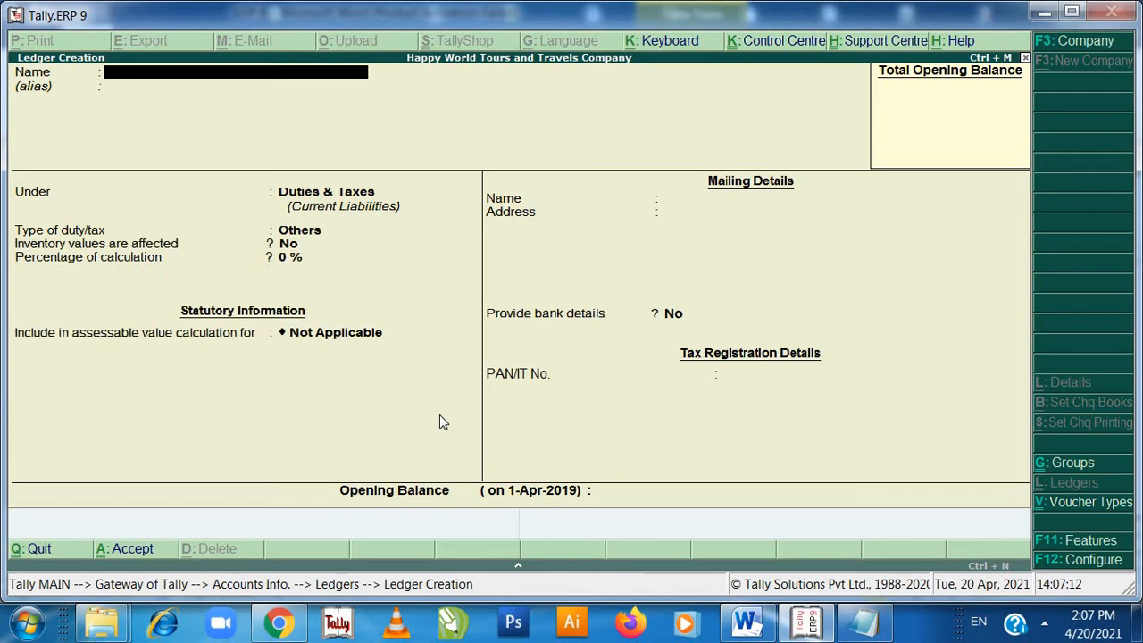
Start an IGST ledger under Duties & Taxes with duty type GST and tax type Integrated Tax
type("IGST")
key("Return")
key("Return")
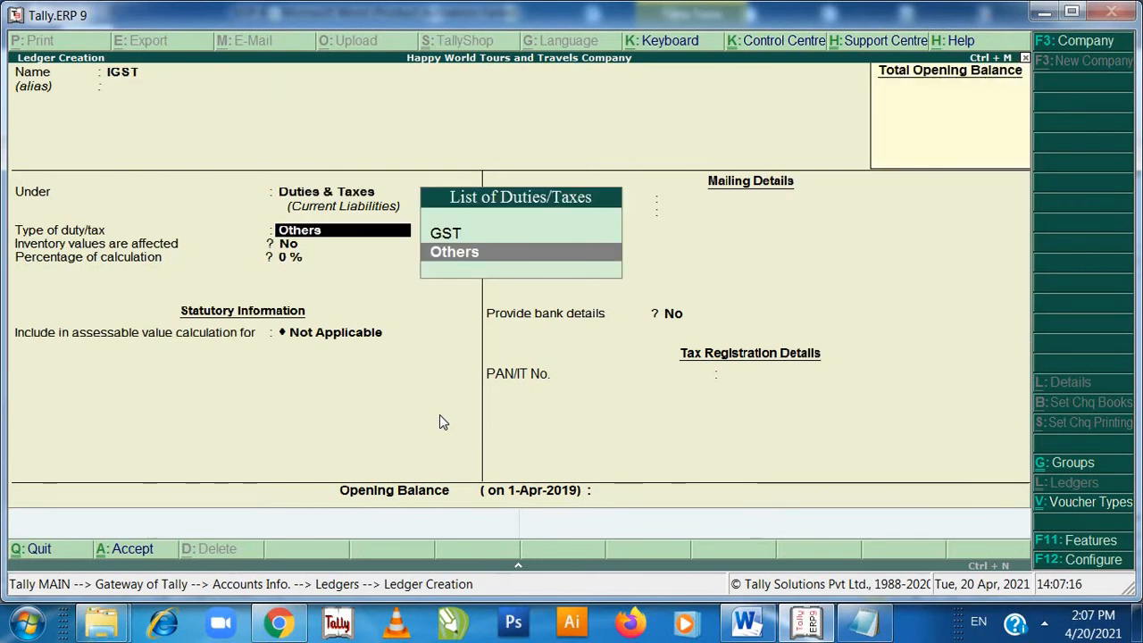
key("Up")
key("Return")
key("Down")
key("Down")
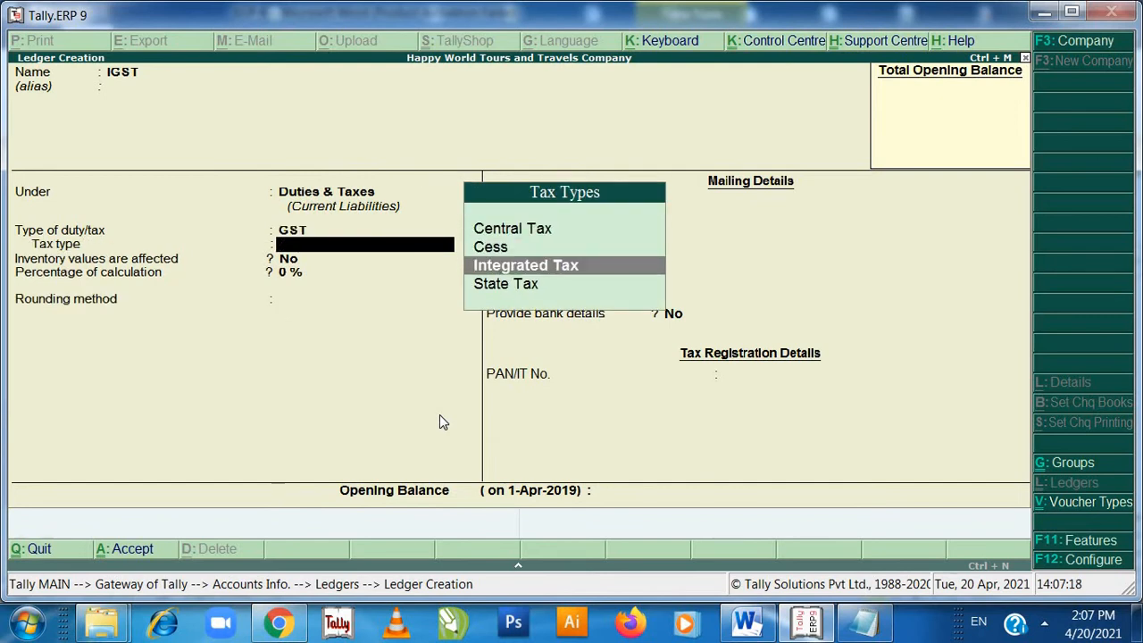
Keep IGST at 0% with rounding Not Applicable and no opening balance, and save the ledger
key("Return")
key("Return")
key("Return")
key("Return")
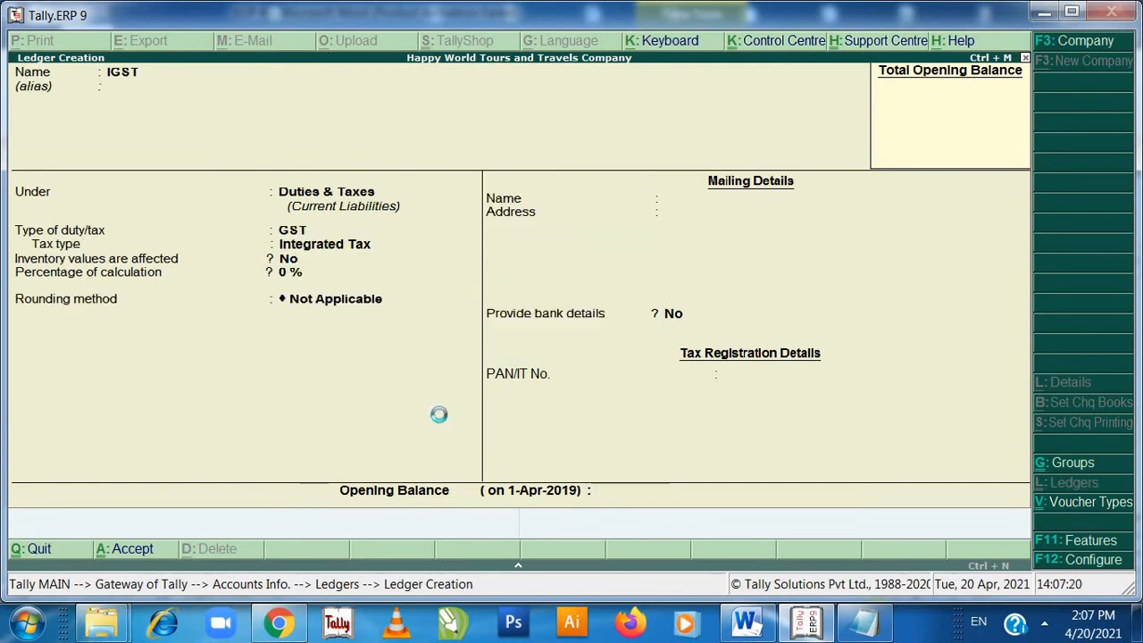
key("Return")
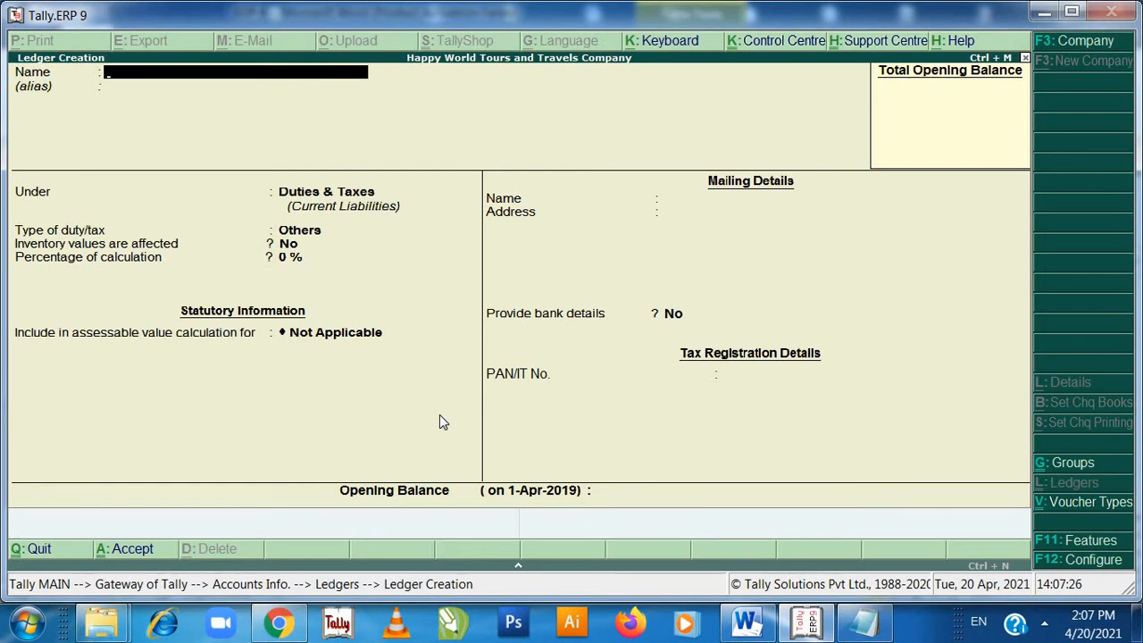
Leave ledger creation, return to the Gateway of Tally, and open accounting voucher entry
key("Escape")
key("Return")
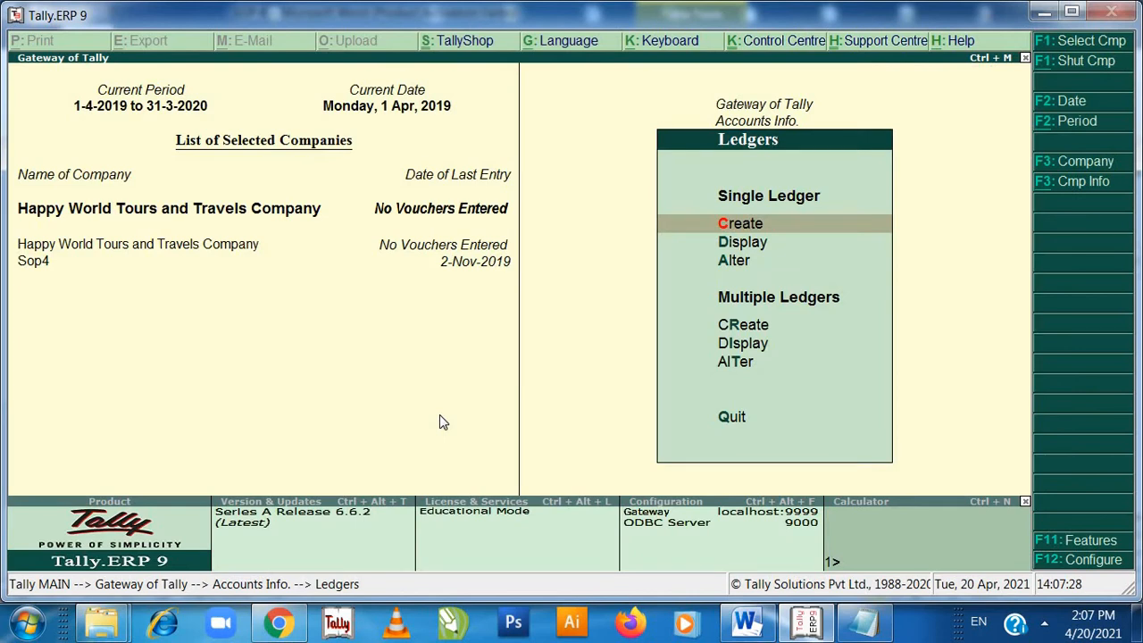
key("Escape")
key("Escape")
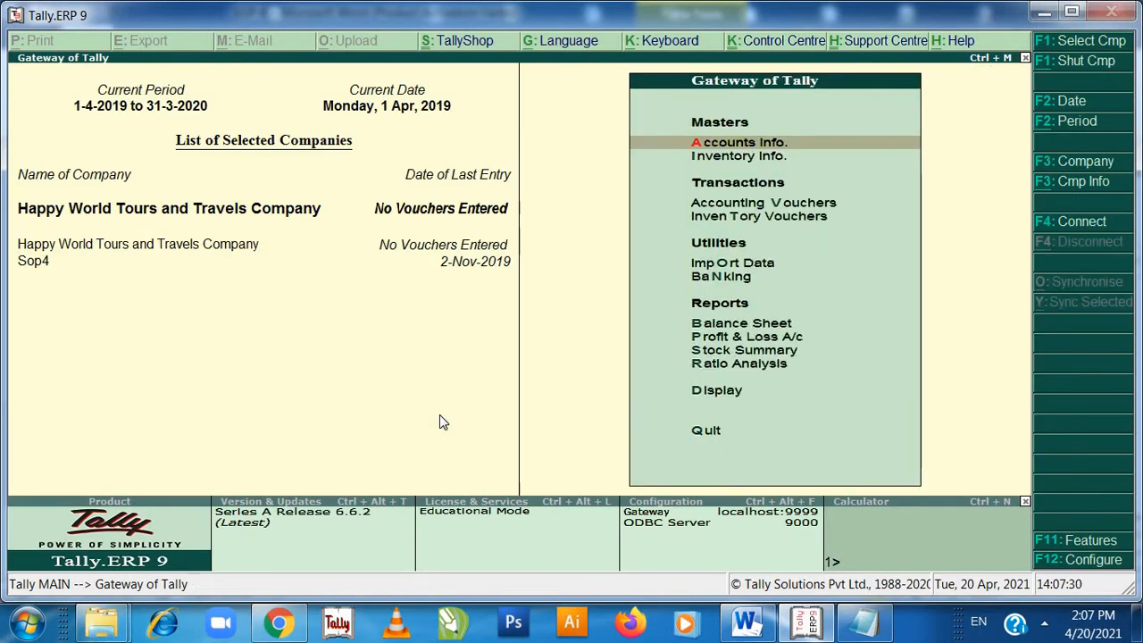
key("Down")
key("Down")
key("Return")
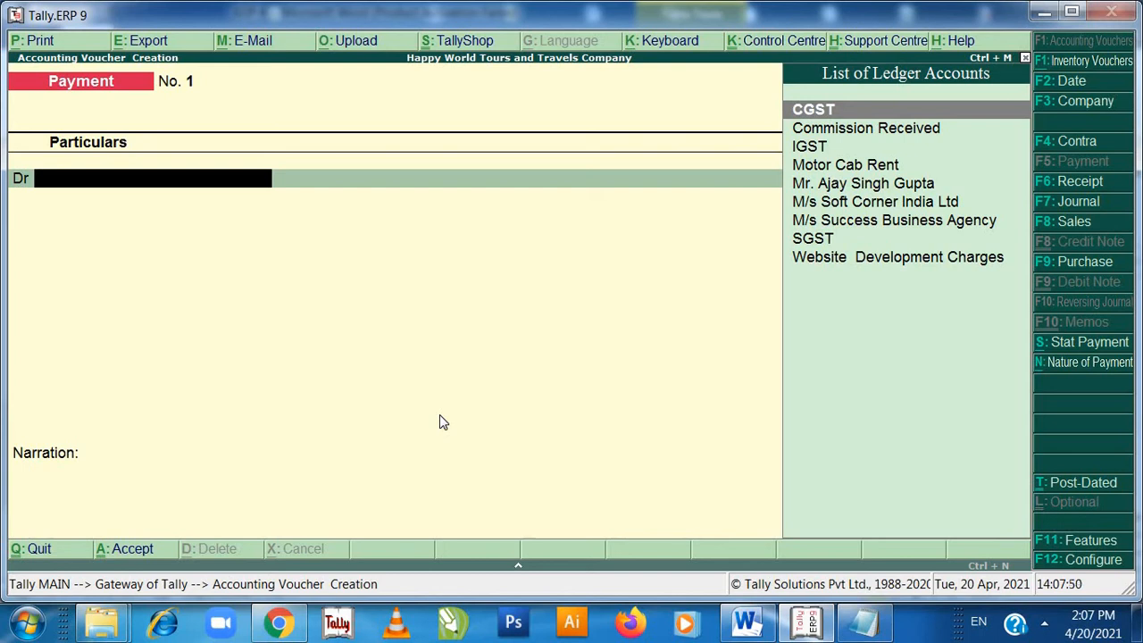
Set the voucher date to 1-11-2019
key("F2")
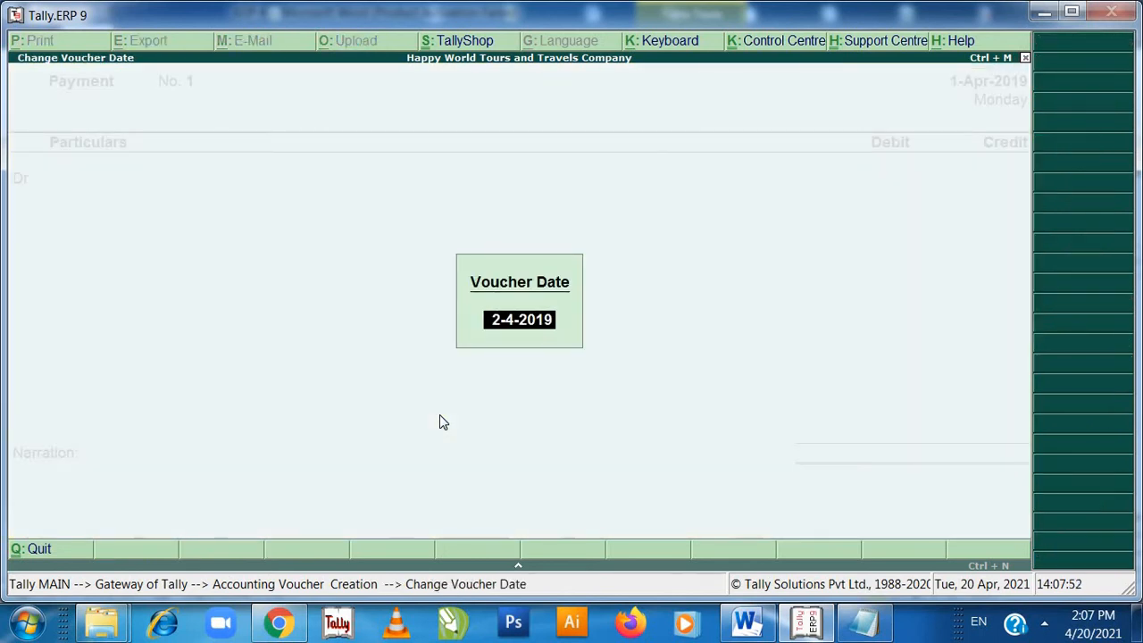
type("1-11")
key("Return")
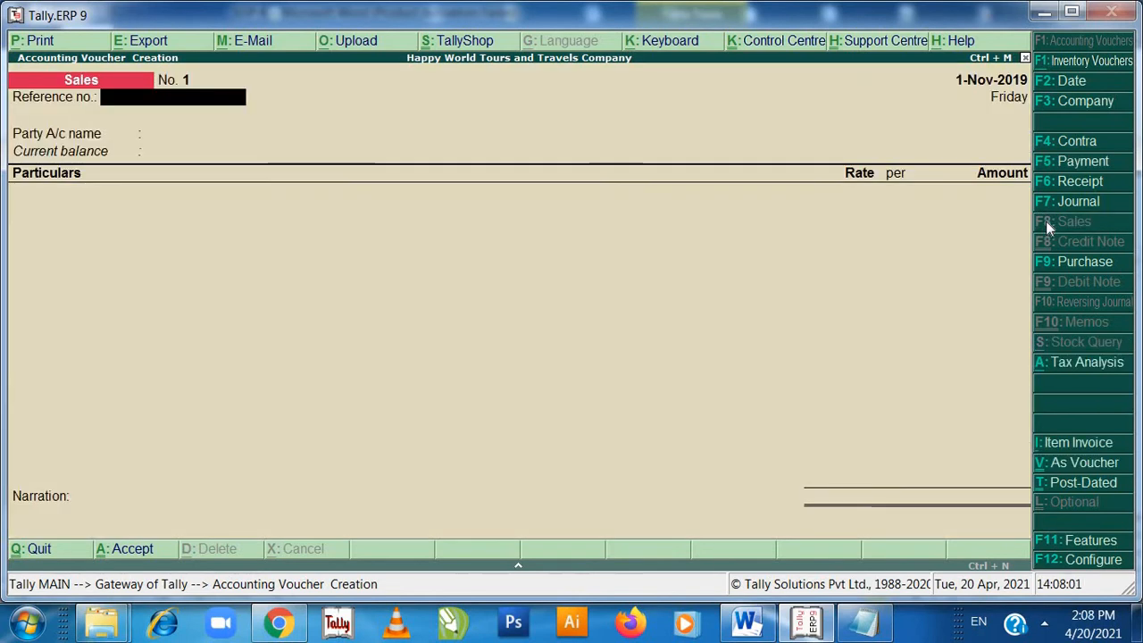
Start a sales voucher without a reference number and choose M/s Success Business Agency as the party account
left_click(1047, 222)
key("Return")
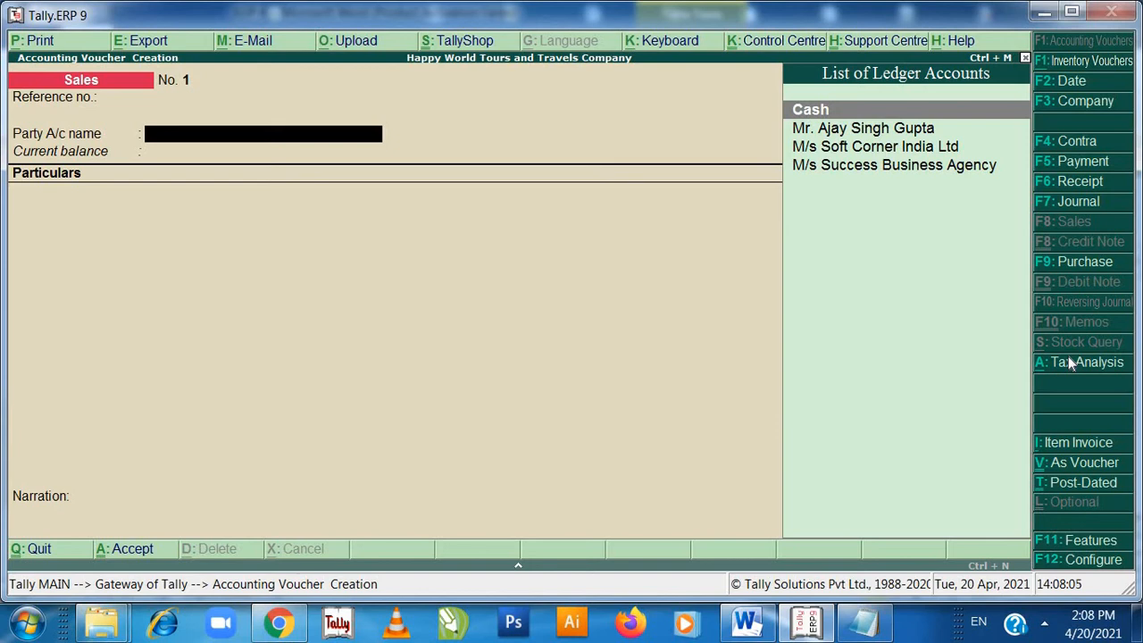
key("Down")
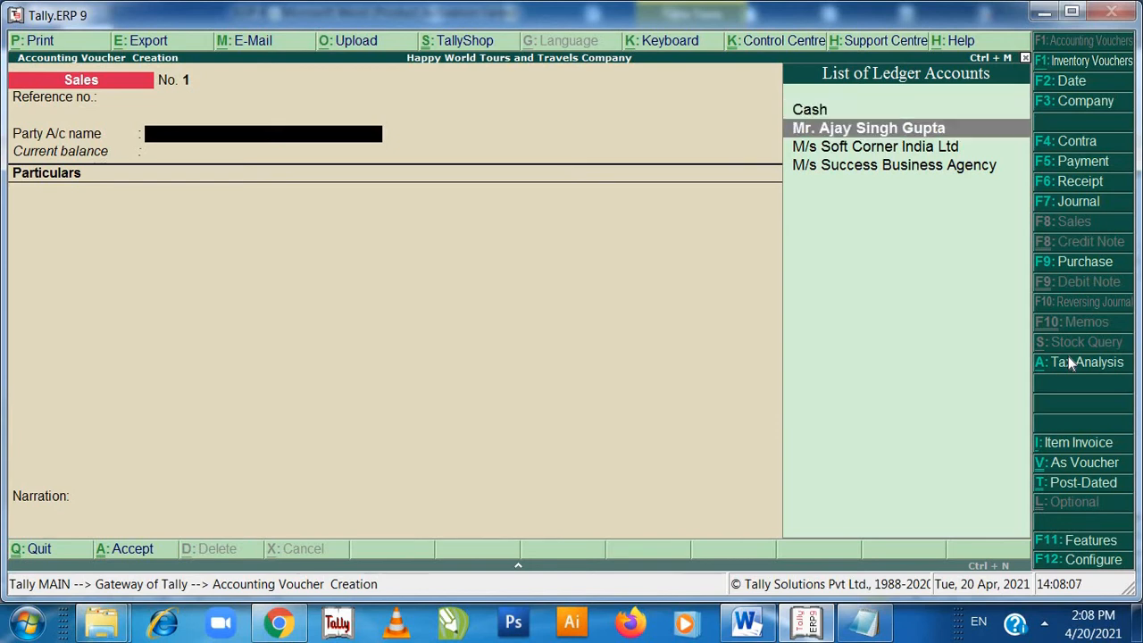
key("Down")
key("Down")
key("Return")
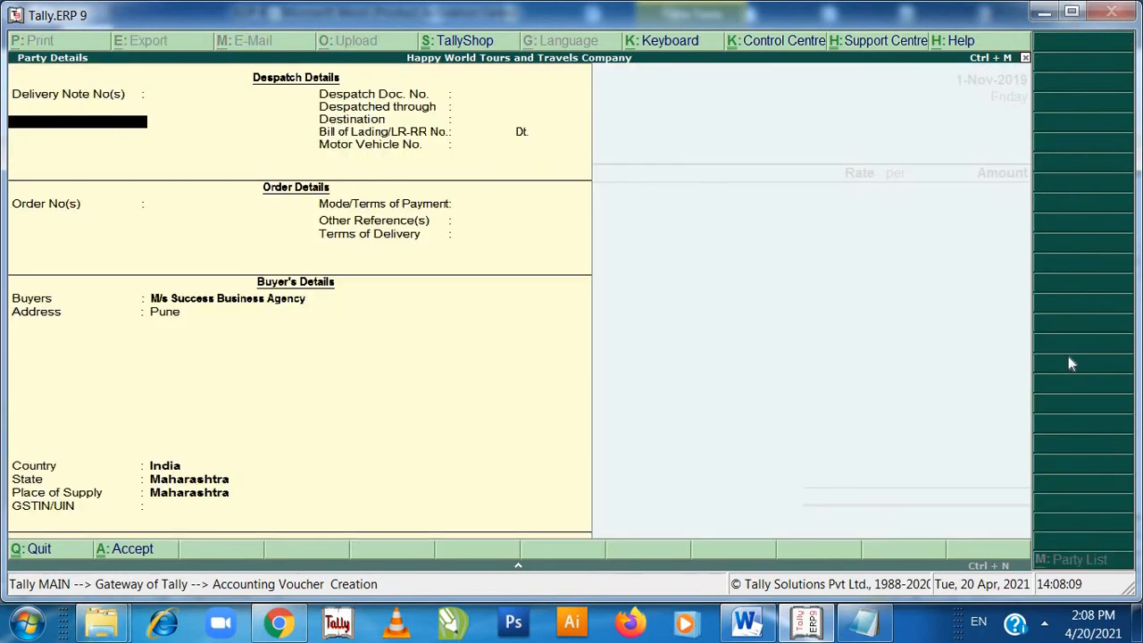
Leave the despatch and order details blank and accept the default buyer details for M/s Success Business Agency
key("Return")
key("Return")
key("Return")
key("Return")
key("Return")
key("Return")
key("Return")
key("Return")
key("Return")
key("Return")
key("Return")
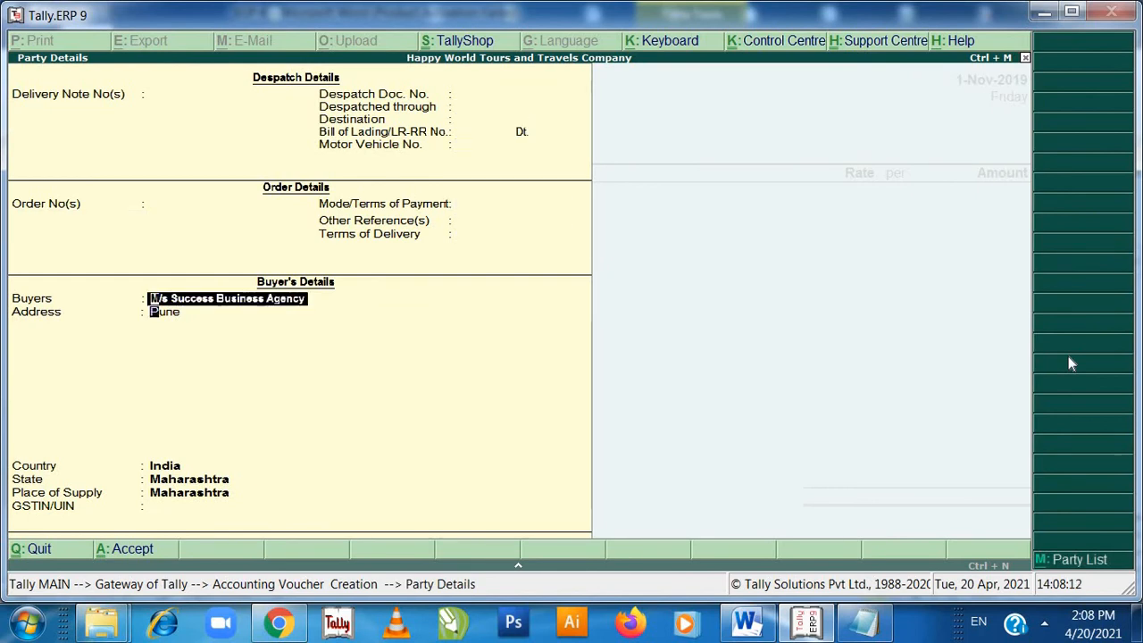
key("Return")
key("Return")
key("Return")
key("Return")
key("Return")
key("Return")
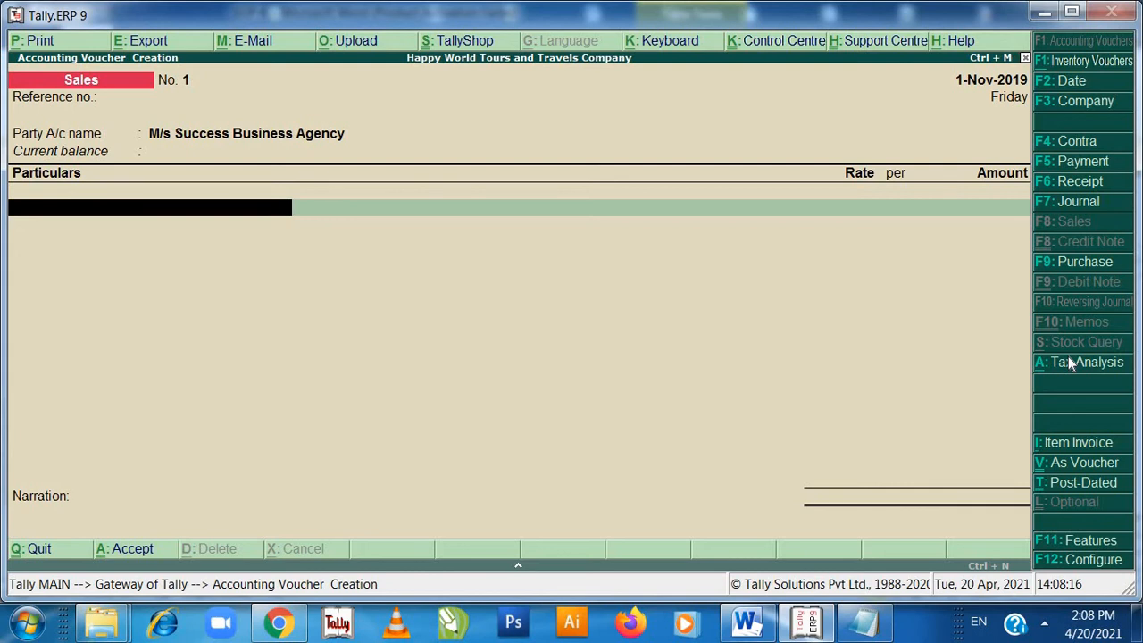
Add the Commission Received ledger to the sales voucher with an amount of 50000
type("C")
key("Down")
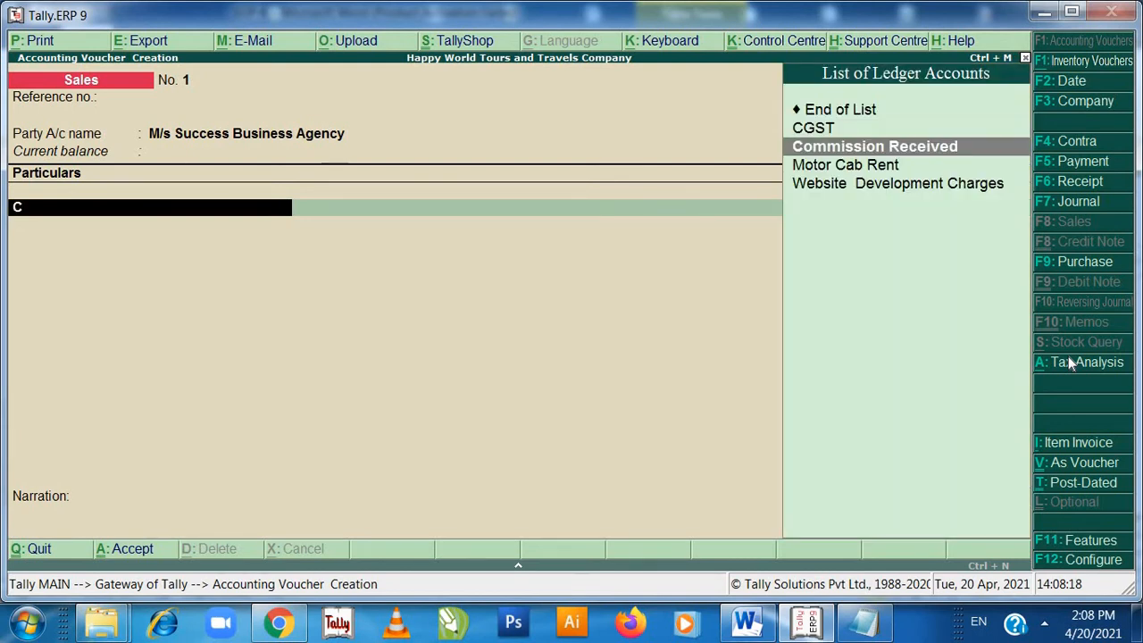
key("Return")
type("50000")
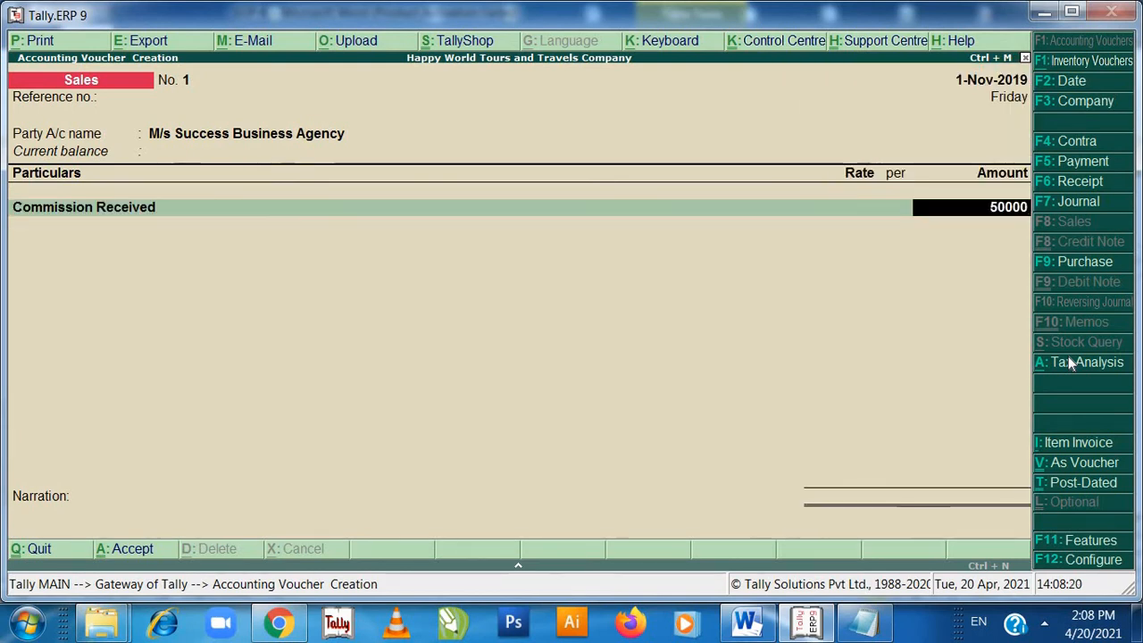
key("Return")
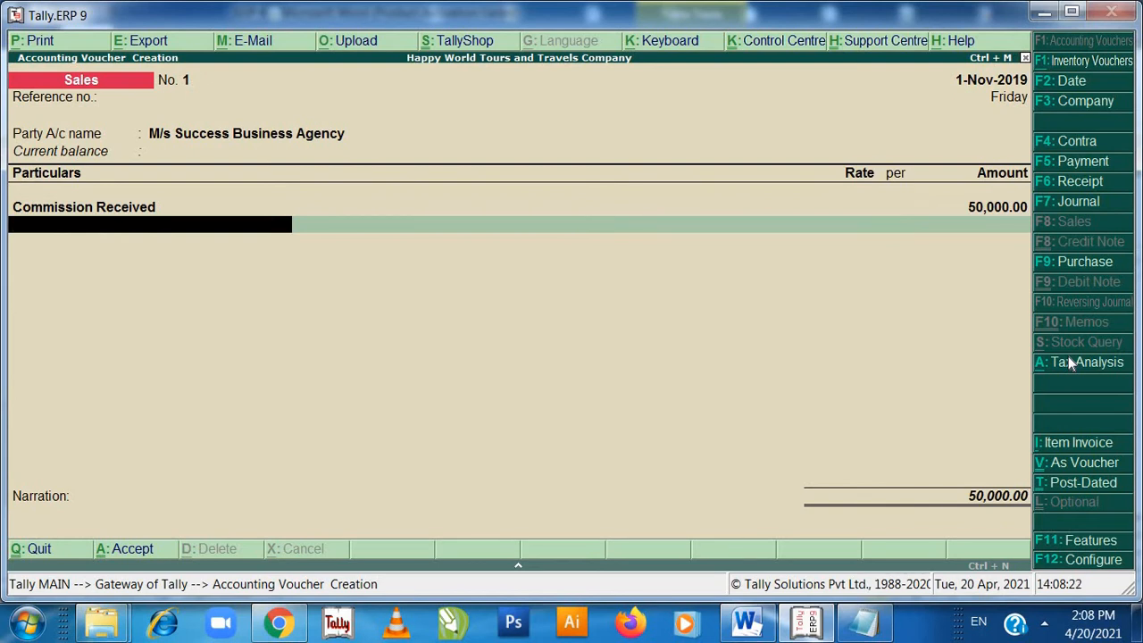
Add SGST and CGST lines to the sales voucher, accepting their automatically calculated amounts
type("s")
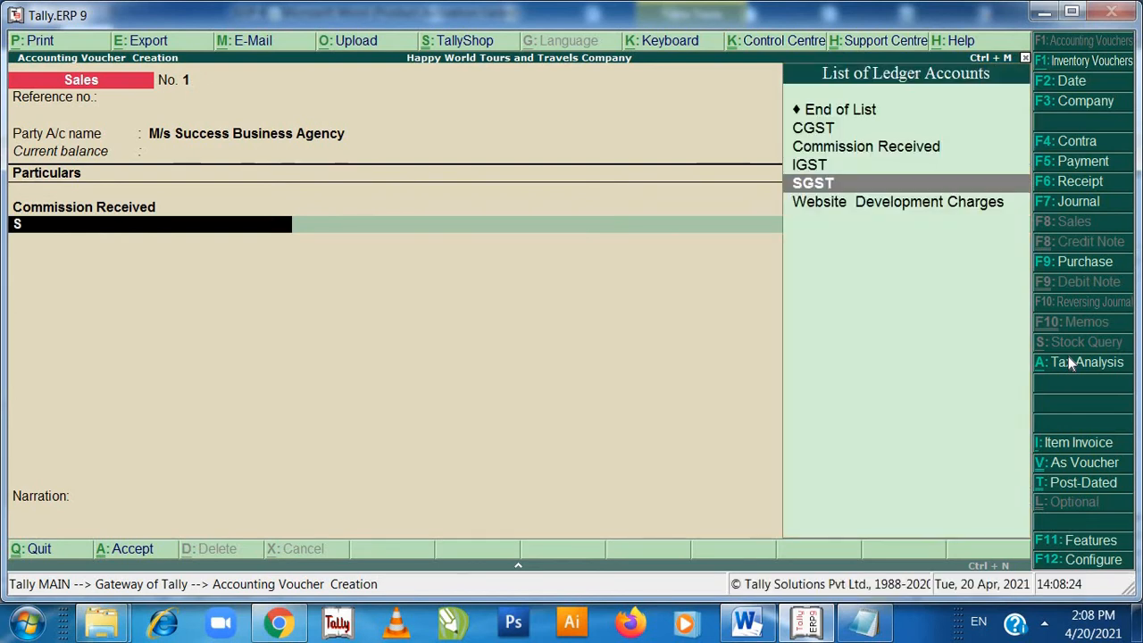
key("Return")
key("Return")
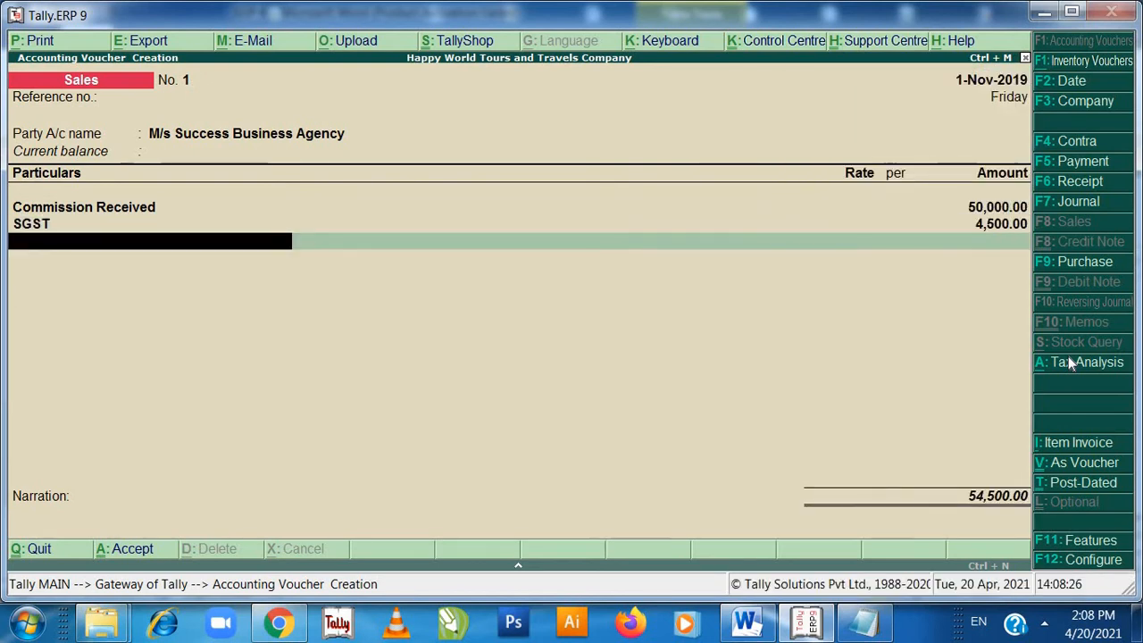
type("c")
key("Return")
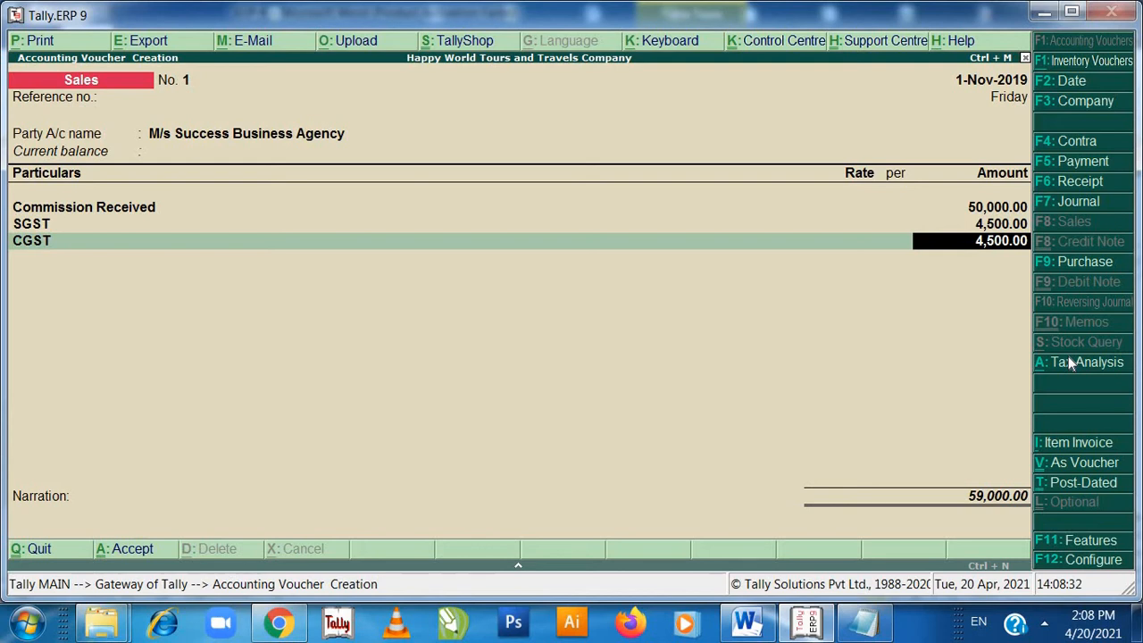
key("Return")
End the ledger entries and save the sales voucher without a narration
key("Return")
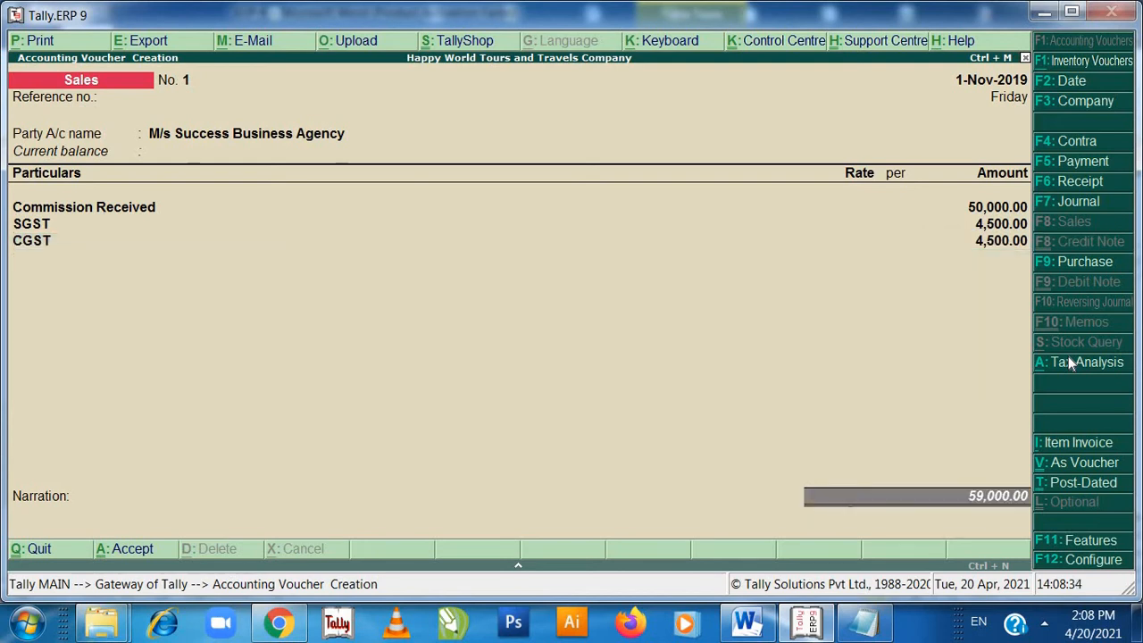
key("Return")
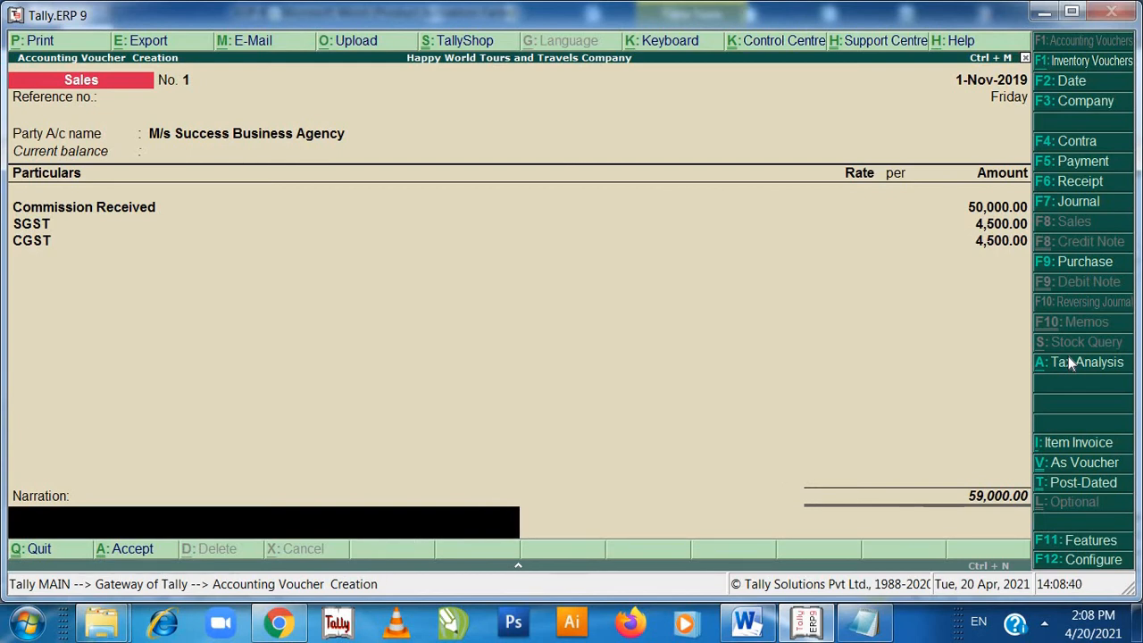
key("Return")
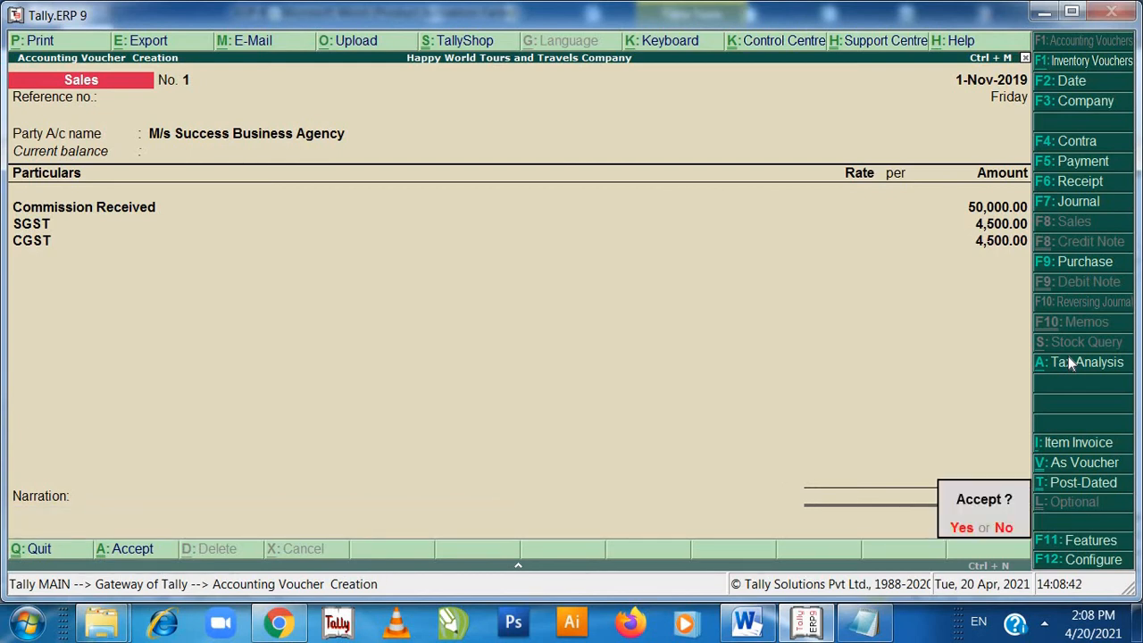
key("y")
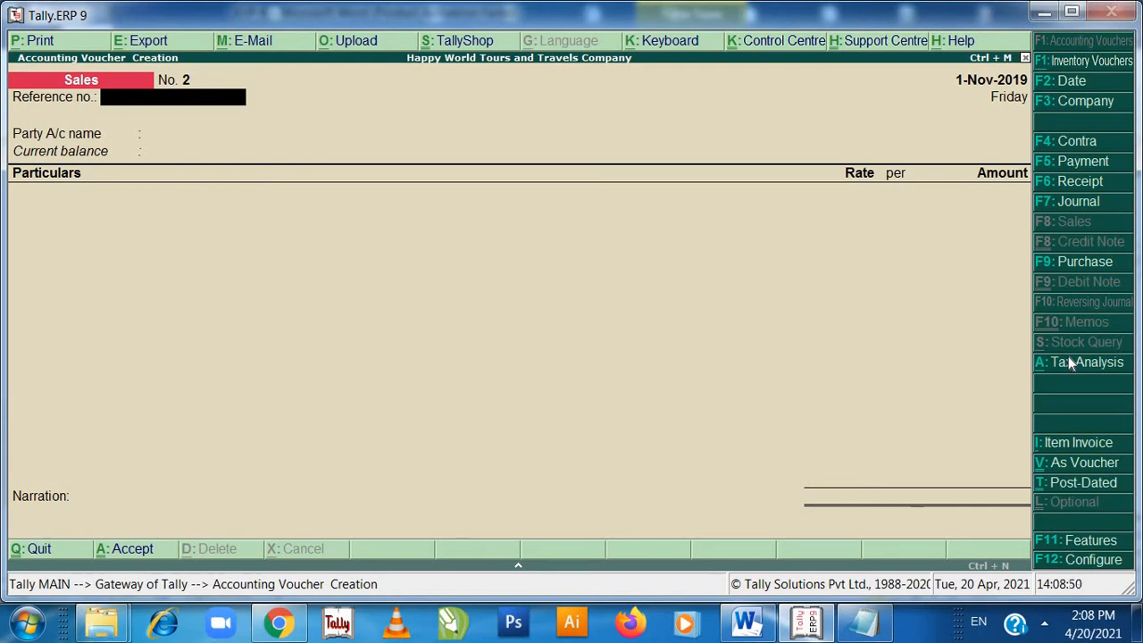
Open a receipt voucher and choose M/s Success Business Agency as the credited ledger
left_click(1085, 462)
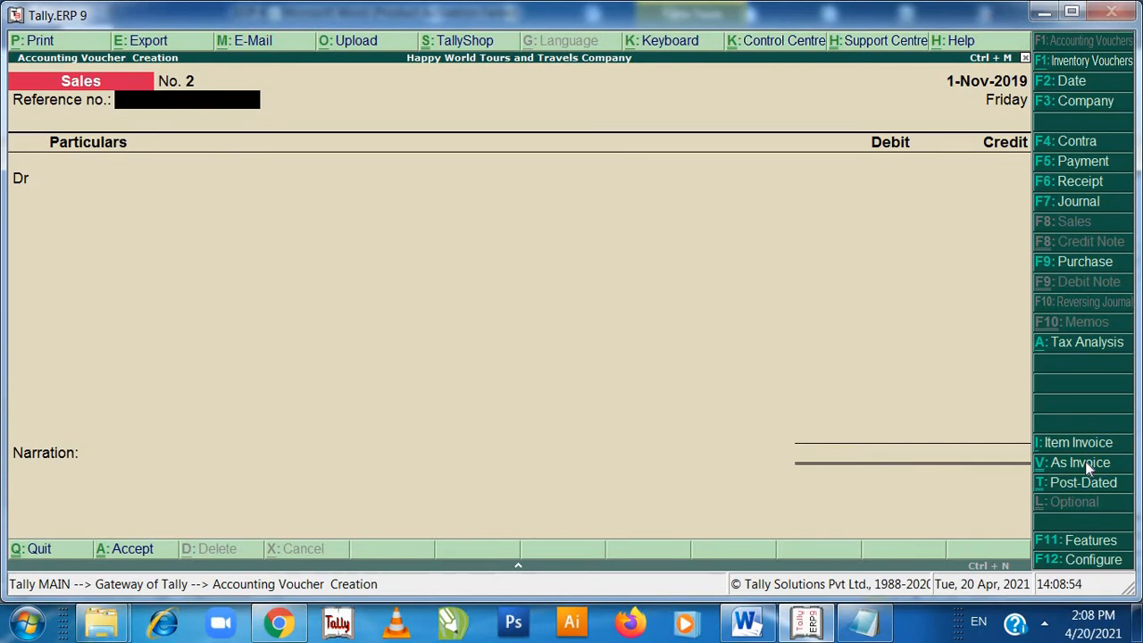
key("F6")
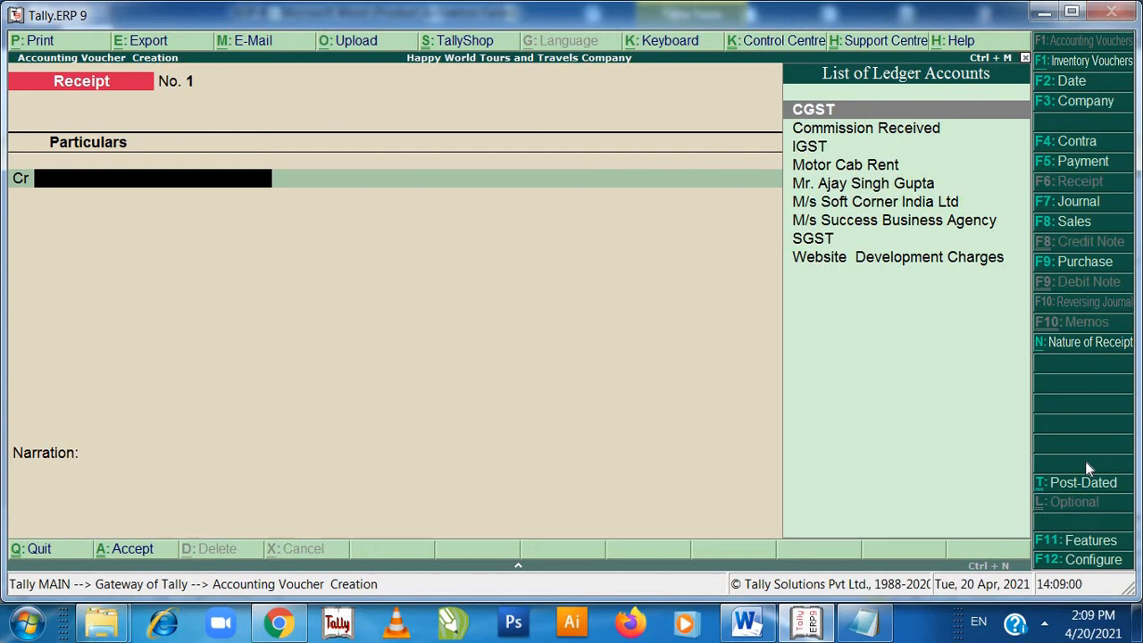
key("Down")
key("Down")
key("Down")
key("Down")
key("Down")
key("Down")
key("Return")
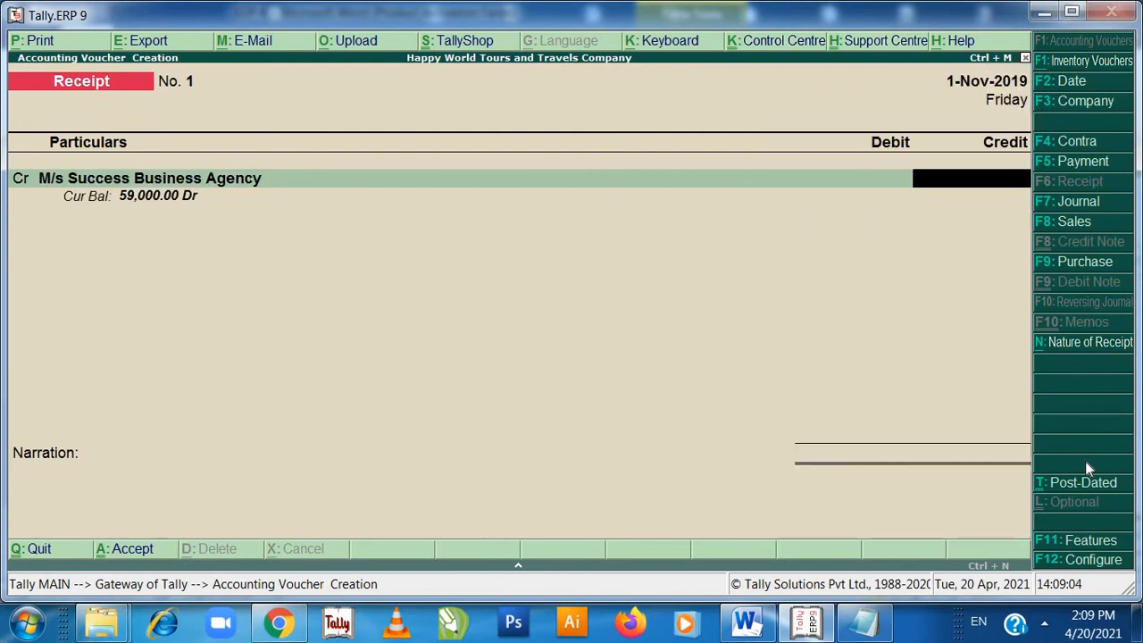
Credit M/s Success Business Agency with 59,000 and allocate the full amount On Account in the bill-wise details
type("59,000")
key("Return")
key("Down")
key("Down")
key("Return")
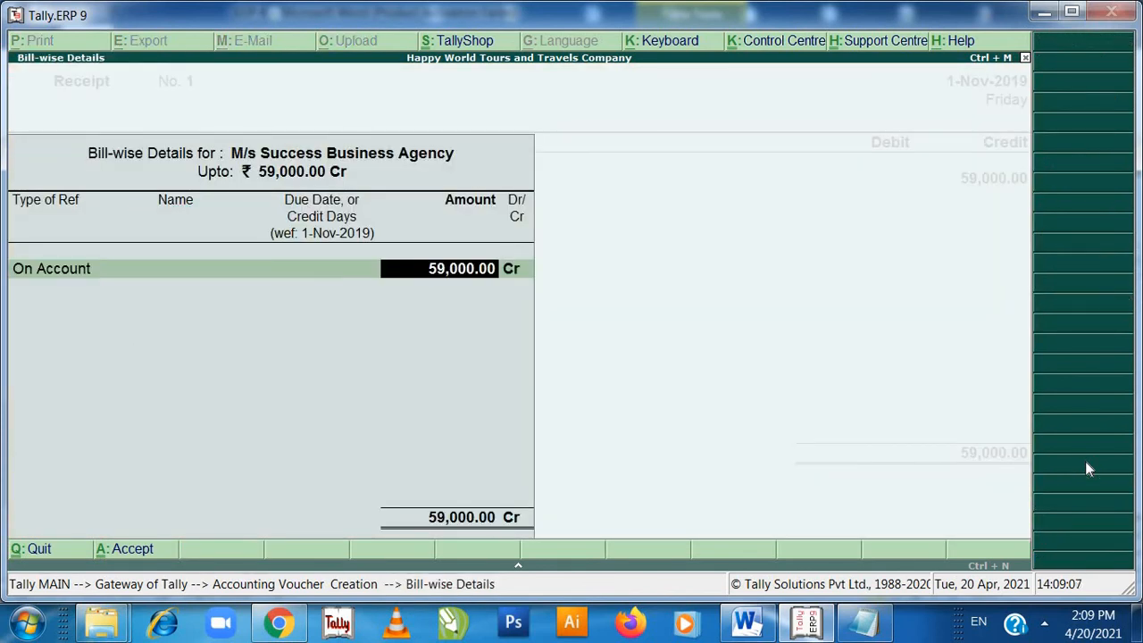
key("Return")
key("Return")
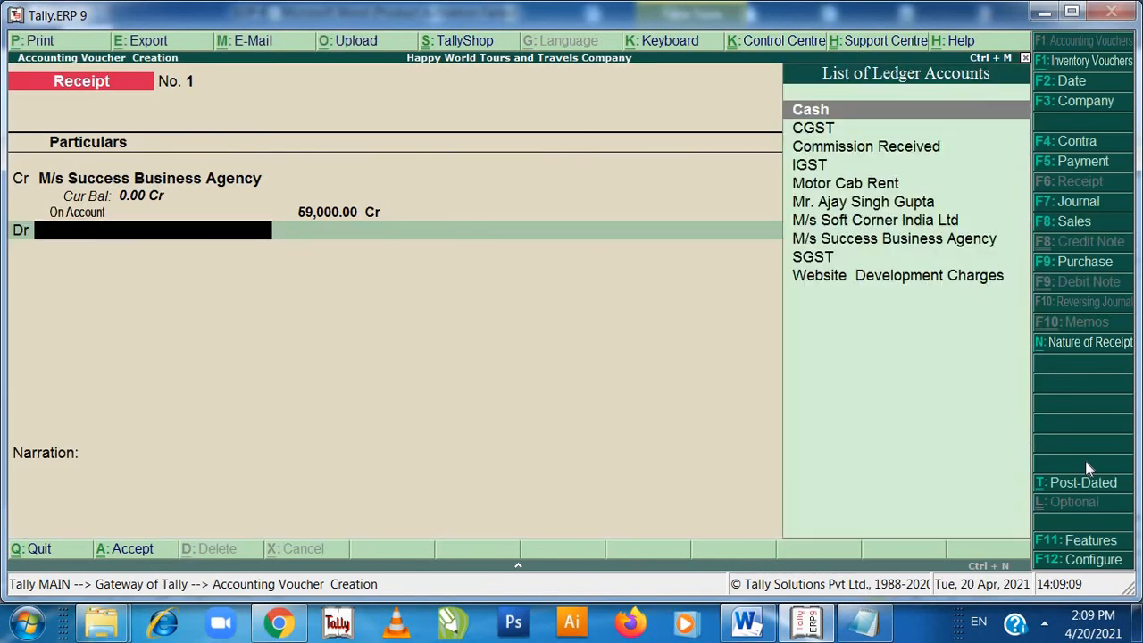
Debit Cash for the 59,000 receipt and save the voucher without a narration
key("Down")
key("Up")
key("Return")
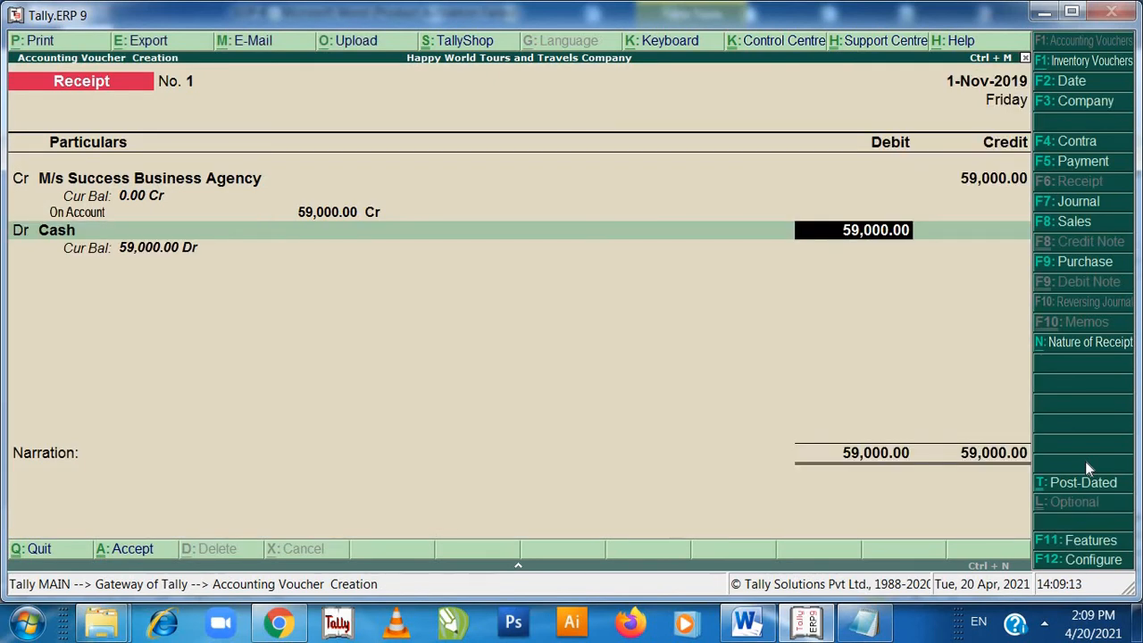
key("Return")
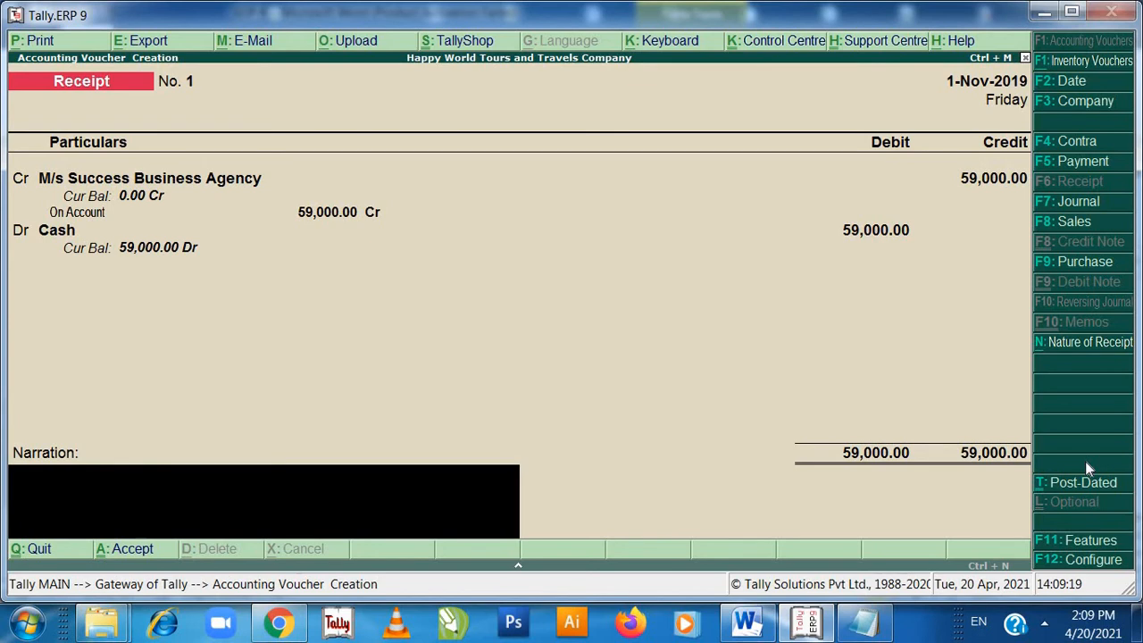
key("Return")
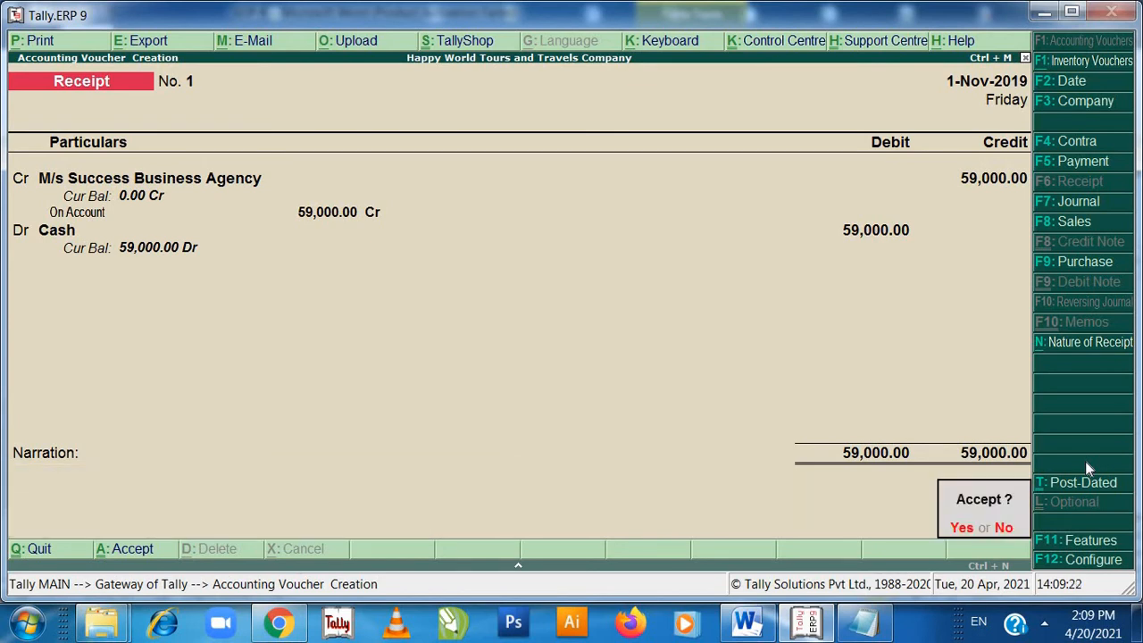
key("Return")
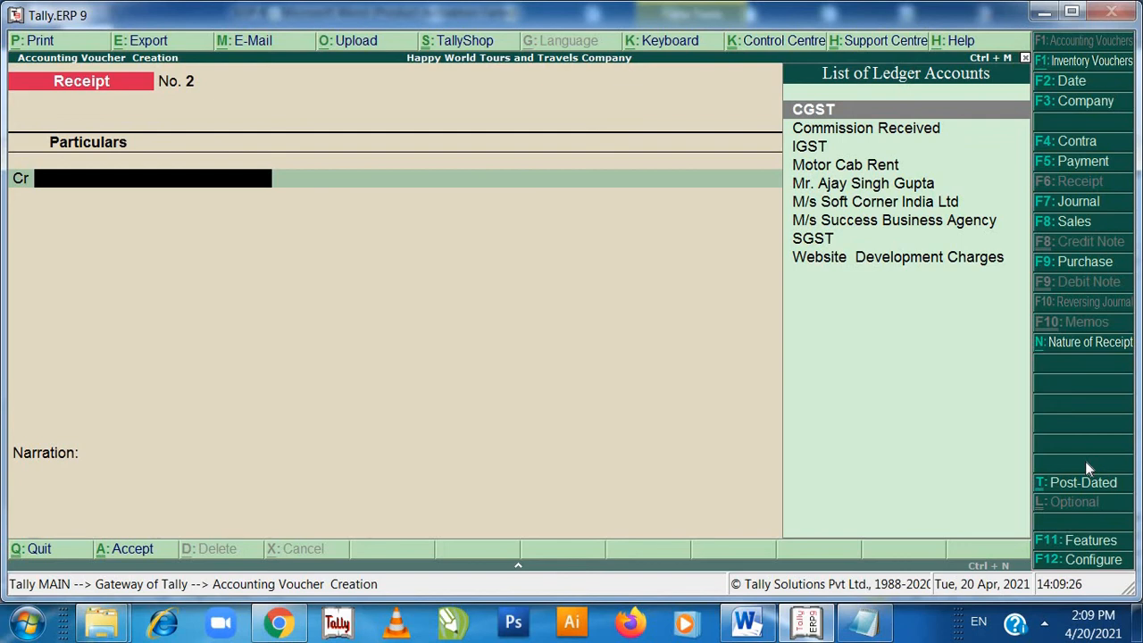
Set the voucher date to 2-11-2019 and start a new sales voucher without a reference number
key("F2")
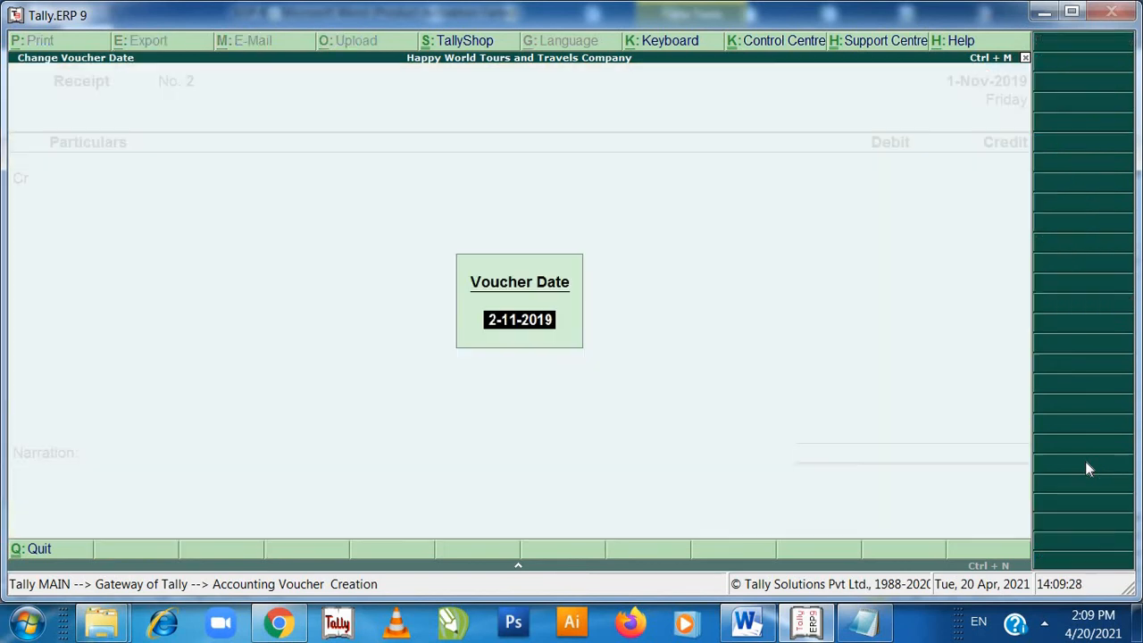
key("Return")
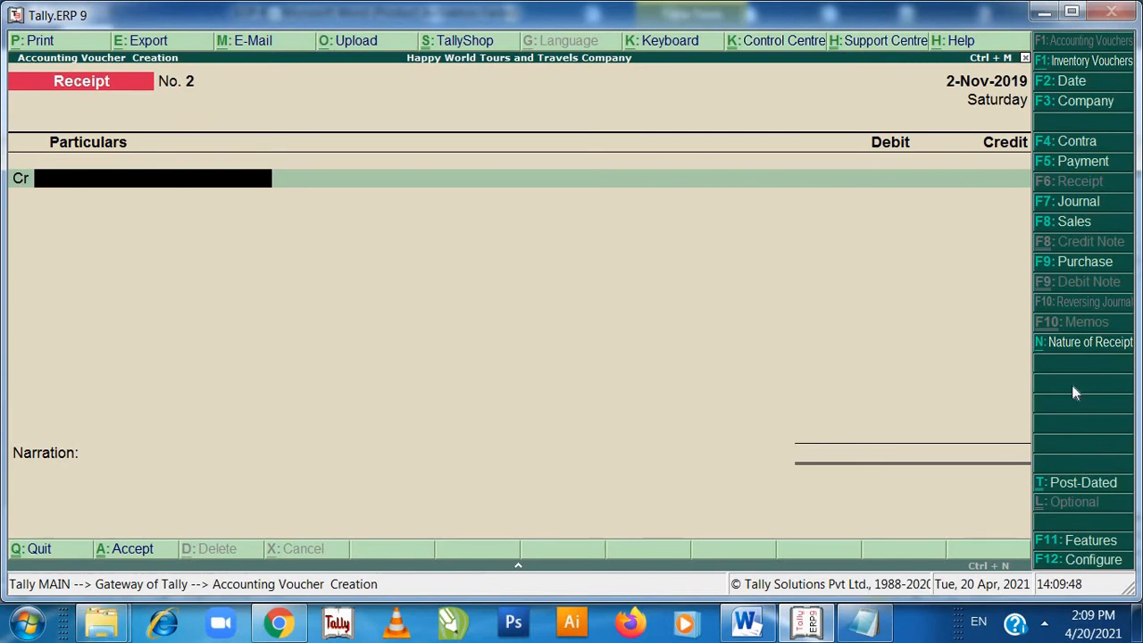
key("F9")
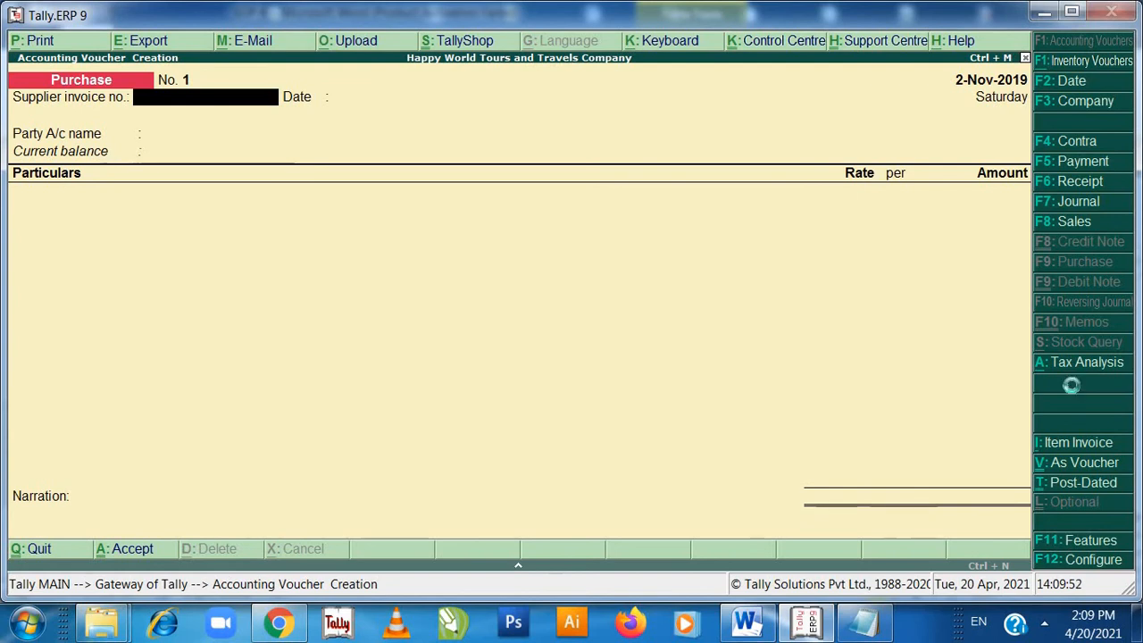
key("F8")
key("Return")
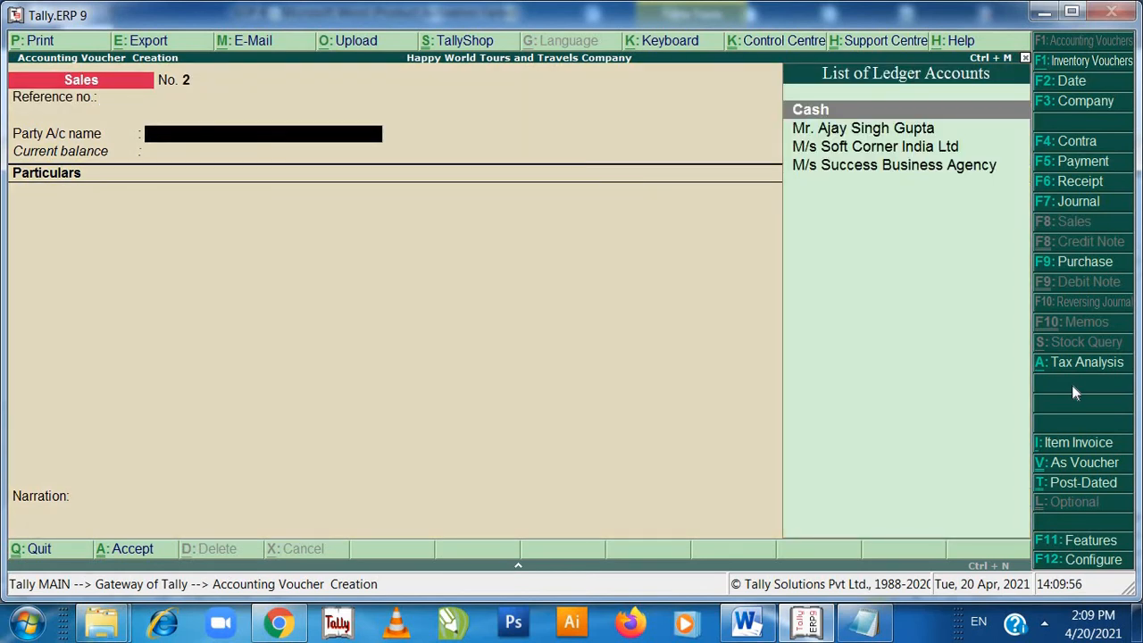
key("Down")
key("Down")
key("Down")
key("Return")
key("Return")
key("Return")
key("Return")
key("Return")
key("Return")
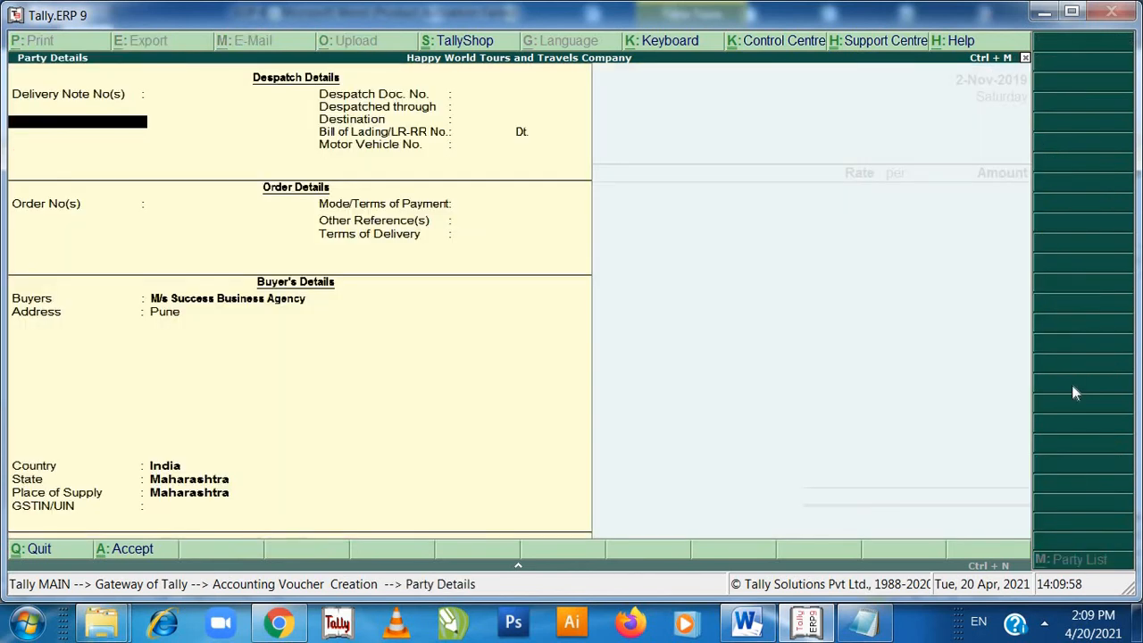
key("Return")
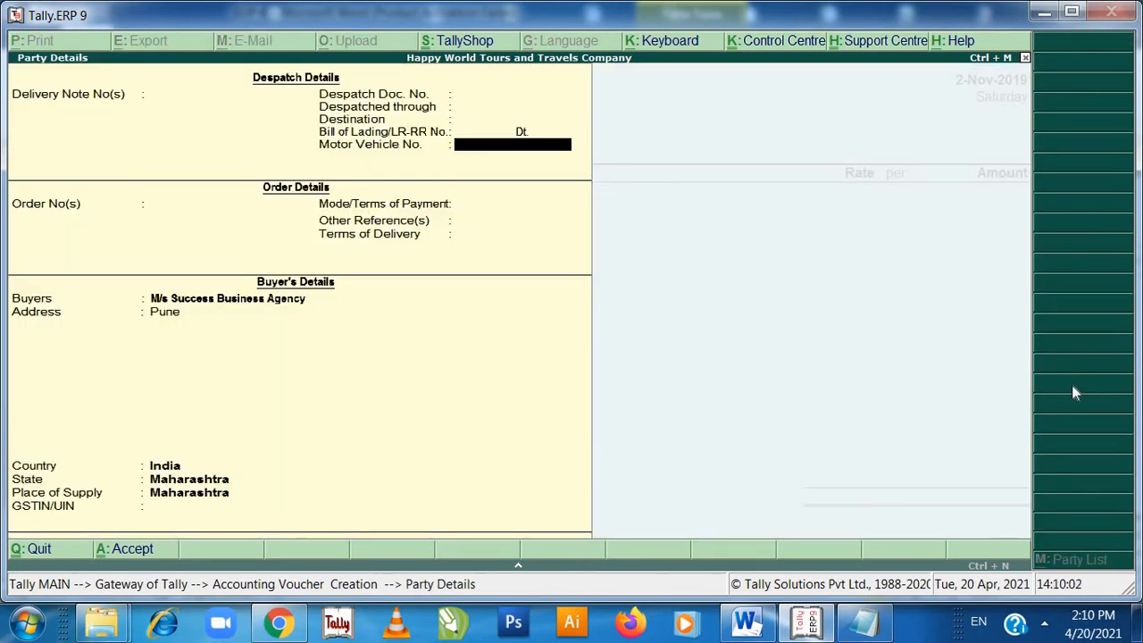
key("BackSpace")
key("BackSpace")
key("BackSpace")
key("BackSpace")
key("BackSpace")
key("BackSpace")
key("BackSpace")
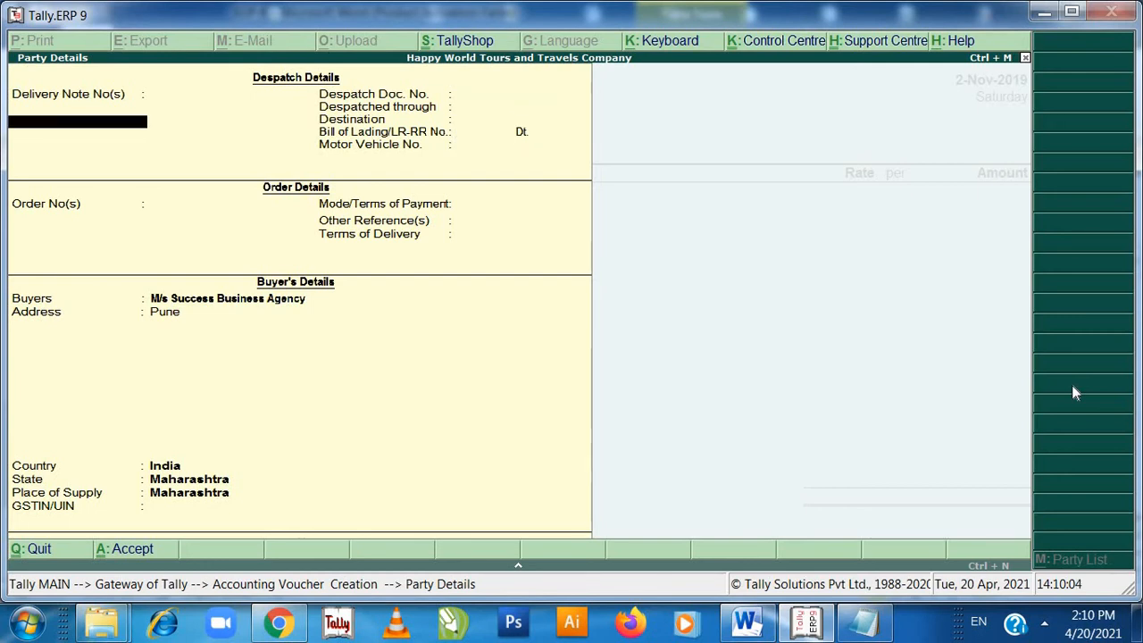
Choose the individual customer's ledger, the one titled Mr., as the sales voucher's party account
key("Up")
key("Up")
key("Return")
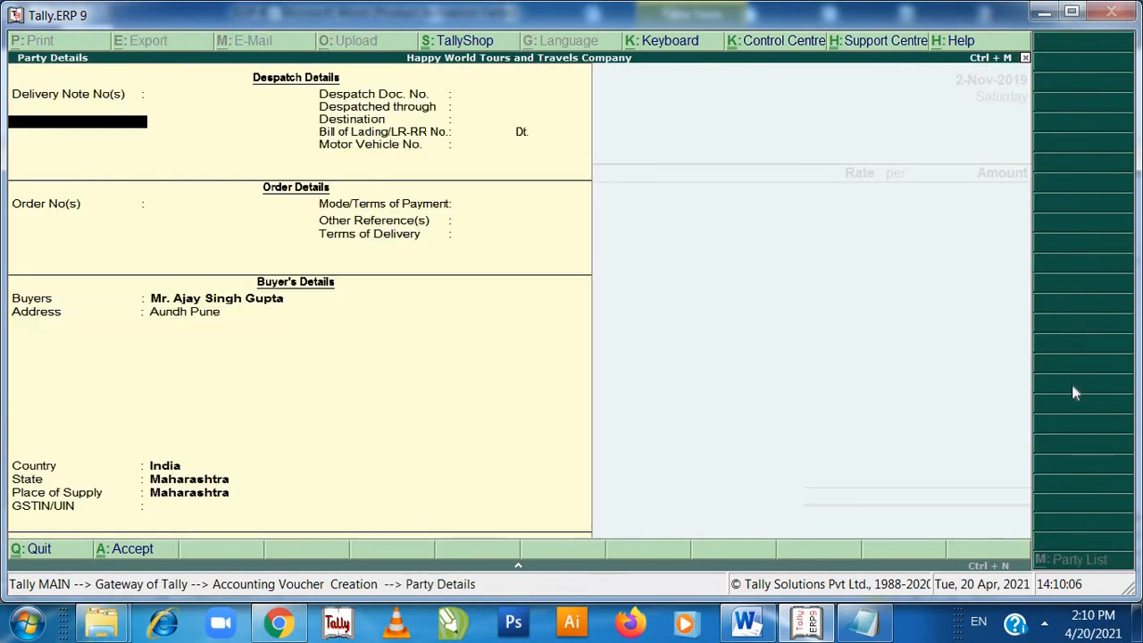
Leave the individual customer's despatch and order details blank and accept the buyer details with Maharashtra as state and place of supply
key("Return")
key("Return")
key("Return")
key("Return")
key("Return")
key("Return")
key("Return")
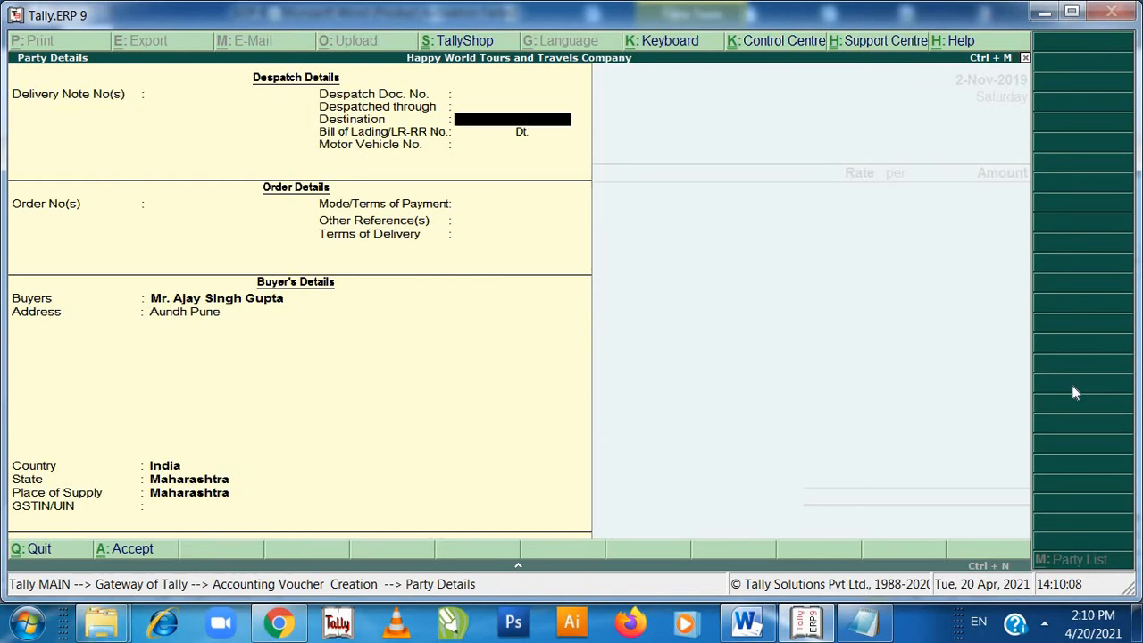
key("Return")
key("Return")
key("Return")
key("Return")
key("Return")
key("Return")
key("Return")
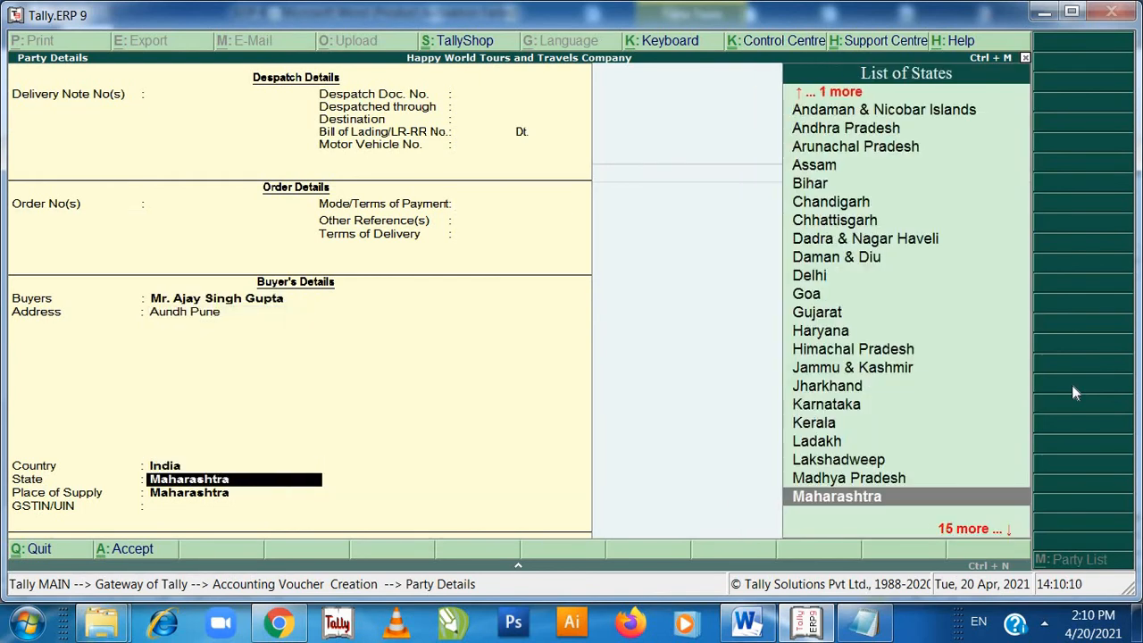
key("Return")
key("Return")
key("Return")
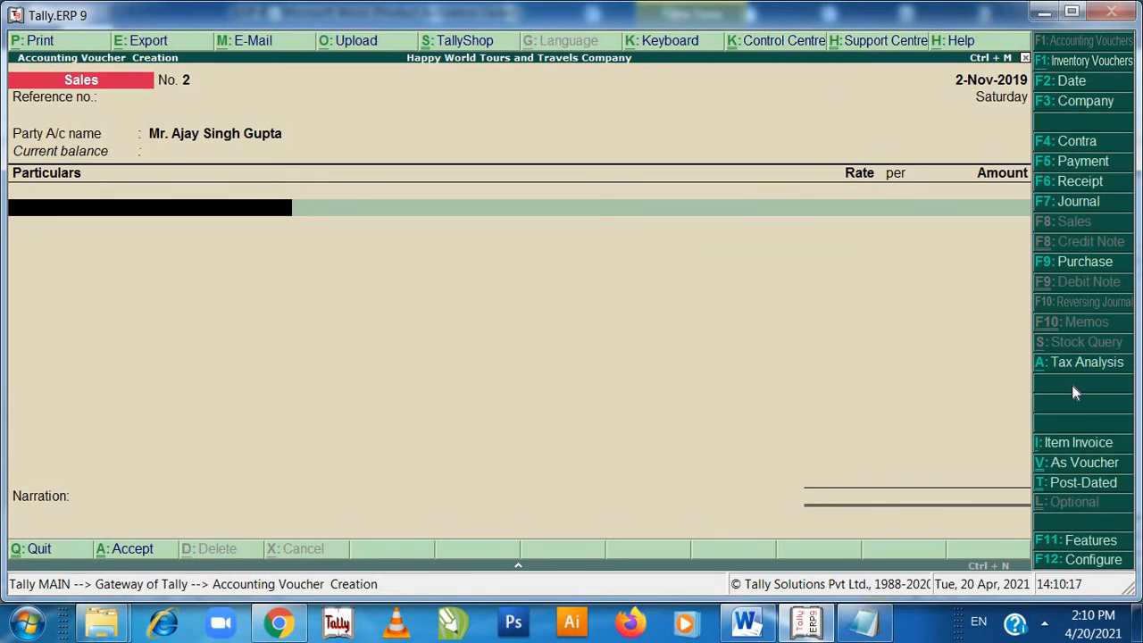
Add Motor Cab Rent to the sales voucher with an amount of 15000
type("MO")
key("Return")
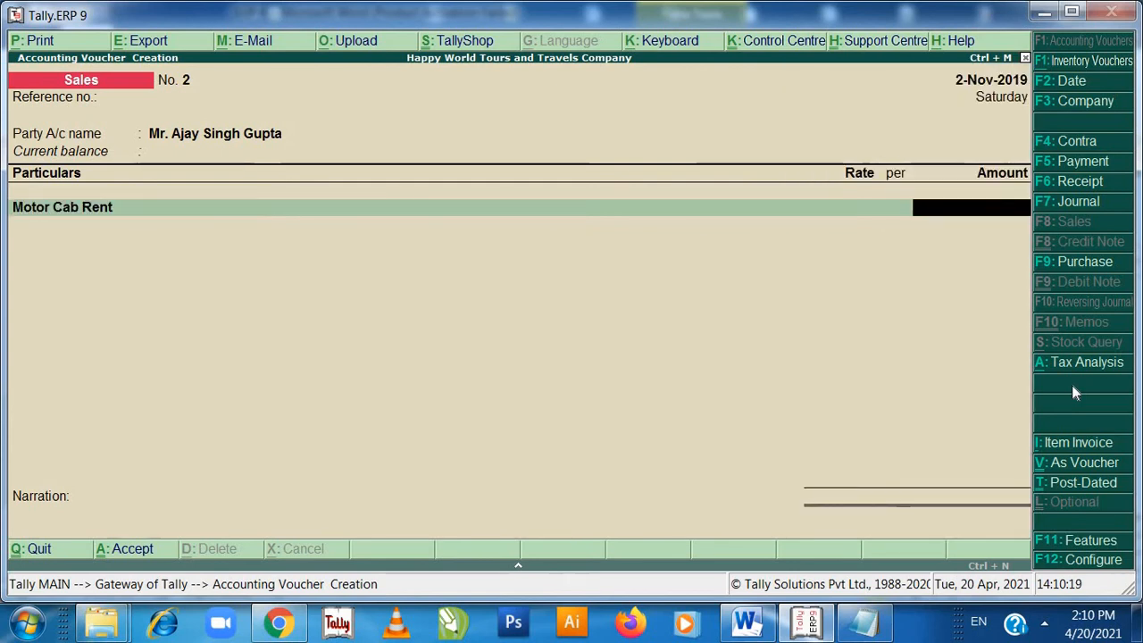
type("15000")
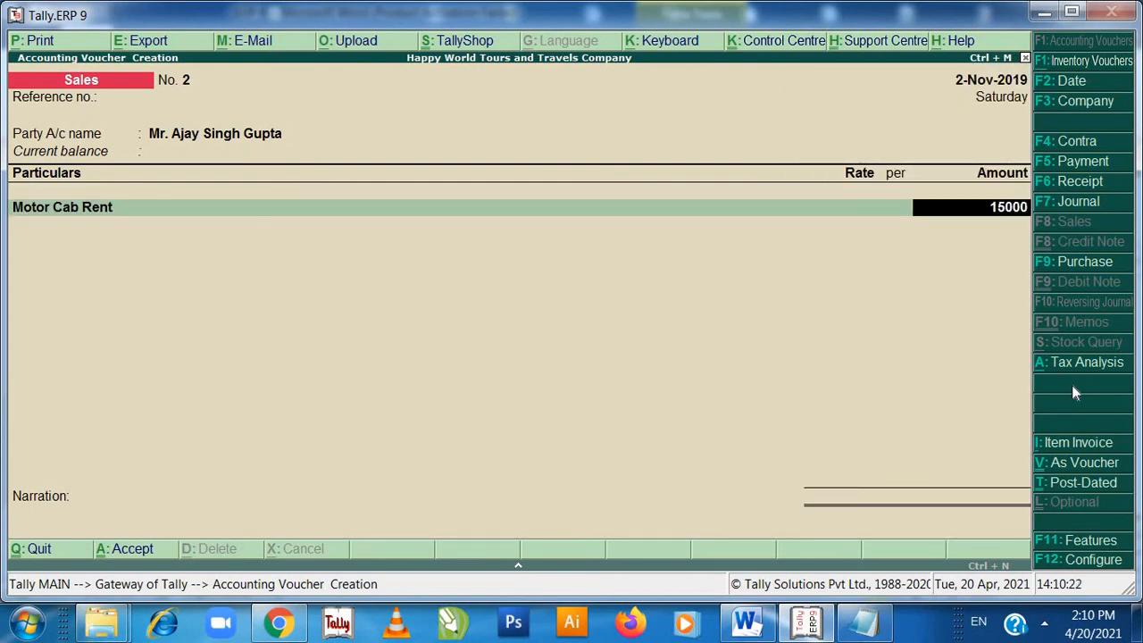
key("Return")
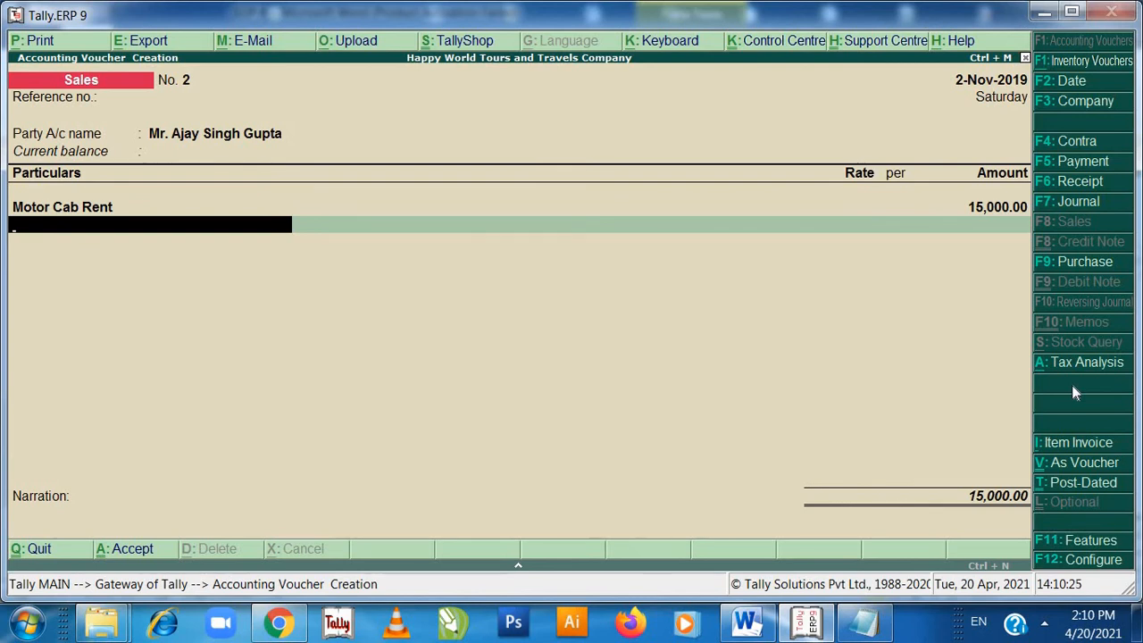
Add the SGST and CGST lines at 375.00 each and save the sales voucher without a narration
type("s")
key("Return")
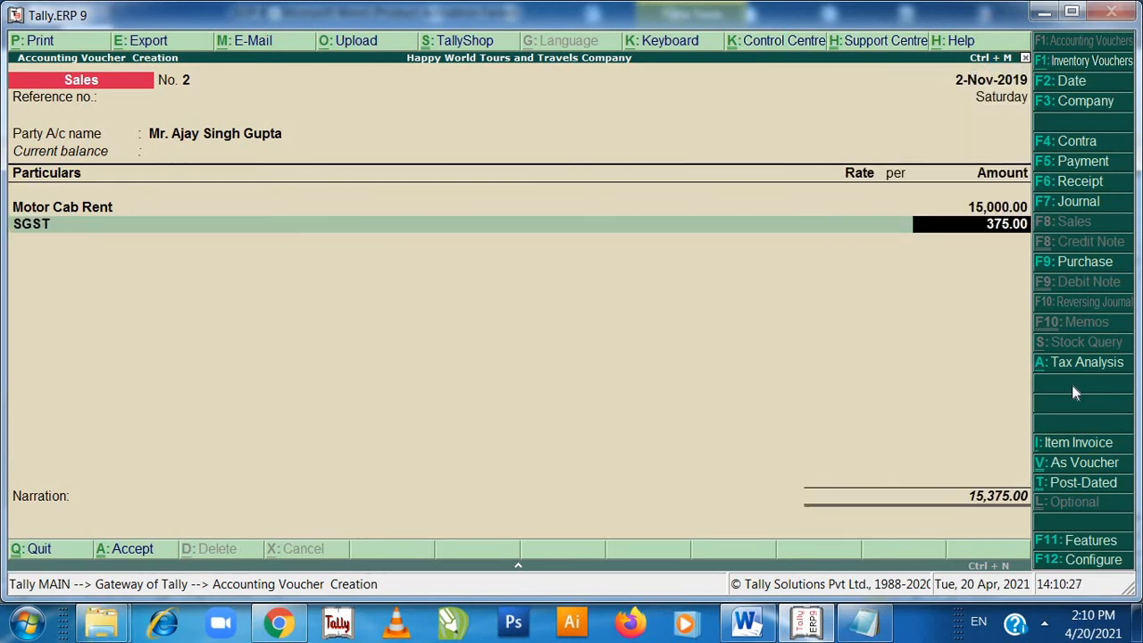
key("Return")
type("c")
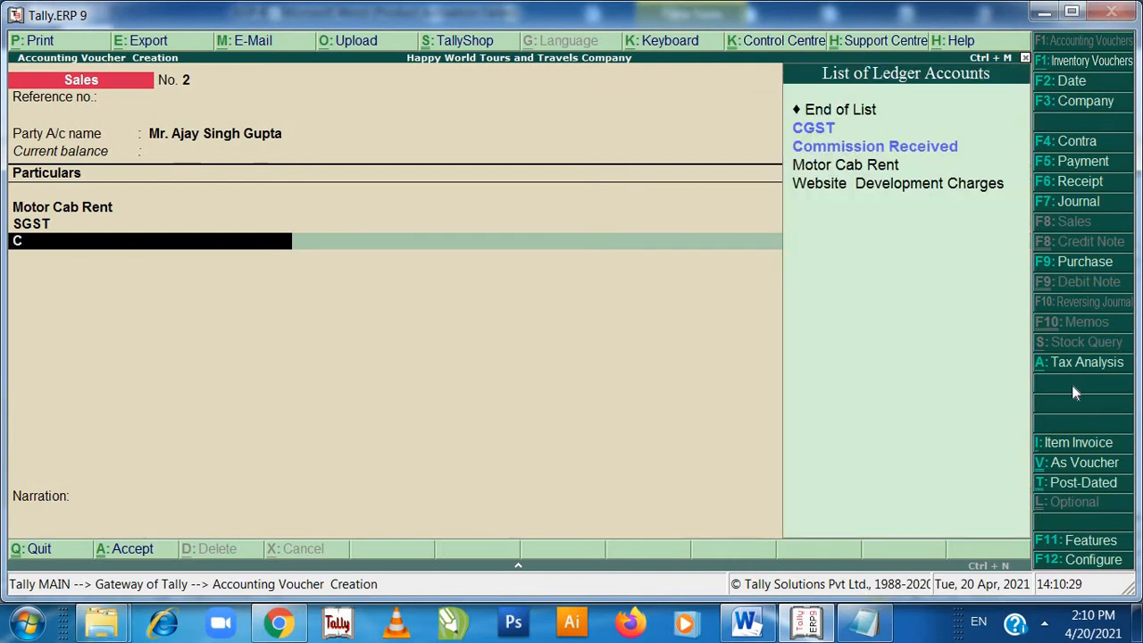
key("Return")
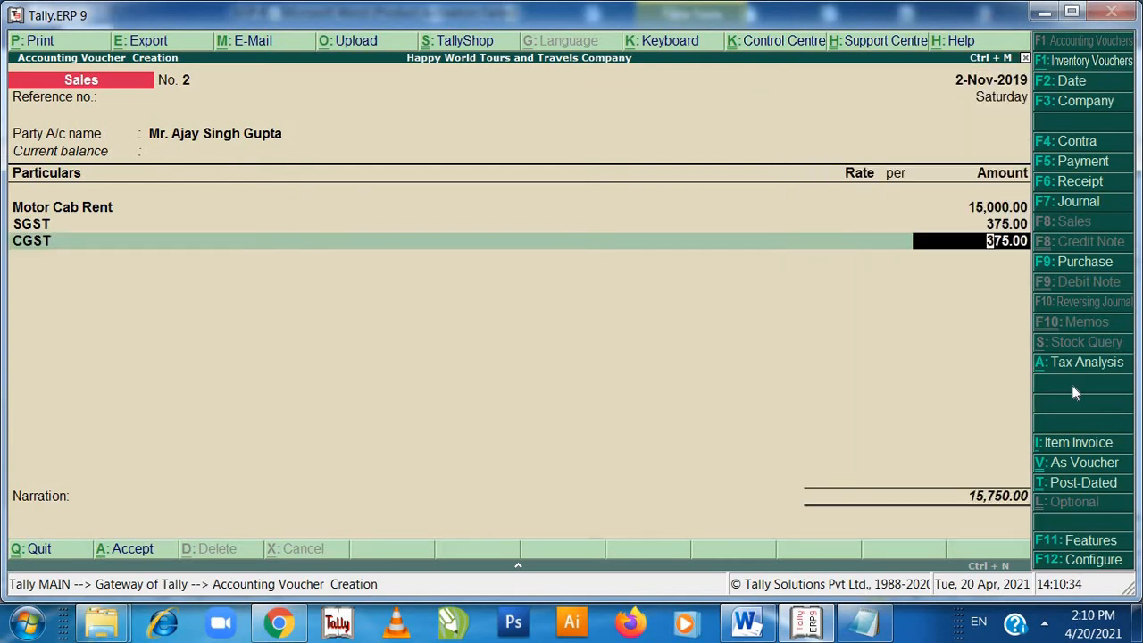
key("Return")
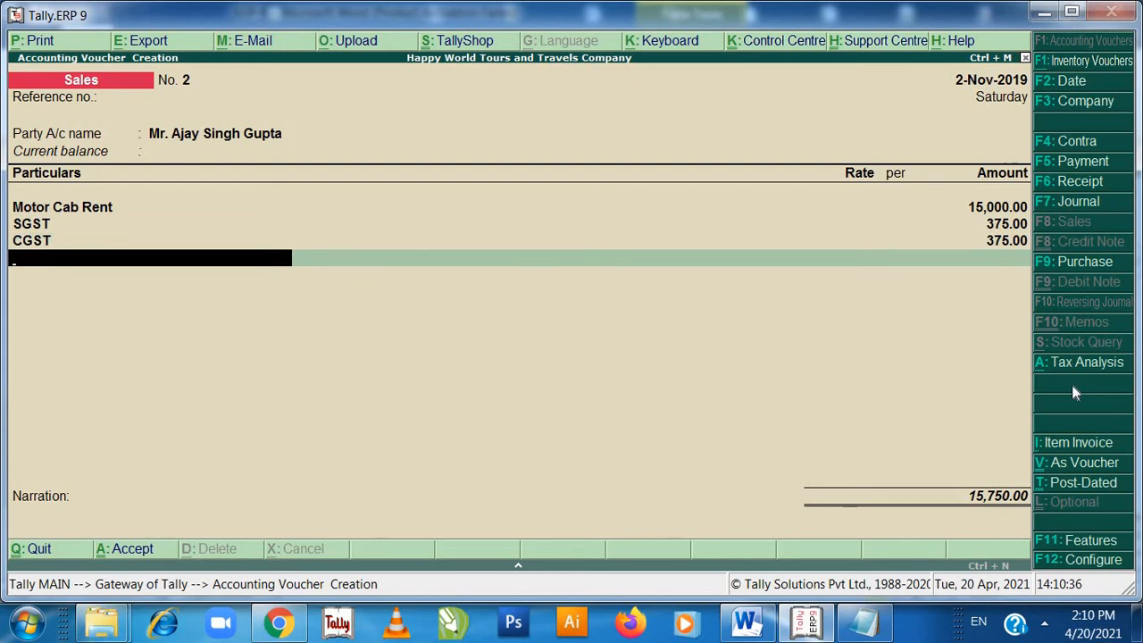
key("Return")
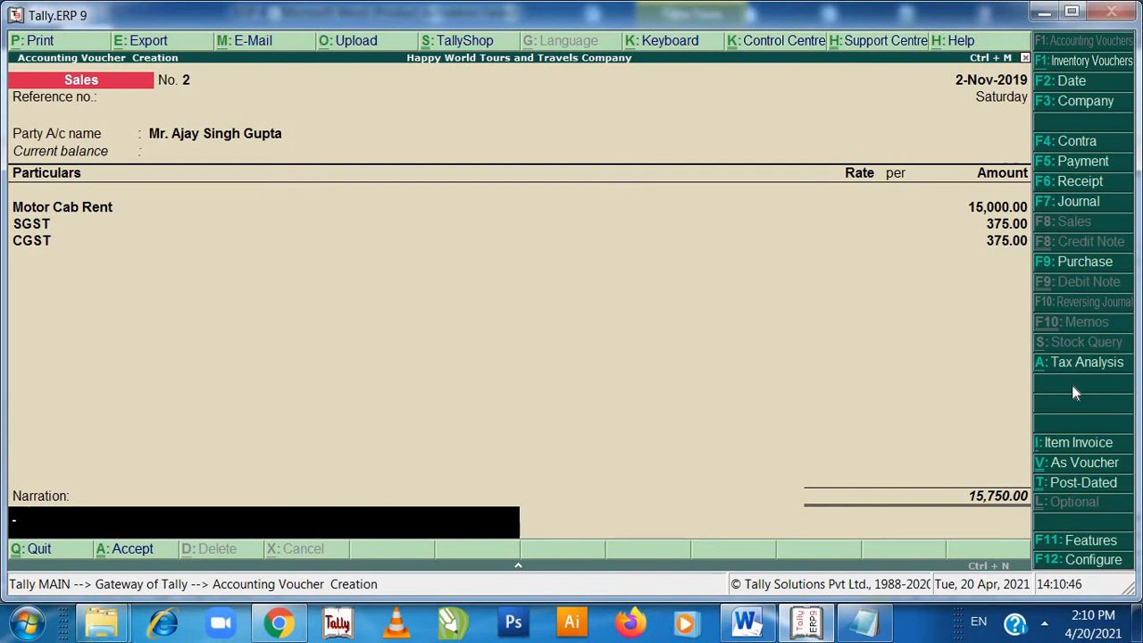
key("Return")
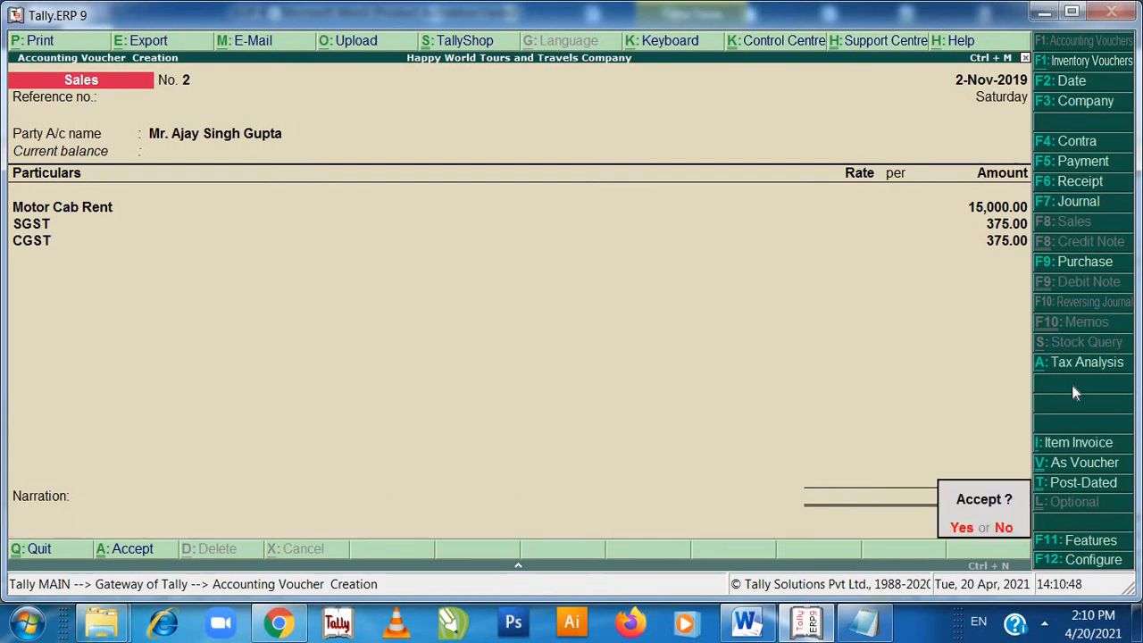
key("Return")
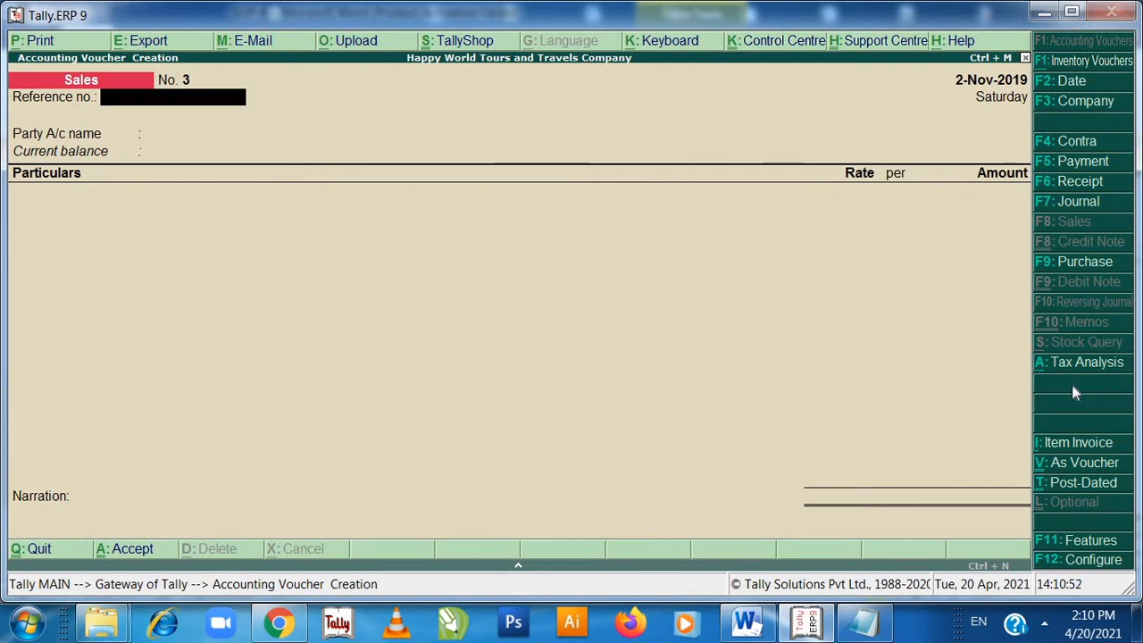
Start a receipt voucher and credit the individual customer's ledger, the one titled Mr
key("F6")
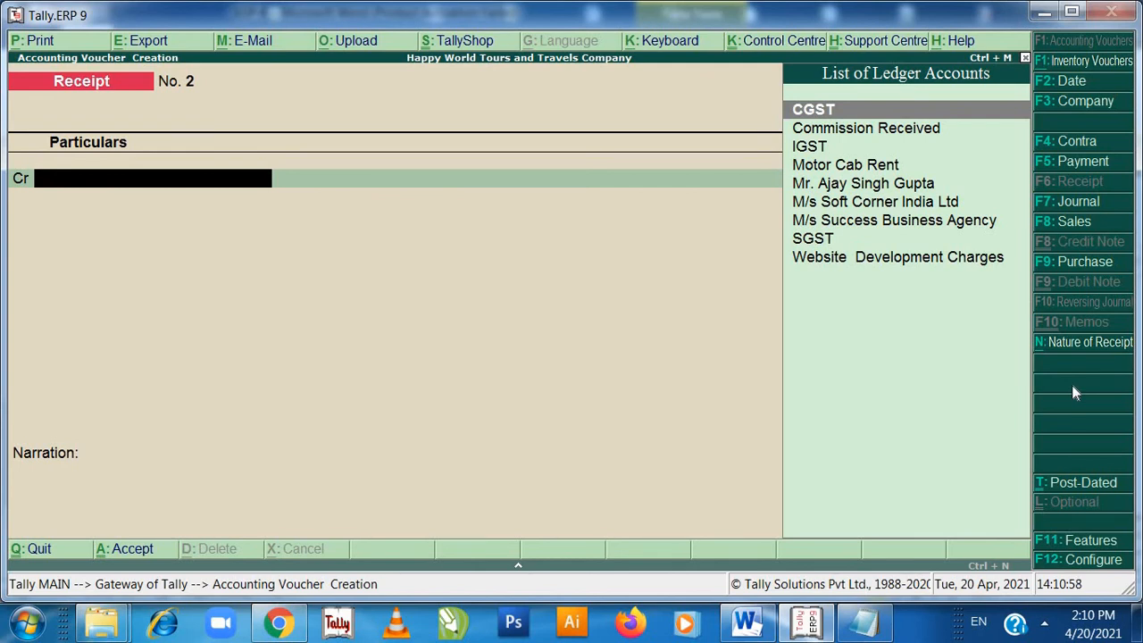
key("Down")
key("Down")
key("Down")
key("Down")
key("Down")
key("Down")
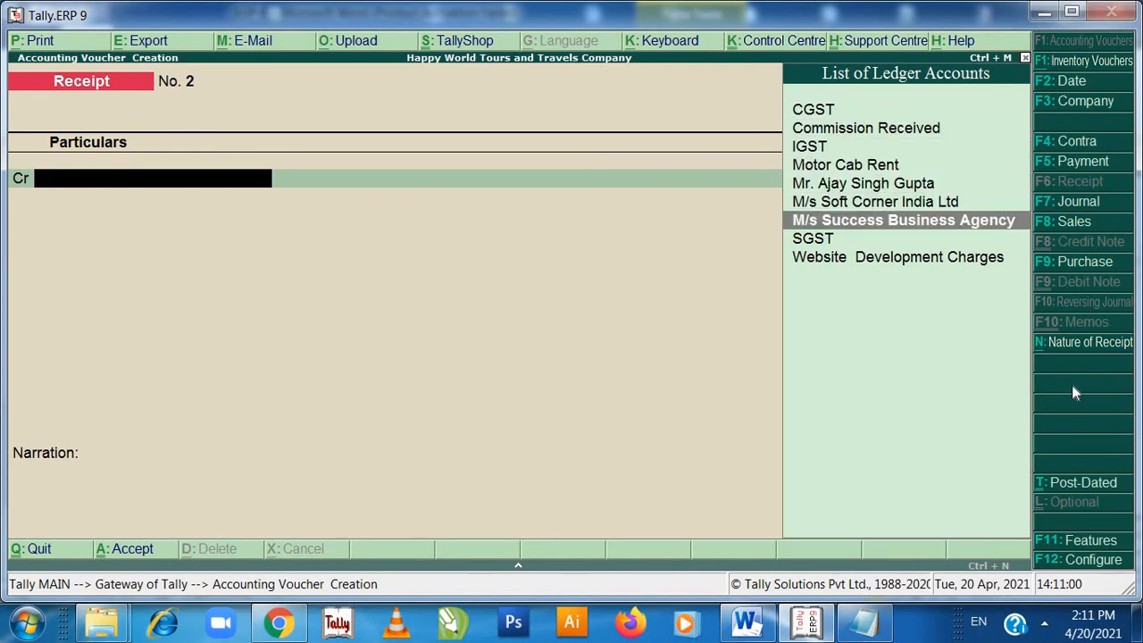
key("Up")
key("Up")
key("Return")
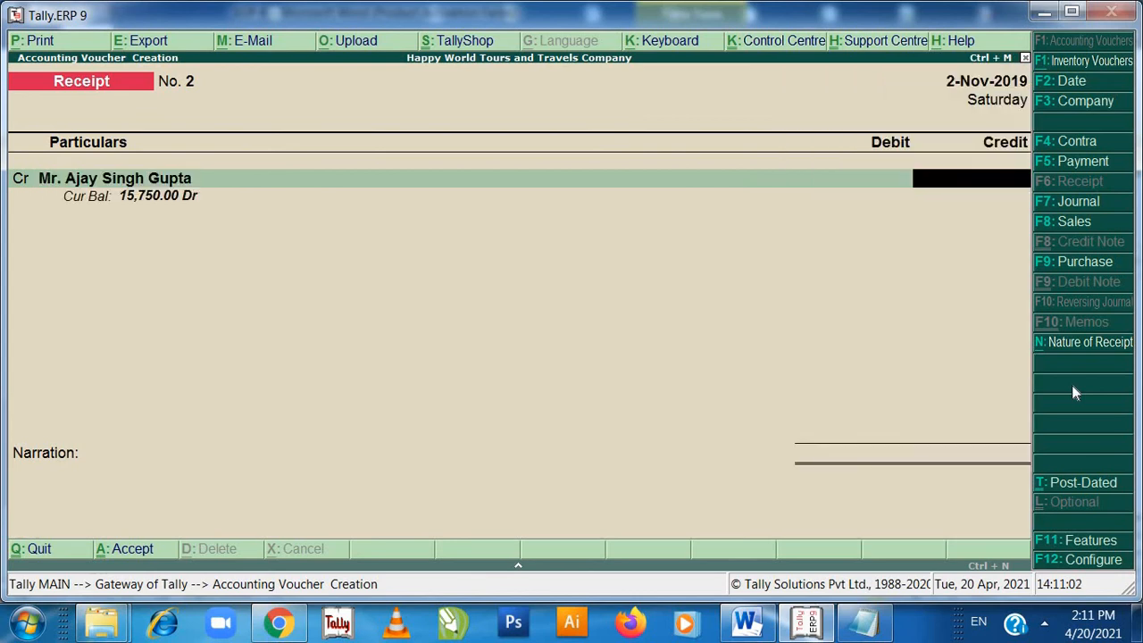
Set the credit amount to 15,750 and allocate it all as On Account in the bill-wise details
type("15,750")
key("Return")
key("Down")
key("Down")
key("Return")
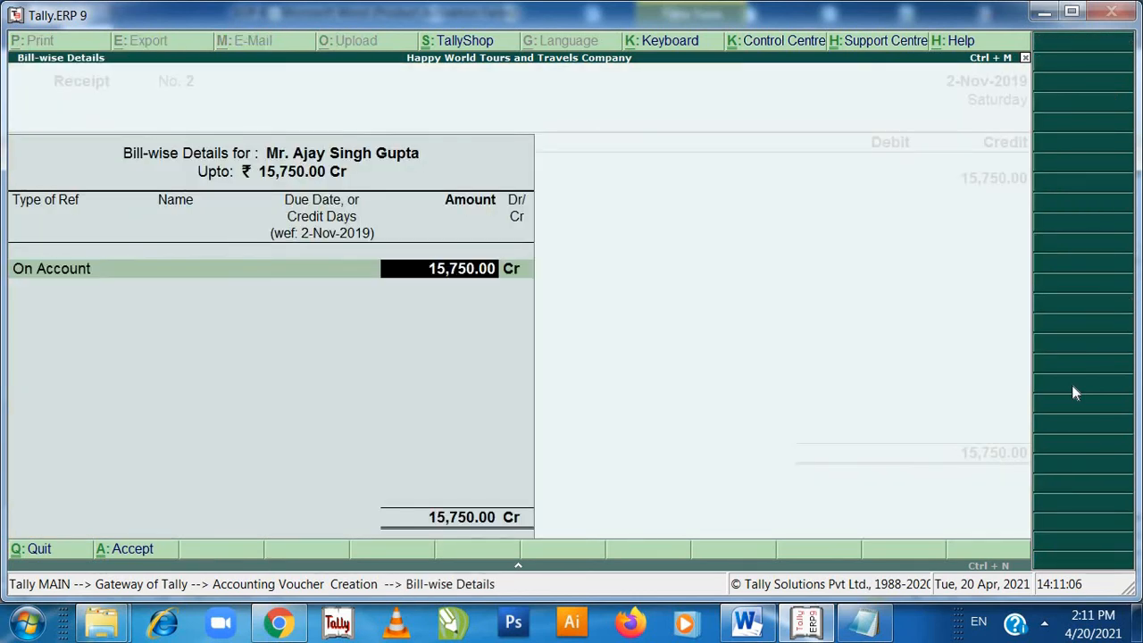
key("Return")
key("Return")
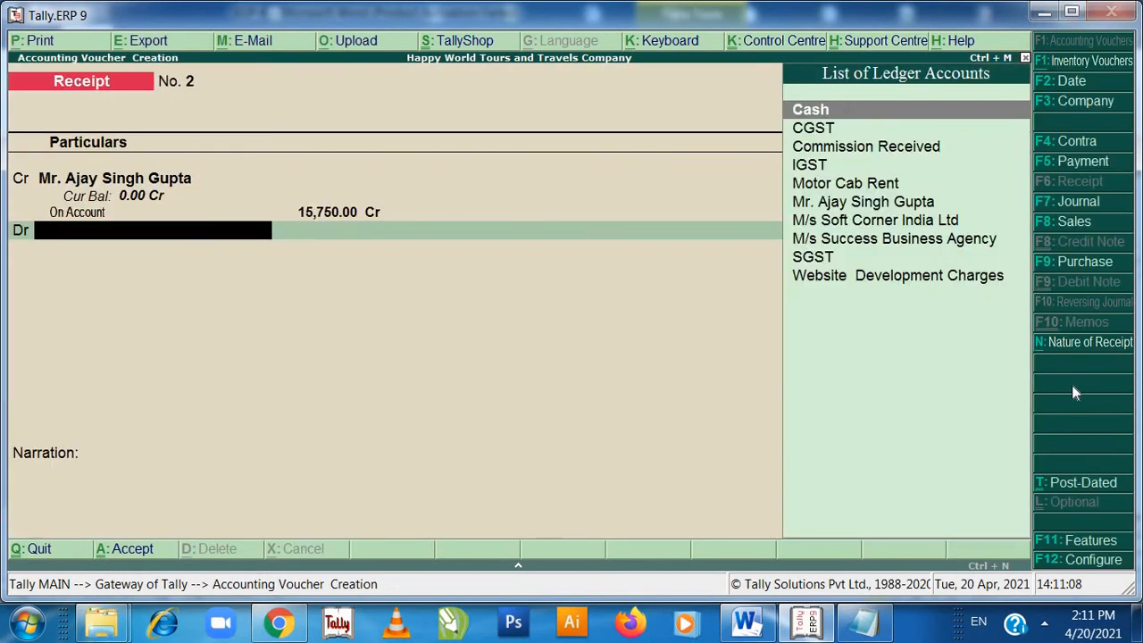
Debit Cash for the 15,750 receipt and save the voucher without a narration
key("Return")
key("Return")
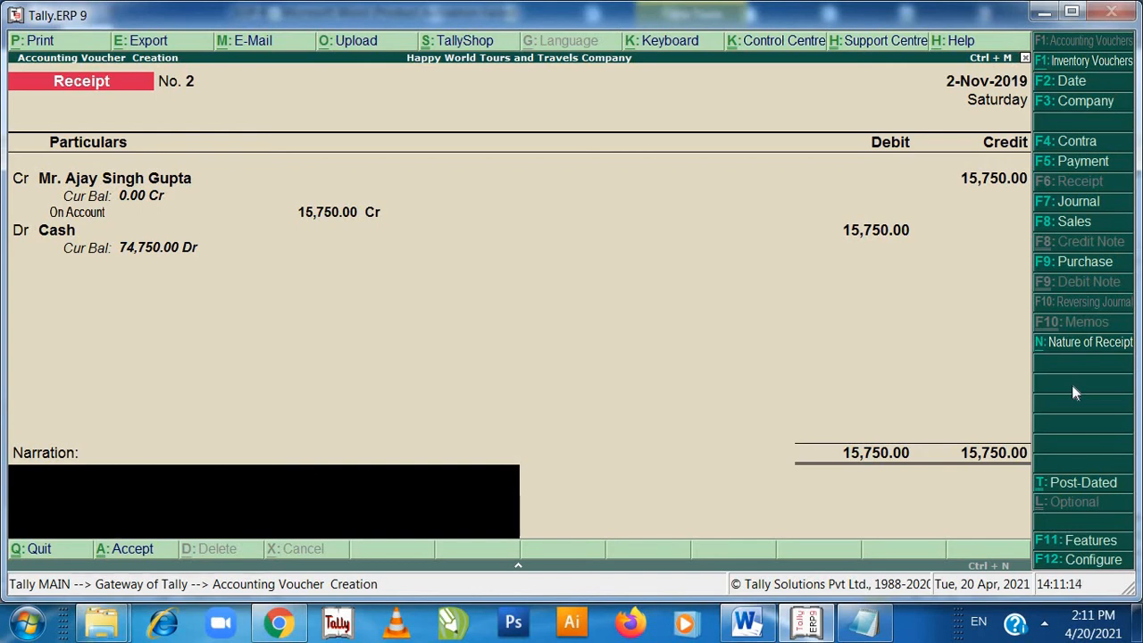
key("Return")
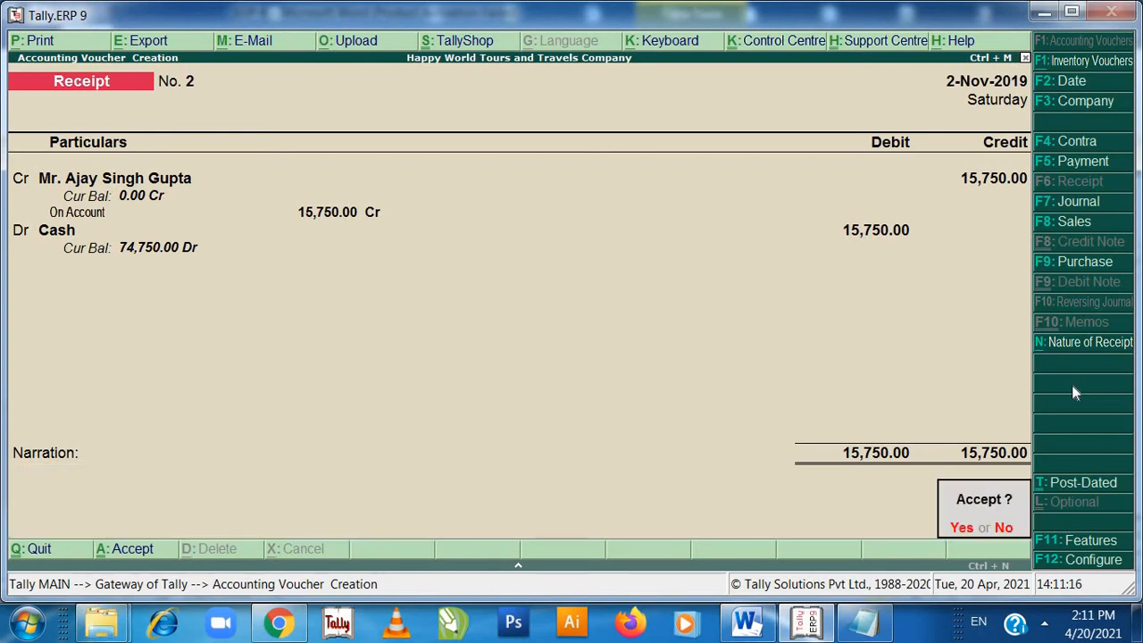
key("Return")
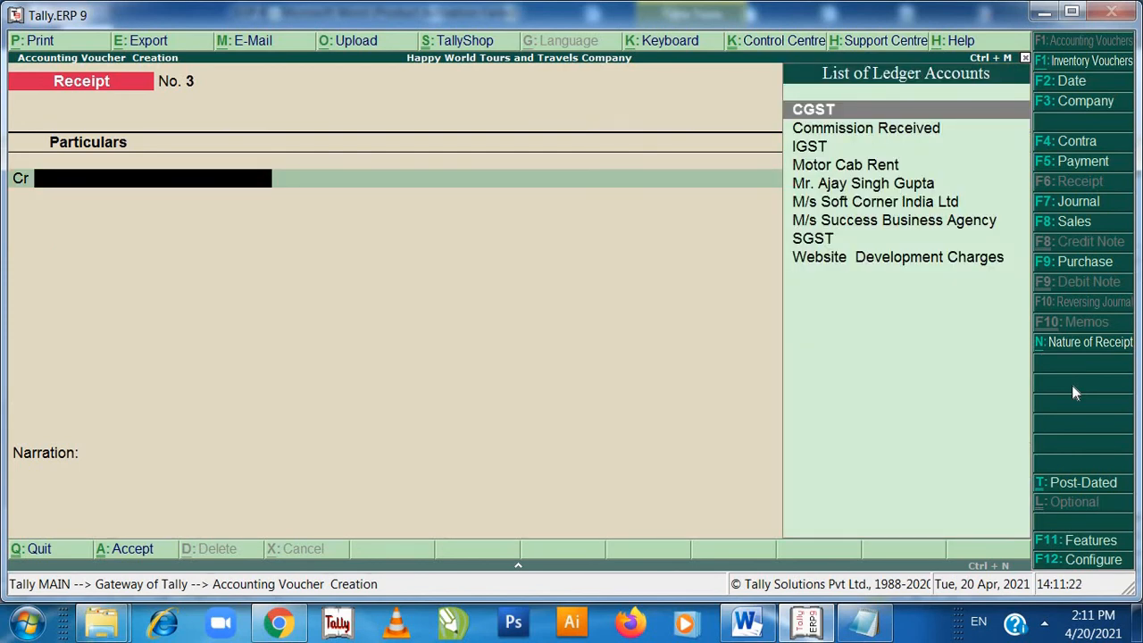
Leave voucher entry and open the company's Day Book report
key("Escape")
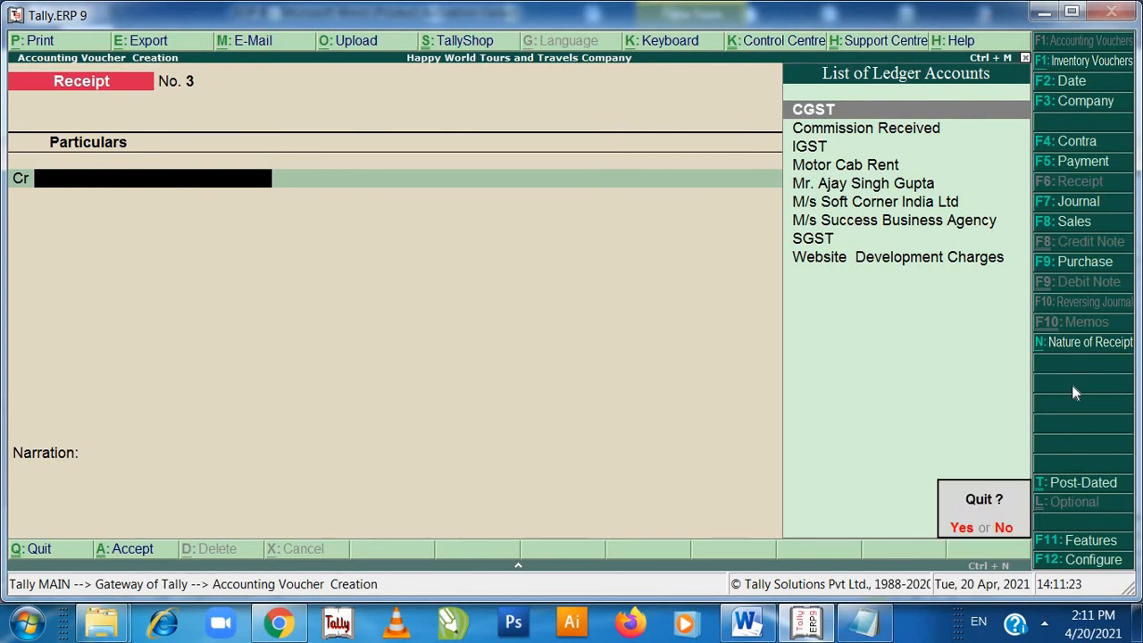
key("y")
key("Up")
key("Down")
key("Up")
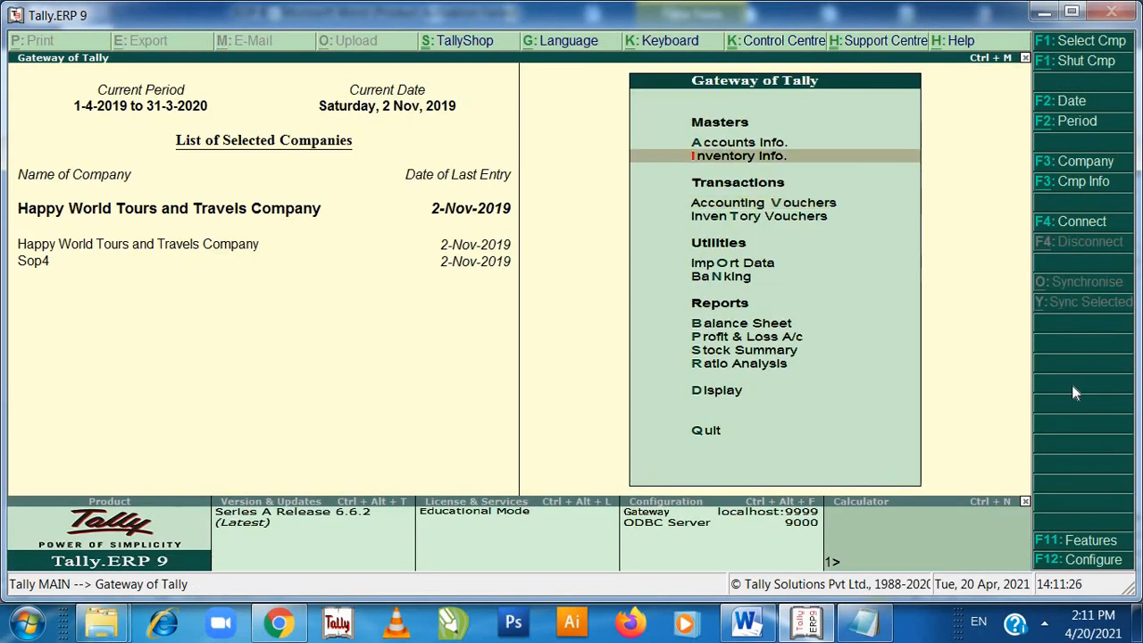
key("Down")
key("Down")
key("Up")
key("Up")
key("Down")
key("Down")
key("Down")
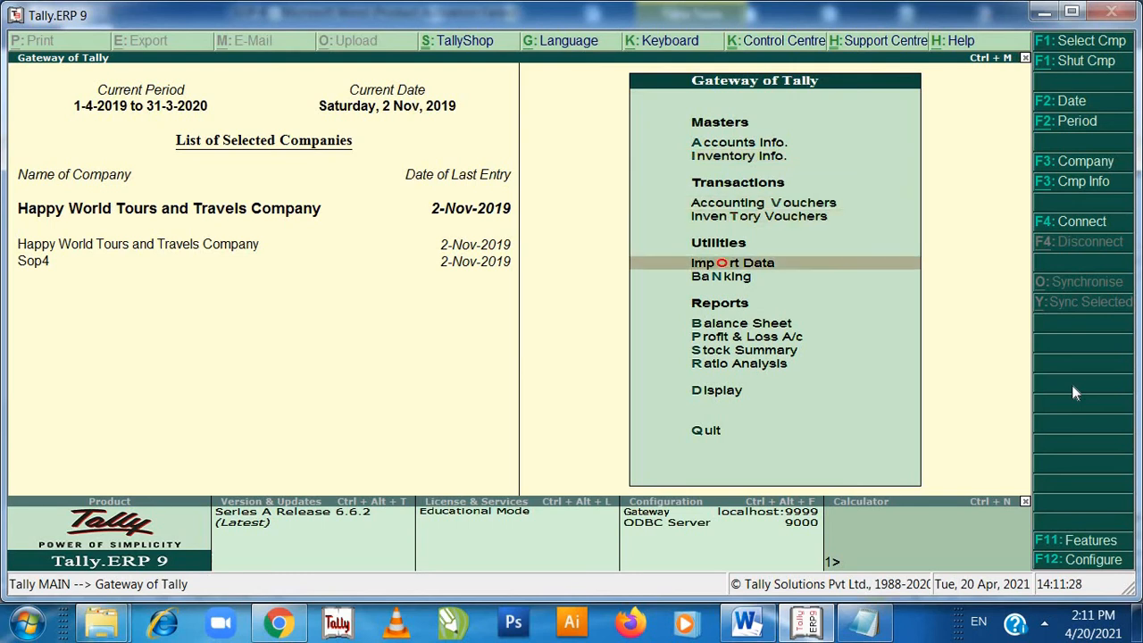
key("Down")
key("Down")
key("Down")
key("Down")
key("Down")
key("Down")
key("Down")
key("Up")
key("Return")
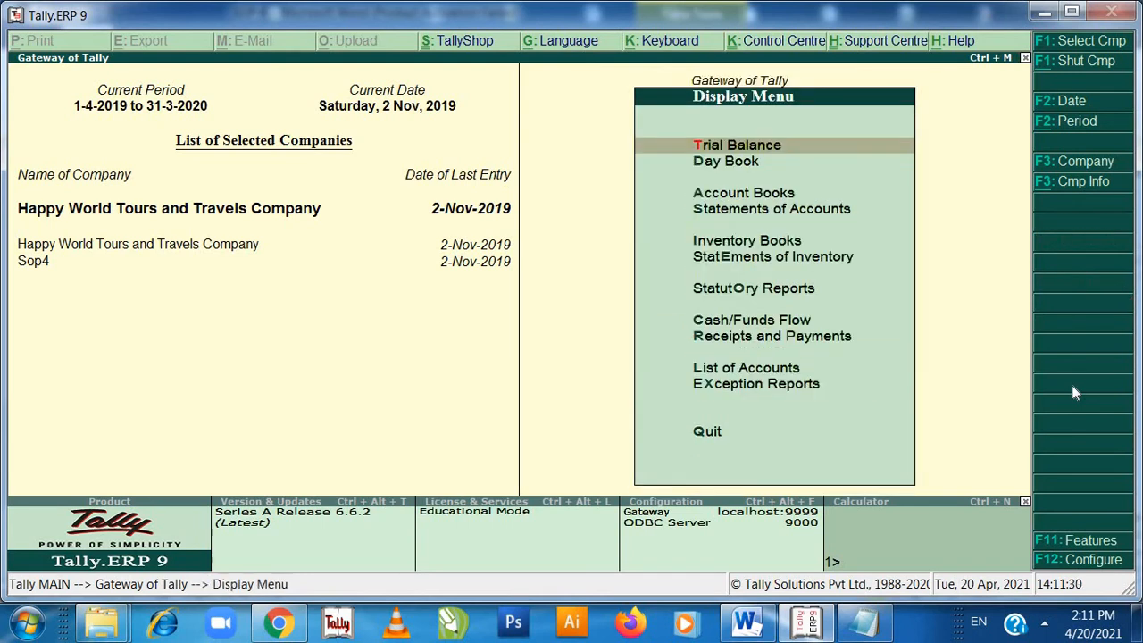
key("Up")
key("Down")
key("Down")
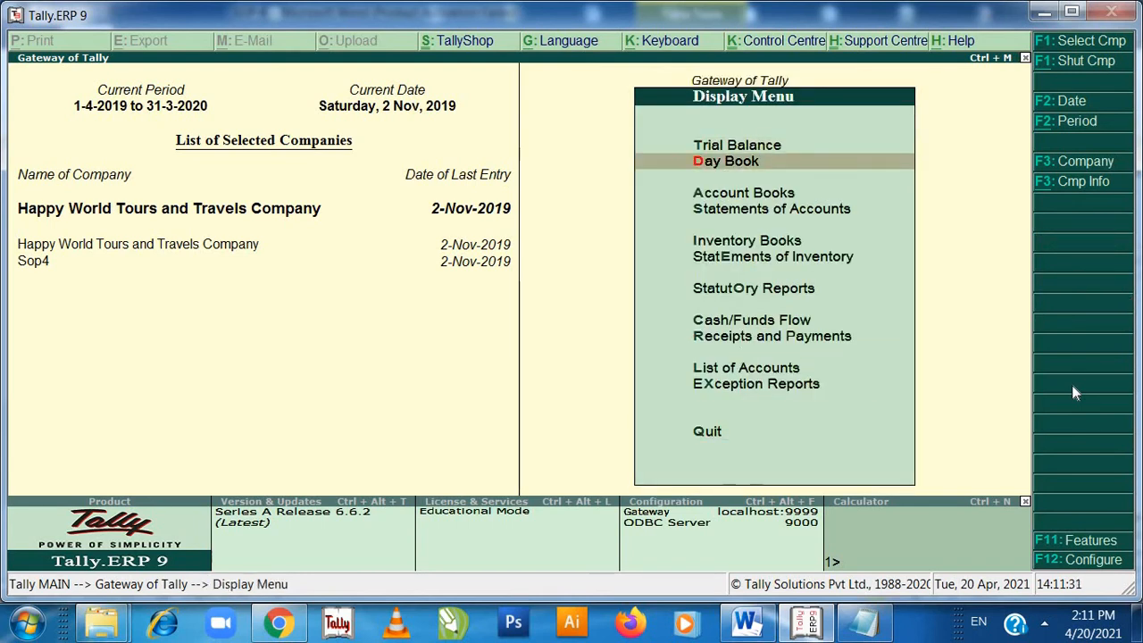
key("Return")
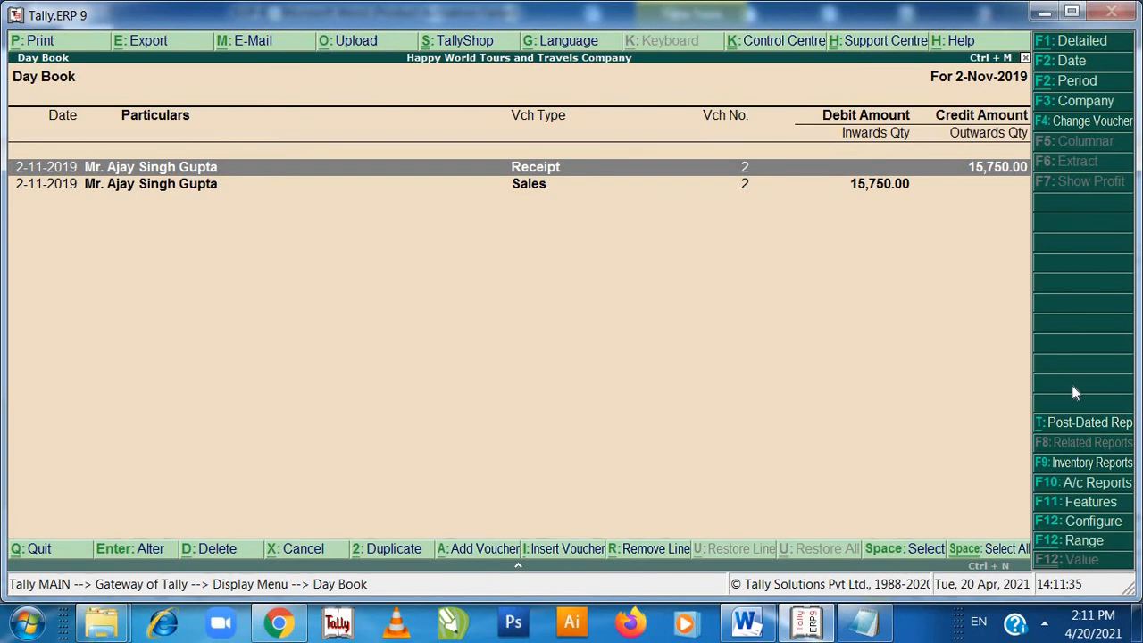
Set the Day Book period from 1-11 to 2-11-2019 and go through the recorded sales and receipt vouchers
key("alt+F2")
type("1-11")
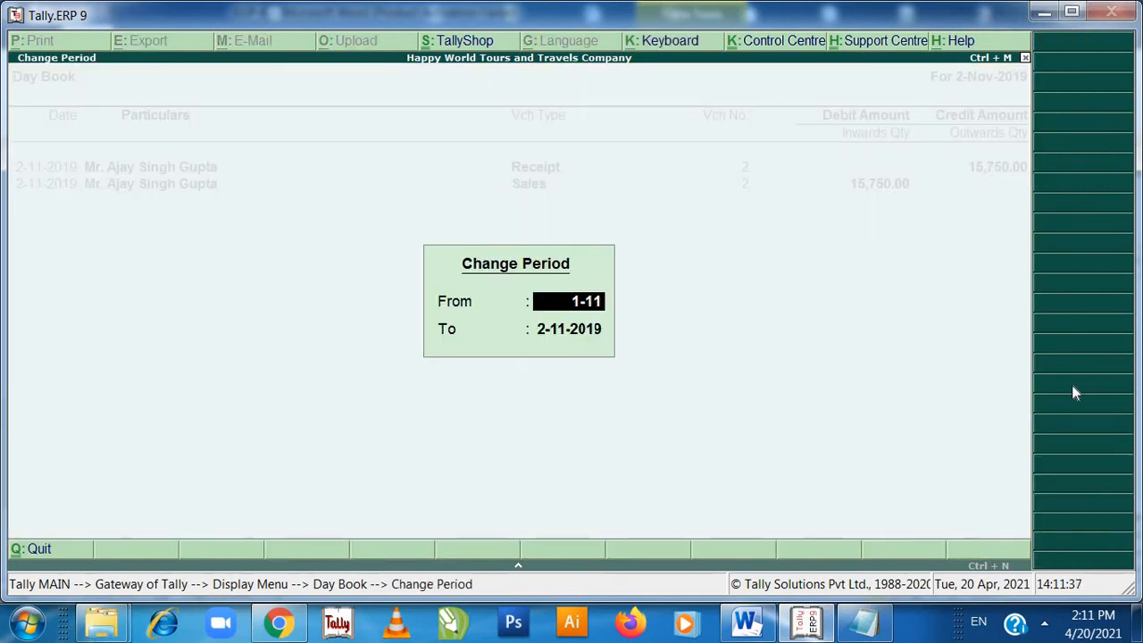
key("Return")
key("Return")
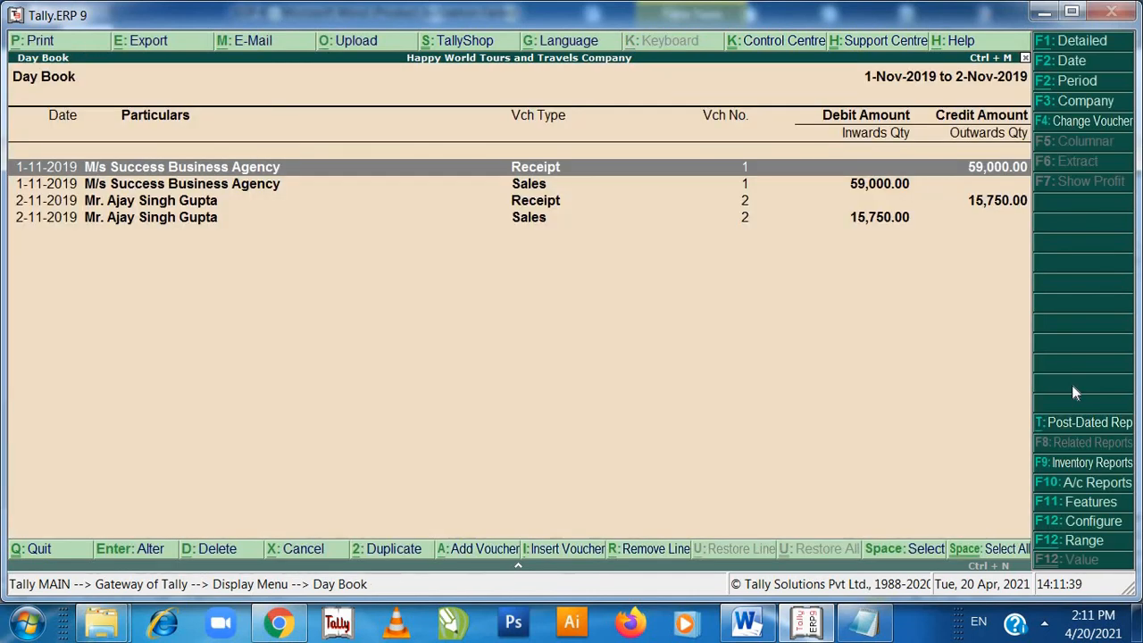
key("Down")
key("Down")
key("Down")
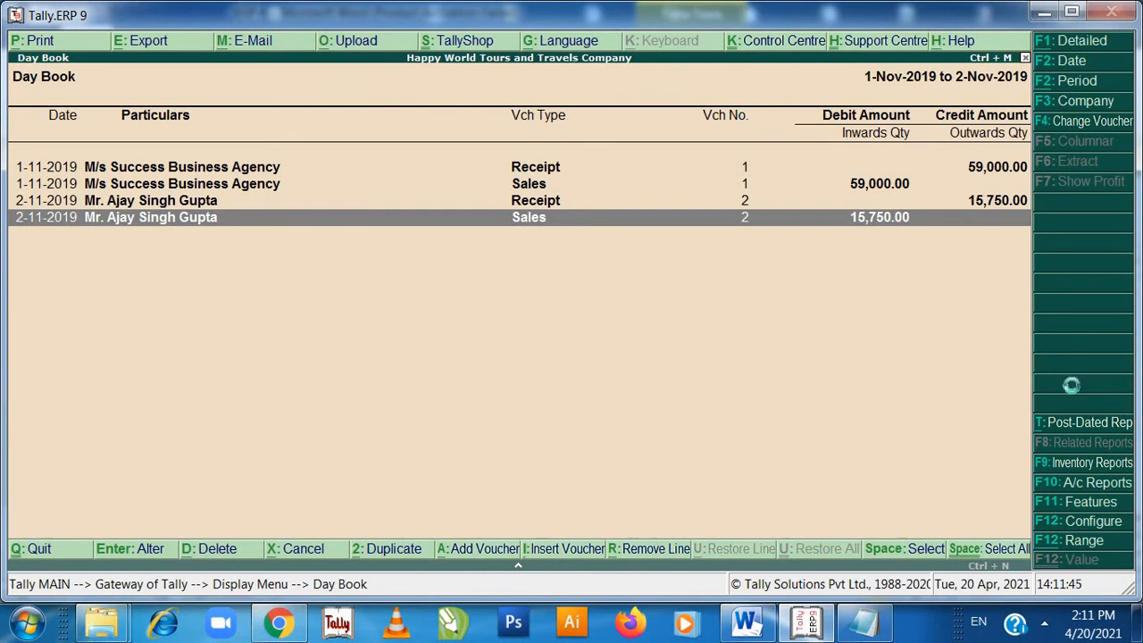
Leave the Day Book, return to accounting voucher entry and start a purchase voucher without supplier invoice number or date
key("Escape")
key("Escape")
key("Up")
key("Up")
key("Up")
key("Up")
key("Up")
key("Up")
key("Up")
key("Up")
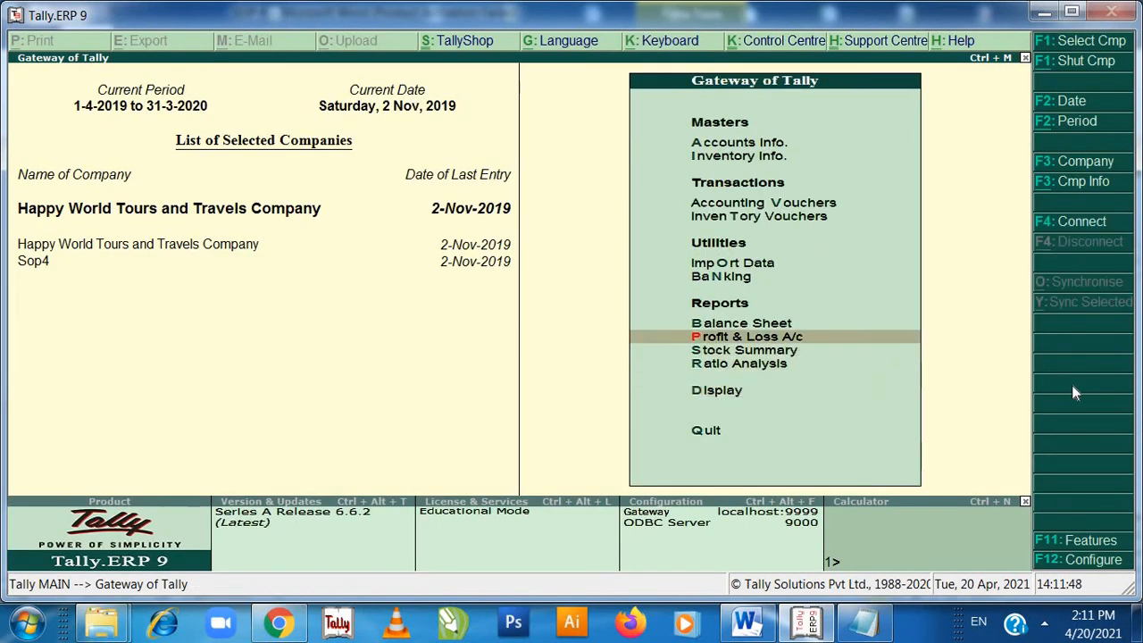
key("Return")
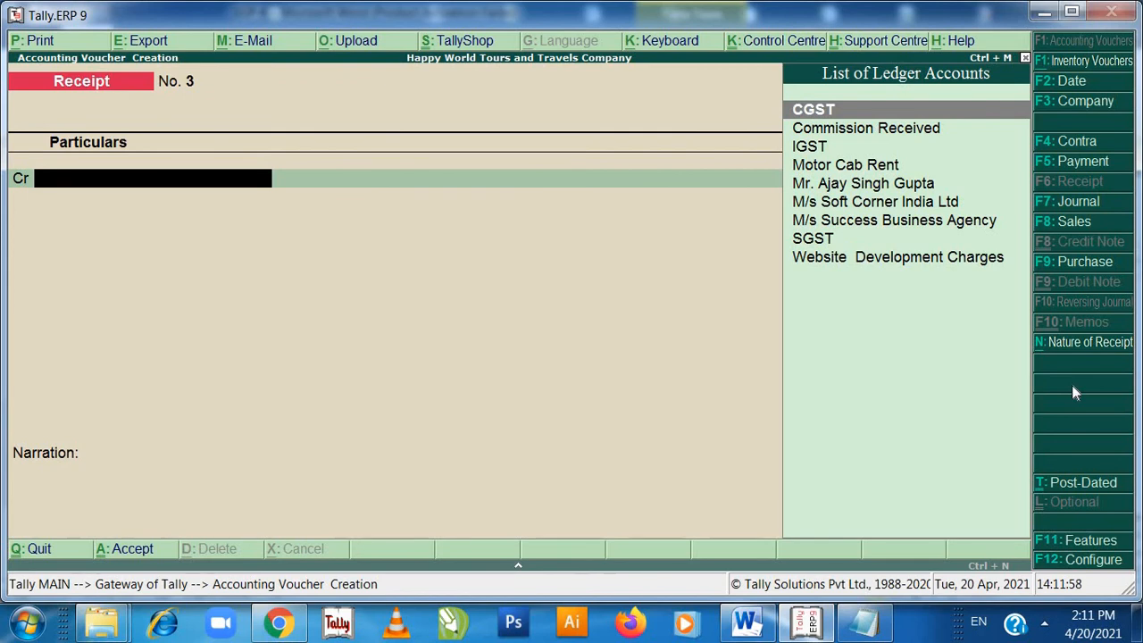
key("F9")
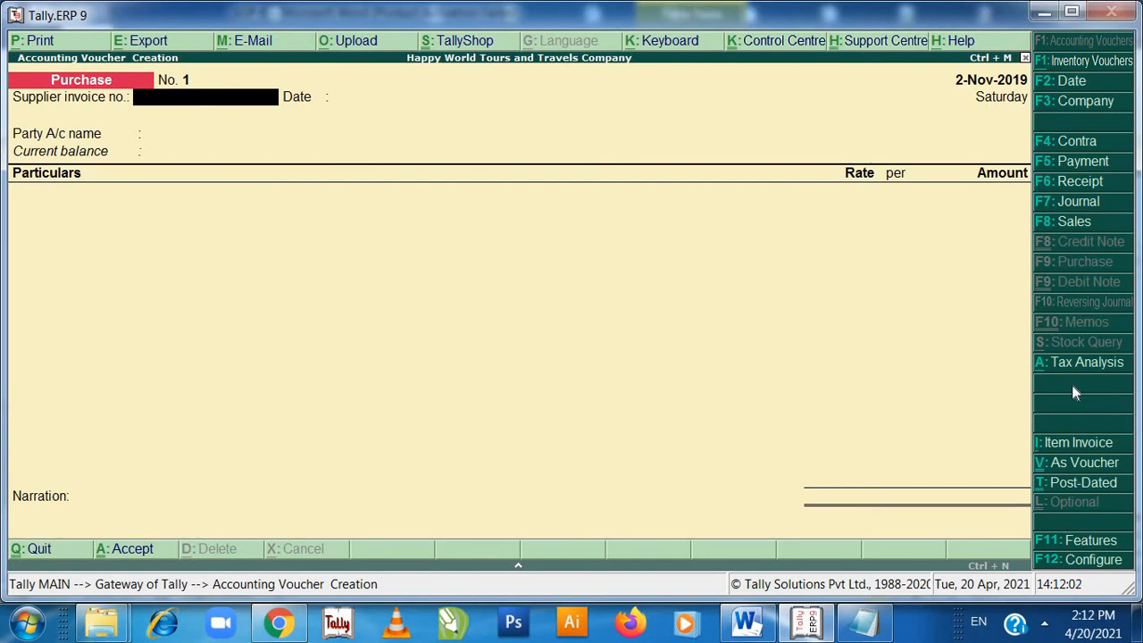
key("Return")
key("Return")
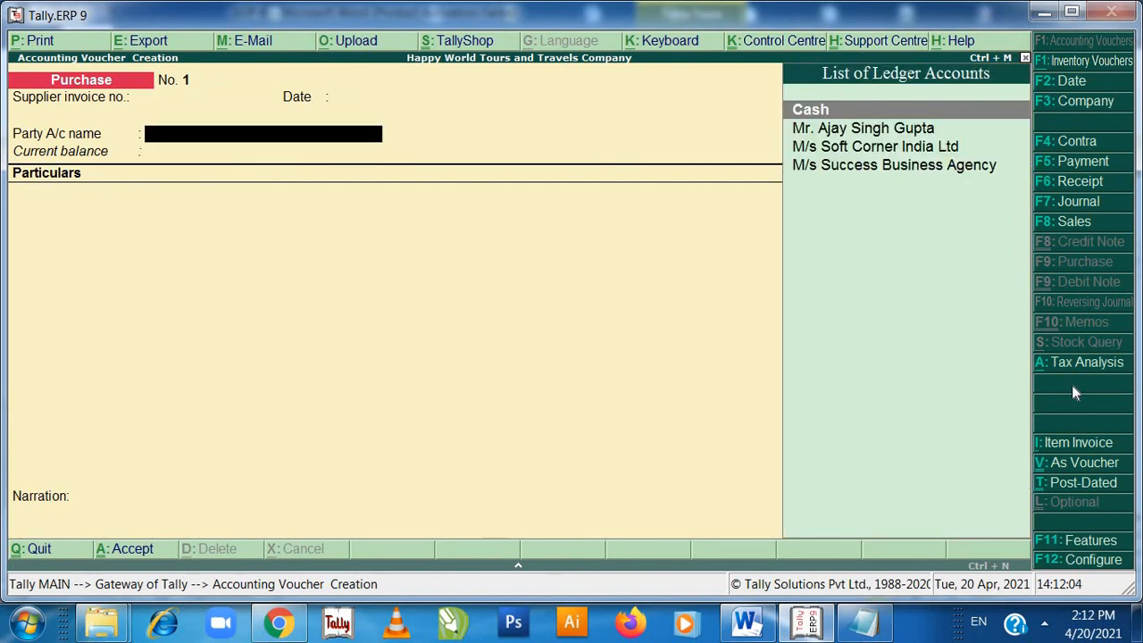
Choose M/s Soft Corner India Ltd as the purchase voucher's party account and accept its supplementary details unchanged
key("Down")
key("Down")
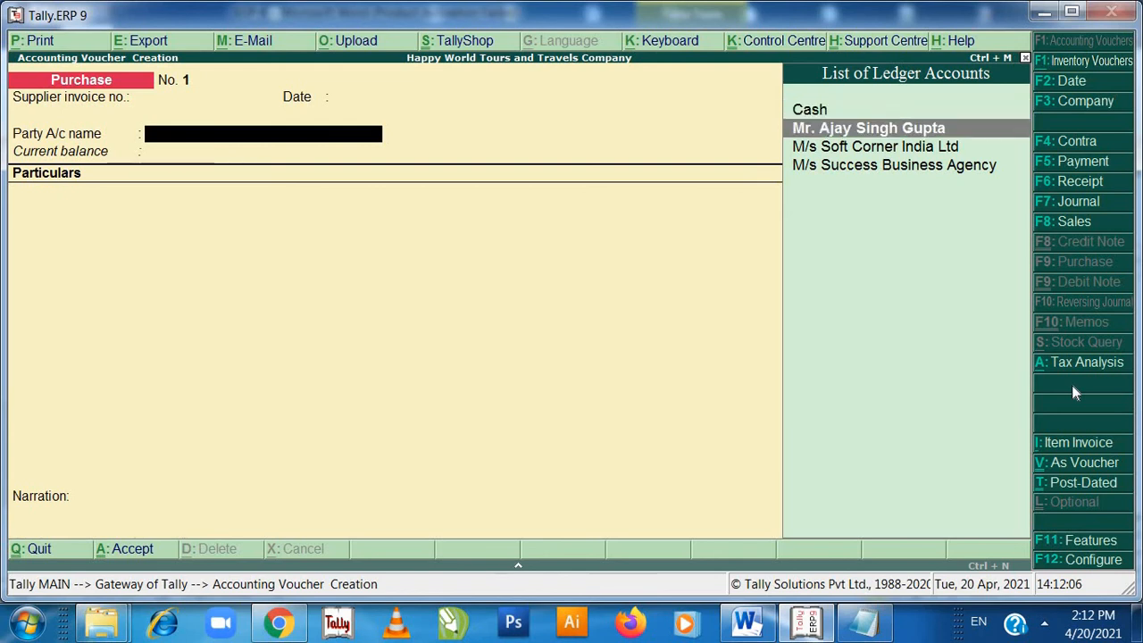
key("Return")
key("Return")
key("Return")
key("Return")
key("Return")
key("Return")
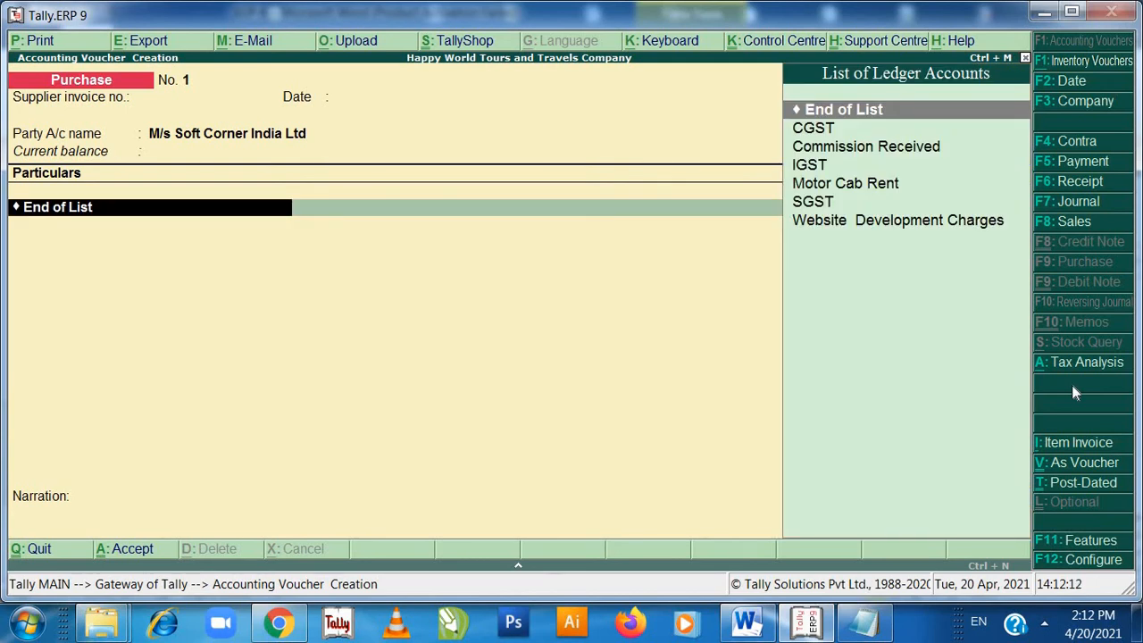
Enter Website Development Charges of 20000 as the first particulars line of the purchase voucher
type("W")
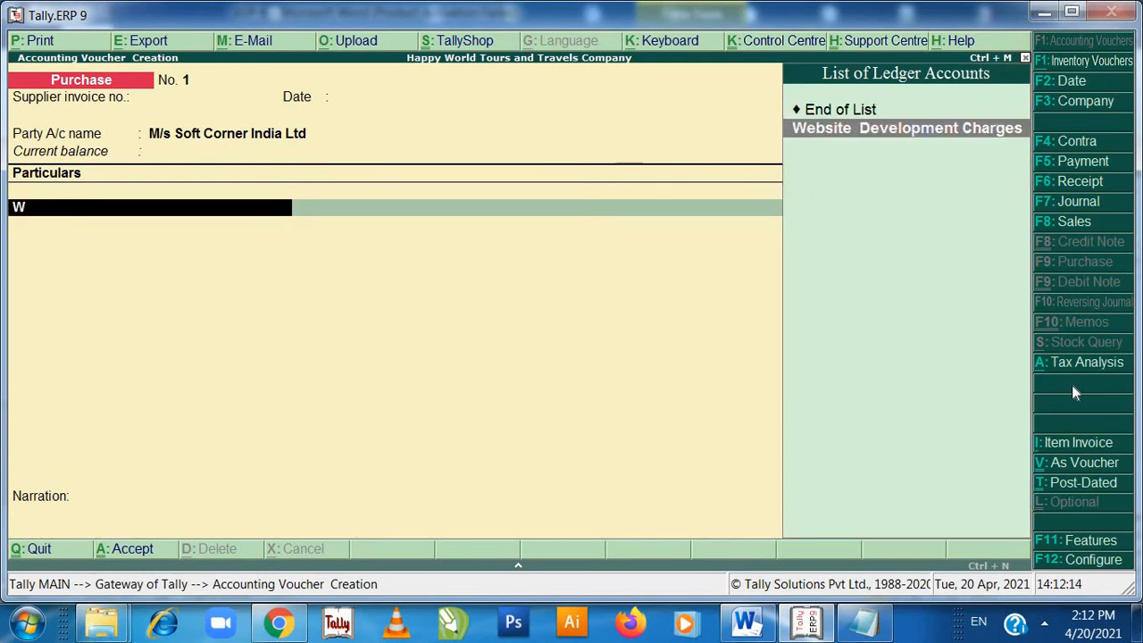
key("Return")
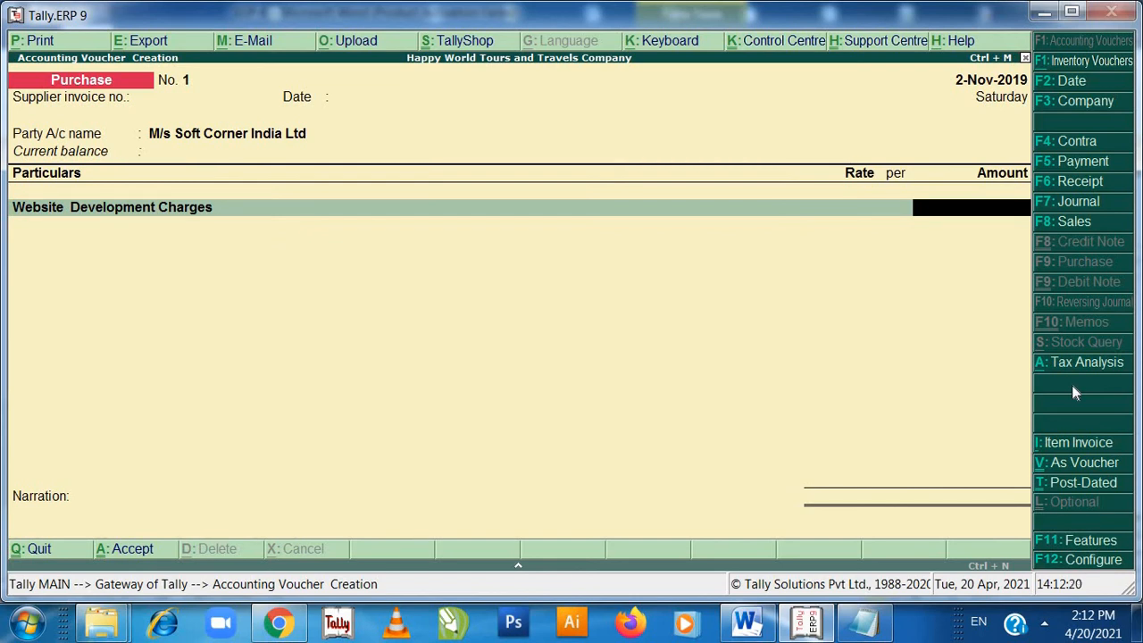
type("20000")
key("Return")
type("I")
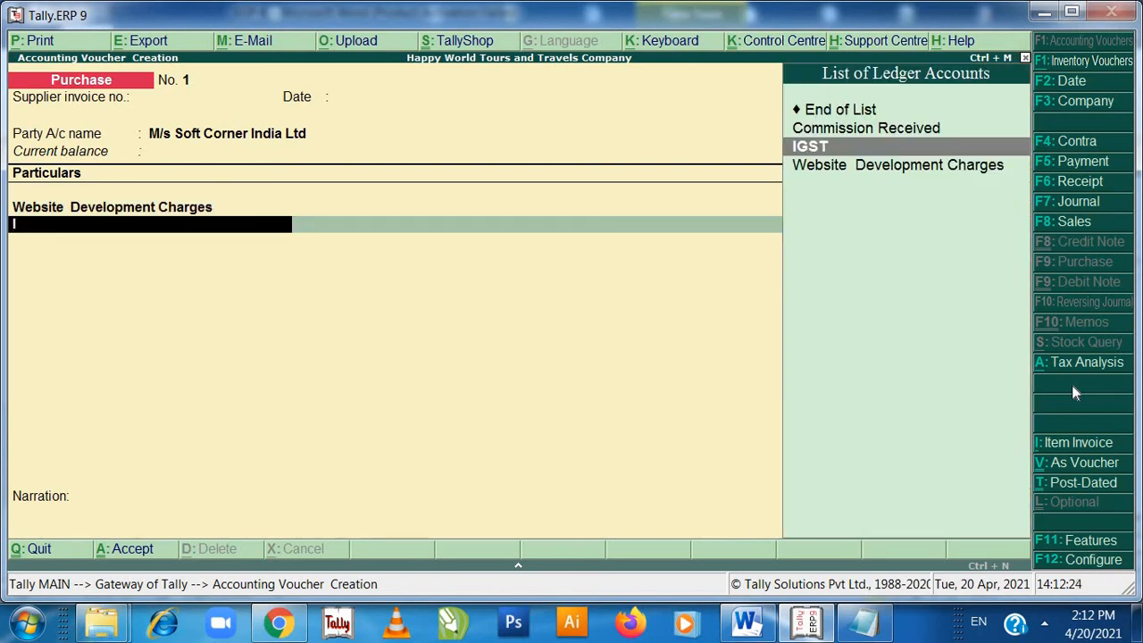
key("Return")
key("BackSpace")
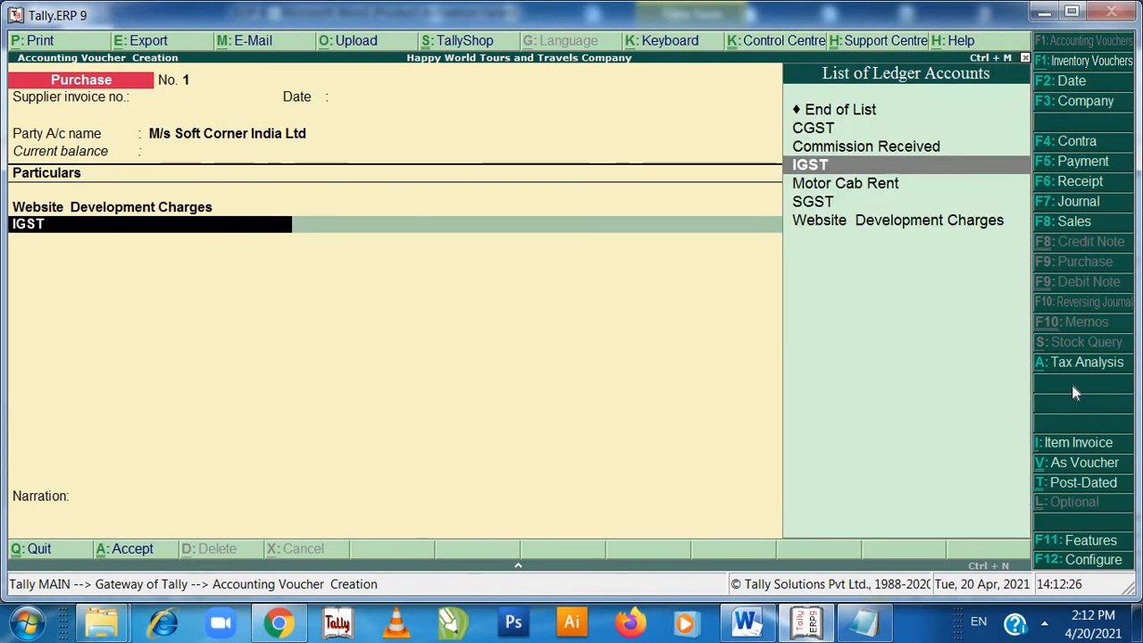
Add SGST and CGST tax lines below Website Development Charges in the purchase voucher
key("Up")
key("Up")
key("Down")
key("Down")
key("Down")
key("Down")
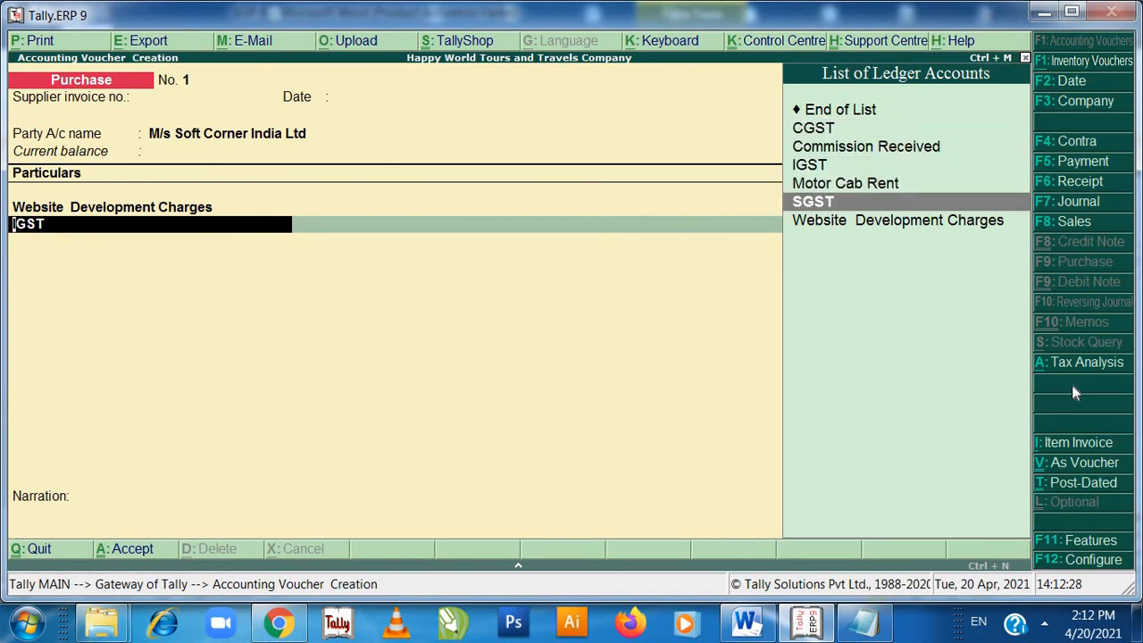
key("Return")
key("Return")
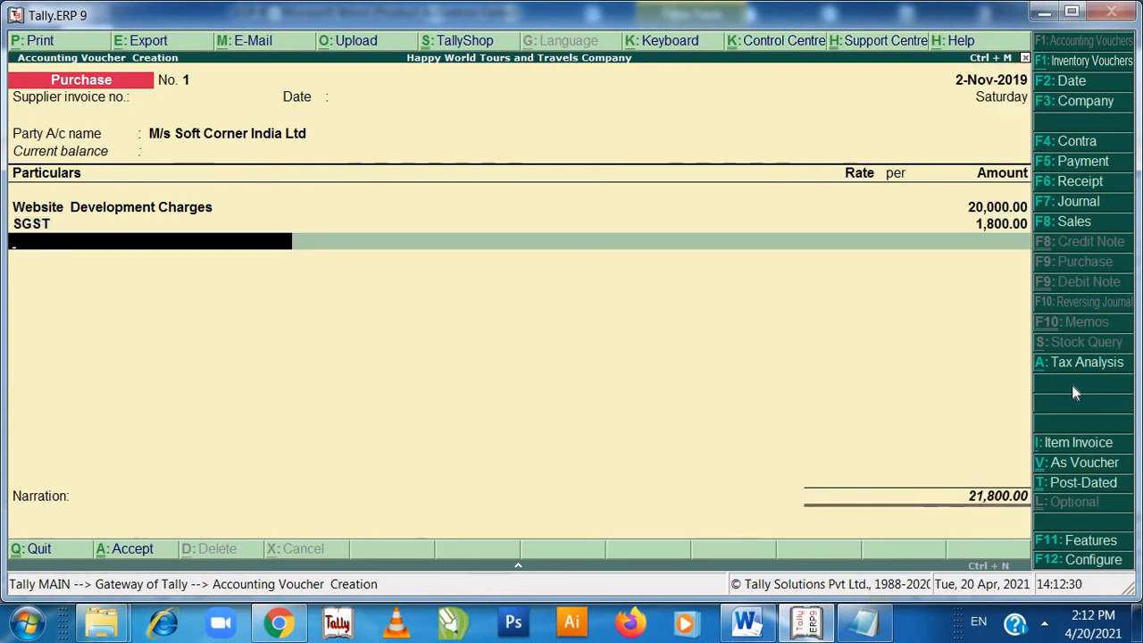
key("Down")
key("Return")
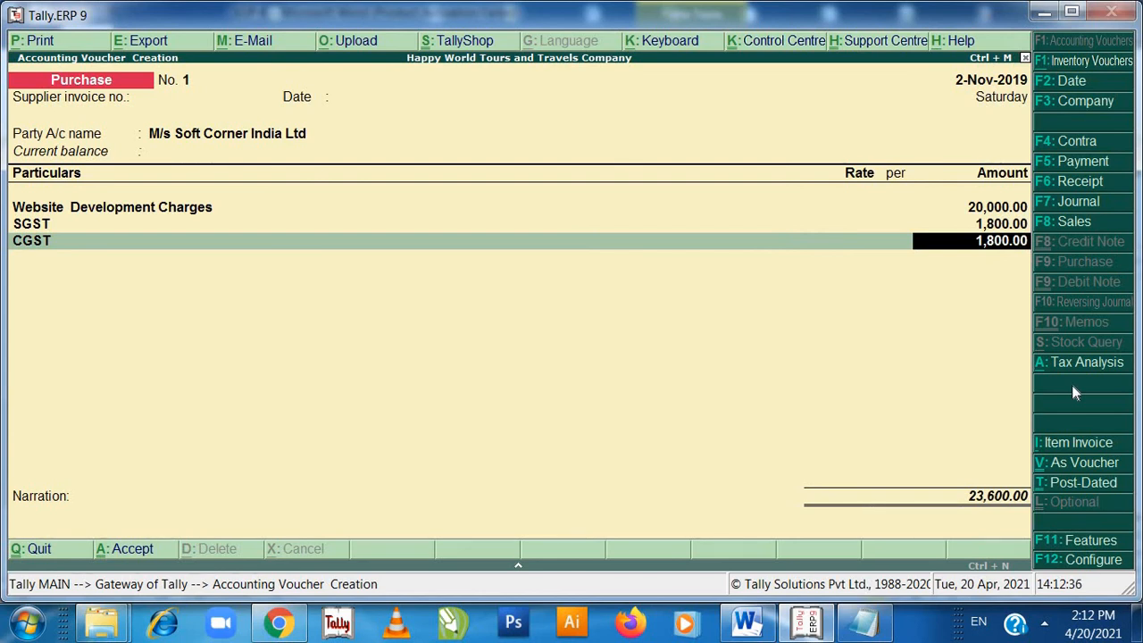
Accept the tax amounts, leave the narration empty and save the purchase voucher
key("Return")
key("Return")
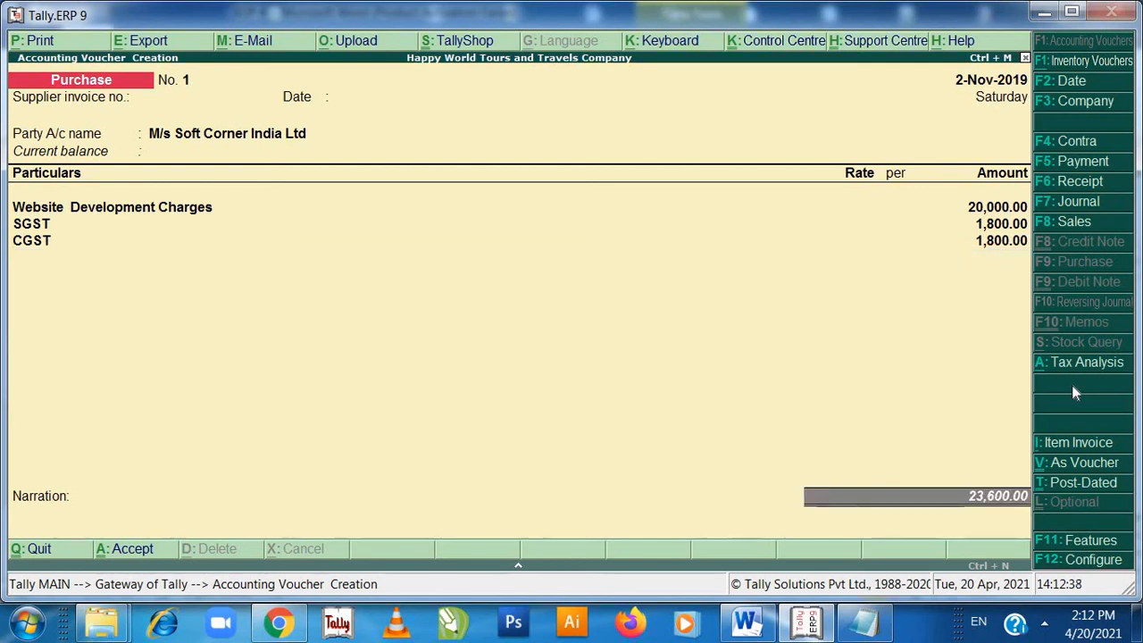
key("Return")
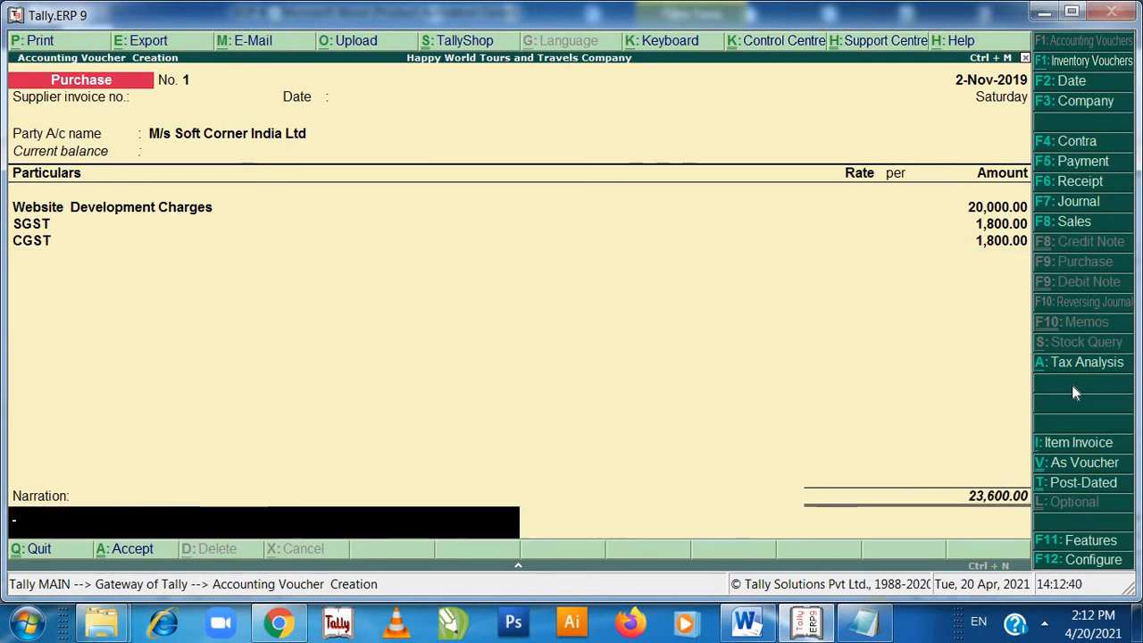
key("Return")
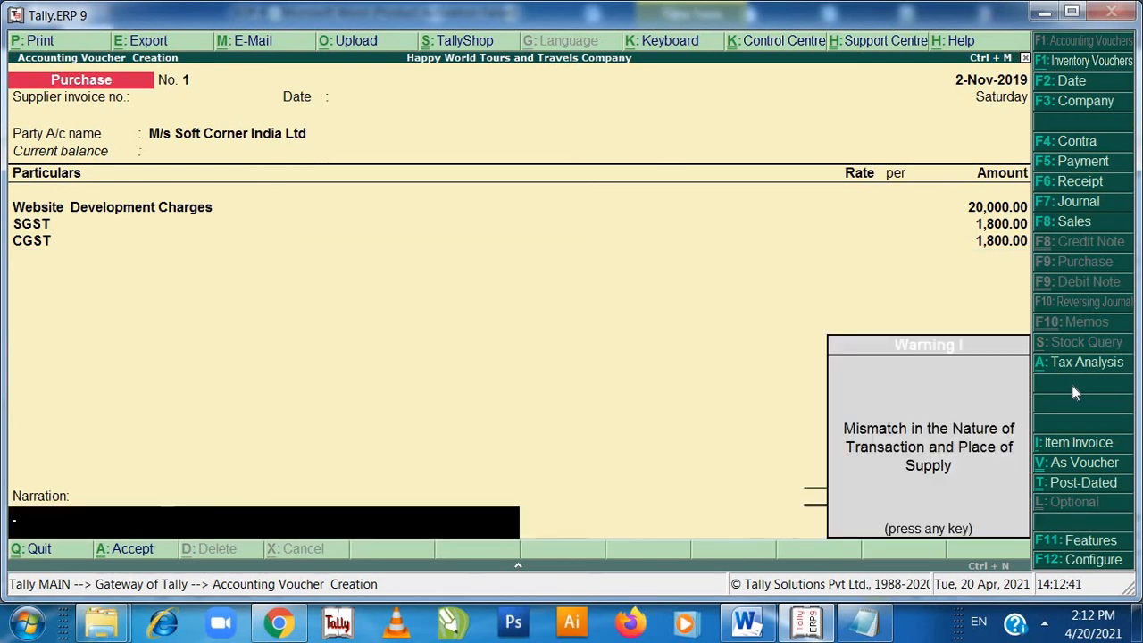
key("Return")
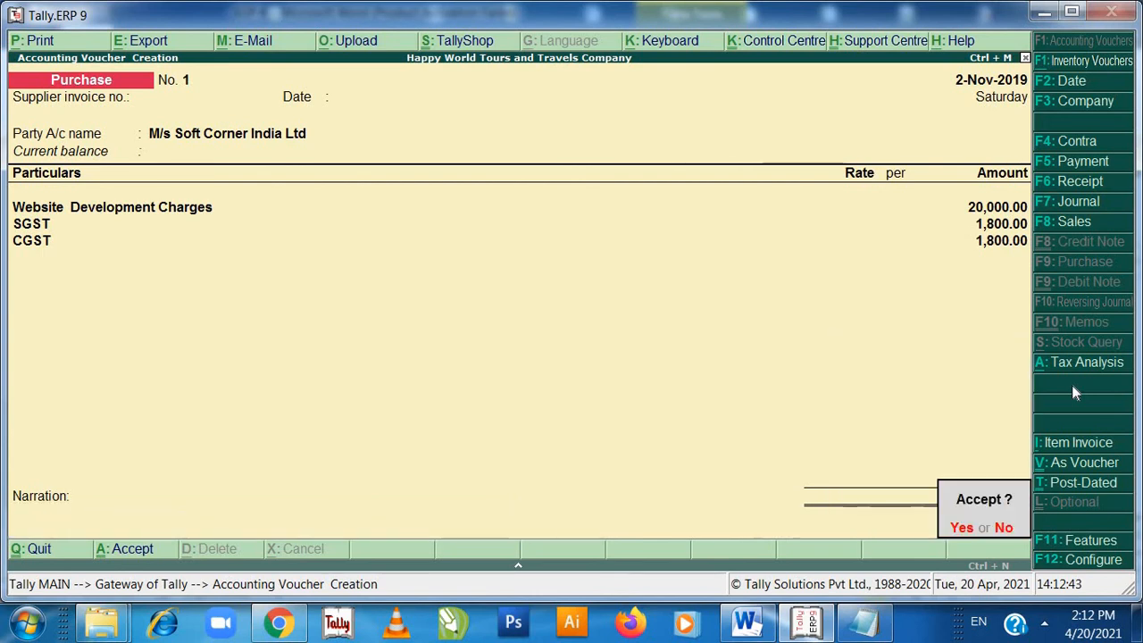
key("Return")
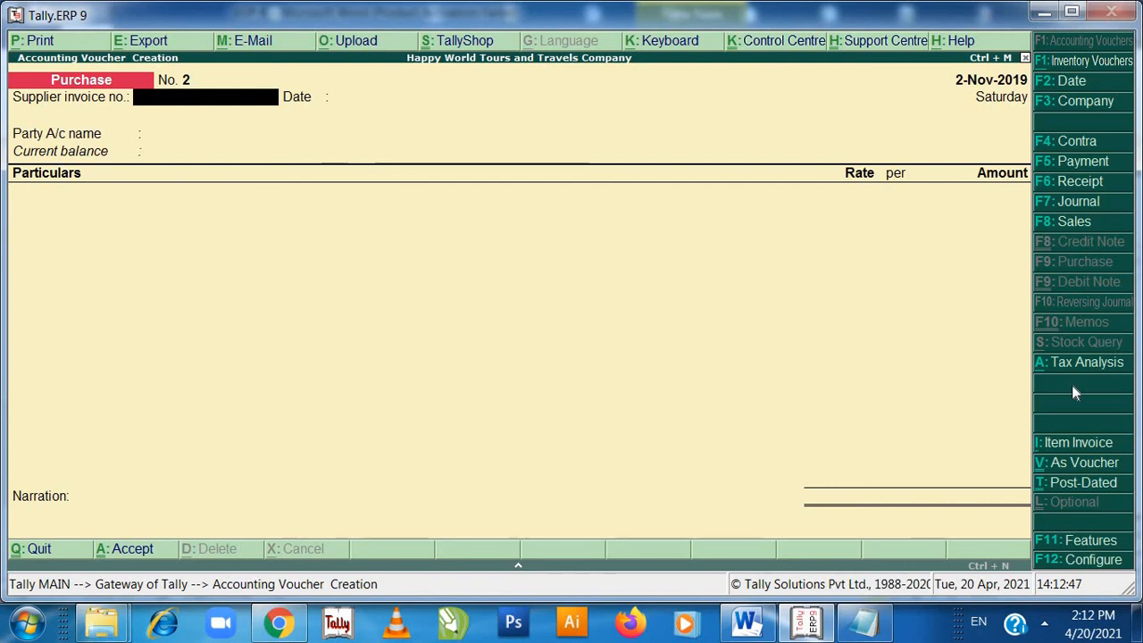
Start a payment voucher and debit M/s Soft Corner India Ltd with 23600
key("F5")
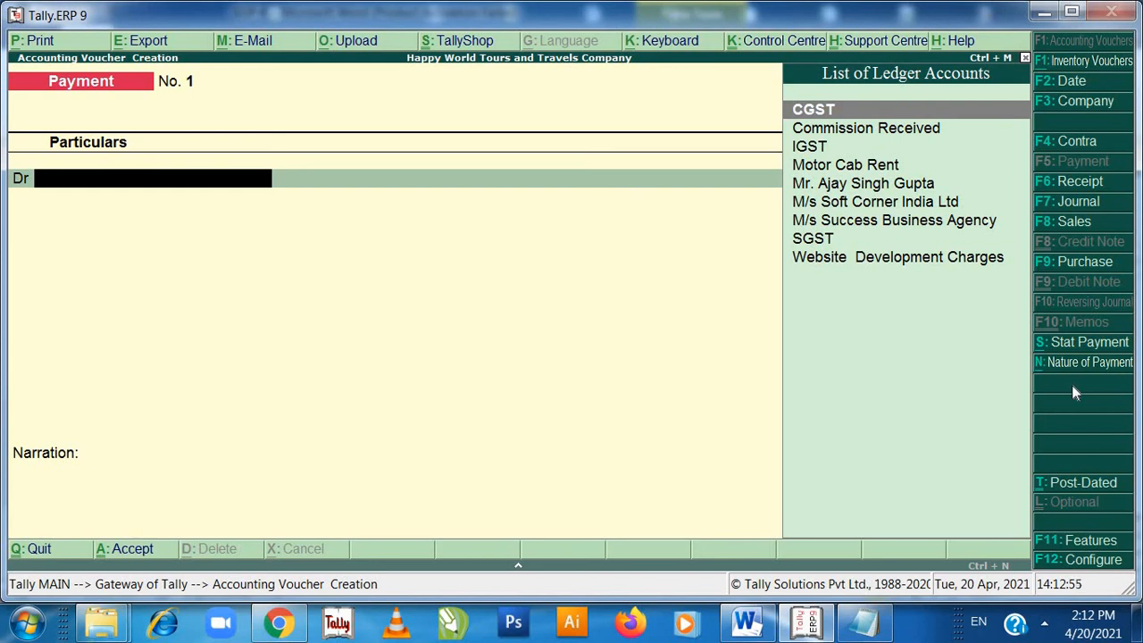
key("Down")
key("Down")
key("Down")
key("Down")
key("Down")
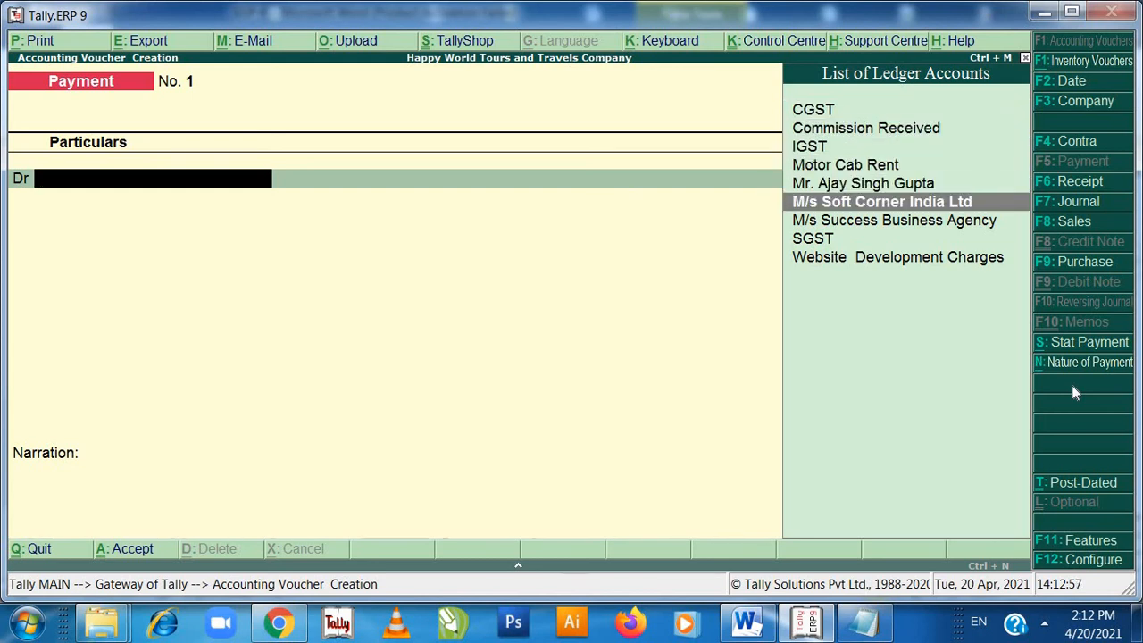
key("Return")
type("23600")
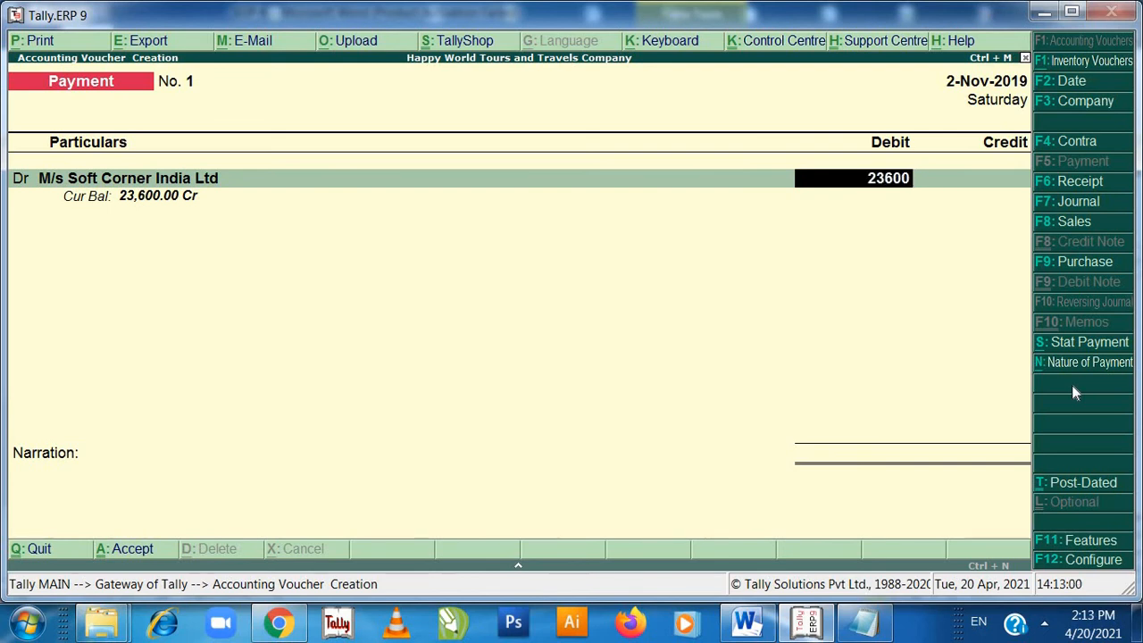
Set the bill-wise reference of the M/s Soft Corner India Ltd payment to On Account for the full amount
key("Return")
key("Down")
key("Down")
key("Return")
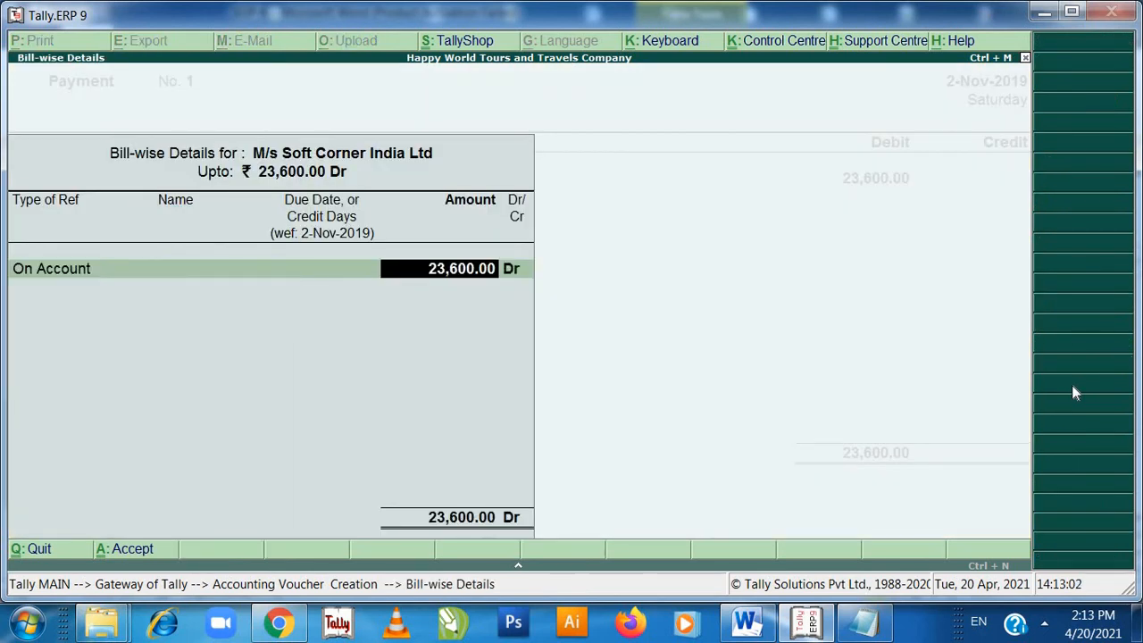
key("Return")
key("Return")
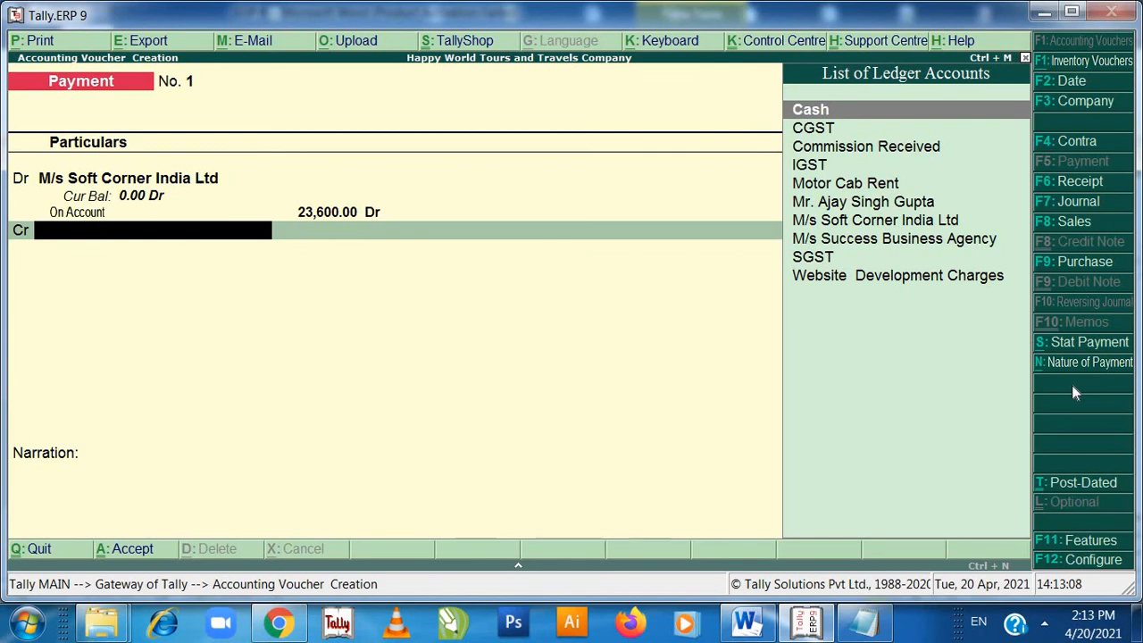
Credit Cash with 23,600 and save the payment voucher without a narration
key("Return")
key("Return")
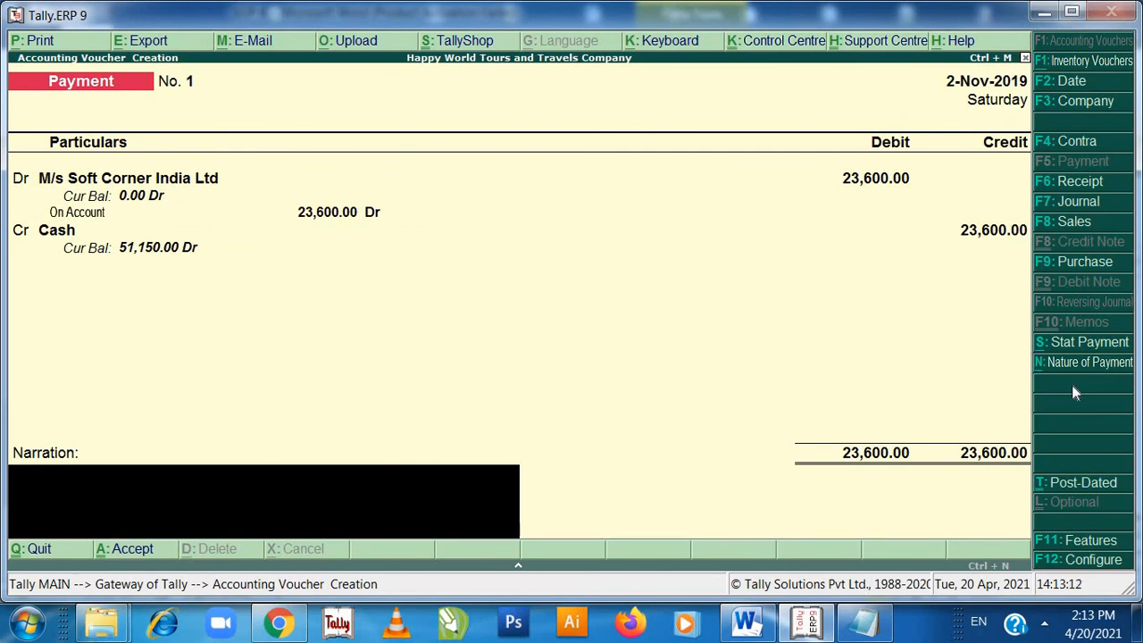
key("Return")
key("Return")
key("Return")
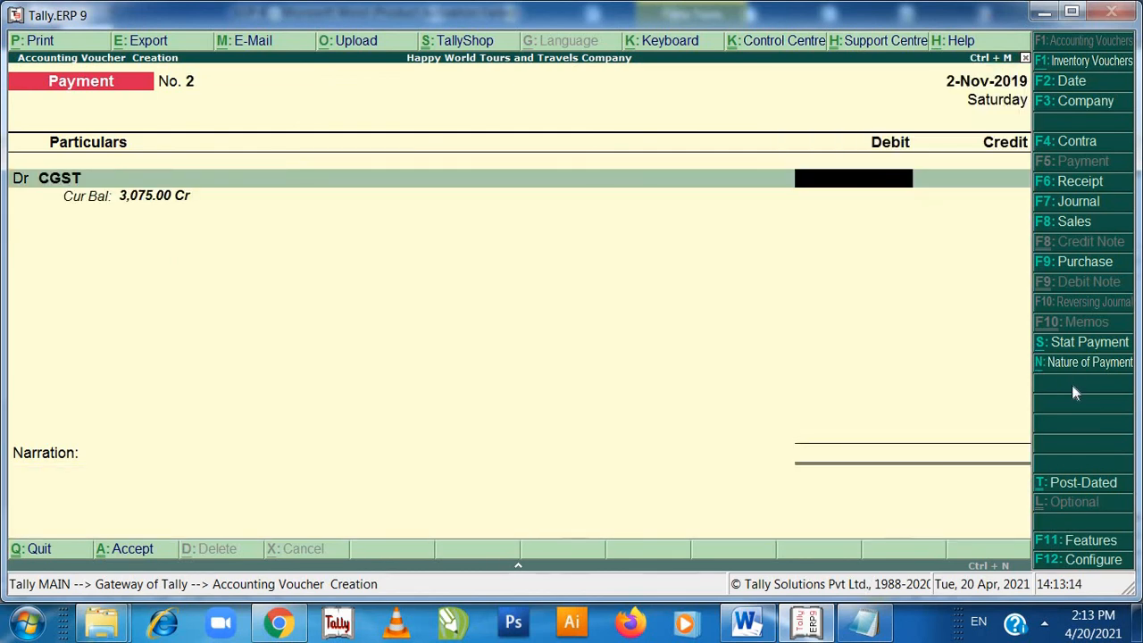
Switch to the SOP 4 document in Microsoft Word and examine the start of the Step 2 ledger accounts table
key("alt+Tab")
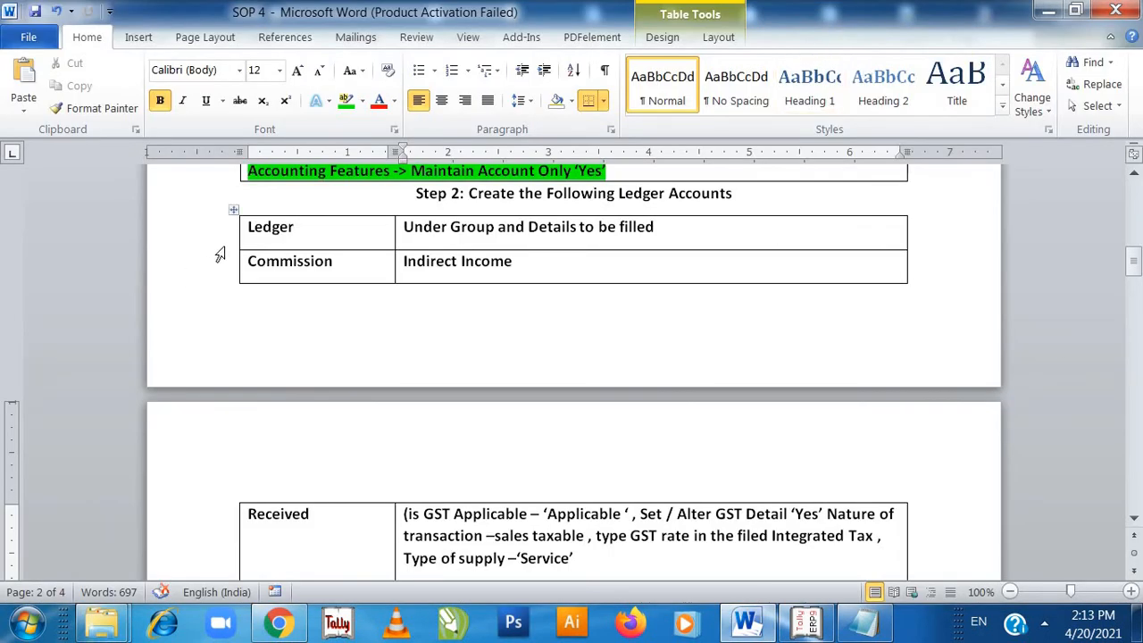
left_click(250, 234)
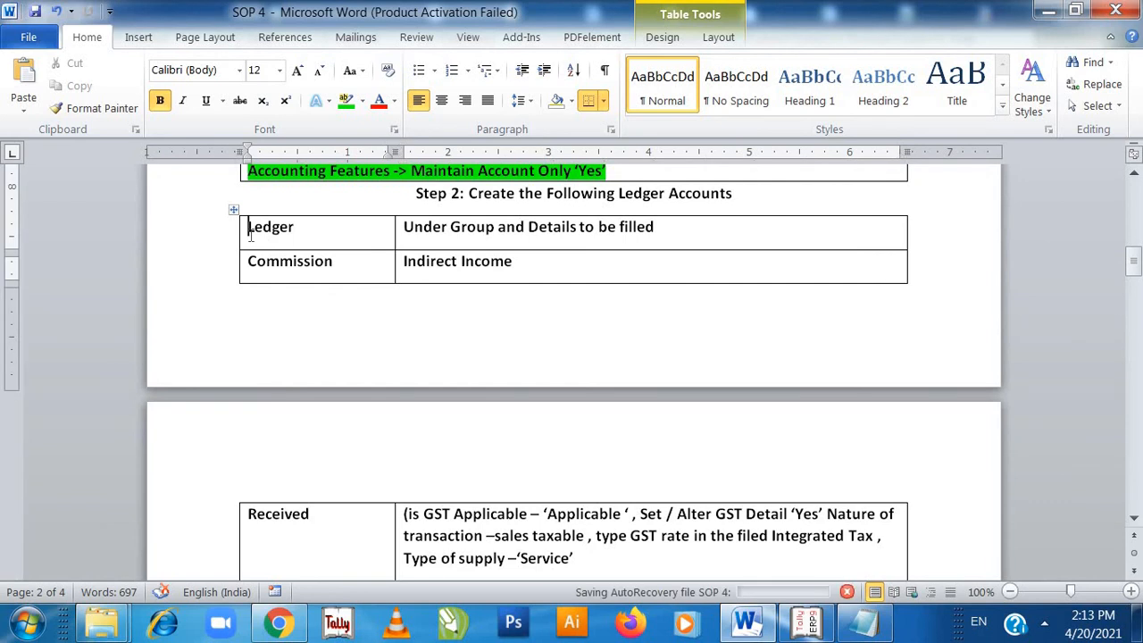
scroll(250, 234, "down", 5)
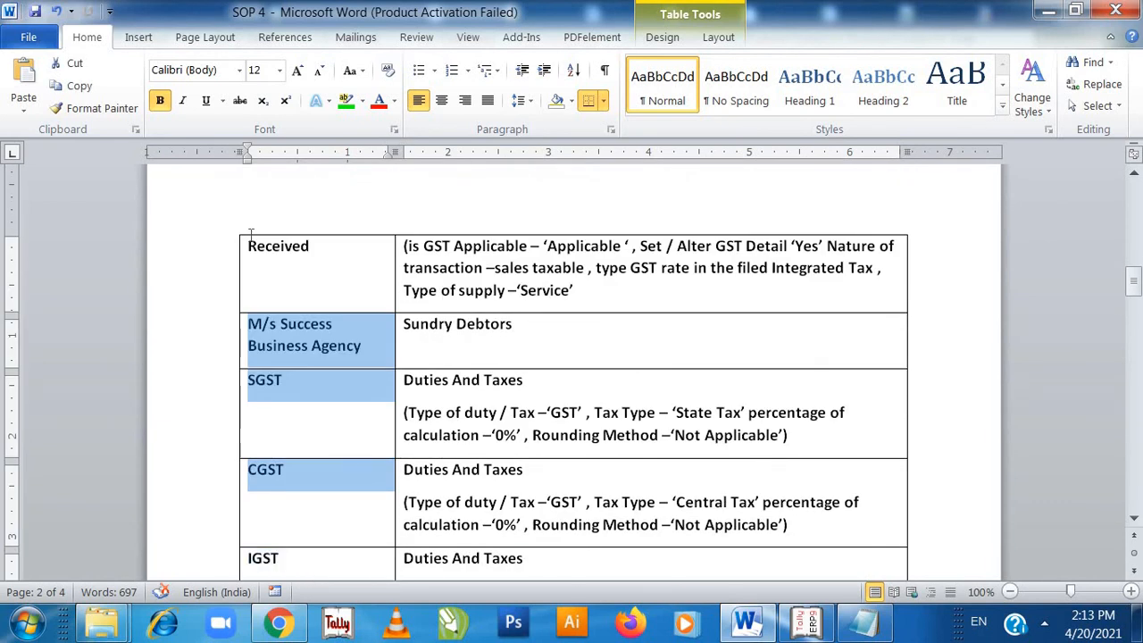
key("shift+Up")
key("shift+Up")
key("Right")
key("Right")
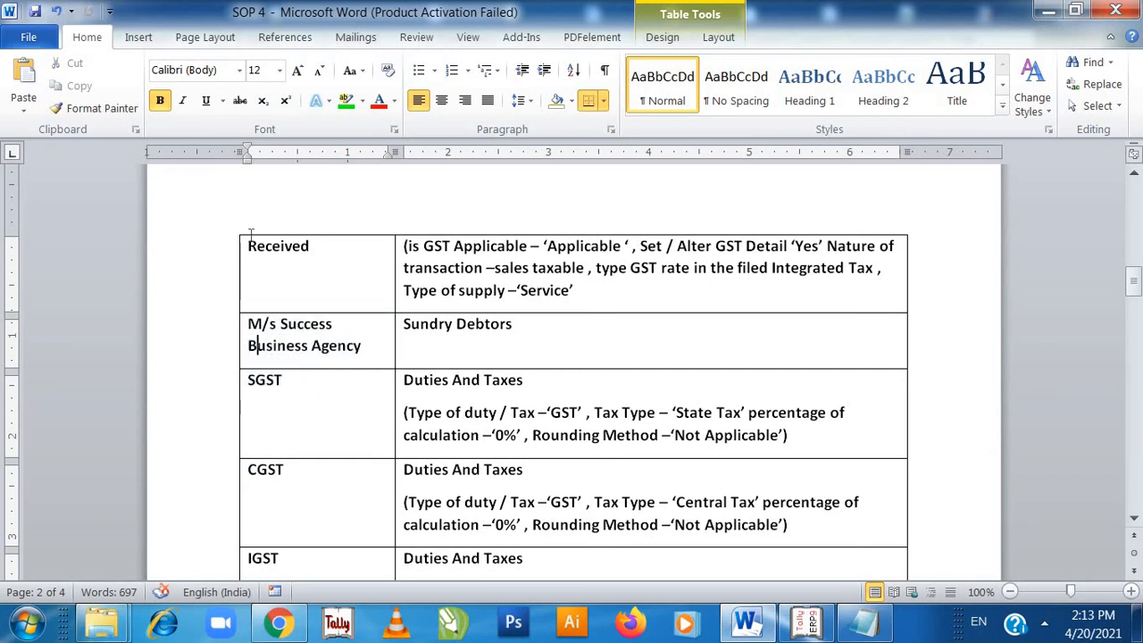
key("Up")
key("Up")
key("Up")
key("Up")
key("Left")
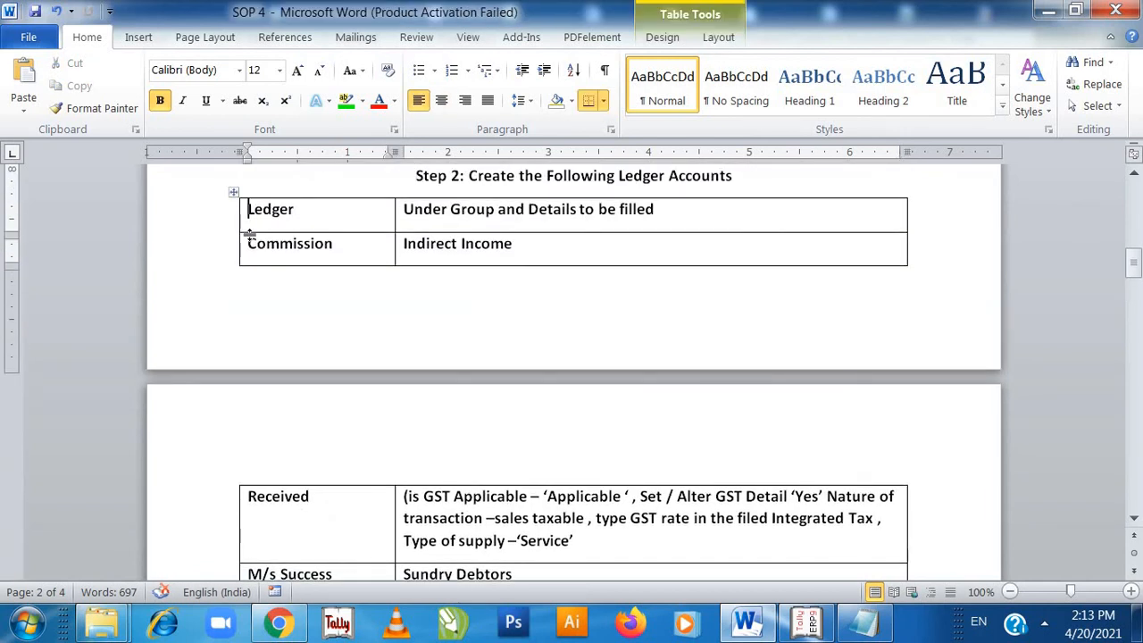
key("shift+Right")
key("shift+Right")
key("shift+Right")
key("shift+Right")
key("Left")
key("Right")
key("Left")
key("shift+Right")
key("shift+Right")
key("shift+Right")
key("shift+Right")
key("shift+Right")
key("shift+Right")
key("shift+Down")
key("shift+Down")
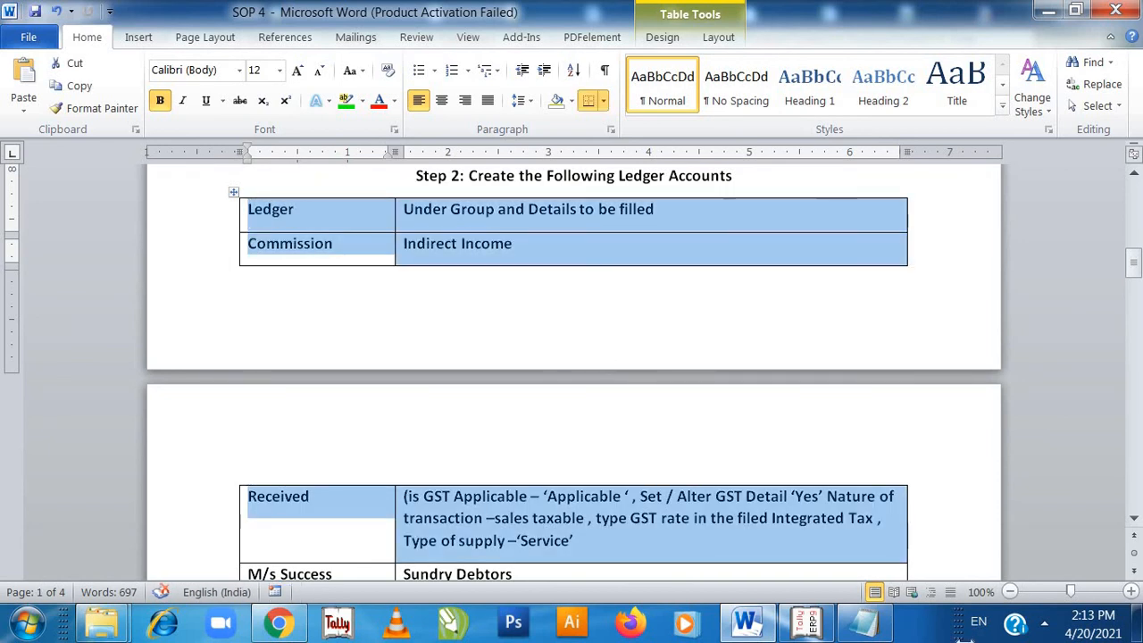
left_click(1134, 522)
left_click(1134, 523)
left_click(1134, 522)
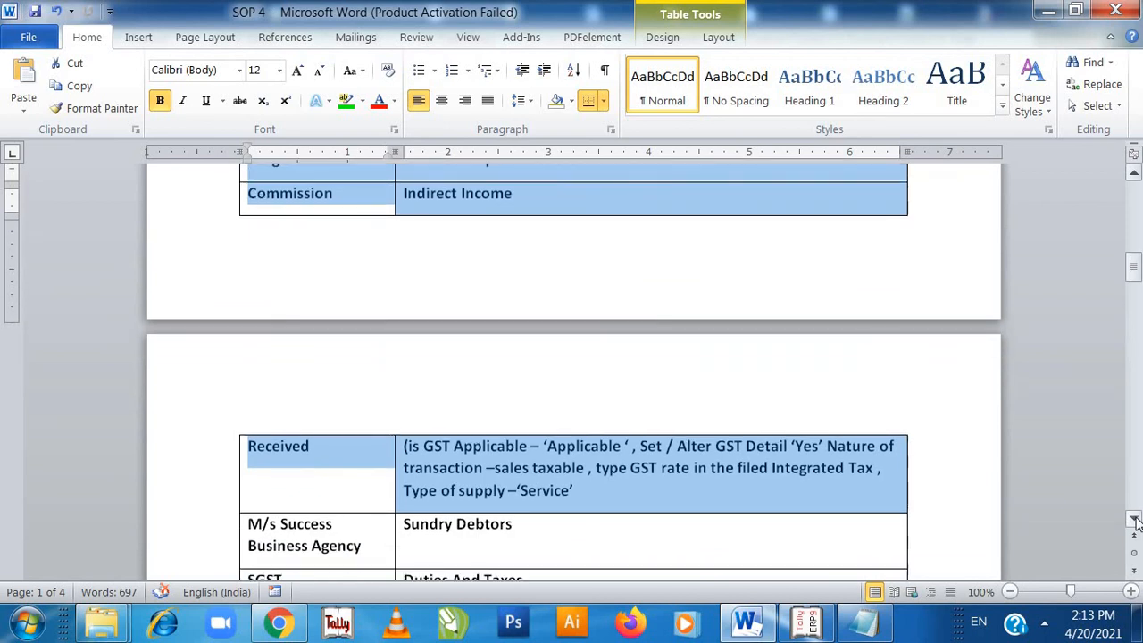
left_click(532, 504)
Read through the remaining Step 2 ledger rows and the list of ledger names below the table
scroll(531, 505, "down", 5)
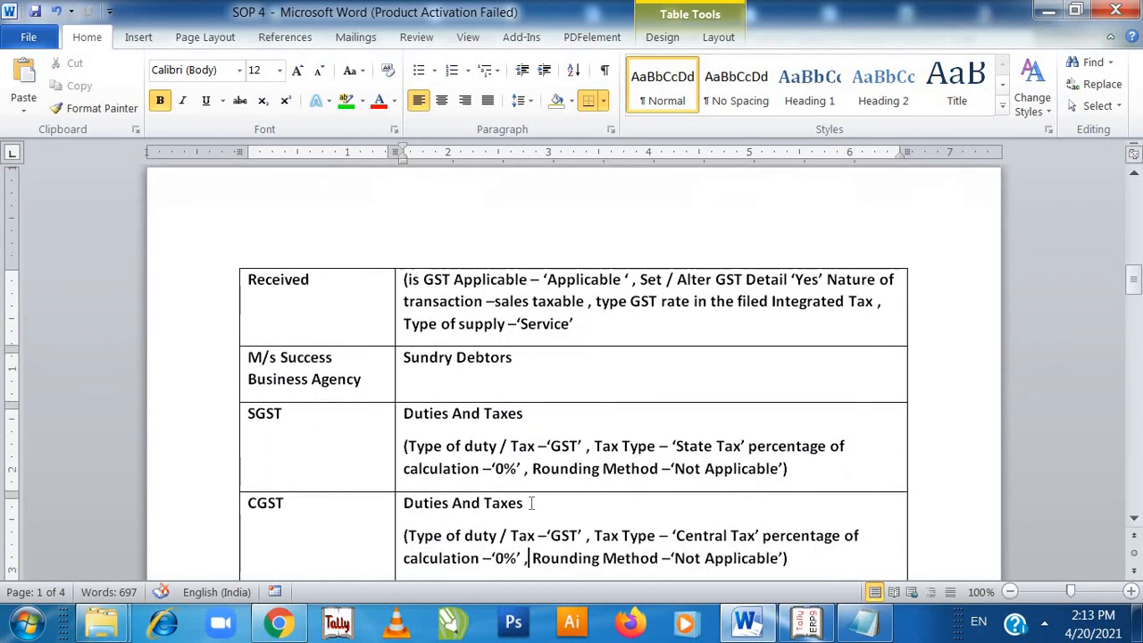
scroll(532, 505, "down", 4)
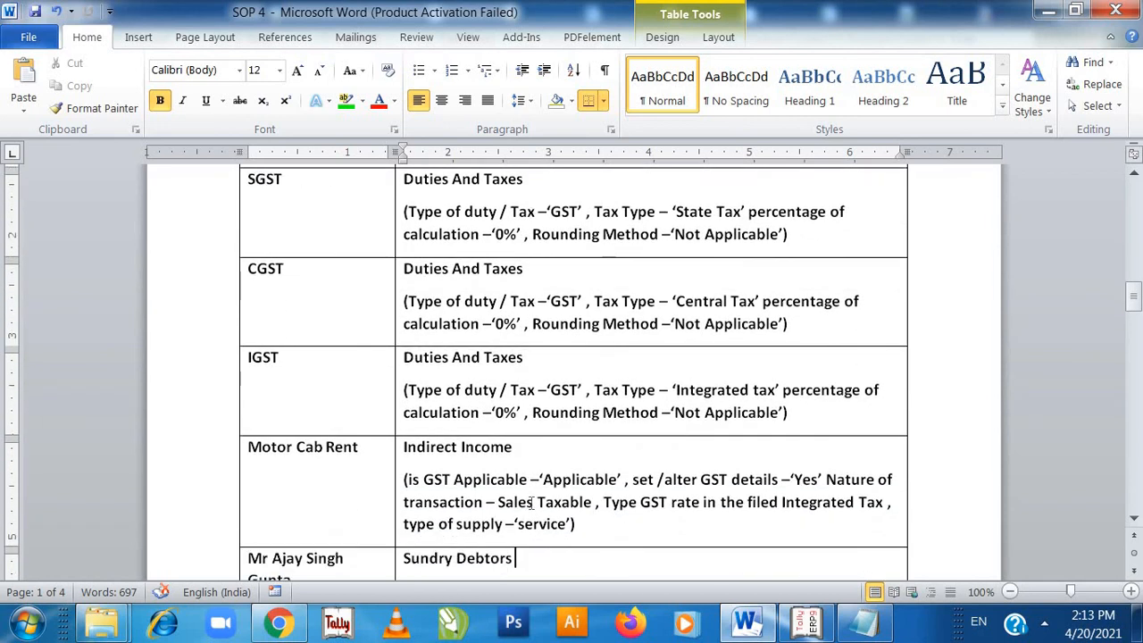
scroll(531, 504, "down", 1)
key("Down")
key("Down")
key("Down")
key("Down")
key("Down")
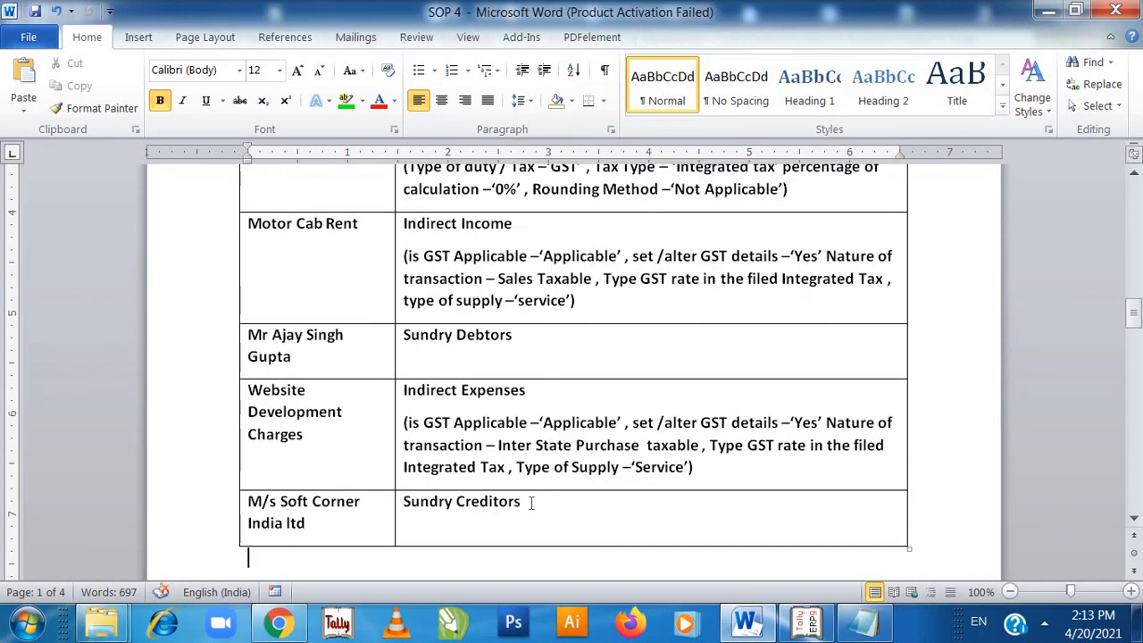
key("Down")
key("Down")
key("Down")
key("Down")
key("Down")
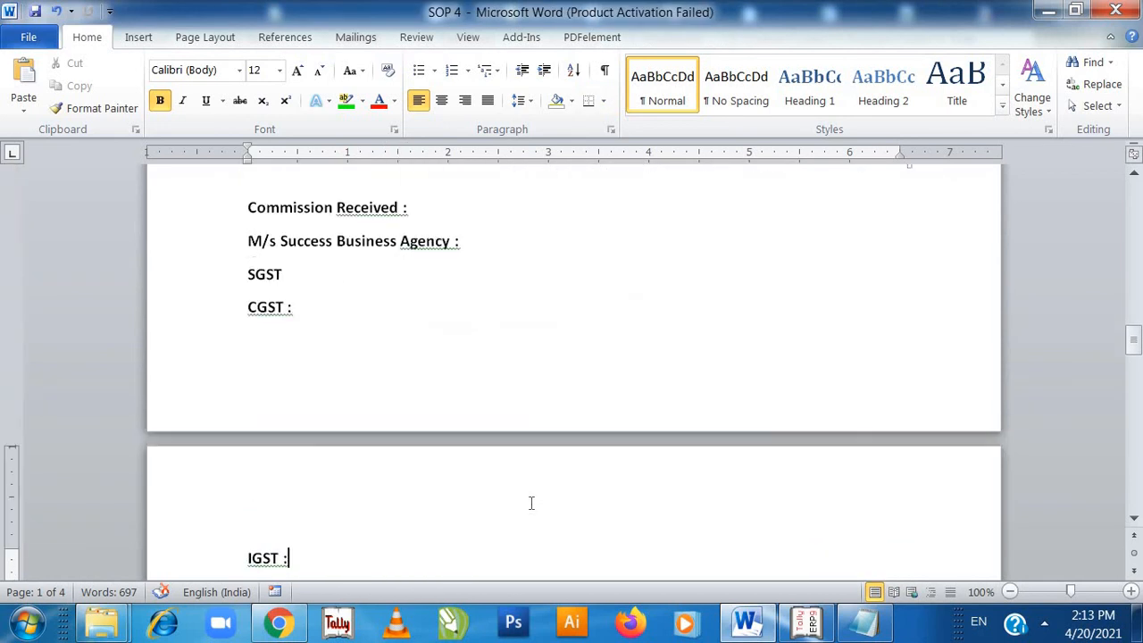
key("Up")
key("Up")
key("Up")
key("Up")
key("Up")
key("Up")
key("Up")
key("Up")
Highlight in green the text from the Commission Received ledger line through the transaction 3 purchase due entry in the Step 3 table
left_click(246, 175)
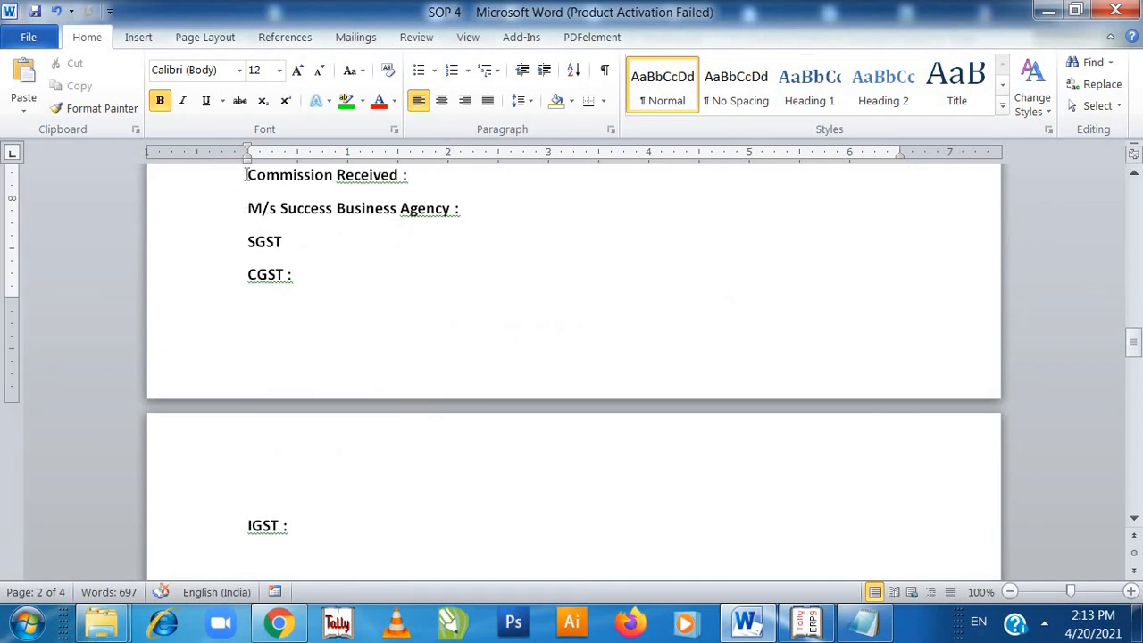
key("shift+Down")
key("shift+Down")
key("shift+Down")
key("shift+Down")
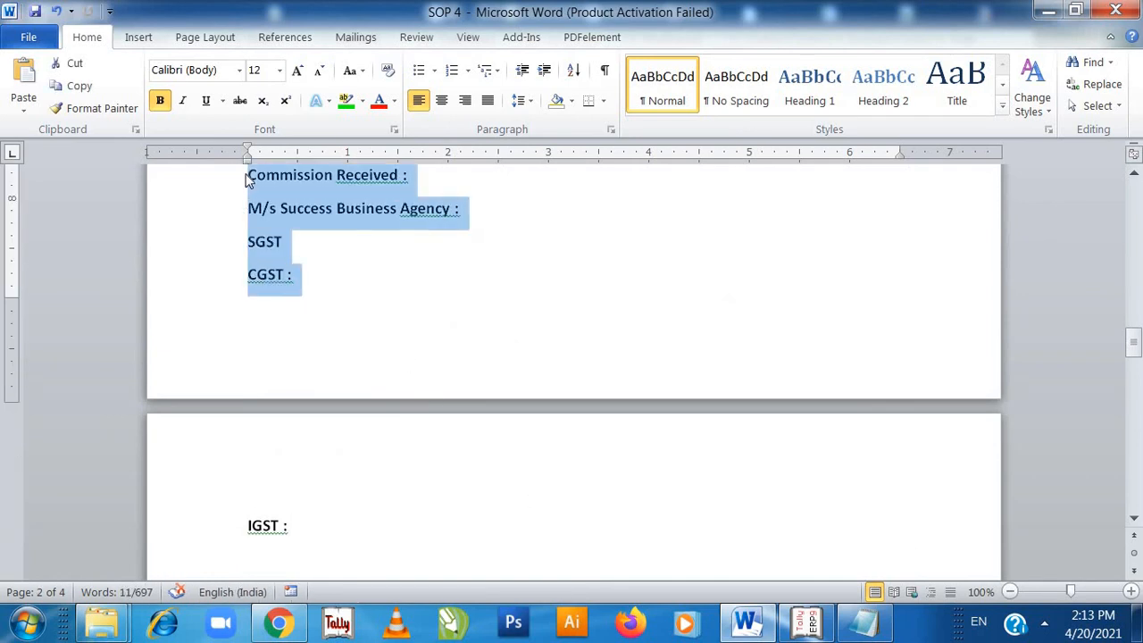
key("shift+Down")
key("shift+Down")
key("shift+Down")
key("shift+Down")
key("shift+Down")
key("shift+Down")
key("shift+Down")
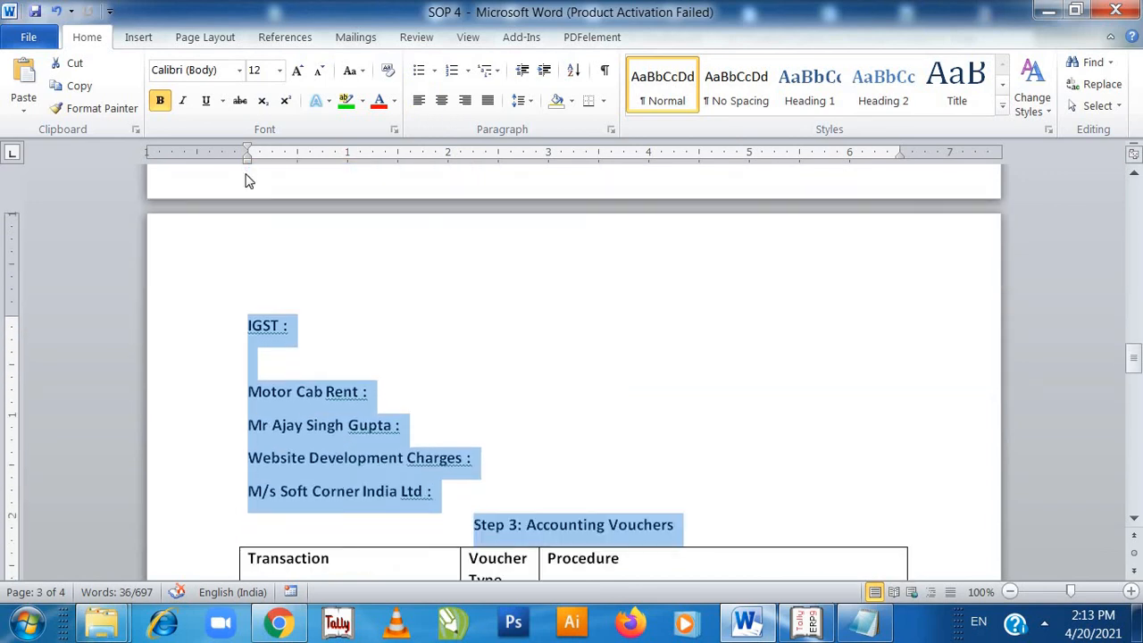
key("shift+Down")
key("shift+Down")
key("shift+Down")
key("shift+Down")
key("shift+Down")
key("shift+Down")
key("shift+Down")
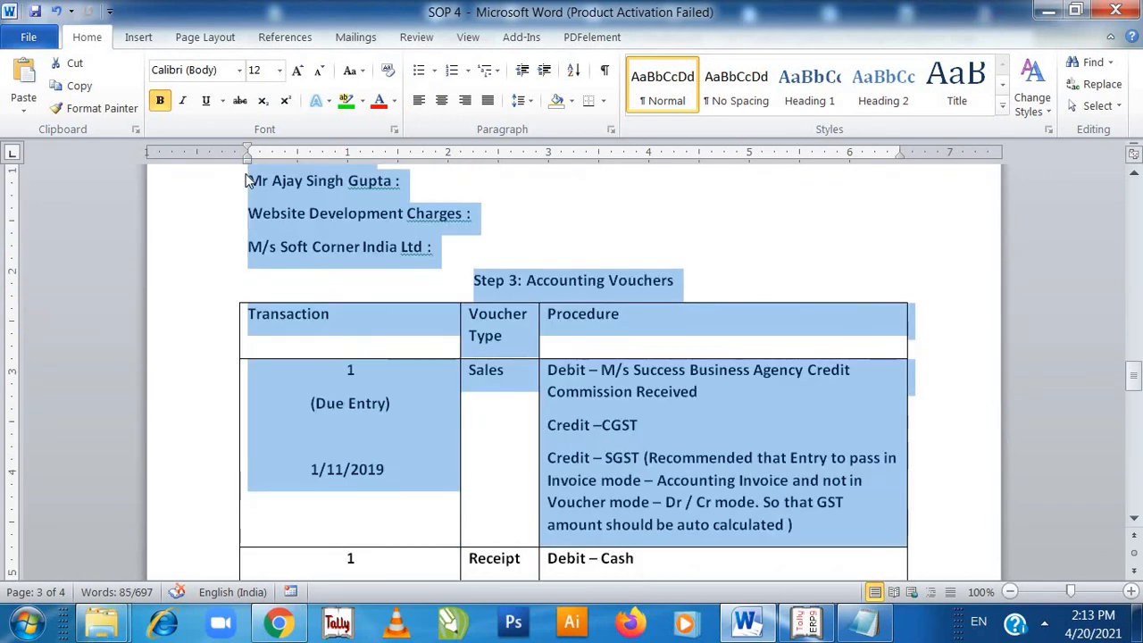
key("shift+Down")
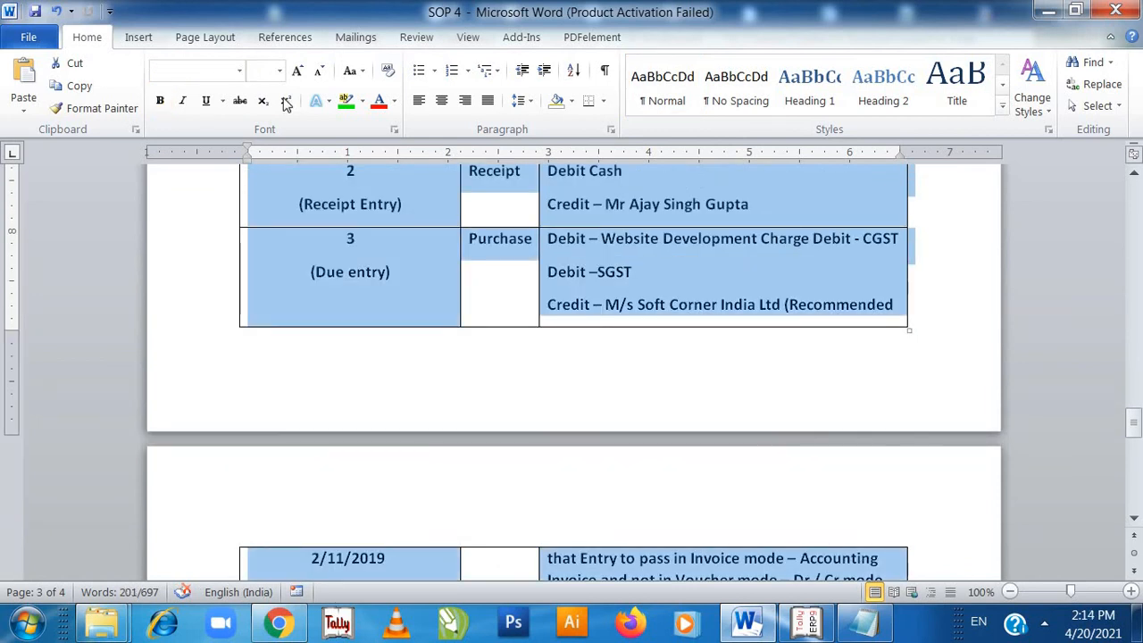
left_click(345, 100)
left_click(395, 323)
Read on through the transaction 3 payment row, the list of voucher entries, and the Step 4 GST reports
key("Down")
key("Down")
key("Down")
key("Down")
key("Down")
key("Down")
key("Down")
key("Down")
key("Down")
key("Down")
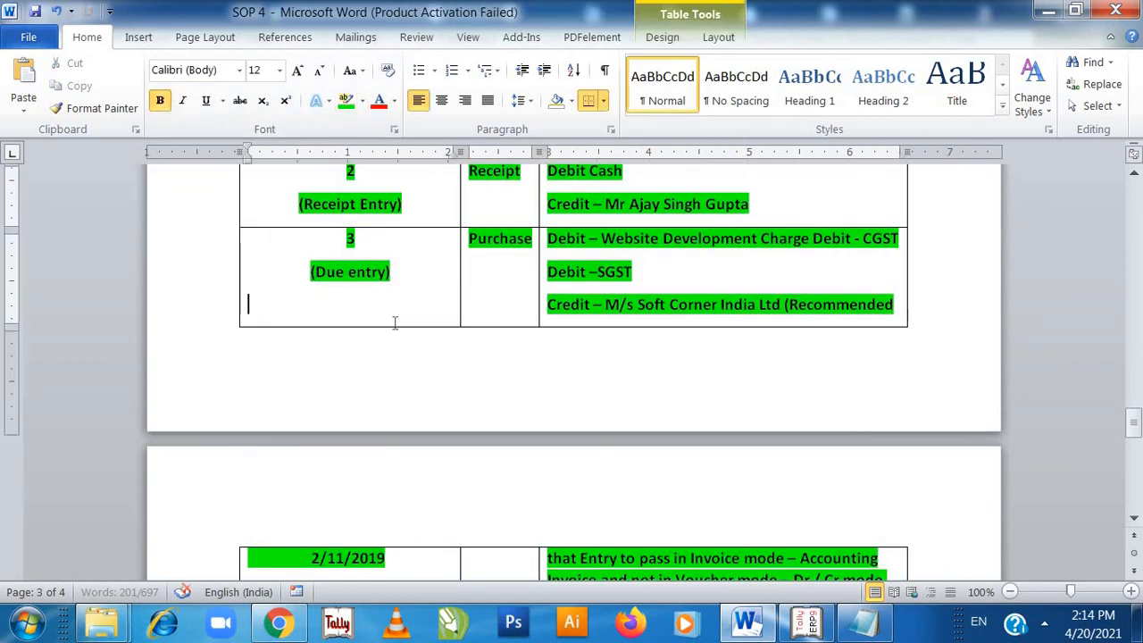
key("Down")
key("Down")
key("Down")
key("Down")
key("Down")
key("Down")
key("Down")
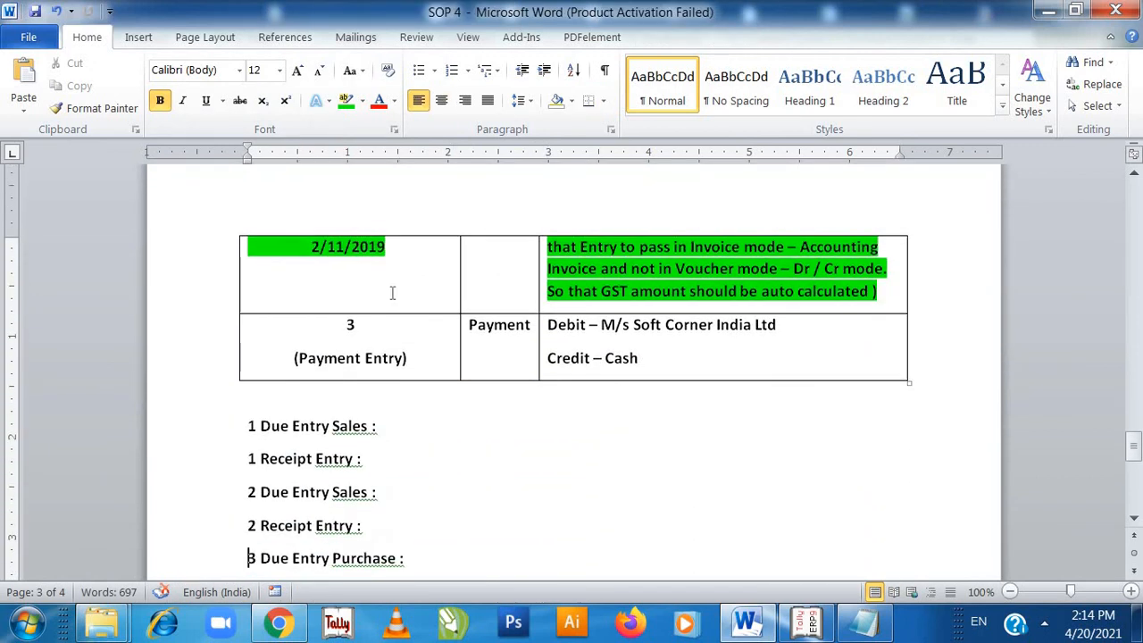
key("Down")
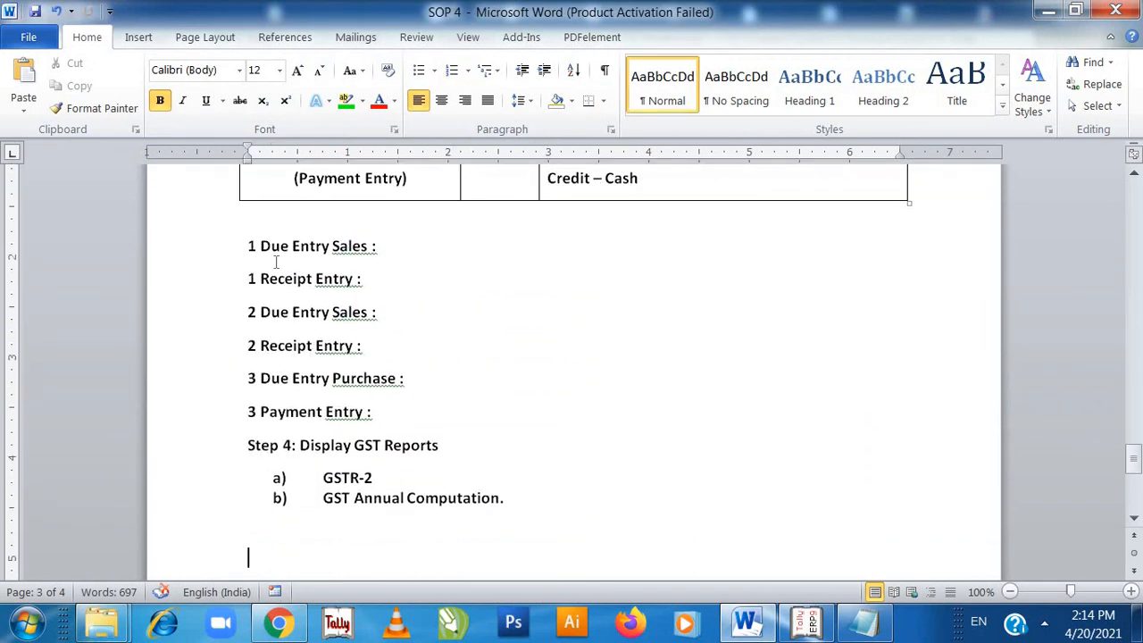
key("shift+Down")
key("shift+Down")
key("shift+Down")
key("shift+Down")
key("shift+Down")
key("shift+Down")
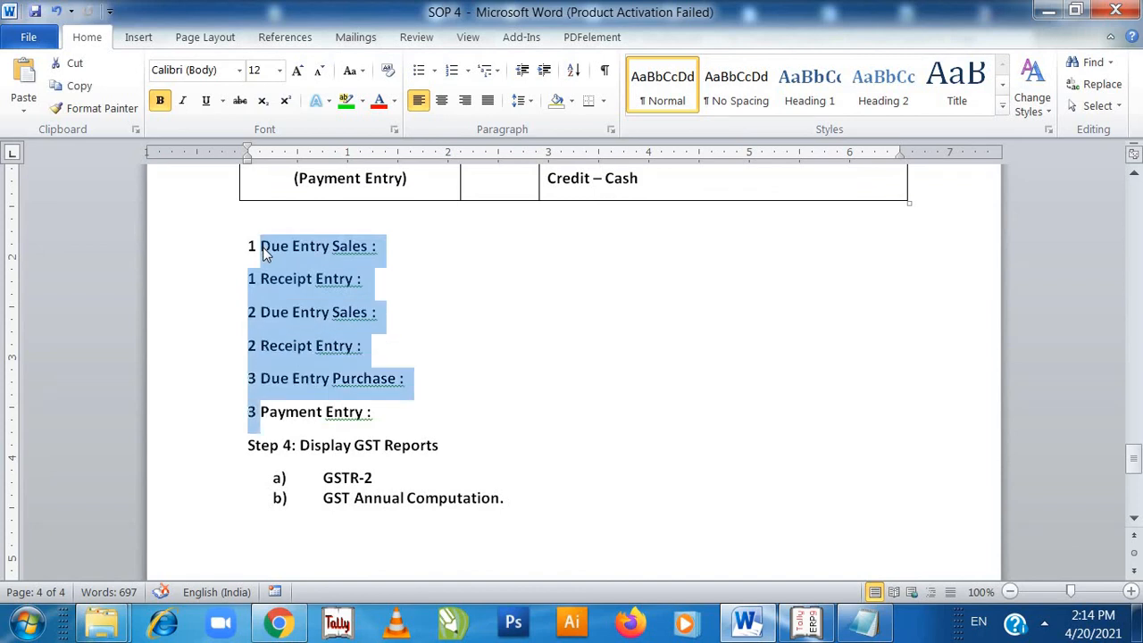
key("shift+Up")
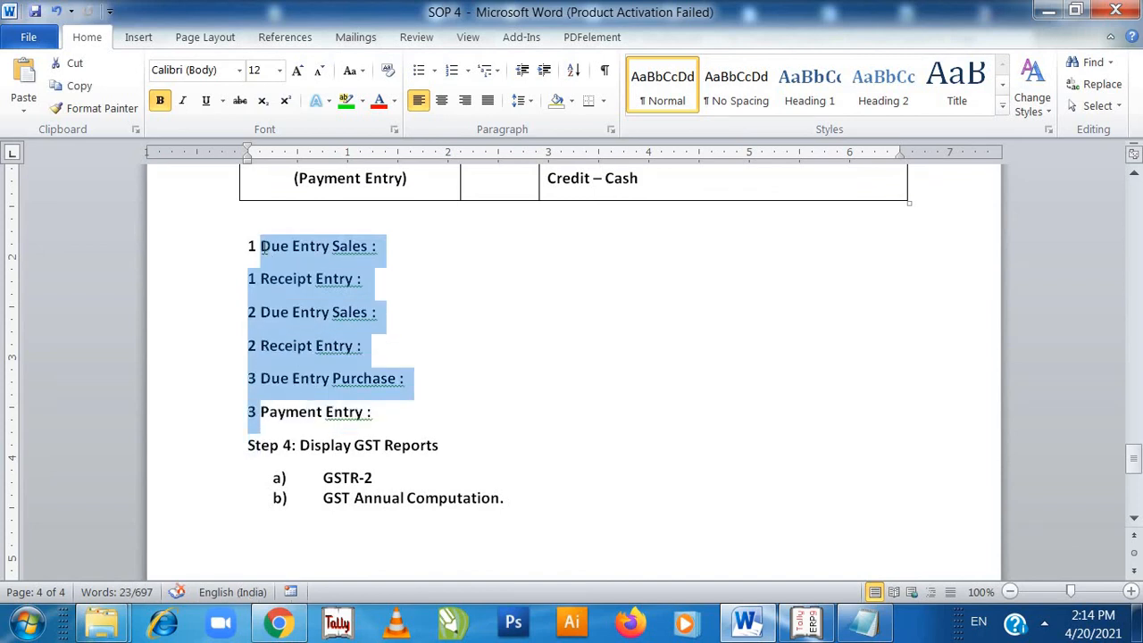
key("Right")
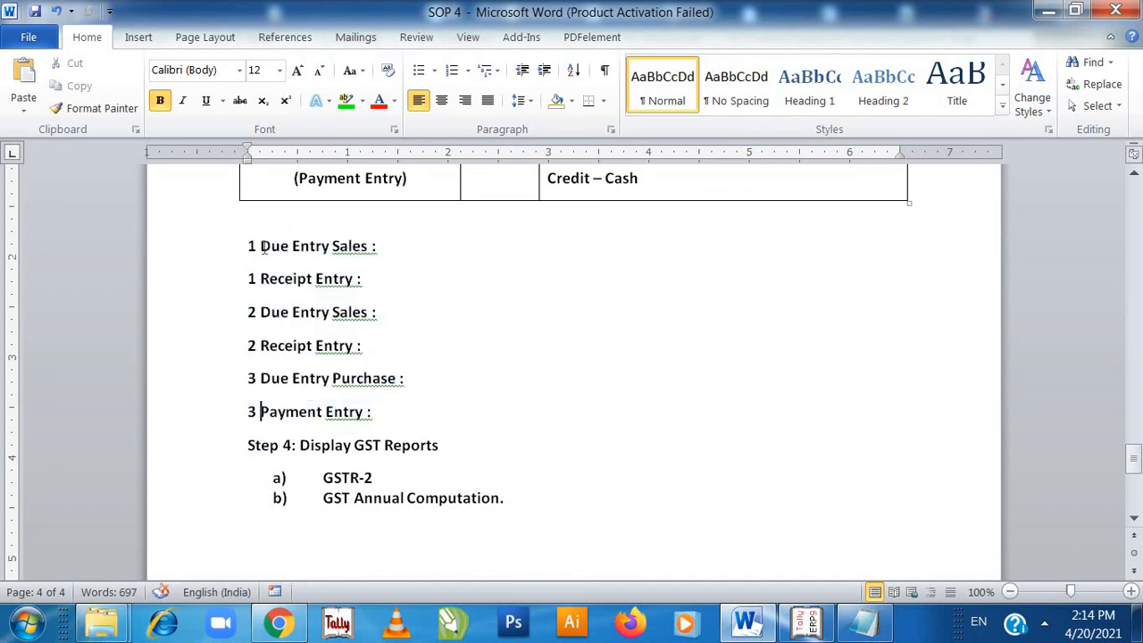
key("shift+Up")
left_click(376, 430)
key("shift+Up")
key("shift+Up")
key("shift+Up")
key("shift+Up")
key("shift+Up")
key("shift+Up")
key("shift+Up")
key("shift+Up")
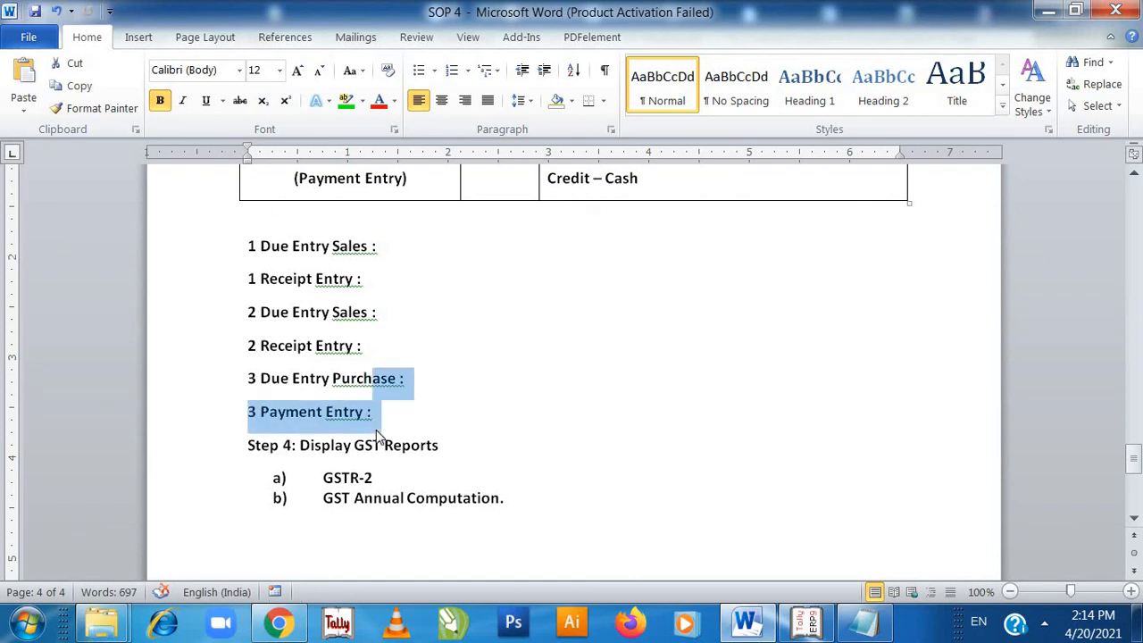
key("shift+Up")
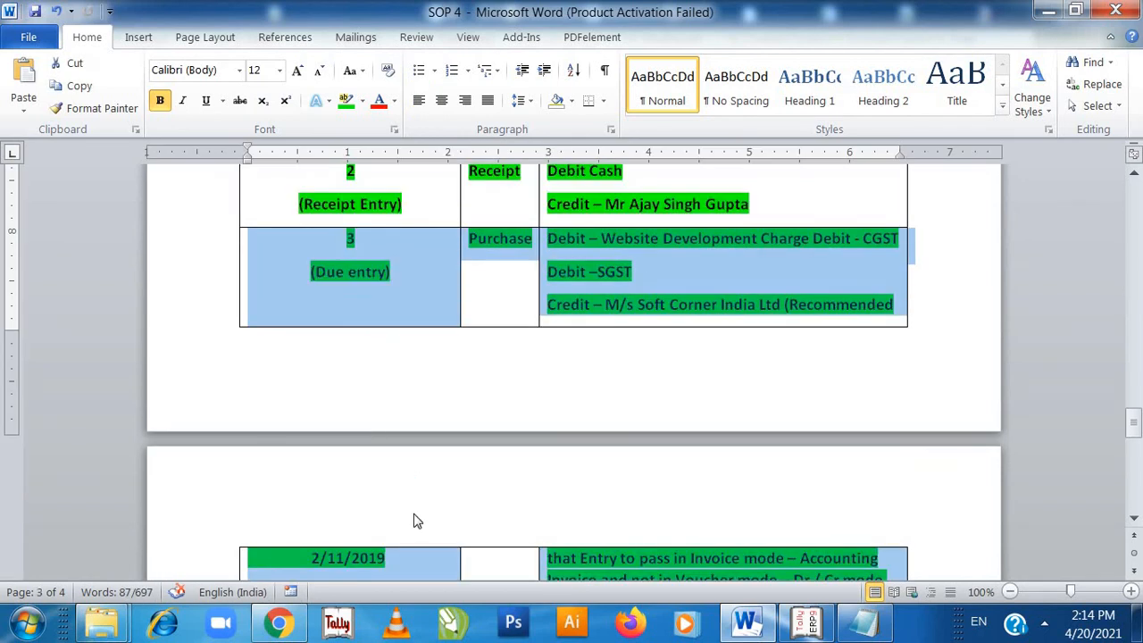
left_click(415, 513)
Switch to Tally.ERP 9 and abandon the unfinished payment voucher, returning to the Gateway of Tally
key("Down")
key("ctrl+End")
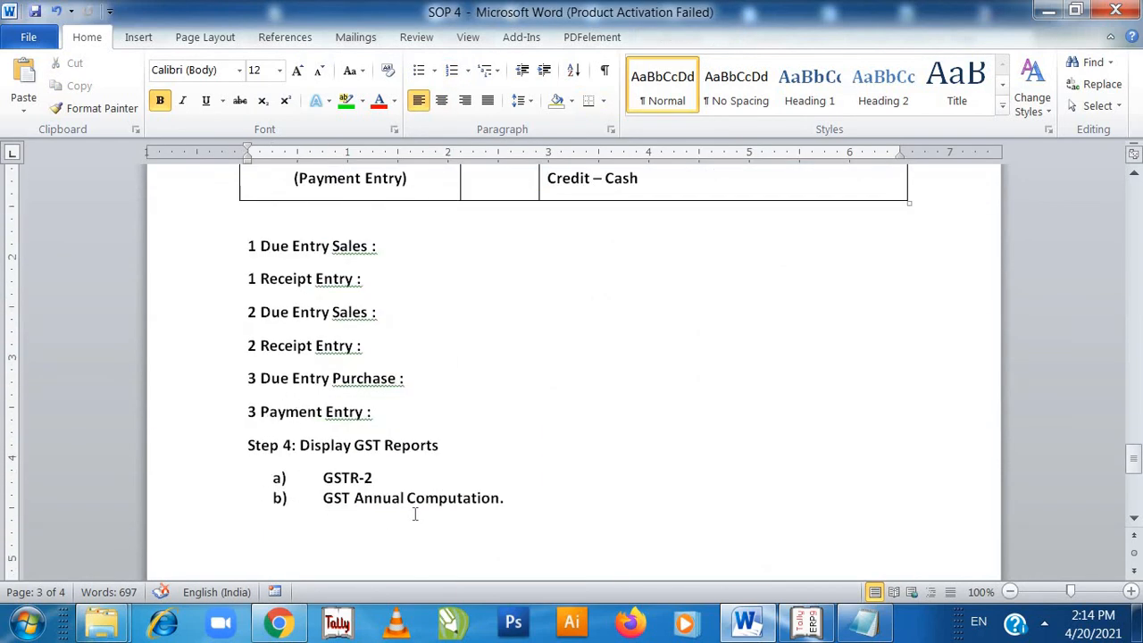
key("alt+Tab")
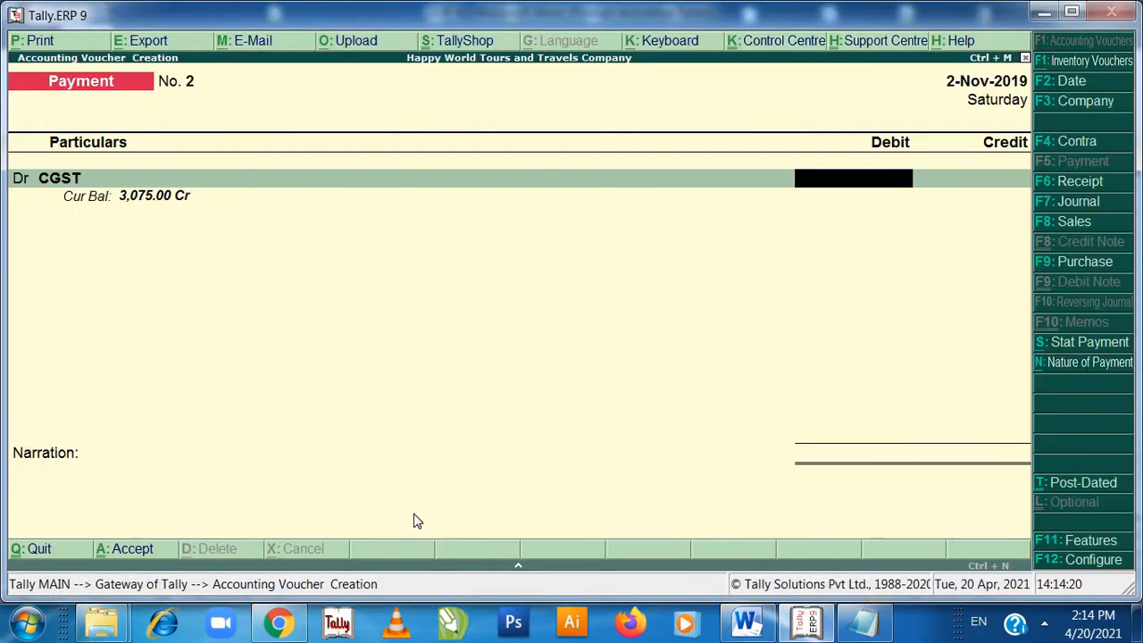
key("Escape")
key("Escape")
key("Escape")
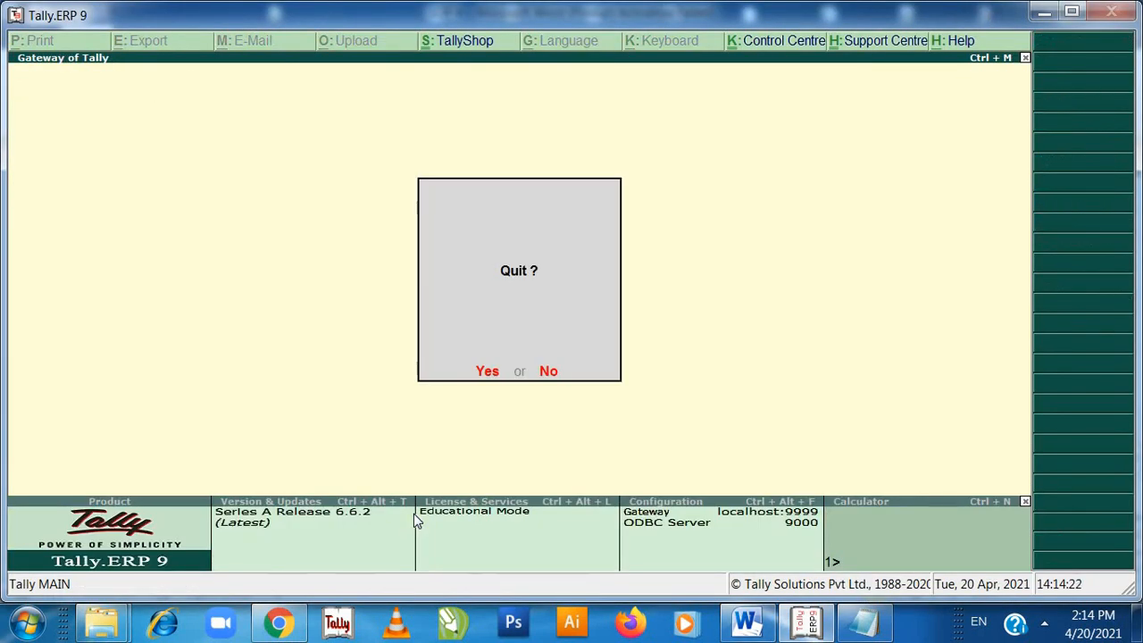
key("Escape")
Open the statutory reports of Happy World Tours and Travels Company
key("Down")
key("Down")
key("Down")
key("Down")
key("Down")
key("Down")
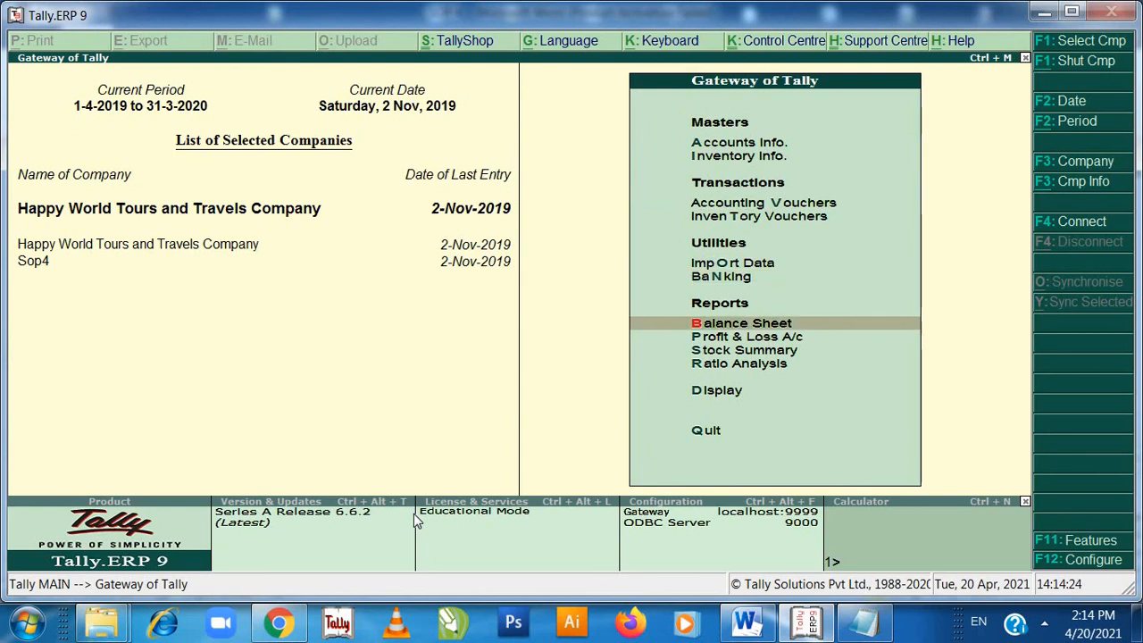
key("Down")
key("Down")
key("Down")
key("Down")
key("Return")
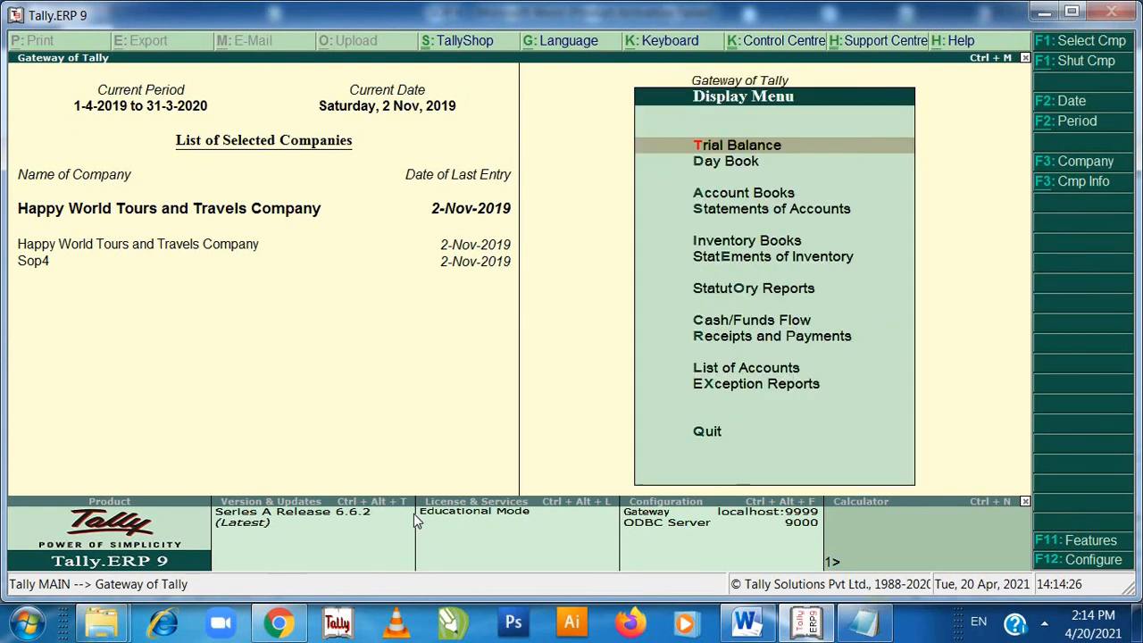
key("Down")
key("Down")
key("Down")
key("Down")
key("Down")
key("Down")
key("Return")
Display the GSTR-2 report, examine its returns summary, and close it
key("Down")
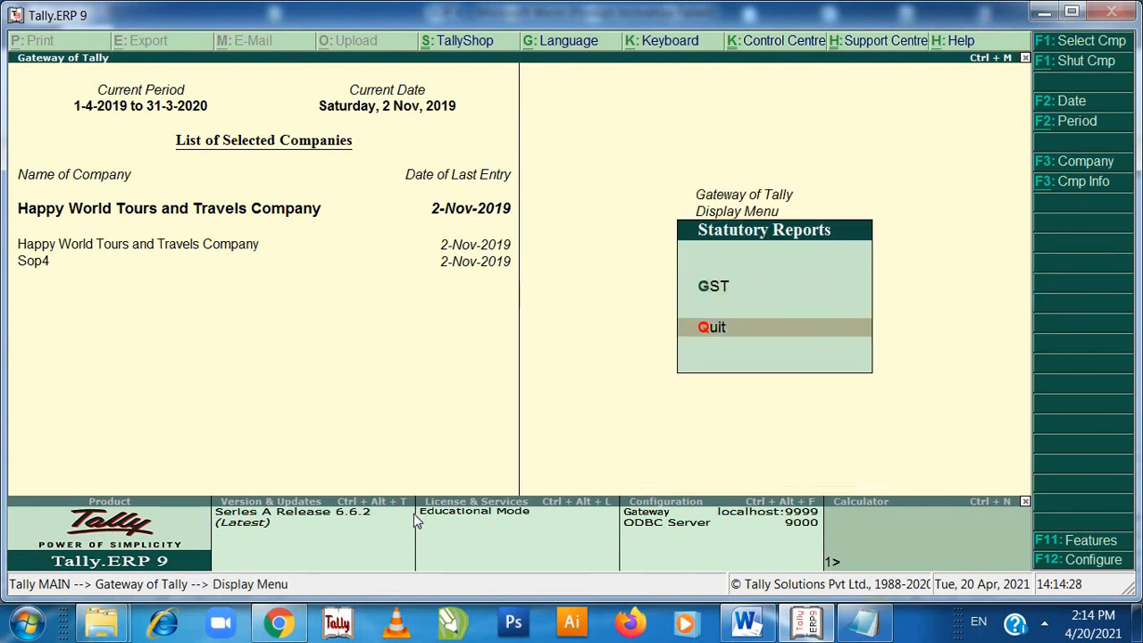
key("Up")
key("Down")
key("Up")
key("Return")
key("Down")
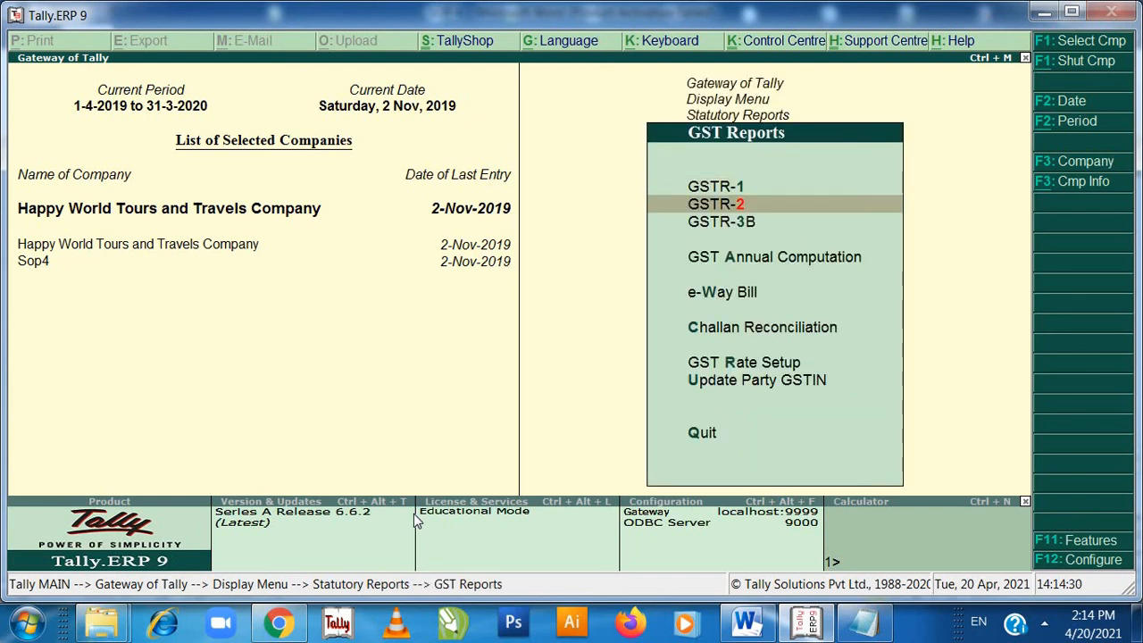
key("Return")
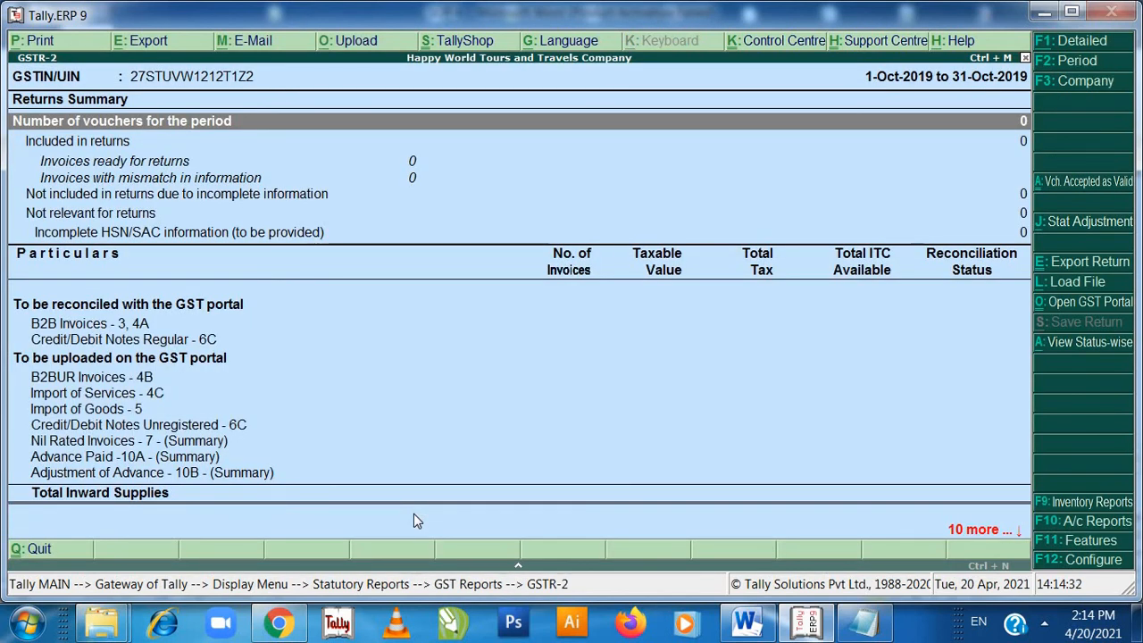
key("Down")
key("Down")
key("Down")
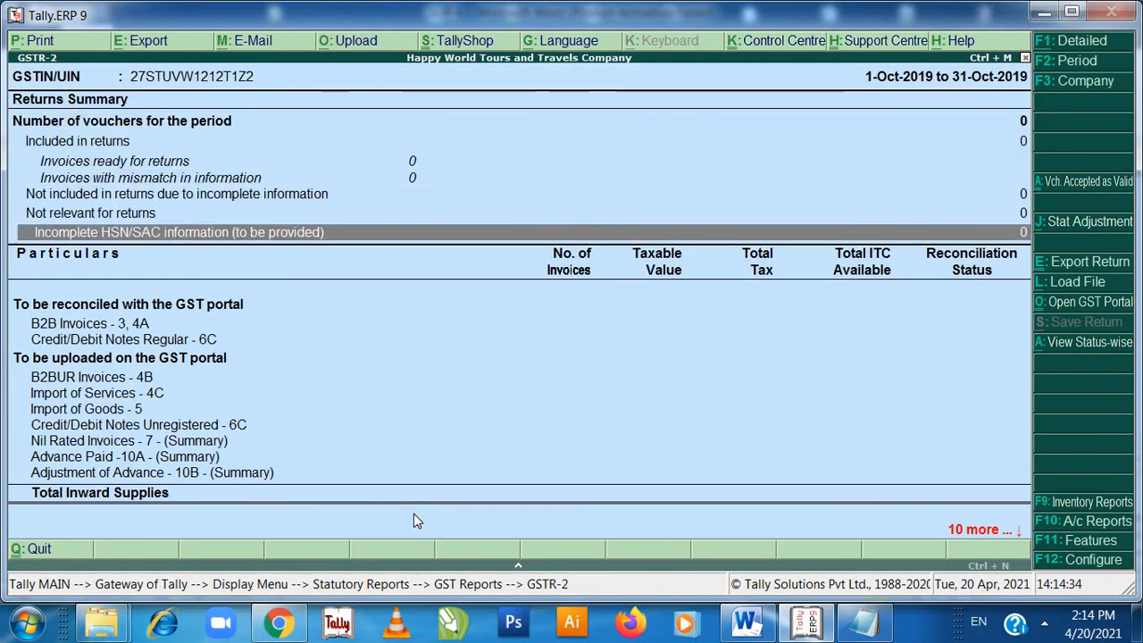
key("Down")
key("Escape")
key("Escape")
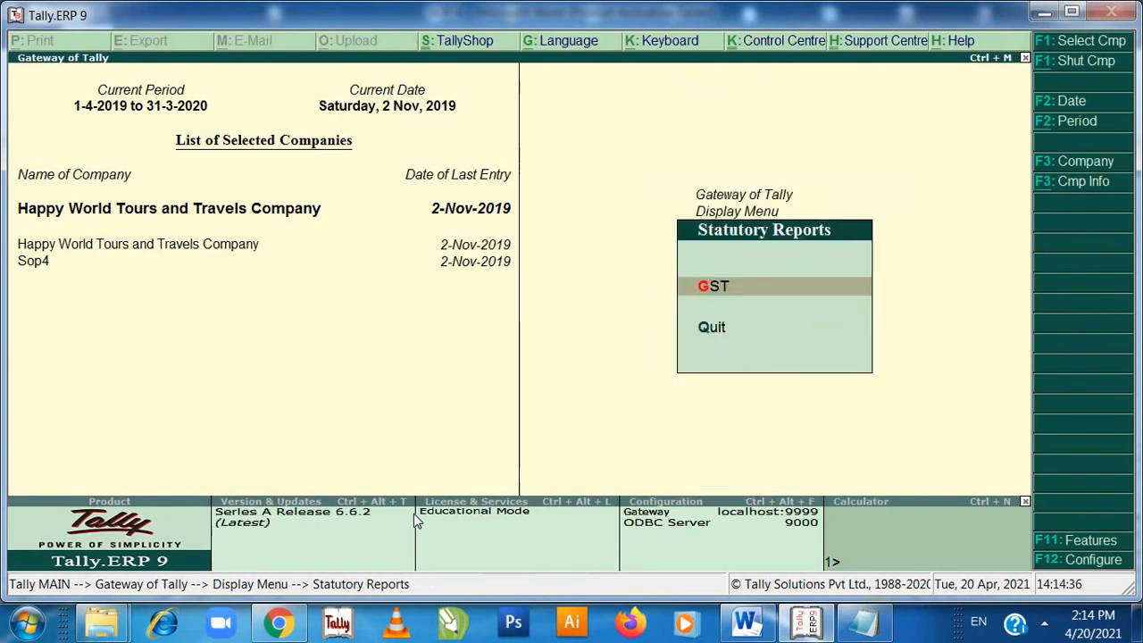
key("Escape")
Check Step 4 in the SOP 4 document in Word, and view the GST Annual Computation report in Tally.ERP 9
key("alt+Tab")
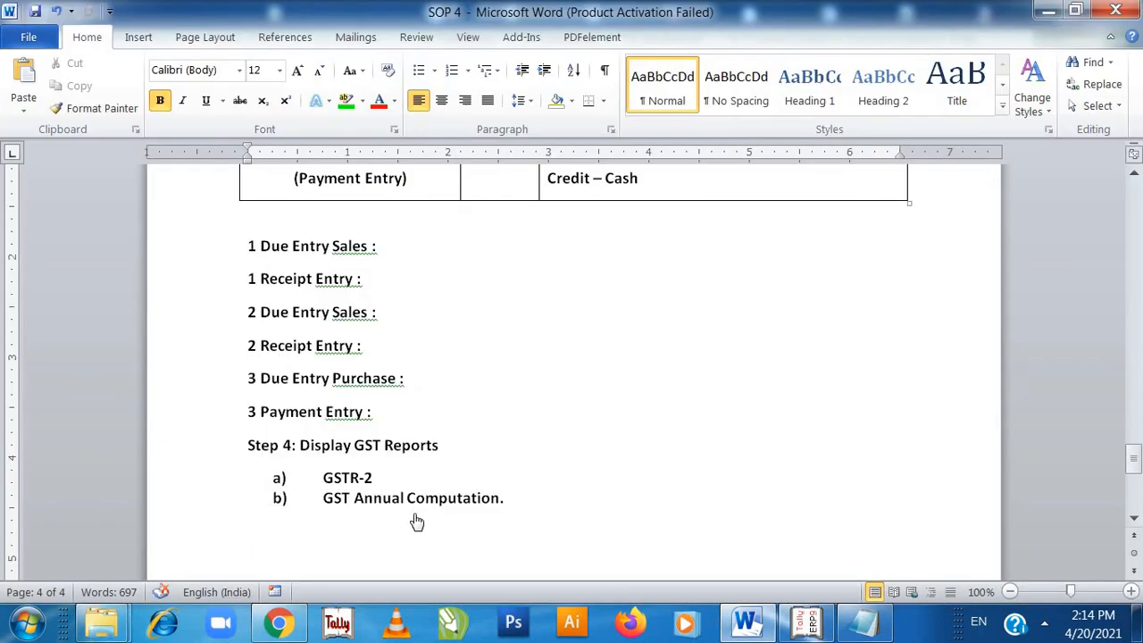
key("alt+Tab")
key("Return")
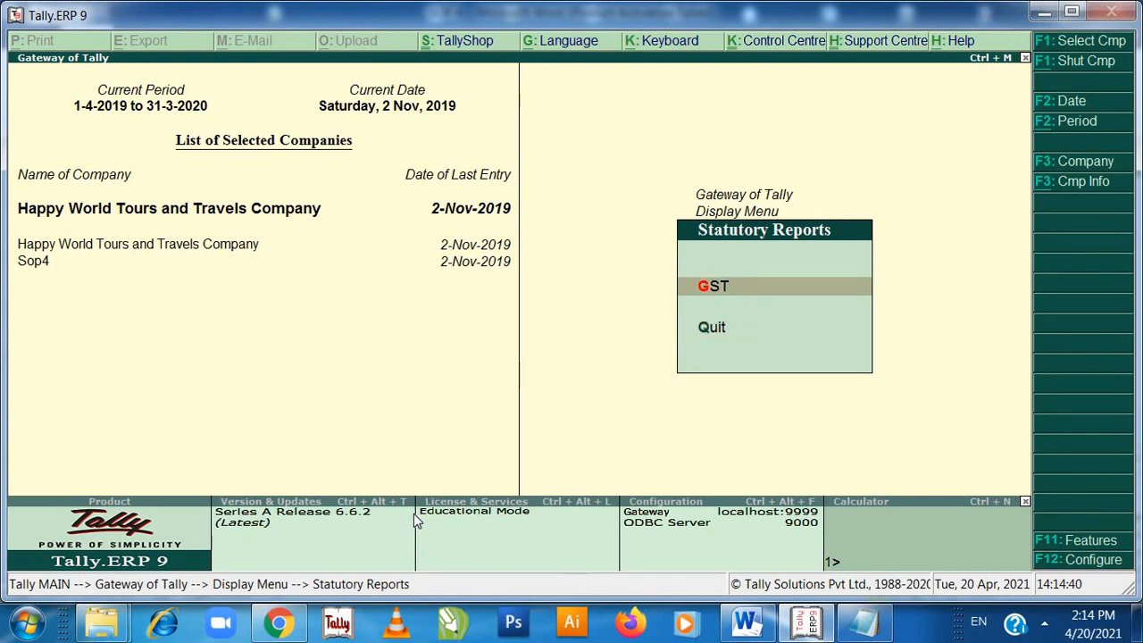
key("Return")
key("Down")
key("Down")
key("Down")
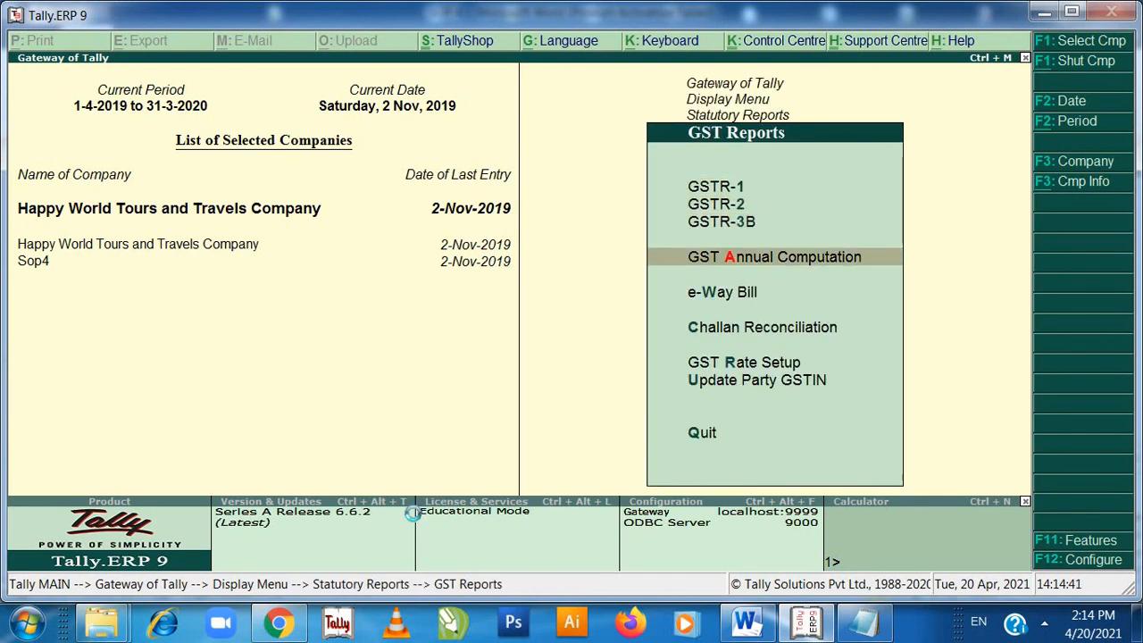
key("Return")
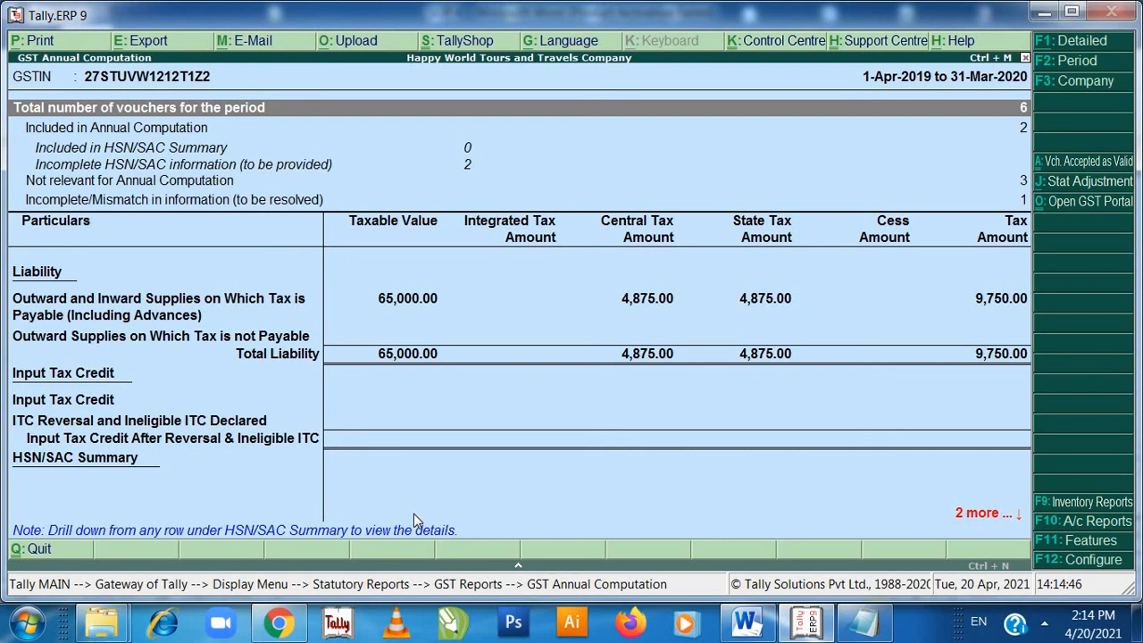
key("Escape")
key("Escape")
key("Escape")
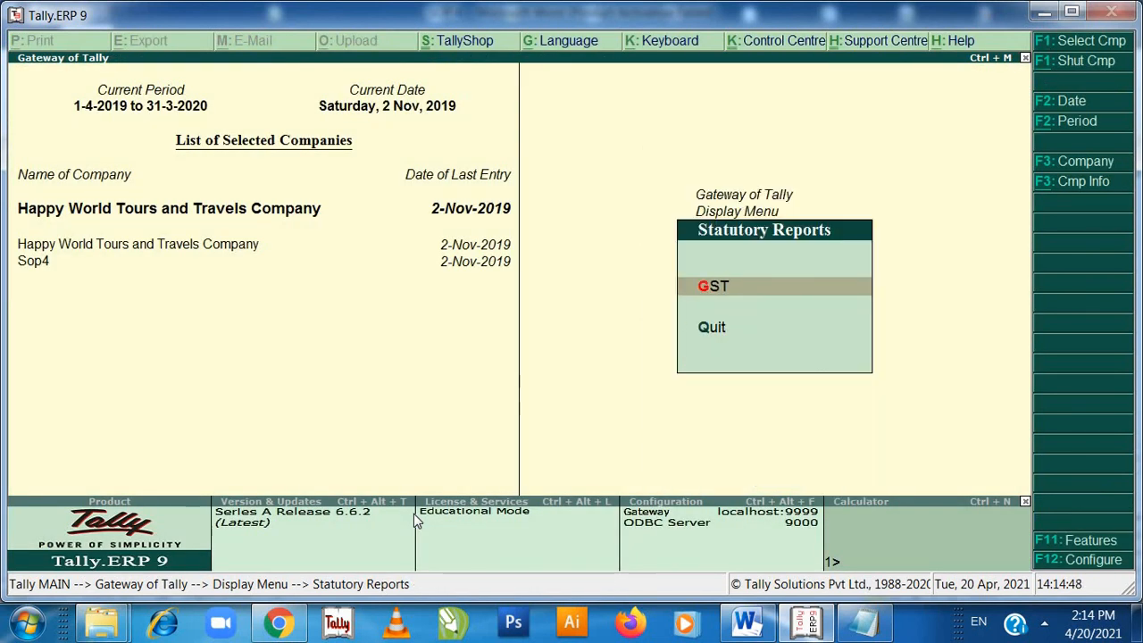
Return to the Gateway of Tally and open the Day Book
key("Down")
key("Down")
key("Up")
key("Up")
key("Up")
key("Up")
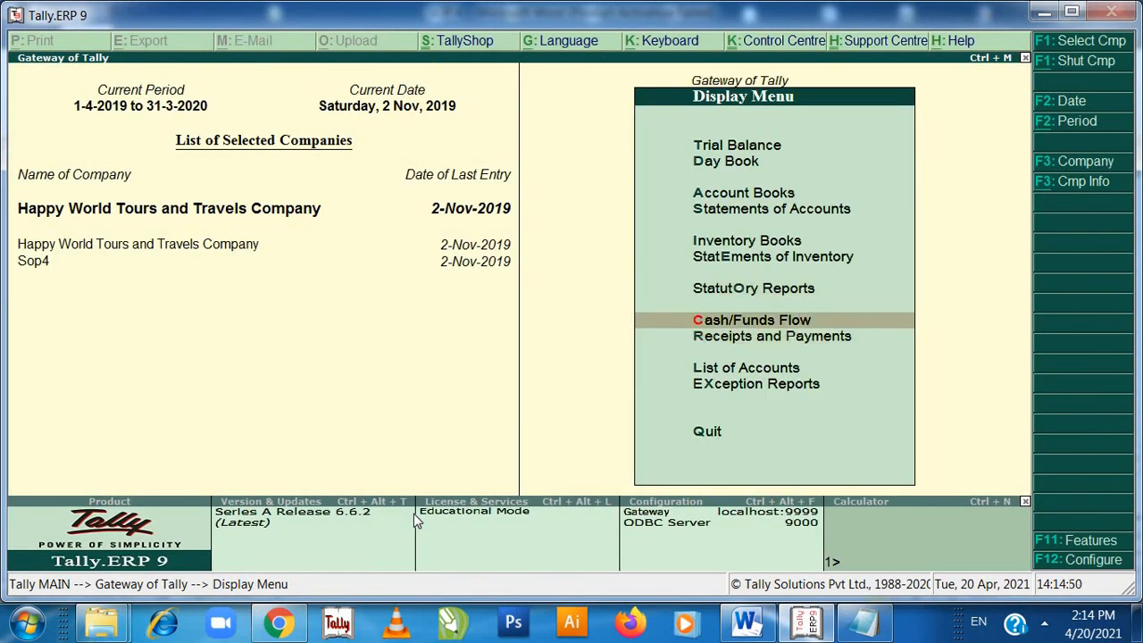
key("Escape")
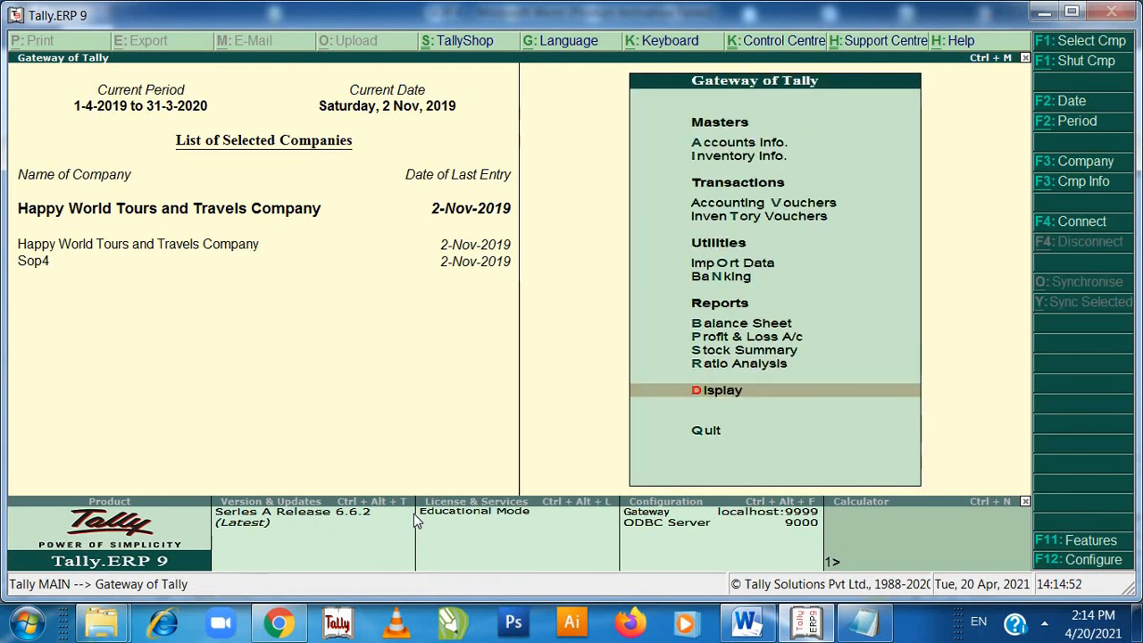
key("Return")
key("Down")
key("Return")
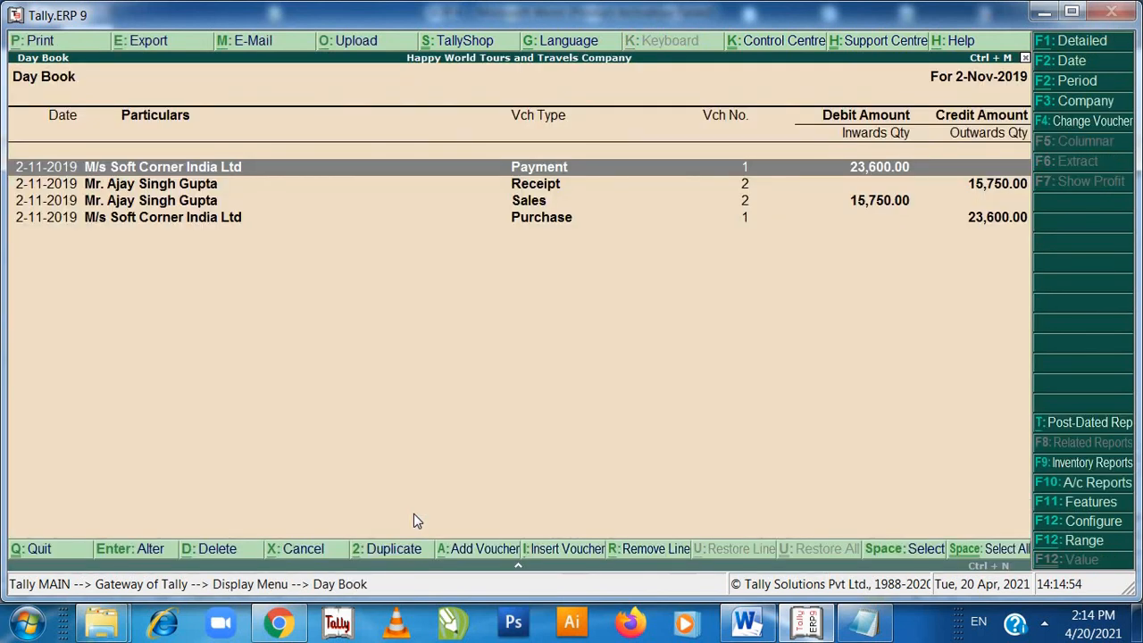
Set the Day Book period from 1-11-2019 to 2-11-2019
key("F2")
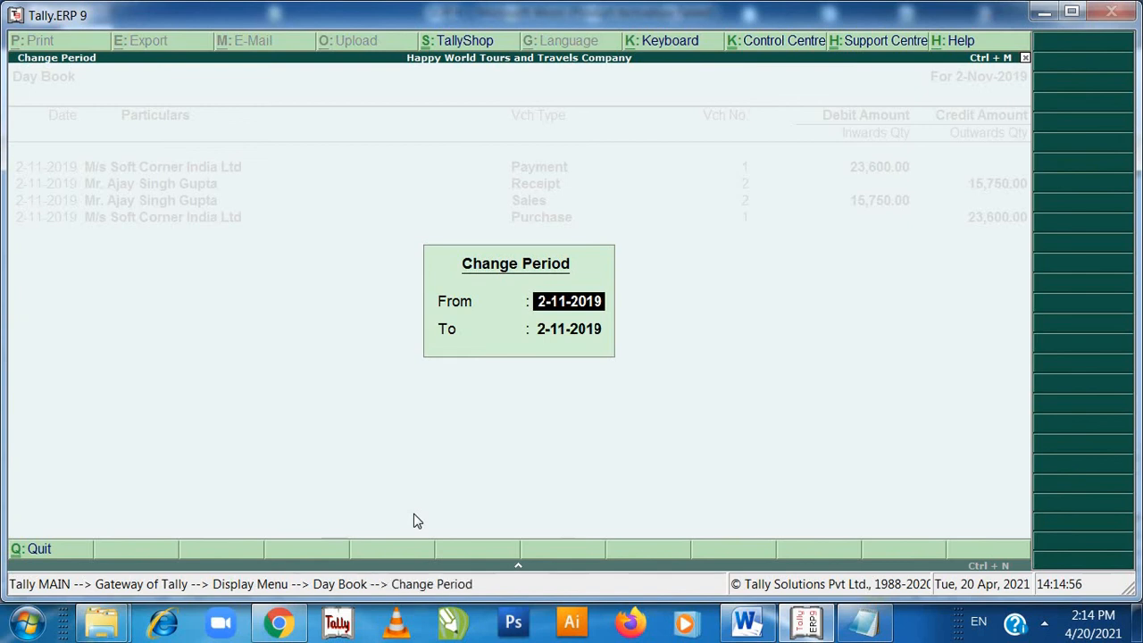
type("1-11")
key("Return")
key("Return")
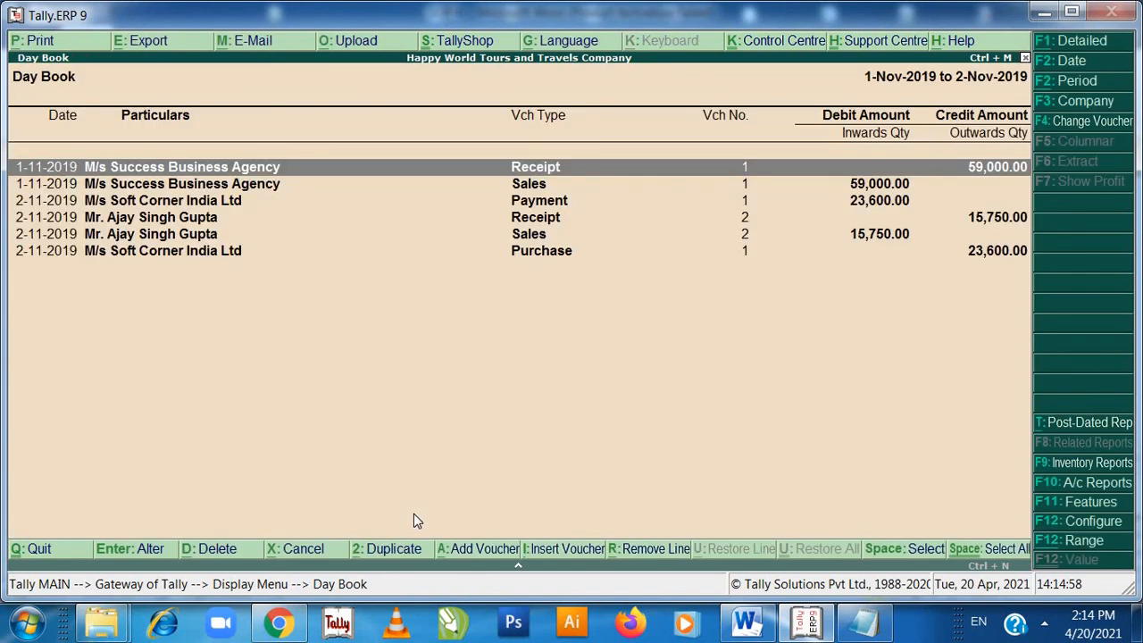
Open the M/s Soft Corner India Ltd payment voucher, request its deletion, cancel, and go back to the Day Book
key("Down")
key("Down")
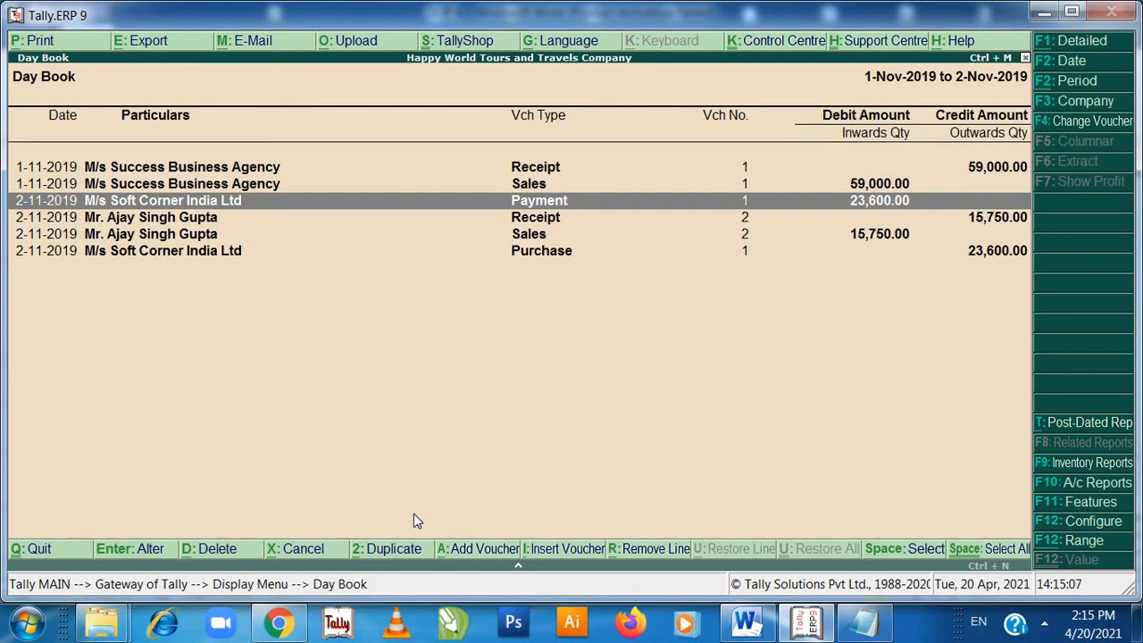
key("Return")
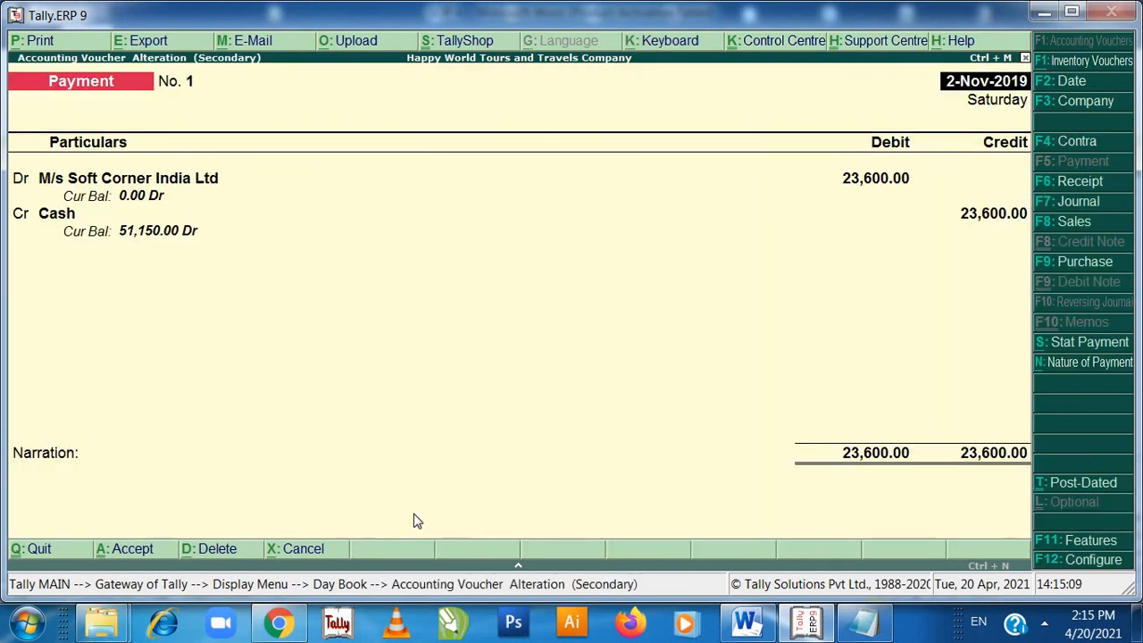
key("alt+d")
key("Escape")
key("Escape")
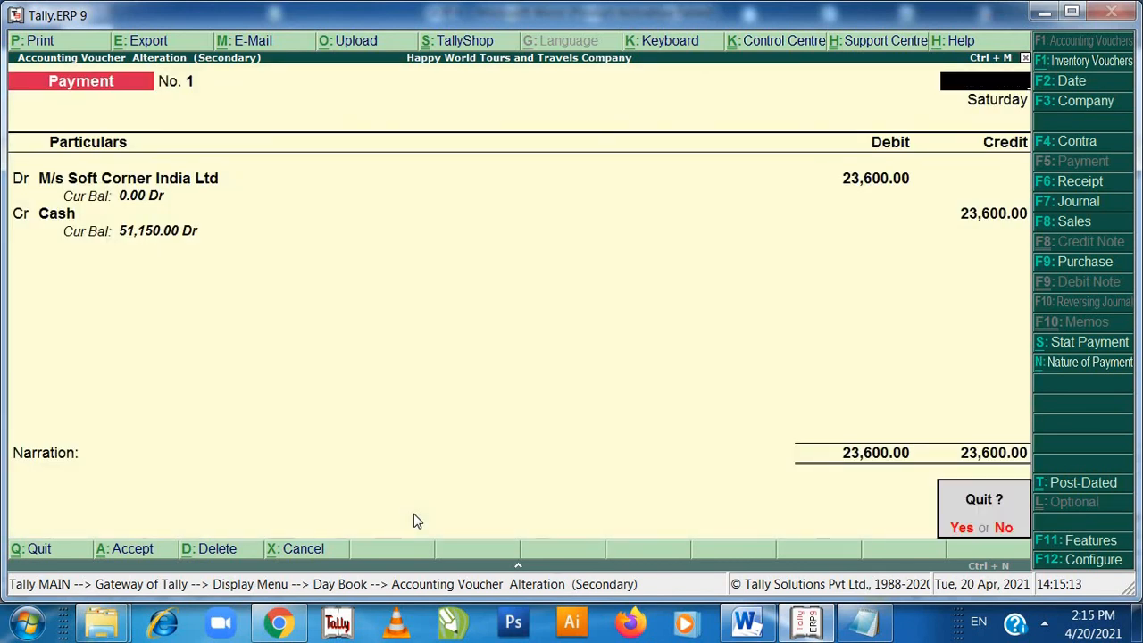
key("Return")
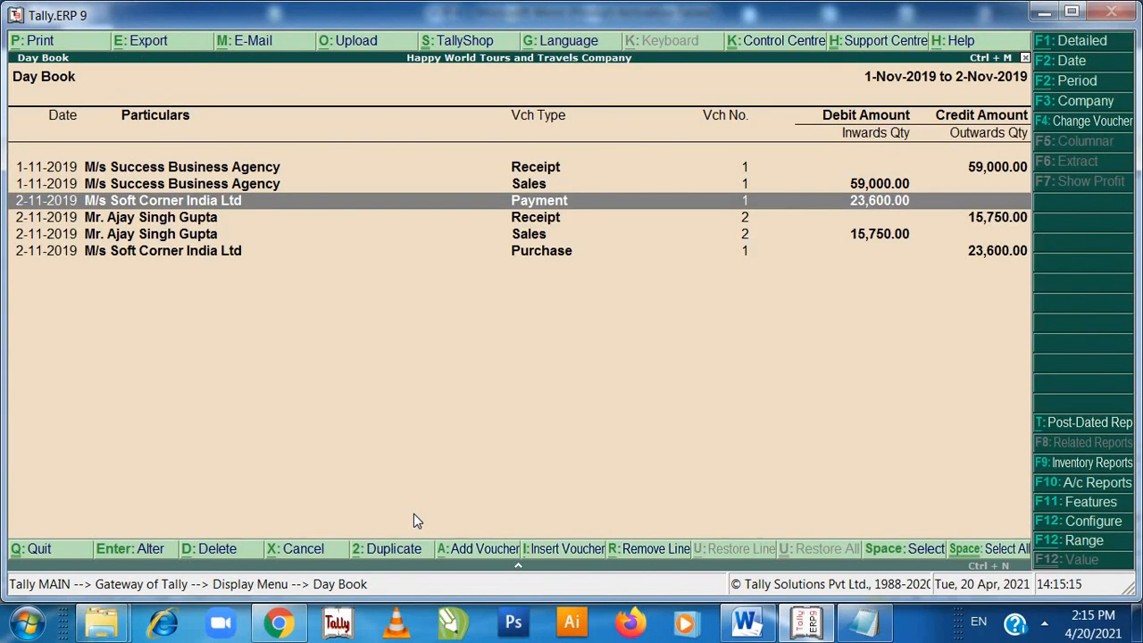